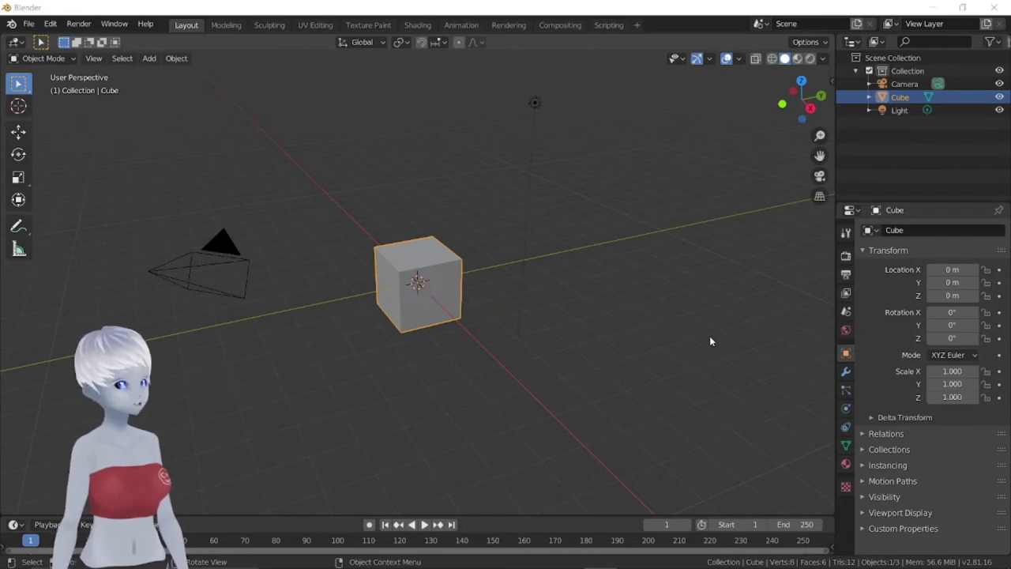
Check that the Cats add-on is listed in the Add-ons preferences
{"action": "left_click", "coordinate": [50, 24]}
{"action": "left_click", "coordinate": [88, 212]}
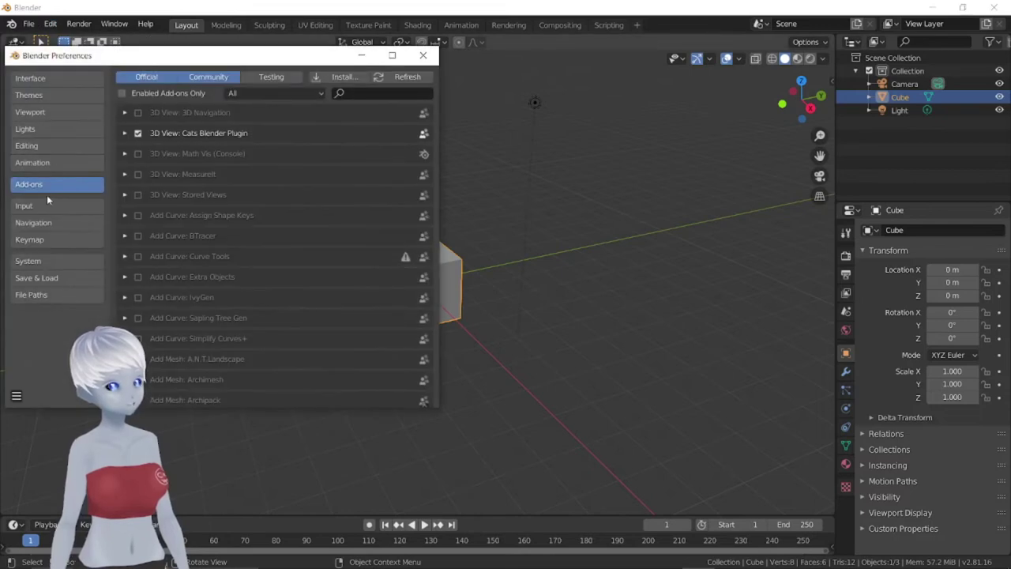
{"action": "left_click", "coordinate": [423, 57]}
In the CATS side-panel tab, delete the default cube and start Import Model
{"action": "left_click_drag", "start_coordinate": [822, 79], "coordinate": [677, 84]}
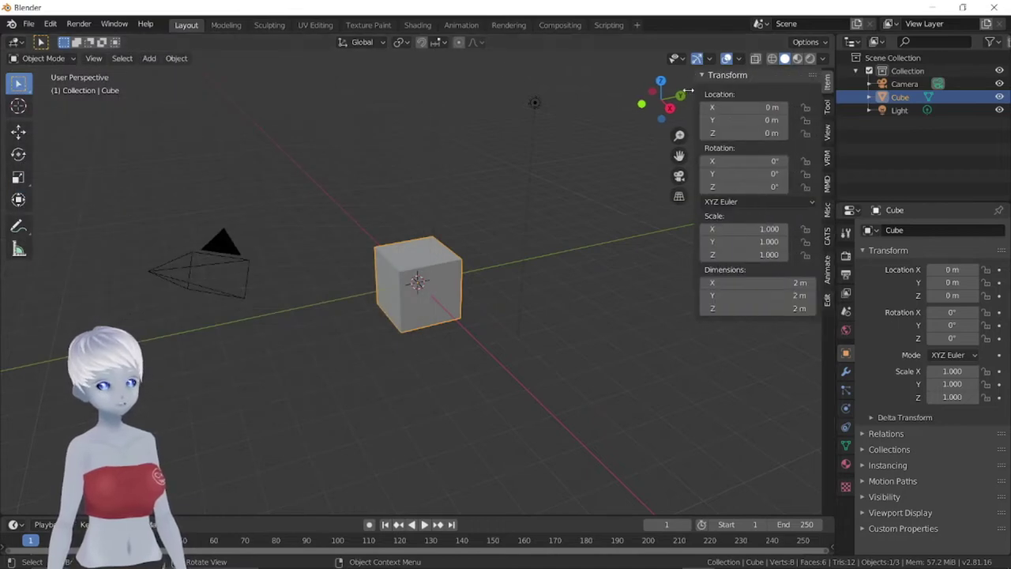
{"action": "left_click", "coordinate": [827, 235]}
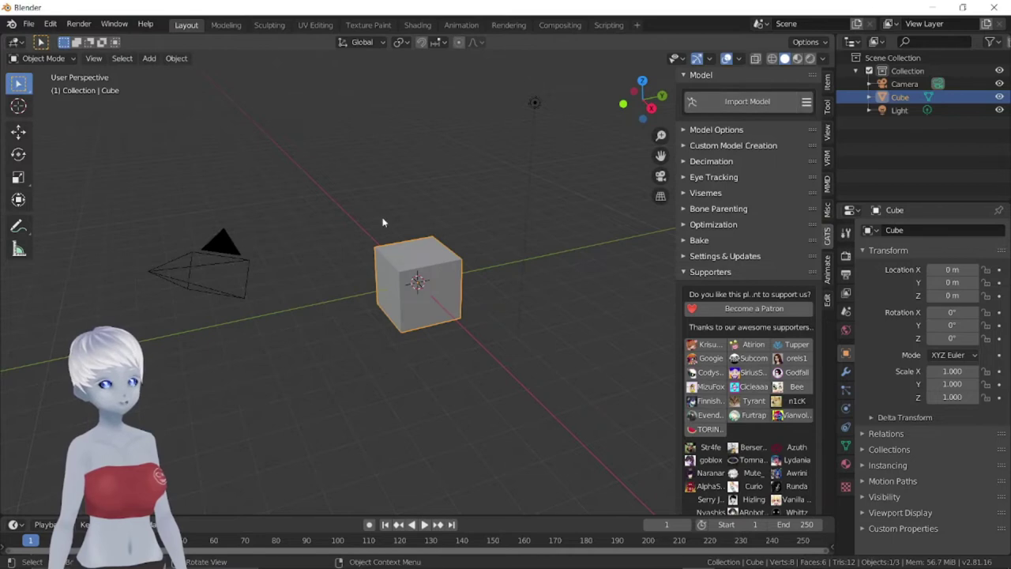
{"action": "key", "text": "Delete"}
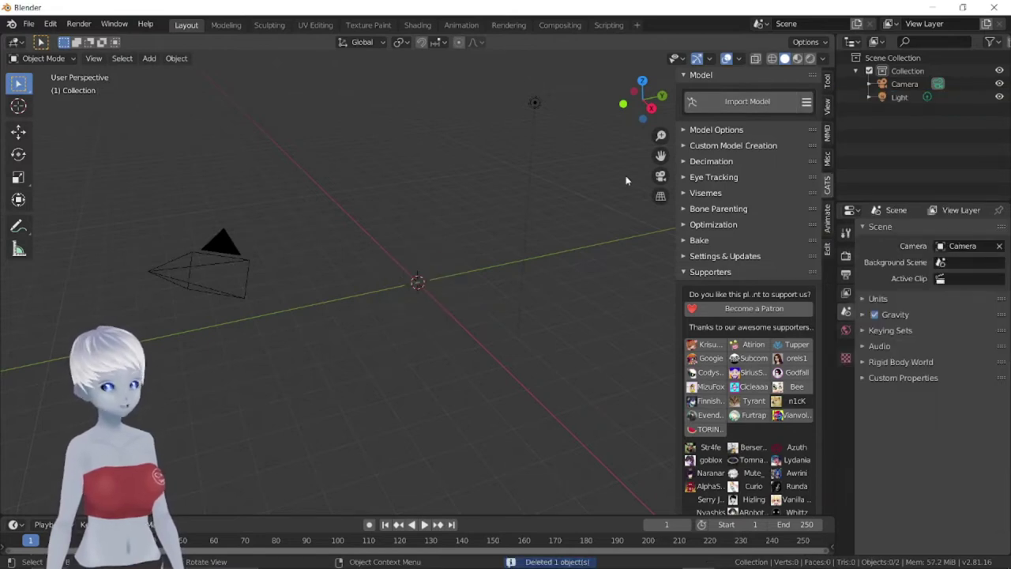
{"action": "left_click", "coordinate": [755, 99]}
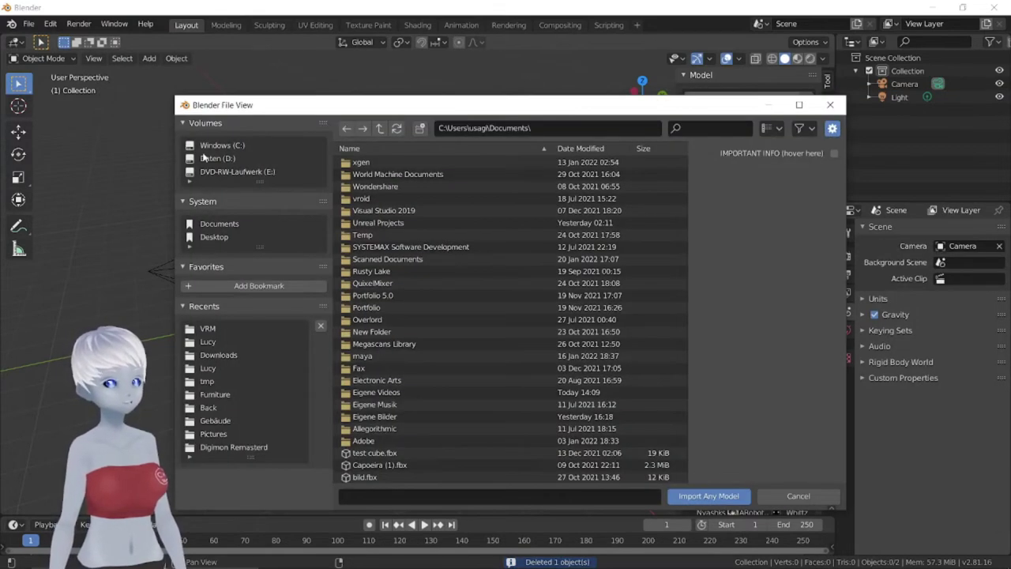
Import the VRM character from the D: drive and orbit around to inspect its rig
{"action": "left_click", "coordinate": [217, 158]}
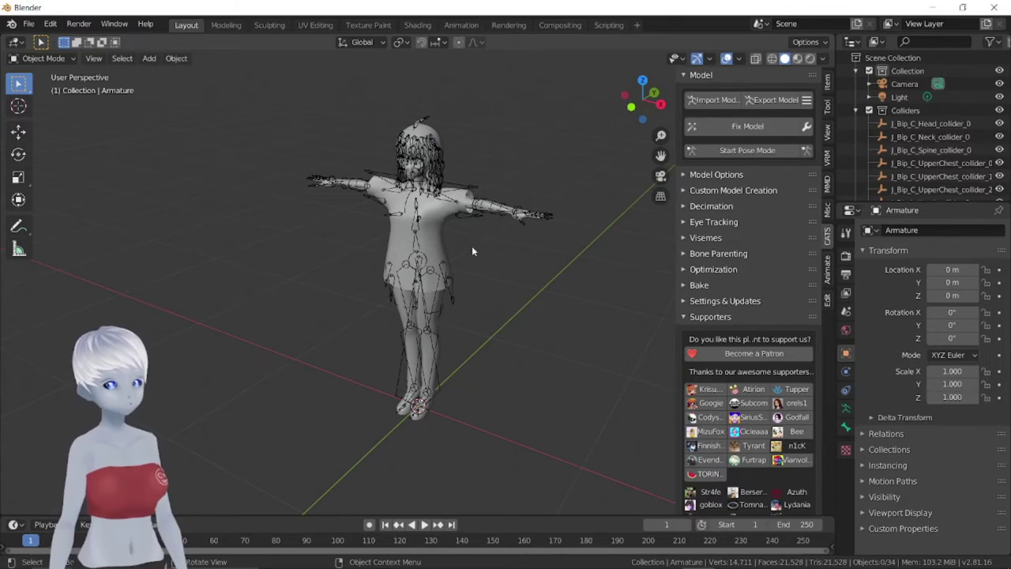
{"action": "scroll", "coordinate": [429, 194], "scroll_direction": "up", "scroll_amount": 3}
{"action": "mouse_move", "coordinate": [428, 195]}
{"action": "middle_mouse_down"}
{"action": "mouse_move", "coordinate": [412, 226]}
{"action": "mouse_move", "coordinate": [432, 222]}
{"action": "middle_mouse_up"}
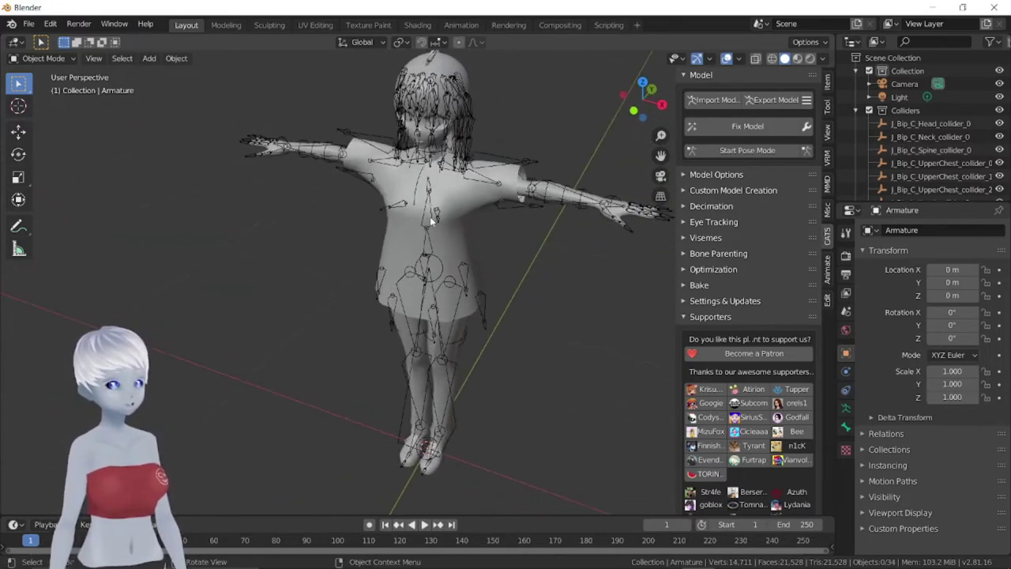
{"action": "middle_click_drag", "start_coordinate": [524, 344], "coordinate": [486, 242]}
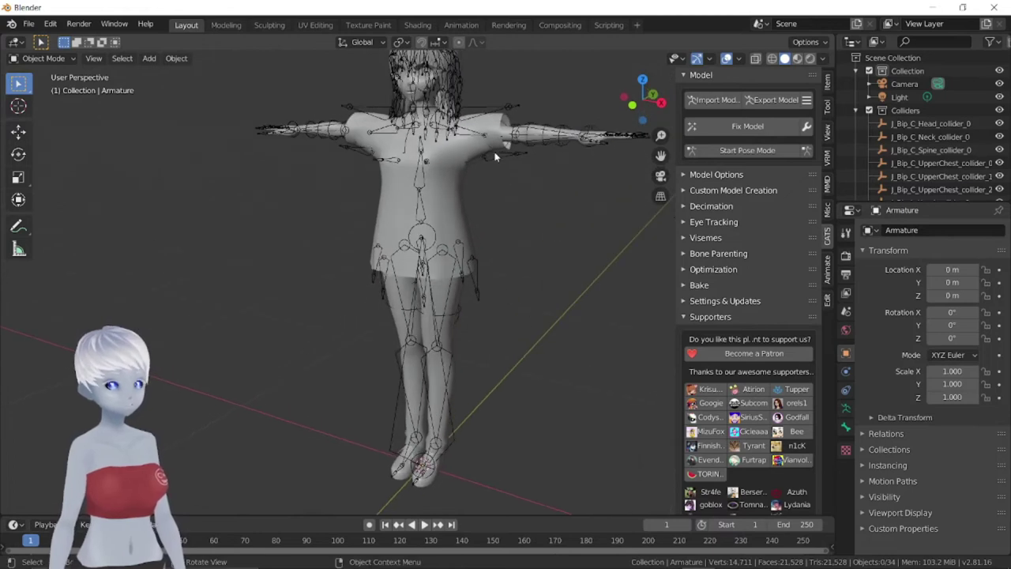
{"action": "mouse_move", "coordinate": [536, 273]}
{"action": "middle_mouse_down"}
{"action": "mouse_move", "coordinate": [546, 246]}
{"action": "mouse_move", "coordinate": [528, 249]}
{"action": "middle_mouse_up"}
Put the armature in Pose Mode and test-rotate the left forearm bone, then cancel
{"action": "left_click", "coordinate": [63, 64]}
{"action": "left_click", "coordinate": [36, 106]}
{"action": "middle_click_drag", "start_coordinate": [545, 298], "coordinate": [535, 274]}
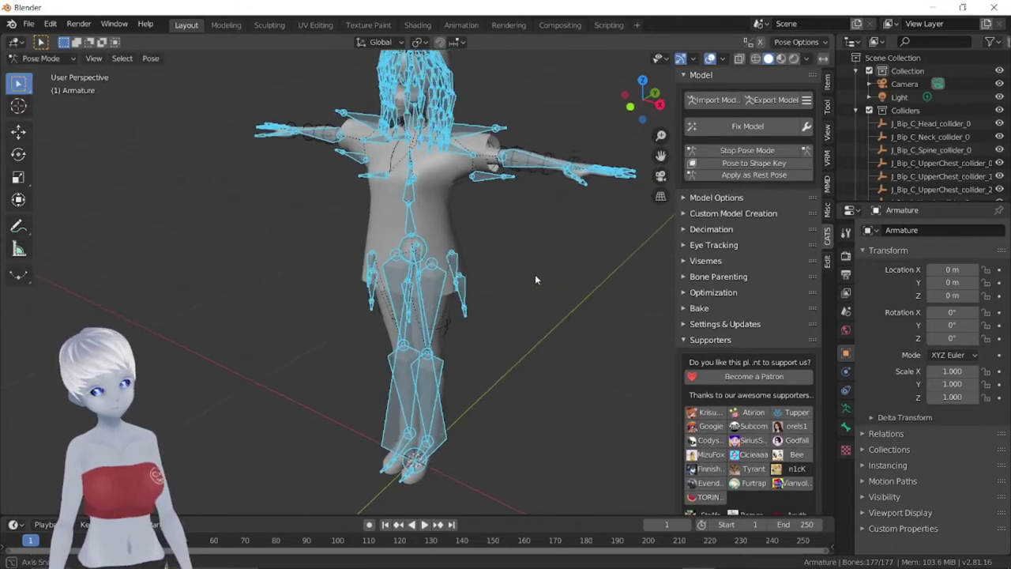
{"action": "left_click", "coordinate": [545, 178]}
{"action": "key", "text": "r"}
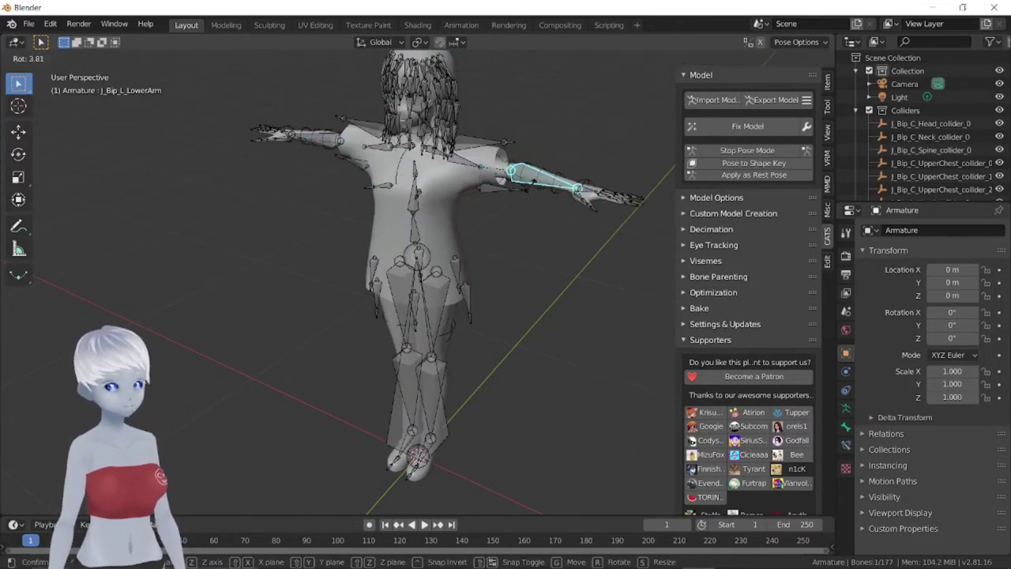
{"action": "right_click", "coordinate": [541, 201]}
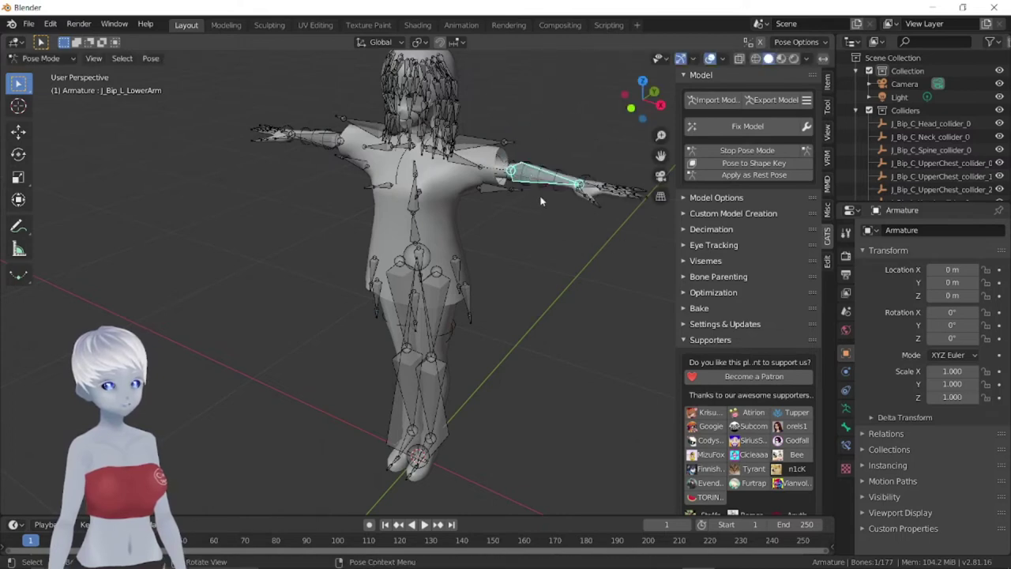
Test-rotate the left hand bone, finally constraining the rotation to the Z axis
{"action": "left_click", "coordinate": [589, 188]}
{"action": "key", "text": "r"}
{"action": "right_click", "coordinate": [592, 183]}
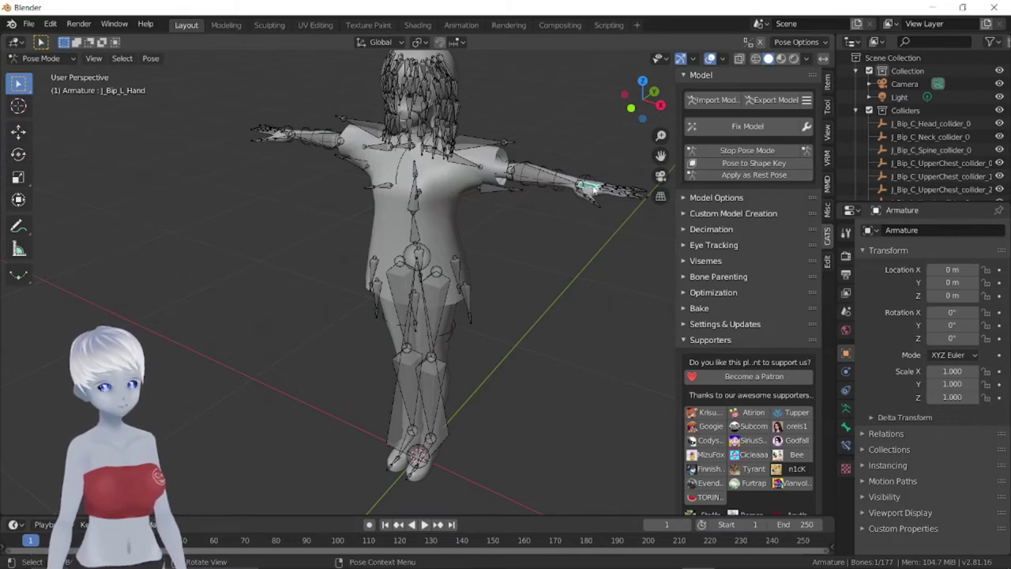
{"action": "key", "text": "r"}
{"action": "right_click", "coordinate": [585, 178]}
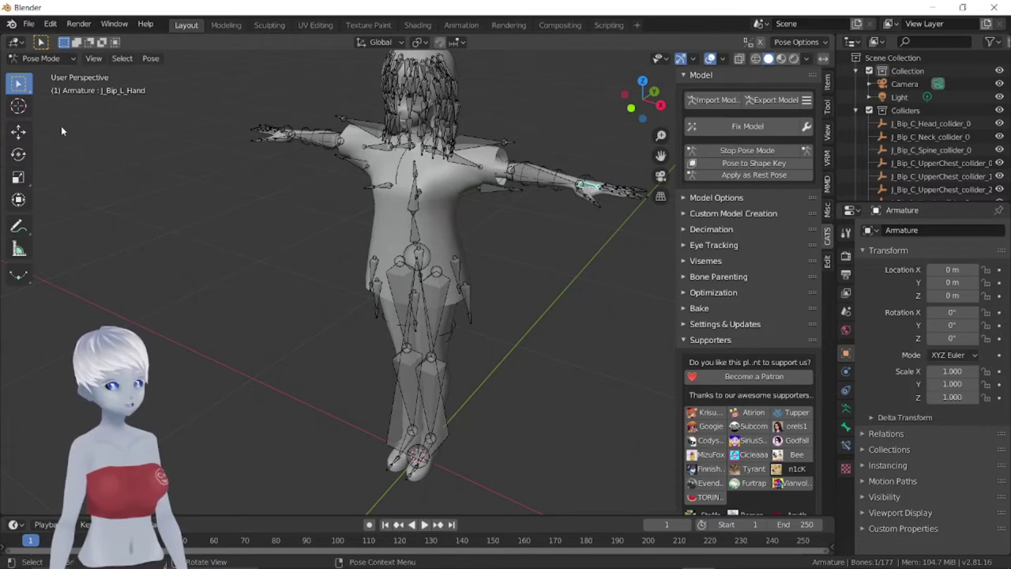
{"action": "left_click", "coordinate": [19, 131]}
{"action": "key", "text": "r"}
{"action": "key", "text": "z"}
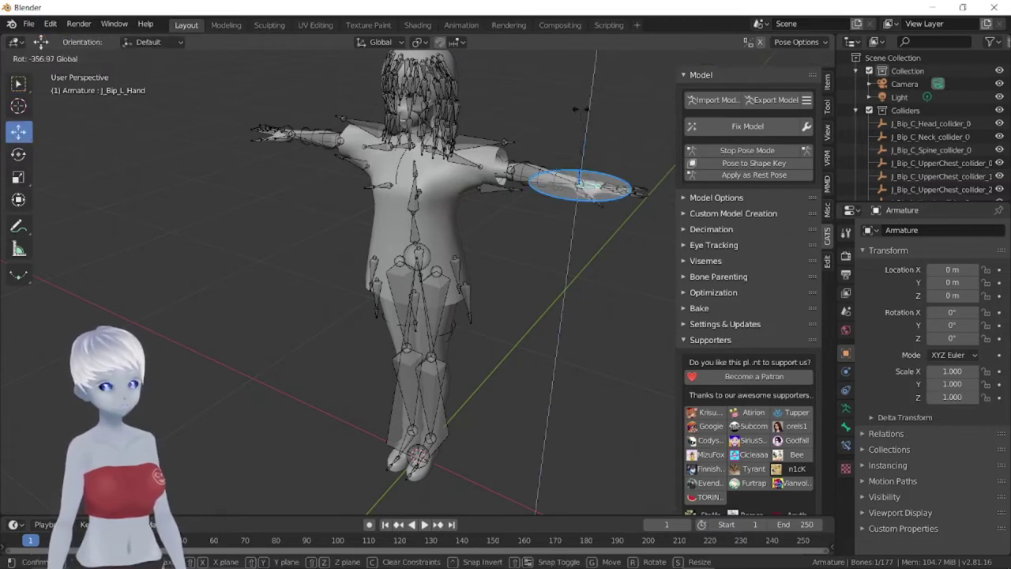
{"action": "left_click", "coordinate": [596, 119]}
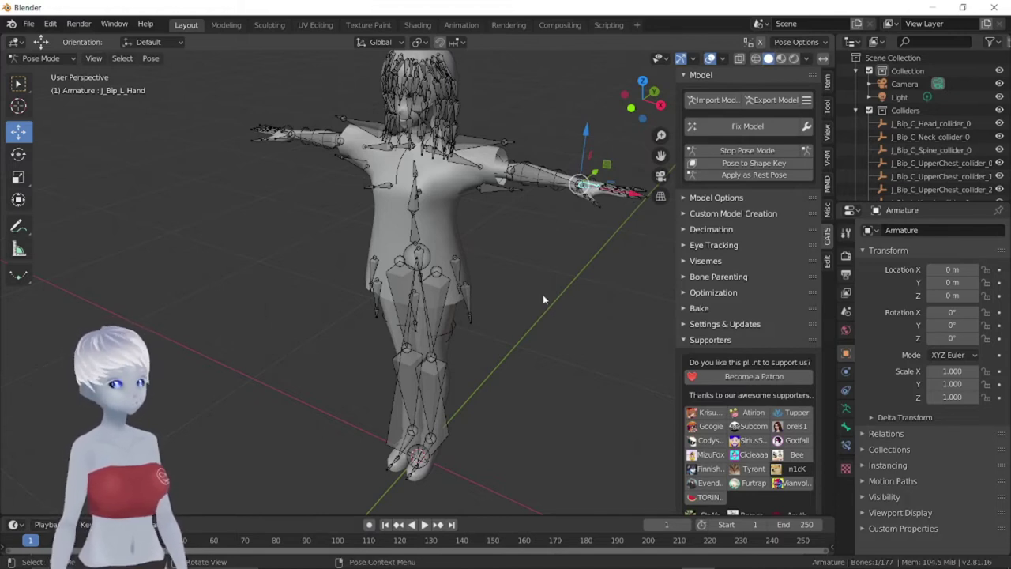
{"action": "middle_click_drag", "start_coordinate": [543, 301], "coordinate": [526, 293]}
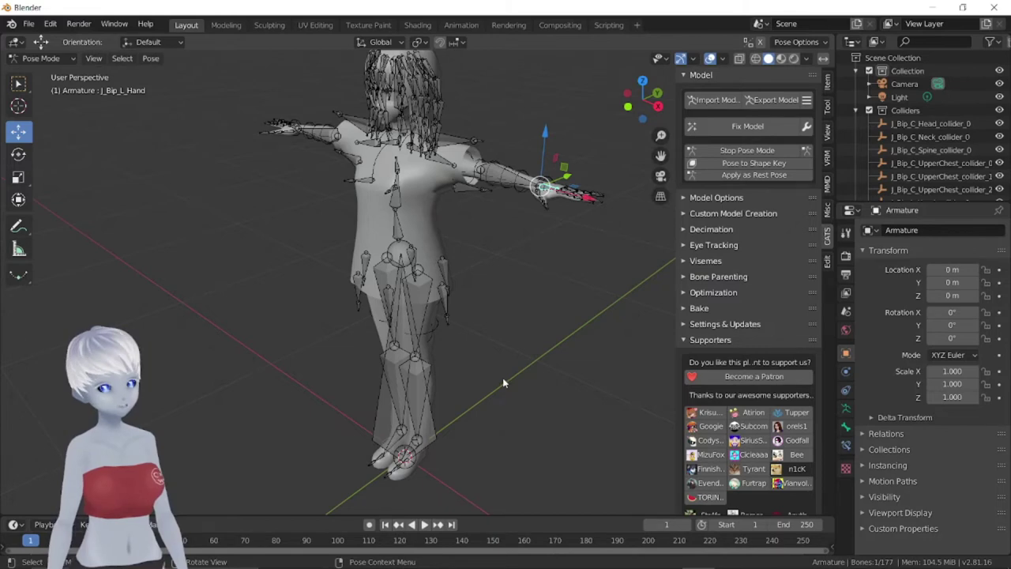
Bend the J_Bip_L_Thumb2 bone with the Rotate tool using Local orientation
{"action": "middle_click_drag", "start_coordinate": [495, 350], "coordinate": [495, 357]}
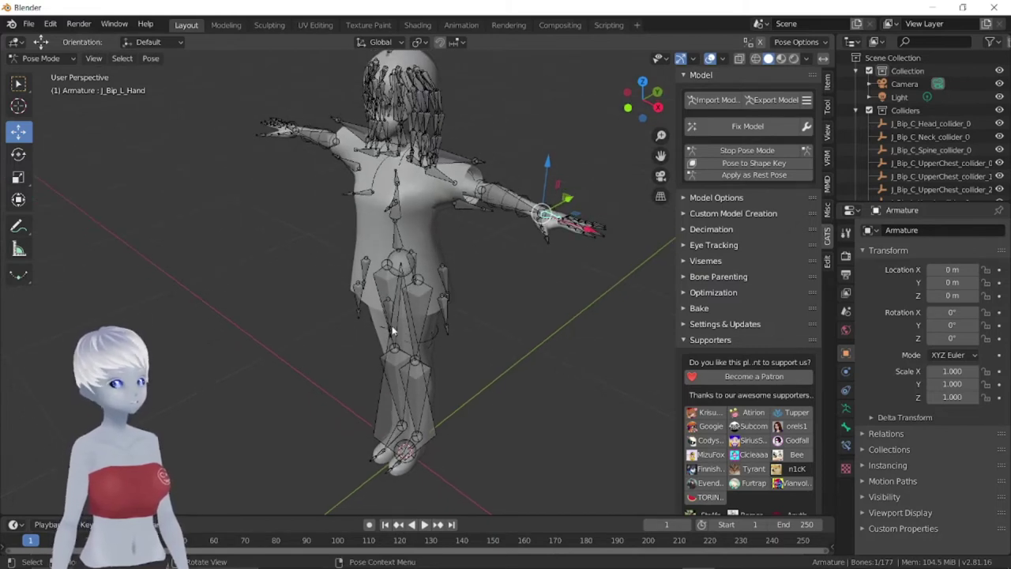
{"action": "mouse_move", "coordinate": [530, 317]}
{"action": "middle_mouse_down"}
{"action": "mouse_move", "coordinate": [520, 281]}
{"action": "mouse_move", "coordinate": [509, 299]}
{"action": "mouse_move", "coordinate": [429, 314]}
{"action": "middle_mouse_up"}
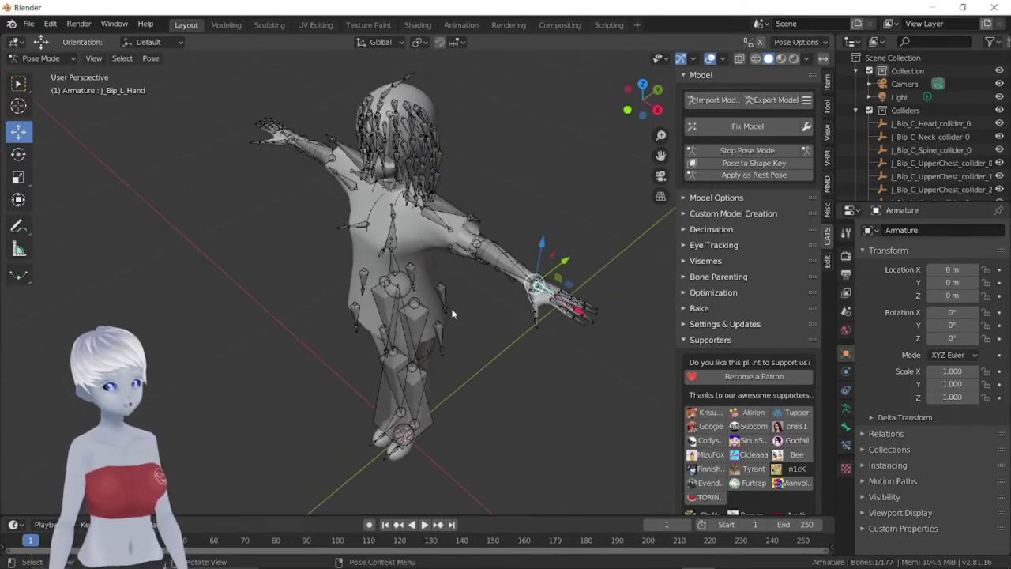
{"action": "mouse_move", "coordinate": [452, 313]}
{"action": "middle_mouse_down"}
{"action": "mouse_move", "coordinate": [514, 353]}
{"action": "mouse_move", "coordinate": [570, 248]}
{"action": "mouse_move", "coordinate": [593, 230]}
{"action": "middle_mouse_up"}
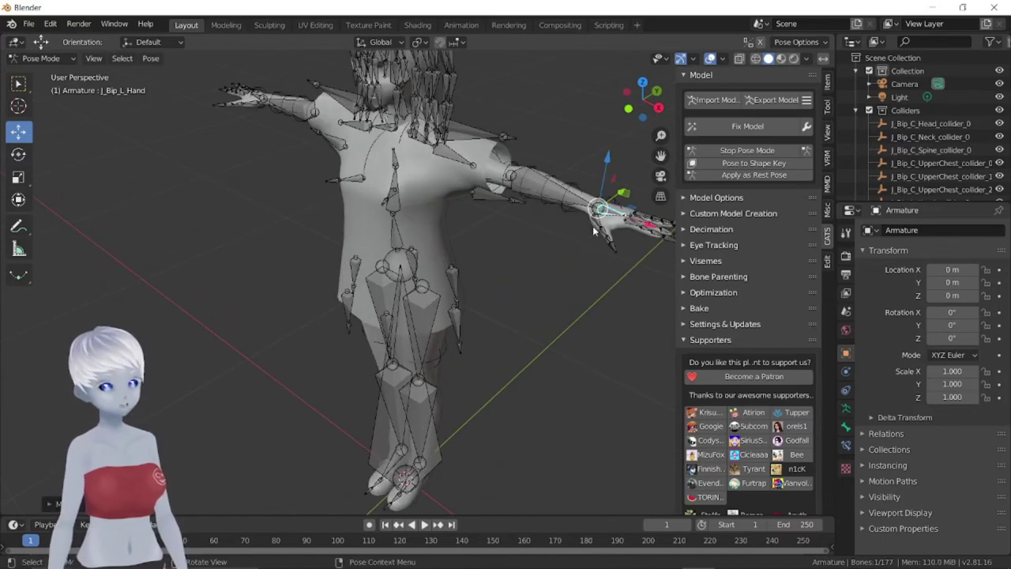
{"action": "left_click", "coordinate": [607, 215]}
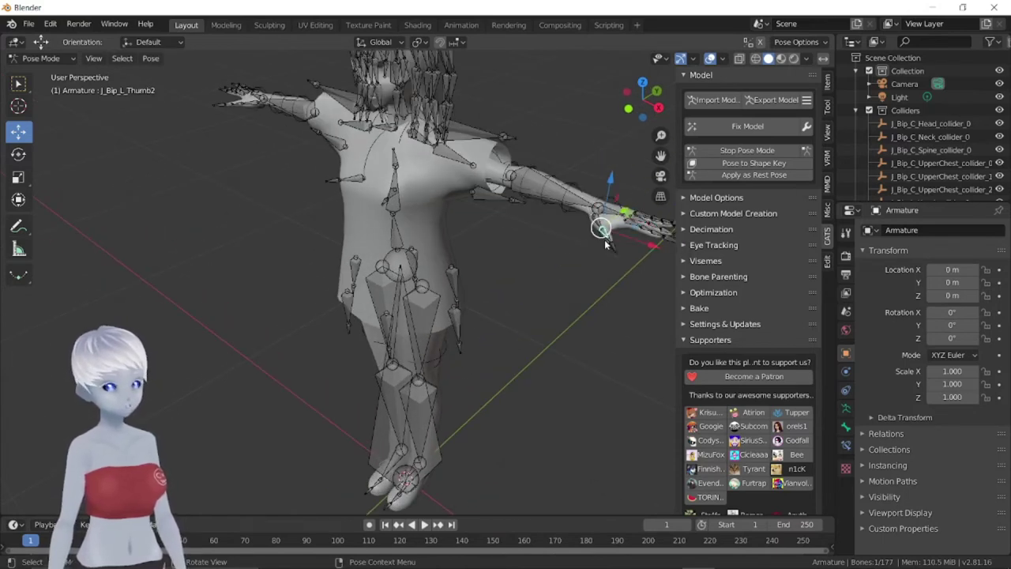
{"action": "left_click", "coordinate": [18, 154]}
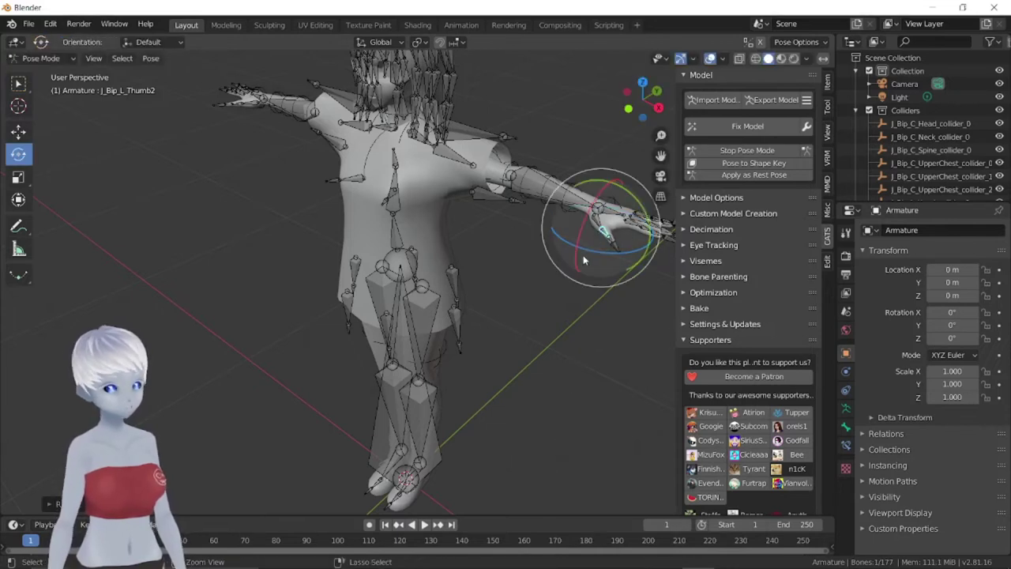
{"action": "left_click", "coordinate": [150, 42]}
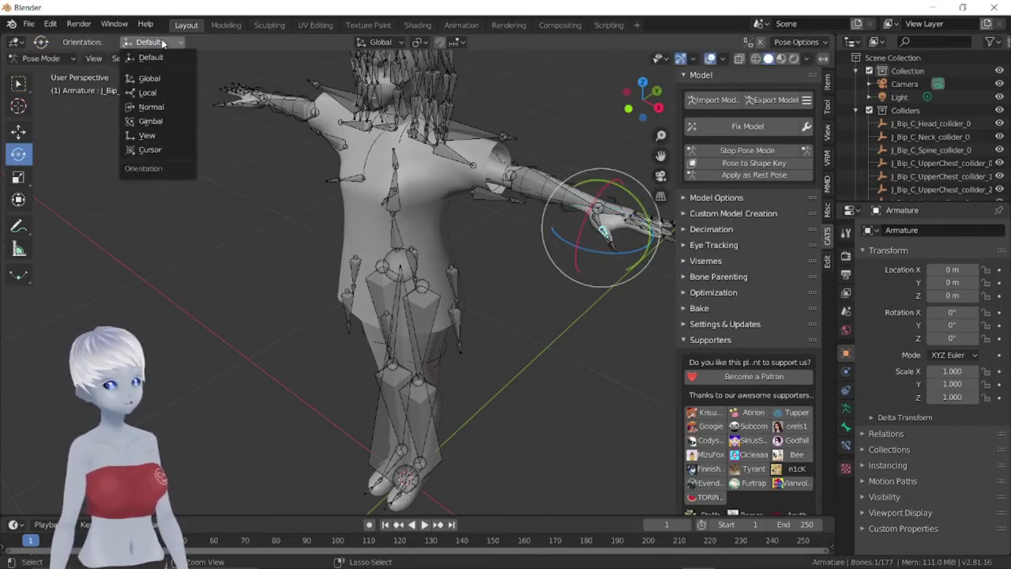
{"action": "left_click", "coordinate": [168, 97]}
{"action": "mouse_move", "coordinate": [570, 234]}
{"action": "left_mouse_down"}
{"action": "mouse_move", "coordinate": [598, 246]}
{"action": "mouse_move", "coordinate": [580, 245]}
{"action": "left_mouse_up"}
{"action": "left_click", "coordinate": [563, 343]}
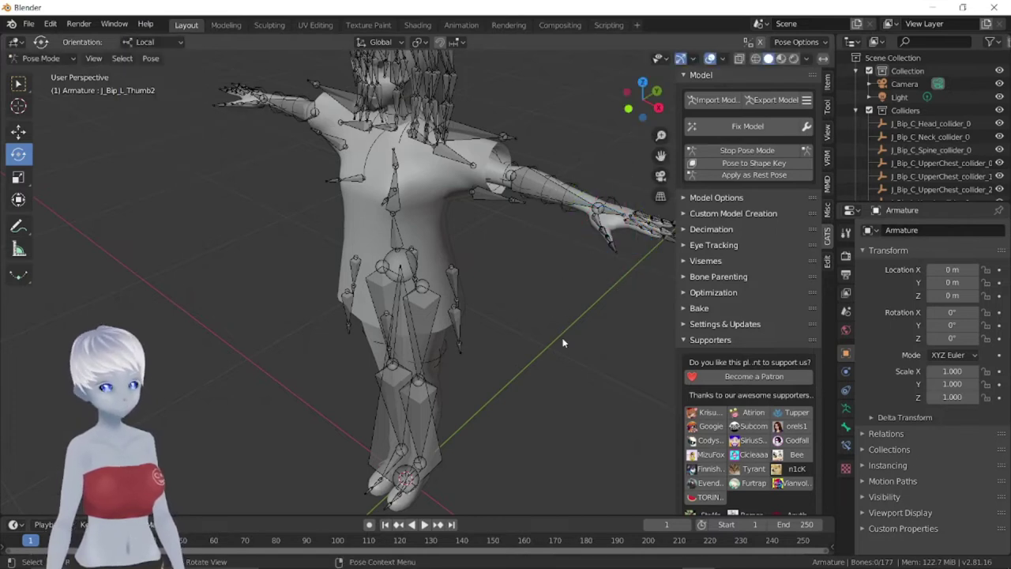
{"action": "scroll", "coordinate": [564, 343], "scroll_direction": "down", "scroll_amount": 2}
Orbit to a near-front view of the character and deselect all objects
{"action": "middle_click_drag", "start_coordinate": [448, 273], "coordinate": [453, 270]}
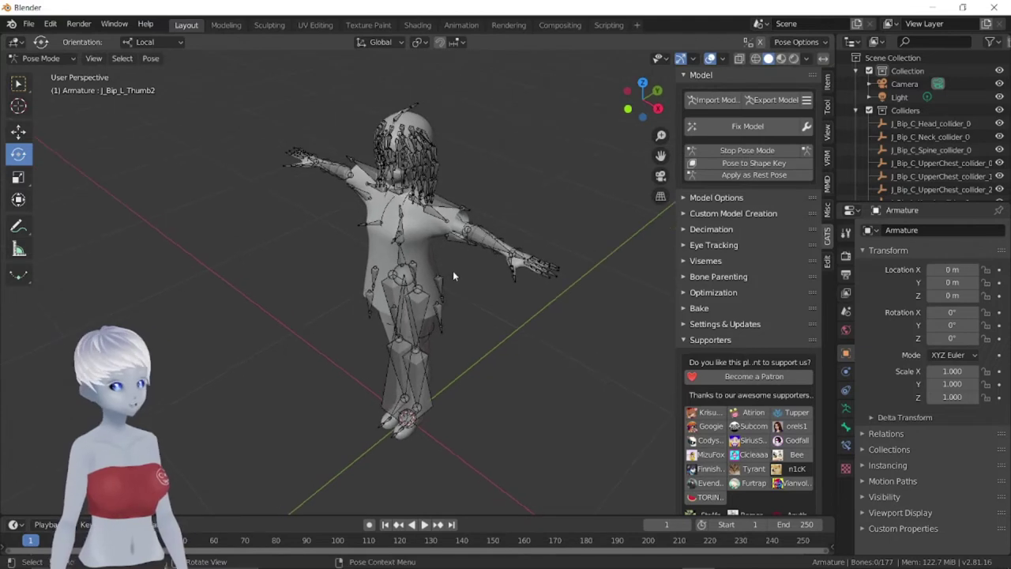
{"action": "mouse_move", "coordinate": [442, 385]}
{"action": "middle_mouse_down"}
{"action": "mouse_move", "coordinate": [414, 359]}
{"action": "mouse_move", "coordinate": [493, 326]}
{"action": "middle_mouse_up"}
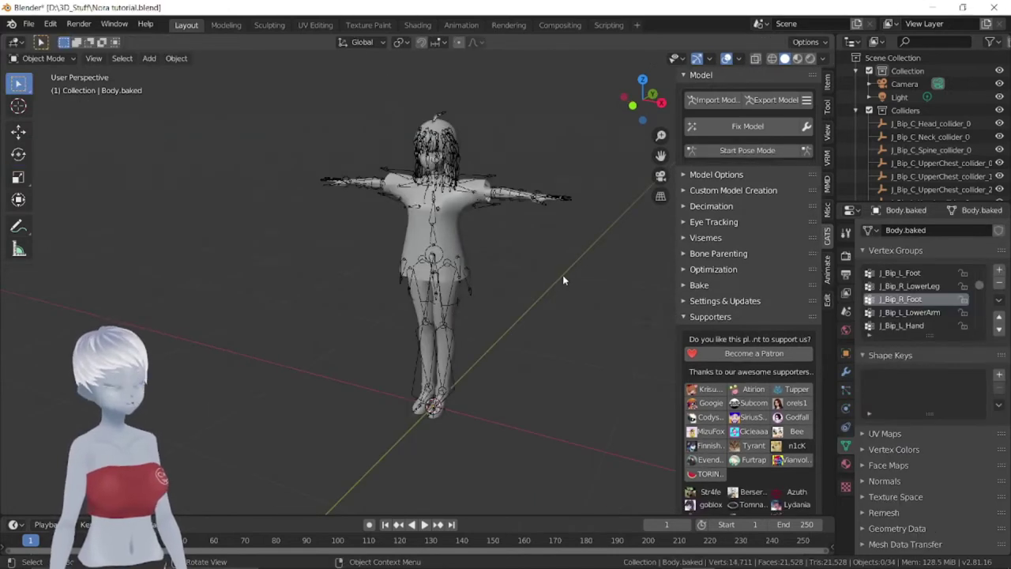
{"action": "mouse_move", "coordinate": [563, 275]}
{"action": "middle_mouse_down"}
{"action": "mouse_move", "coordinate": [564, 266]}
{"action": "mouse_move", "coordinate": [524, 327]}
{"action": "middle_mouse_up"}
{"action": "mouse_move", "coordinate": [294, 105]}
{"action": "left_mouse_down"}
{"action": "mouse_move", "coordinate": [431, 507]}
{"action": "mouse_move", "coordinate": [442, 506]}
{"action": "left_mouse_up"}
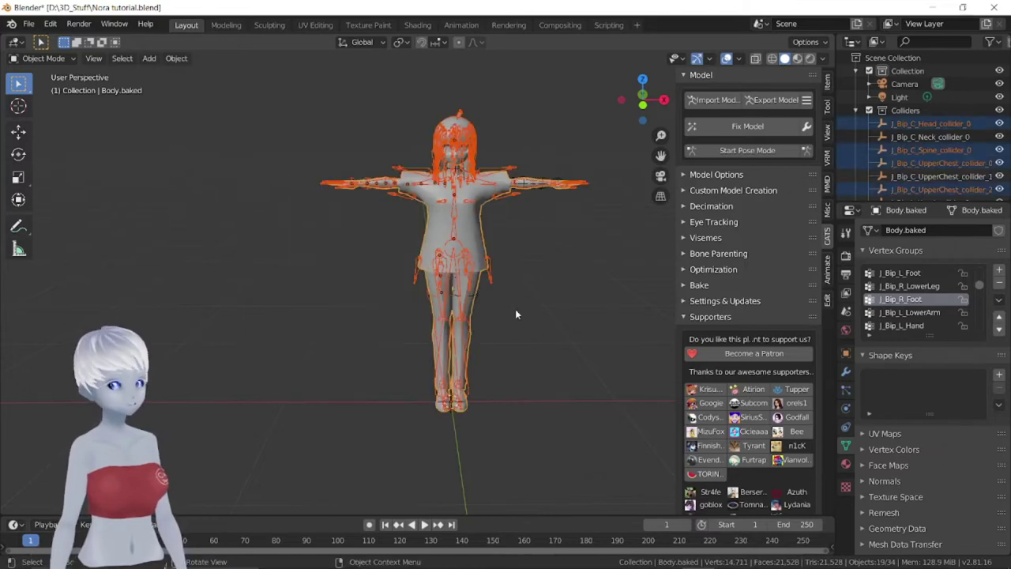
{"action": "middle_click_drag", "start_coordinate": [515, 314], "coordinate": [506, 297]}
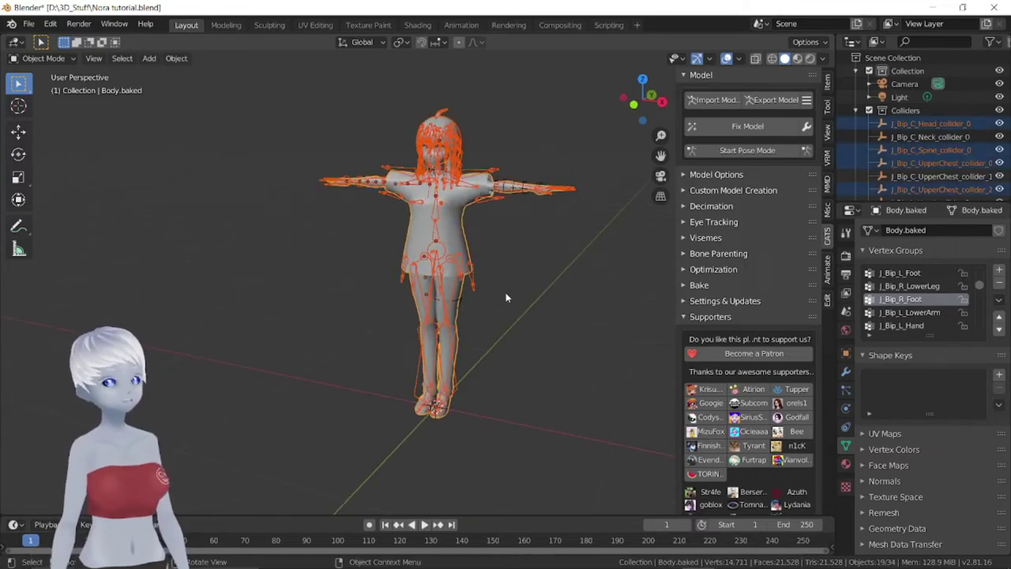
{"action": "middle_click_drag", "start_coordinate": [506, 297], "coordinate": [447, 348]}
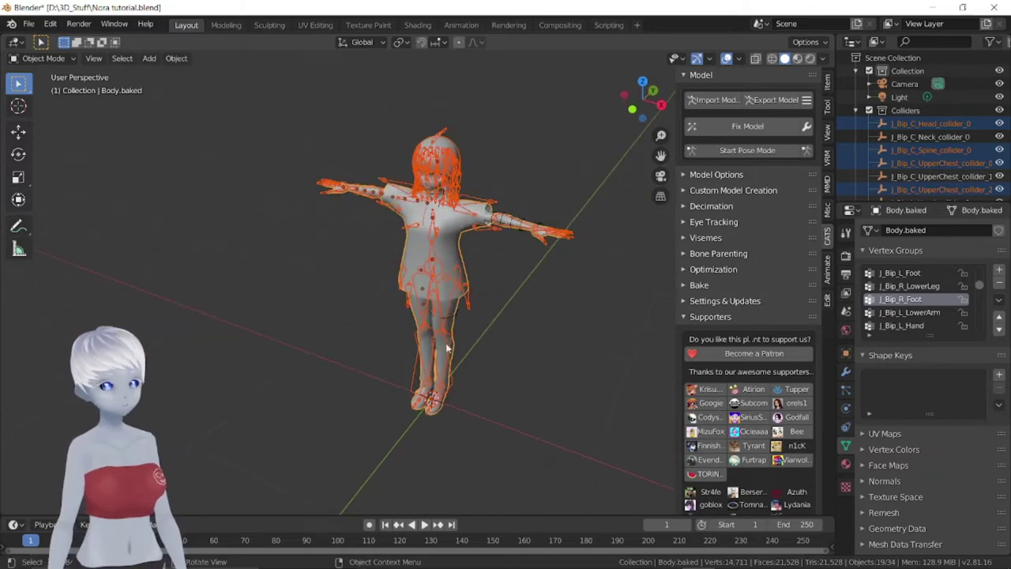
{"action": "scroll", "coordinate": [498, 337], "scroll_direction": "up", "scroll_amount": 3}
{"action": "scroll", "coordinate": [512, 389], "scroll_direction": "down", "scroll_amount": 1}
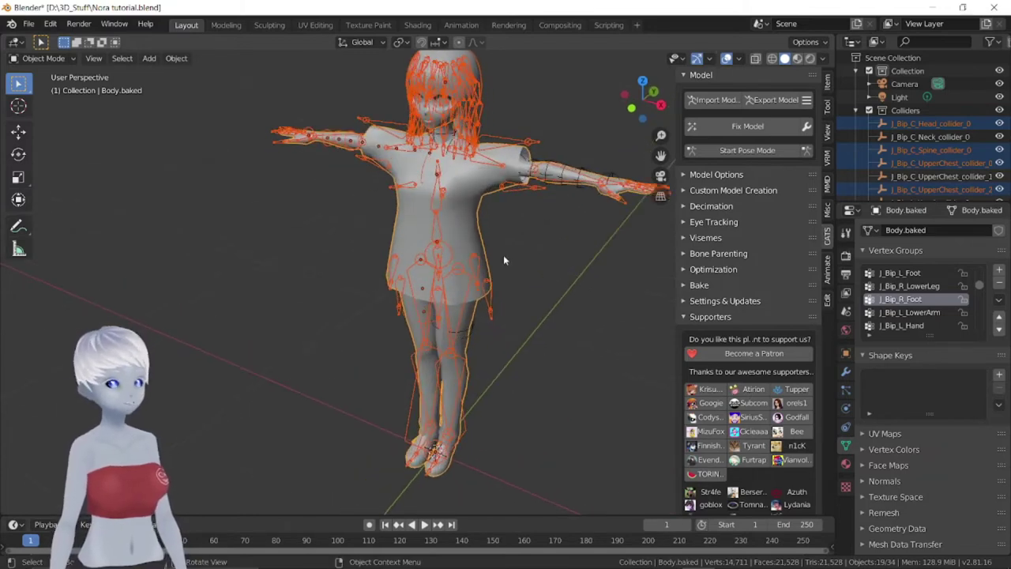
{"action": "left_click", "coordinate": [569, 335]}
Select and then deselect the armature while orbiting around the model
{"action": "mouse_move", "coordinate": [550, 301]}
{"action": "middle_mouse_down"}
{"action": "mouse_move", "coordinate": [545, 267]}
{"action": "mouse_move", "coordinate": [587, 307]}
{"action": "middle_mouse_up"}
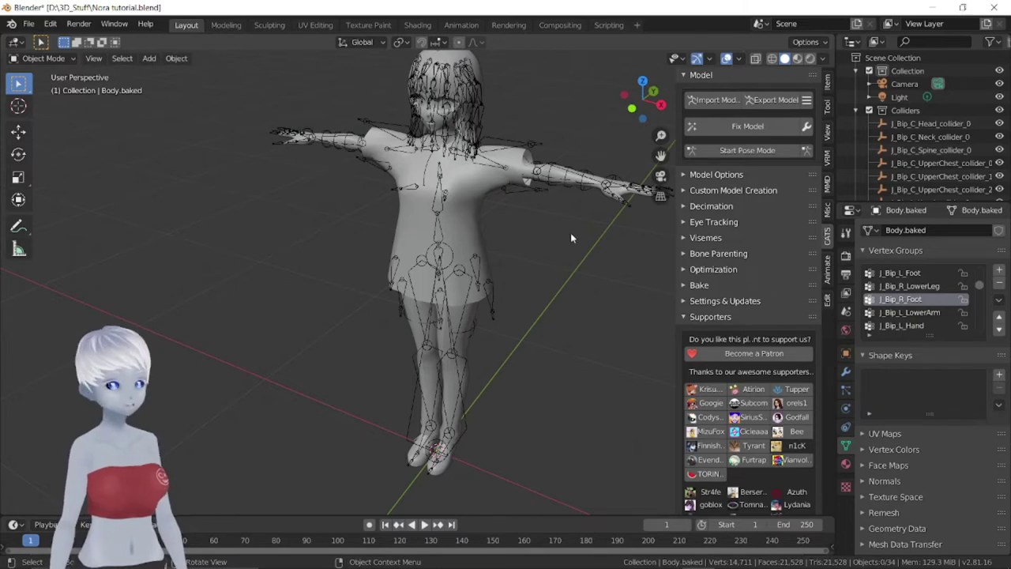
{"action": "middle_click_drag", "start_coordinate": [535, 294], "coordinate": [466, 348]}
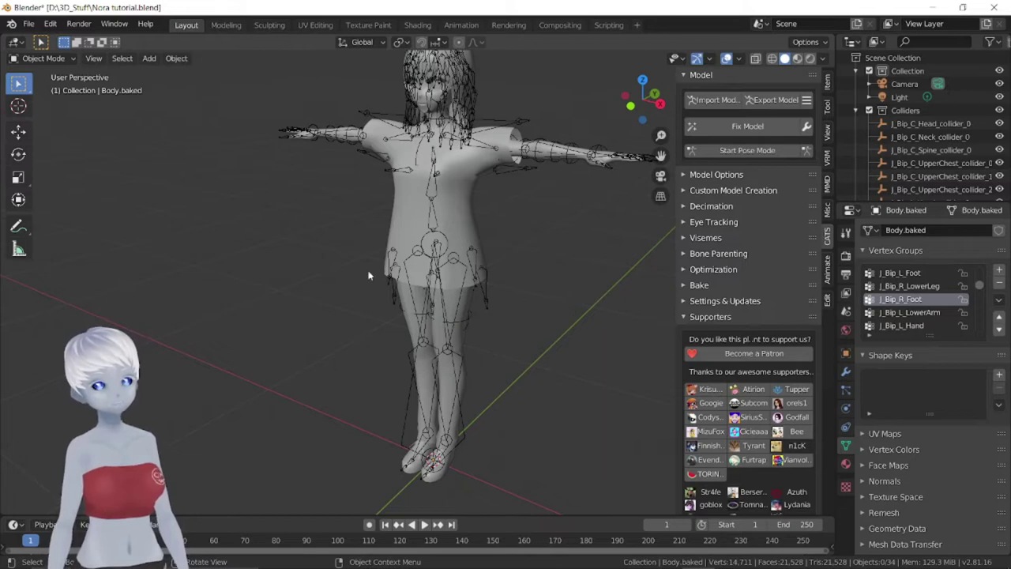
{"action": "left_click", "coordinate": [424, 347]}
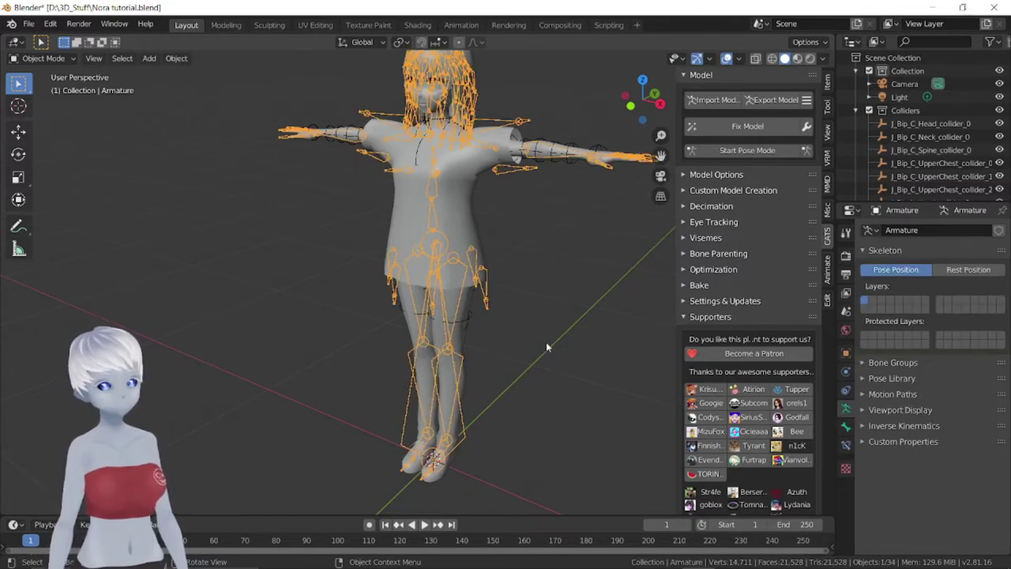
{"action": "left_click", "coordinate": [522, 357]}
{"action": "middle_click_drag", "start_coordinate": [540, 362], "coordinate": [455, 359]}
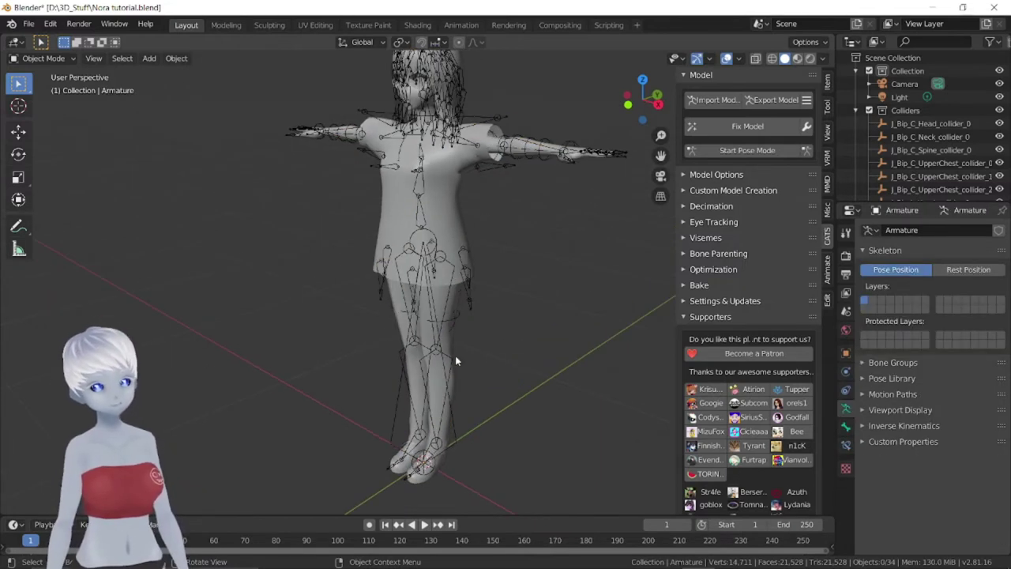
{"action": "middle_click_drag", "start_coordinate": [366, 377], "coordinate": [405, 346]}
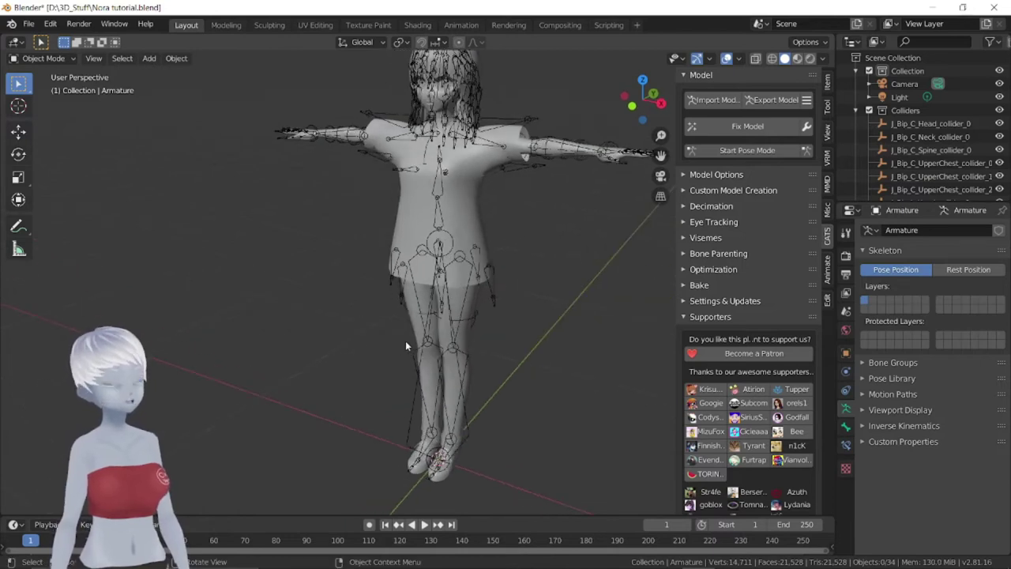
Switch the body mesh to Weight Paint and paint J_Bip_R_Foot weight onto the right foot
{"action": "left_click", "coordinate": [405, 341]}
{"action": "left_click", "coordinate": [44, 58]}
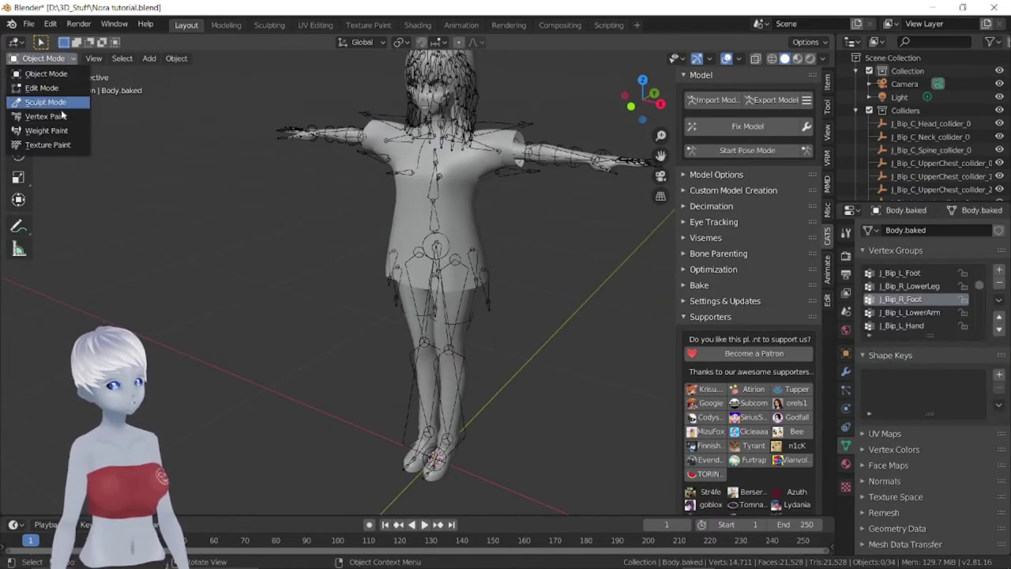
{"action": "left_click", "coordinate": [46, 130]}
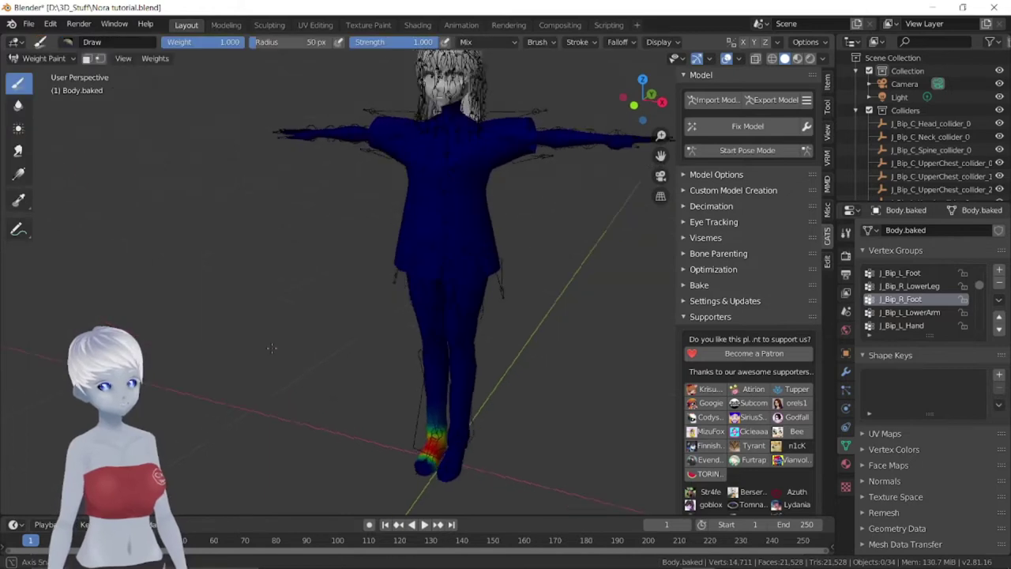
{"action": "scroll", "coordinate": [306, 269], "scroll_direction": "up", "scroll_amount": 2}
{"action": "scroll", "coordinate": [306, 268], "scroll_direction": "up", "scroll_amount": 2}
{"action": "mouse_move", "coordinate": [306, 268]}
{"action": "middle_mouse_down"}
{"action": "mouse_move", "coordinate": [265, 363]}
{"action": "mouse_move", "coordinate": [315, 399]}
{"action": "middle_mouse_up"}
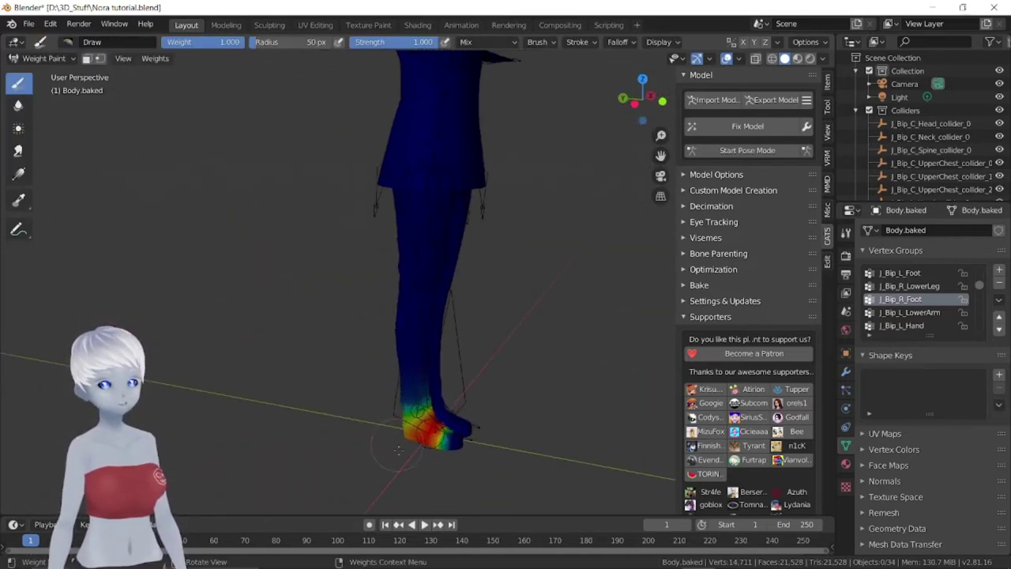
{"action": "mouse_move", "coordinate": [454, 407]}
{"action": "middle_mouse_down"}
{"action": "mouse_move", "coordinate": [462, 385]}
{"action": "mouse_move", "coordinate": [387, 405]}
{"action": "middle_mouse_up"}
{"action": "left_click_drag", "start_coordinate": [386, 405], "coordinate": [409, 418]}
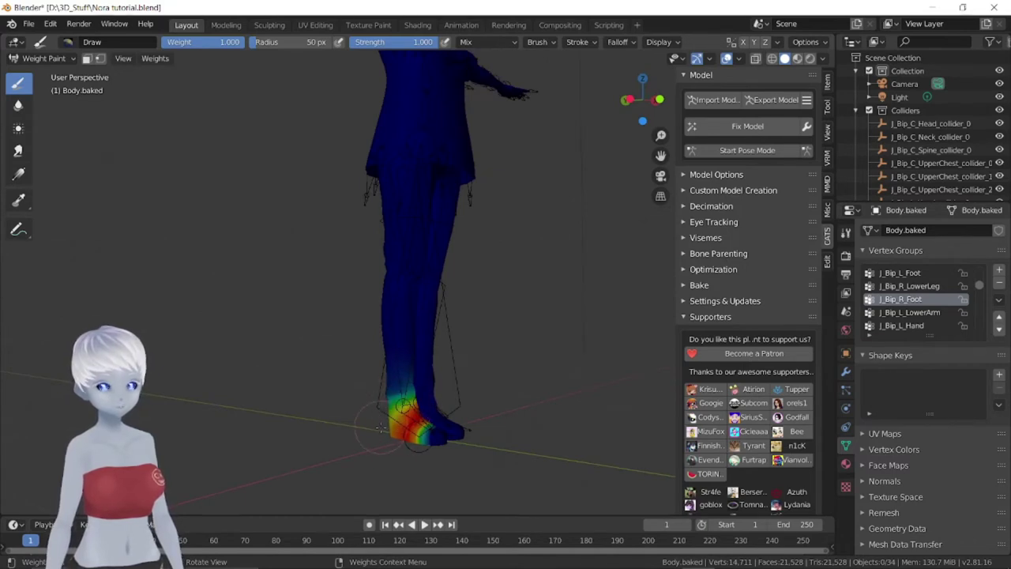
Paint a weight patch onto the outstretched hand and return to Object Mode
{"action": "middle_click_drag", "start_coordinate": [372, 424], "coordinate": [337, 287]}
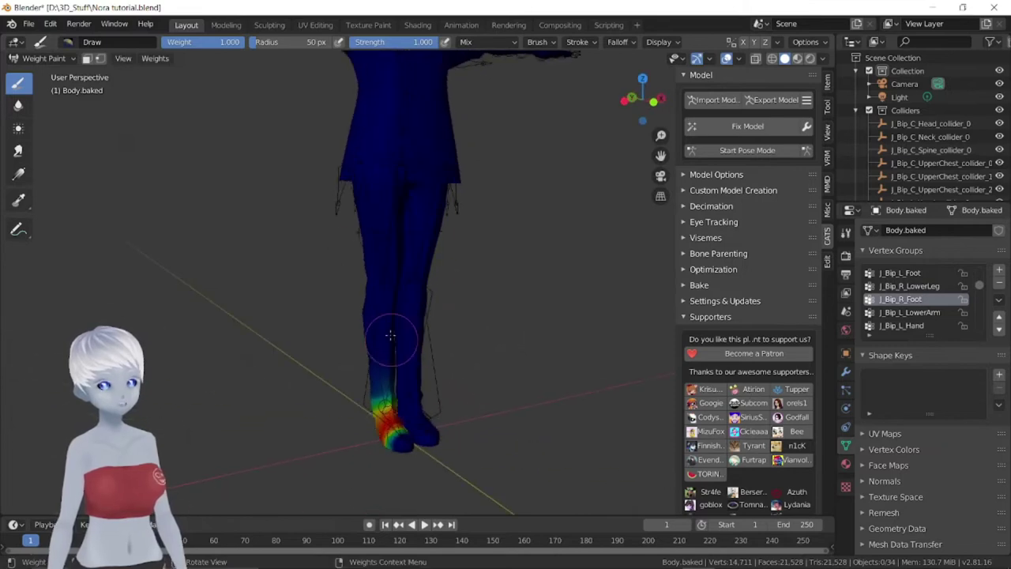
{"action": "mouse_move", "coordinate": [509, 429]}
{"action": "middle_mouse_down"}
{"action": "mouse_move", "coordinate": [463, 424]}
{"action": "mouse_move", "coordinate": [475, 408]}
{"action": "mouse_move", "coordinate": [317, 482]}
{"action": "middle_mouse_up"}
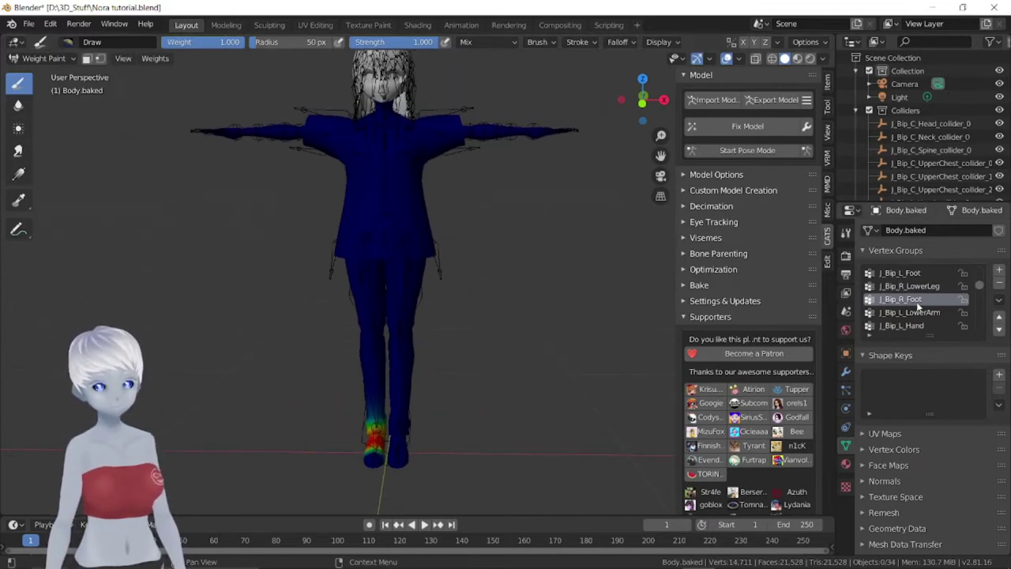
{"action": "left_click_drag", "start_coordinate": [551, 130], "coordinate": [514, 132]}
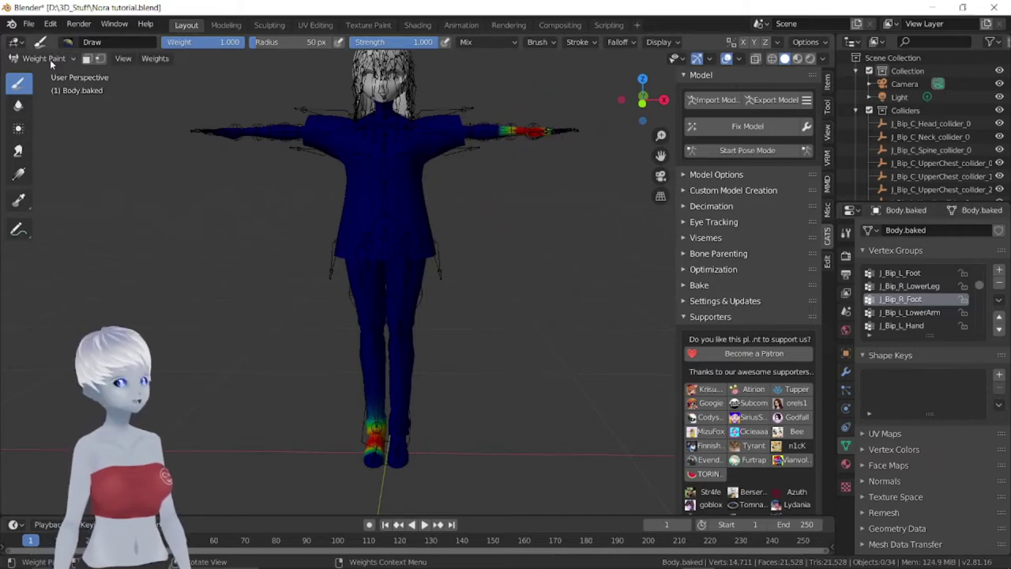
{"action": "left_click", "coordinate": [47, 59]}
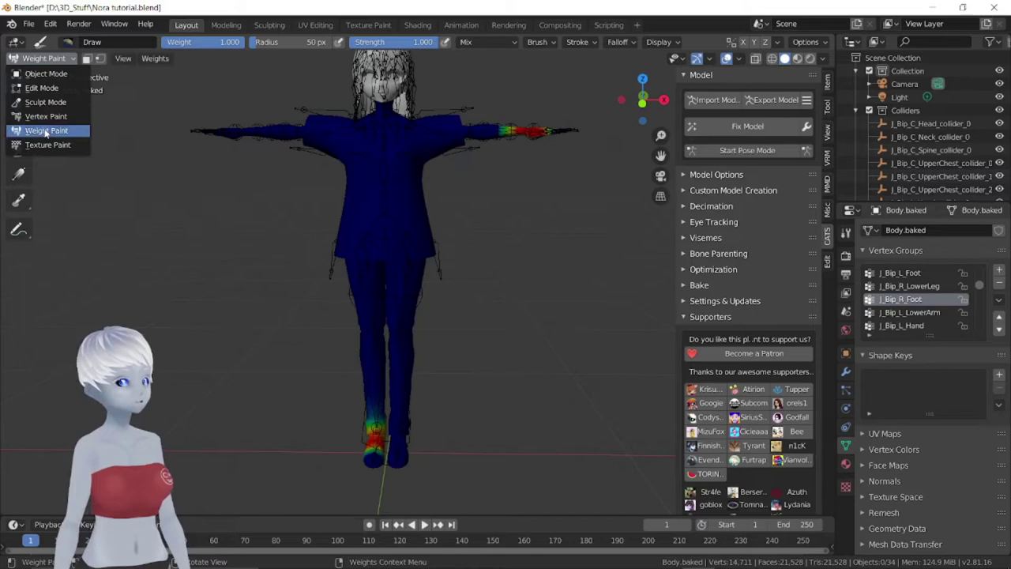
{"action": "left_click", "coordinate": [47, 74]}
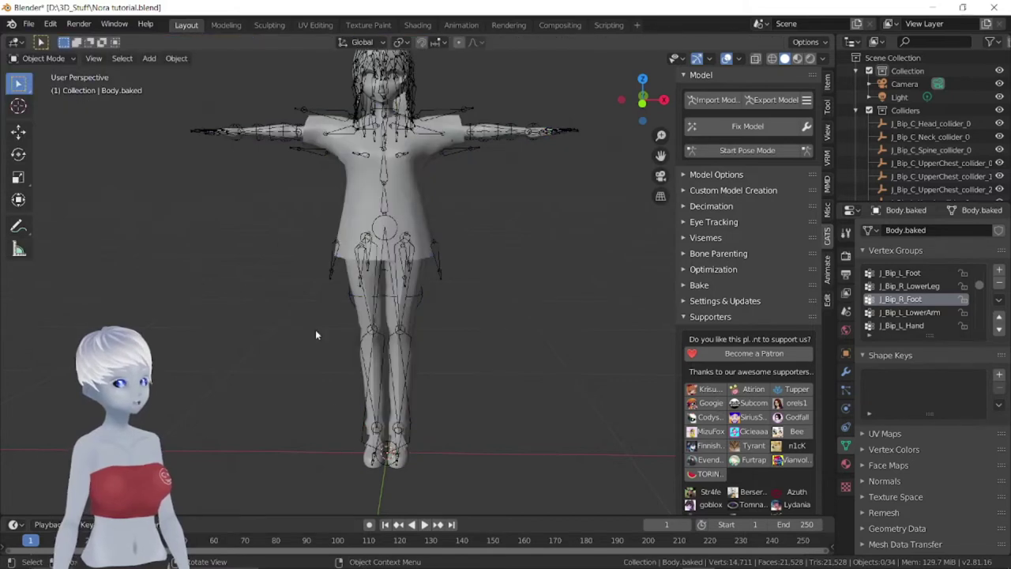
In Pose Mode, test-rotate the right foot bone freely, then undo the rotation
{"action": "left_click", "coordinate": [363, 445]}
{"action": "left_click", "coordinate": [44, 58]}
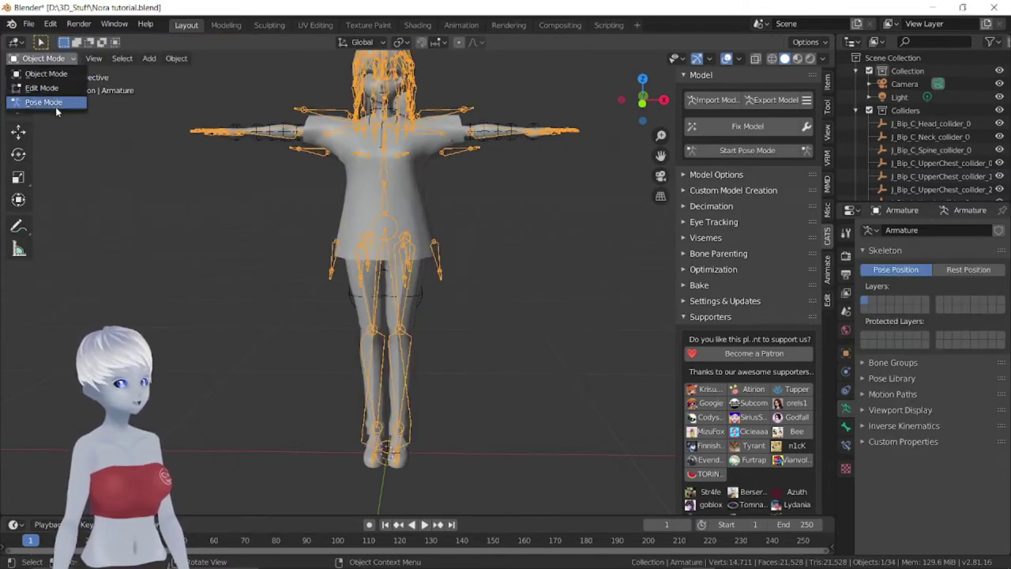
{"action": "left_click", "coordinate": [55, 104]}
{"action": "left_click", "coordinate": [398, 450]}
{"action": "middle_click_drag", "start_coordinate": [398, 450], "coordinate": [474, 442]}
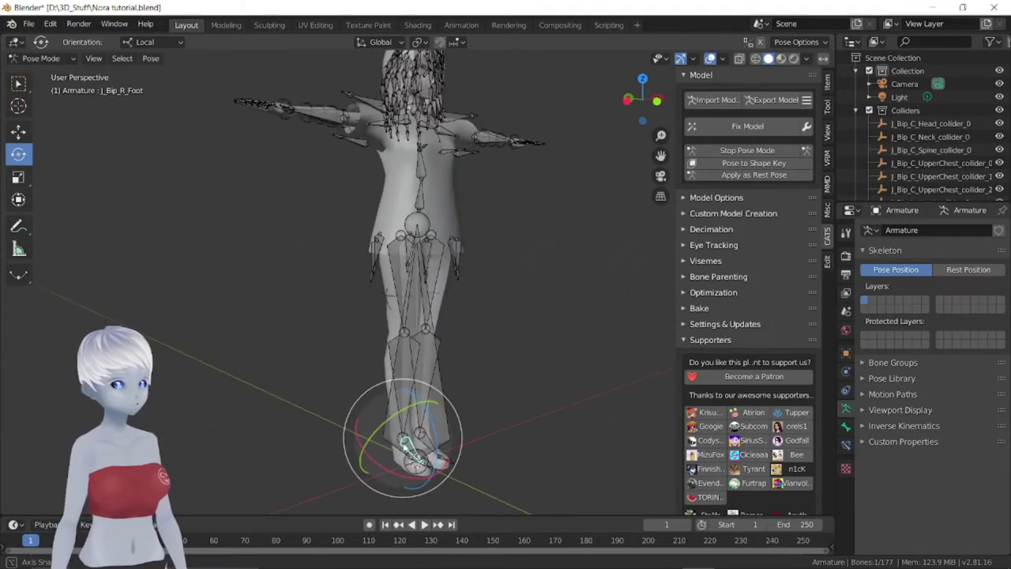
{"action": "left_click_drag", "start_coordinate": [403, 442], "coordinate": [392, 294]}
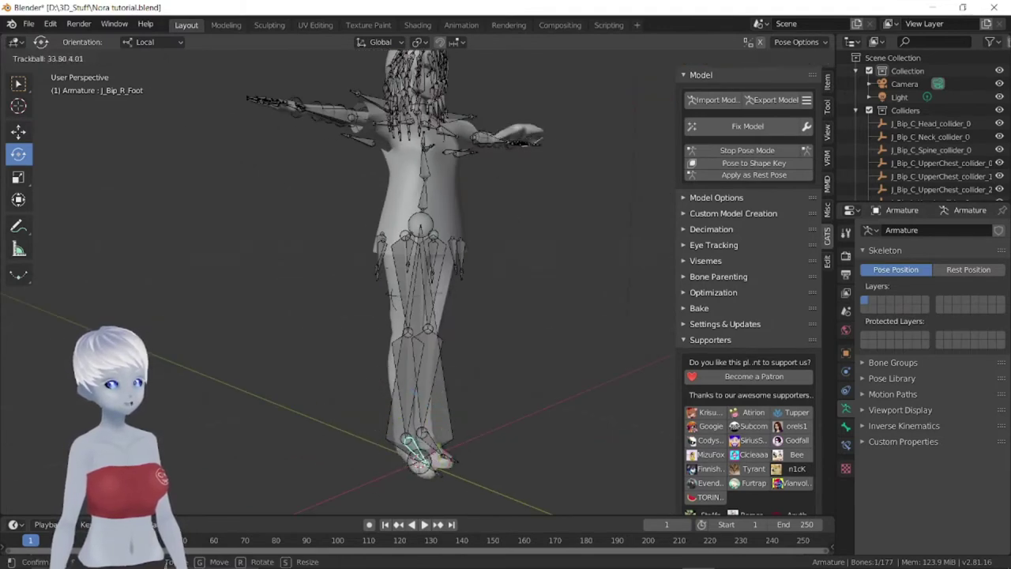
{"action": "left_click", "coordinate": [377, 454]}
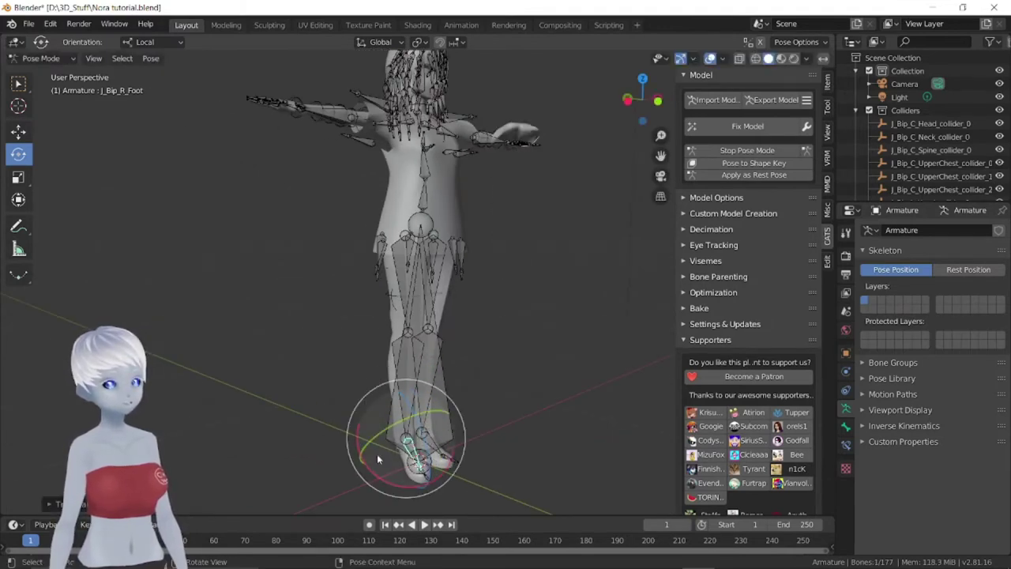
{"action": "key", "text": "ctrl+z"}
{"action": "key", "text": "ctrl+z"}
{"action": "key", "text": "ctrl+z"}
{"action": "key", "text": "ctrl+z"}
{"action": "key", "text": "ctrl+z"}
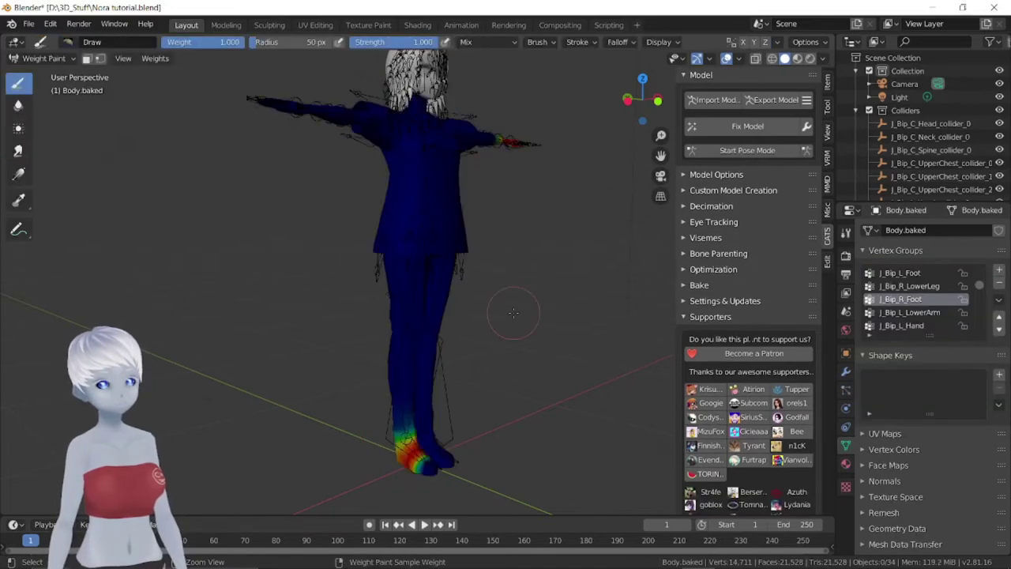
Return to Object Mode and save the project as Nora tutorial.blend
{"action": "middle_click_drag", "start_coordinate": [513, 313], "coordinate": [494, 308]}
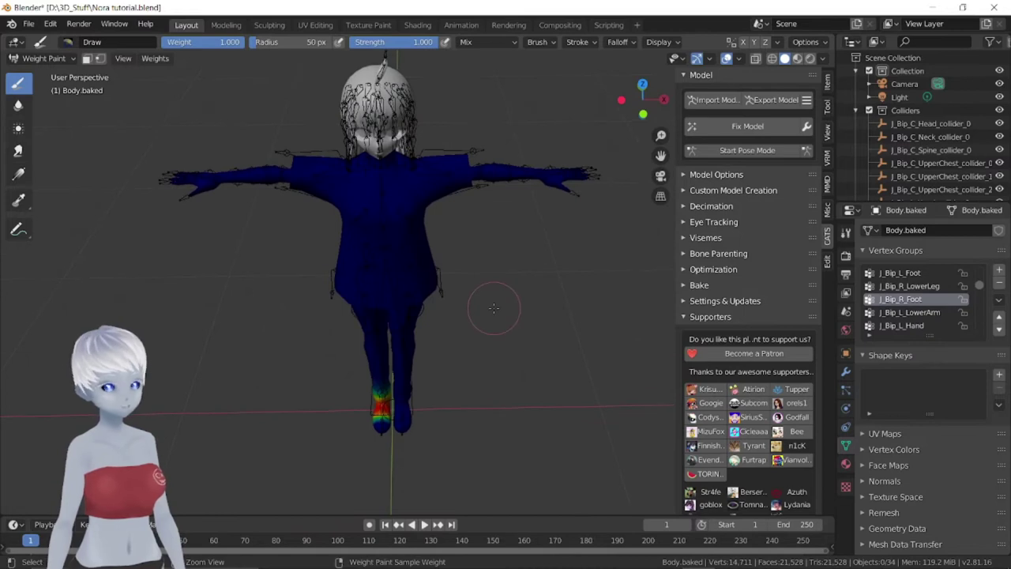
{"action": "key", "text": "ctrl+Tab"}
{"action": "left_click", "coordinate": [35, 59]}
{"action": "left_click", "coordinate": [43, 73]}
{"action": "key", "text": "ctrl+s"}
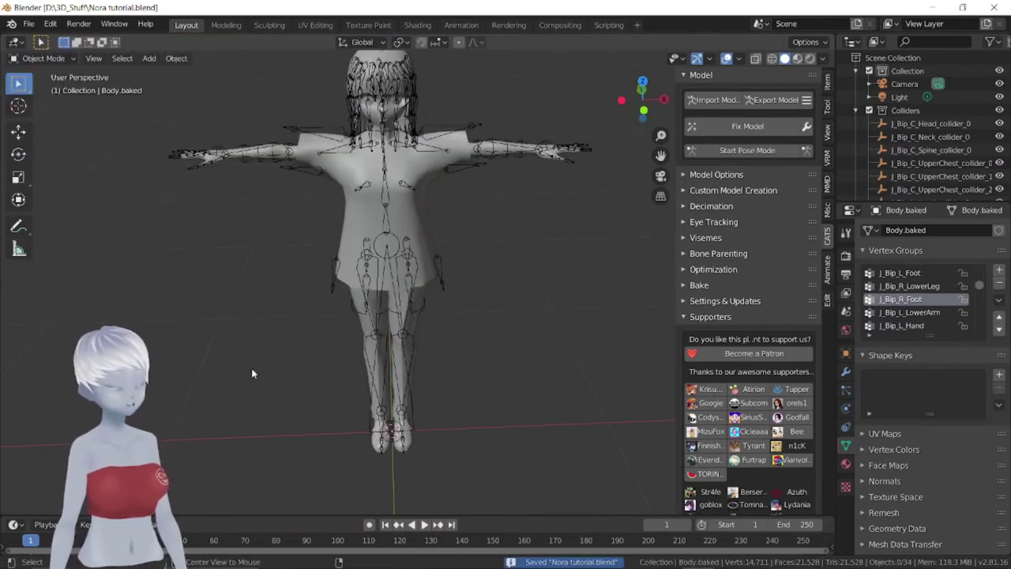
{"action": "middle_click_drag", "start_coordinate": [277, 363], "coordinate": [370, 220]}
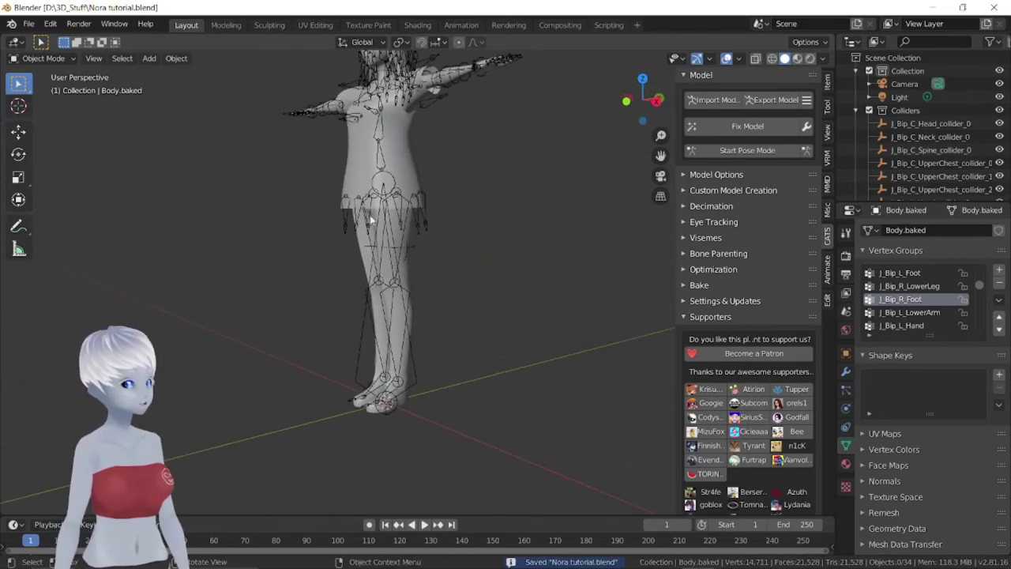
{"action": "scroll", "coordinate": [415, 368], "scroll_direction": "up", "scroll_amount": 4}
{"action": "middle_click_drag", "start_coordinate": [421, 338], "coordinate": [500, 283]}
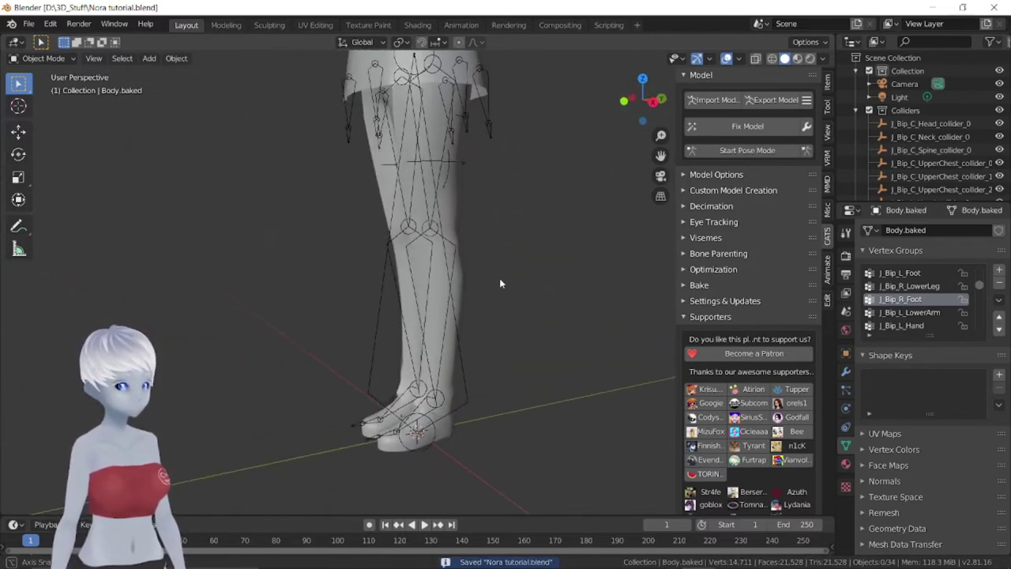
Put the armature in Edit Mode and select both knee joints
{"action": "left_click", "coordinate": [412, 222]}
{"action": "left_click", "coordinate": [44, 58]}
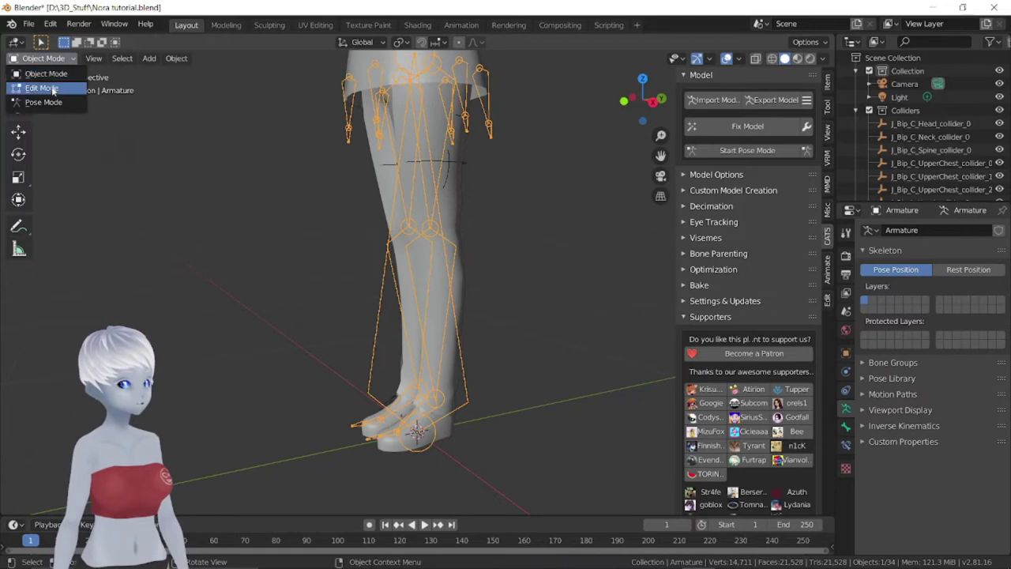
{"action": "left_click", "coordinate": [43, 88]}
{"action": "scroll", "coordinate": [426, 237], "scroll_direction": "up", "scroll_amount": 3}
{"action": "left_click", "coordinate": [407, 316]}
{"action": "left_click", "coordinate": [440, 187]}
{"action": "left_click", "coordinate": [436, 186]}
{"action": "left_click", "coordinate": [404, 187], "text": "shift"}
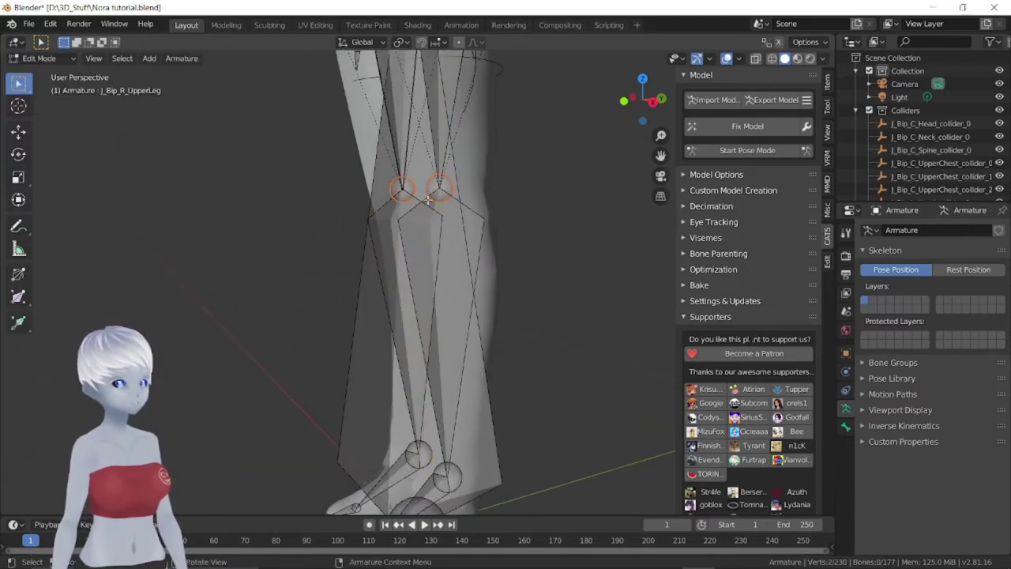
Move the selected knee joints slightly forward along Y
{"action": "middle_click_drag", "start_coordinate": [405, 187], "coordinate": [214, 196]}
{"action": "left_click", "coordinate": [19, 132]}
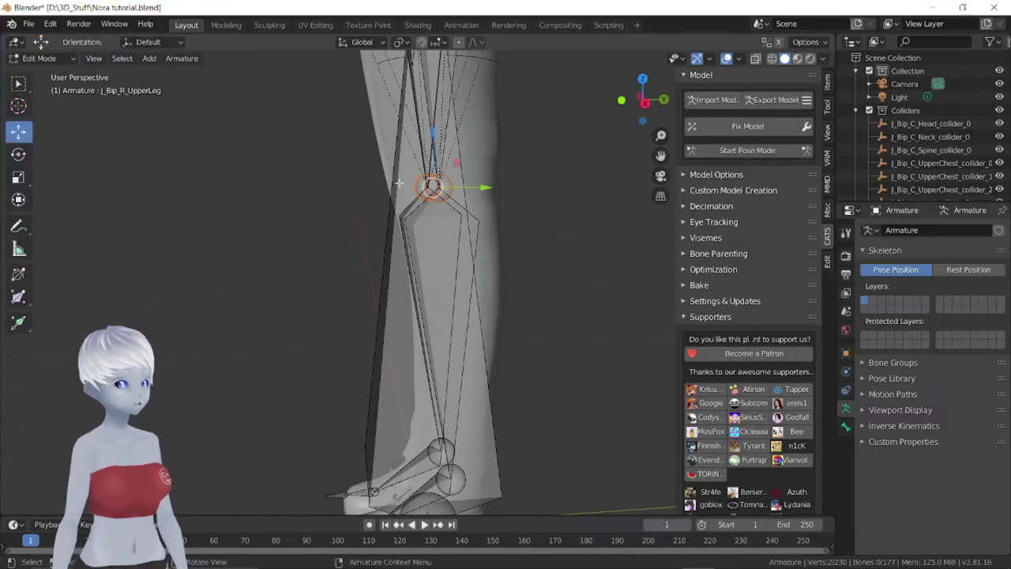
{"action": "left_click_drag", "start_coordinate": [474, 186], "coordinate": [470, 188]}
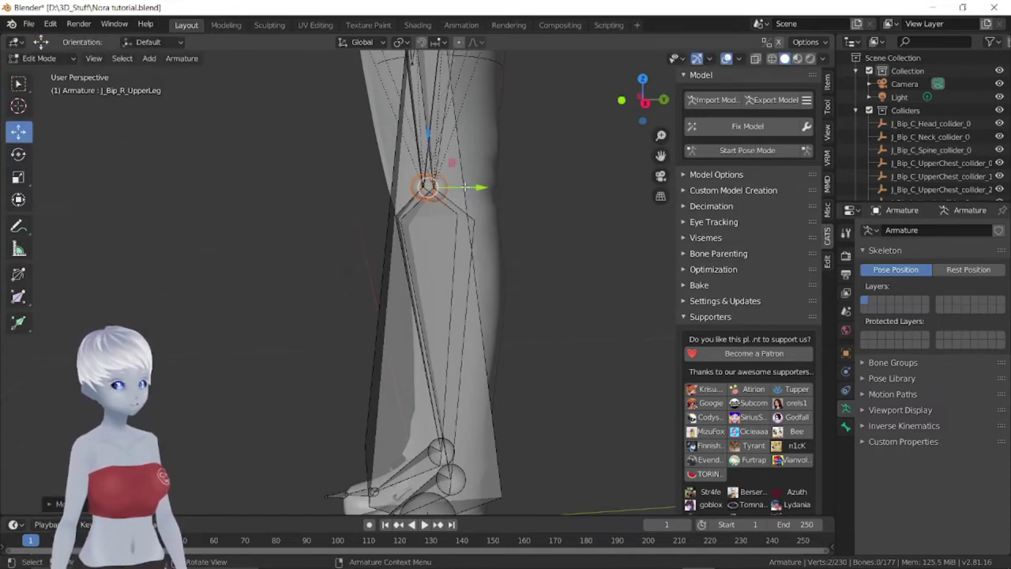
{"action": "middle_click_drag", "start_coordinate": [470, 188], "coordinate": [478, 219]}
{"action": "scroll", "coordinate": [478, 219], "scroll_direction": "down", "scroll_amount": 5}
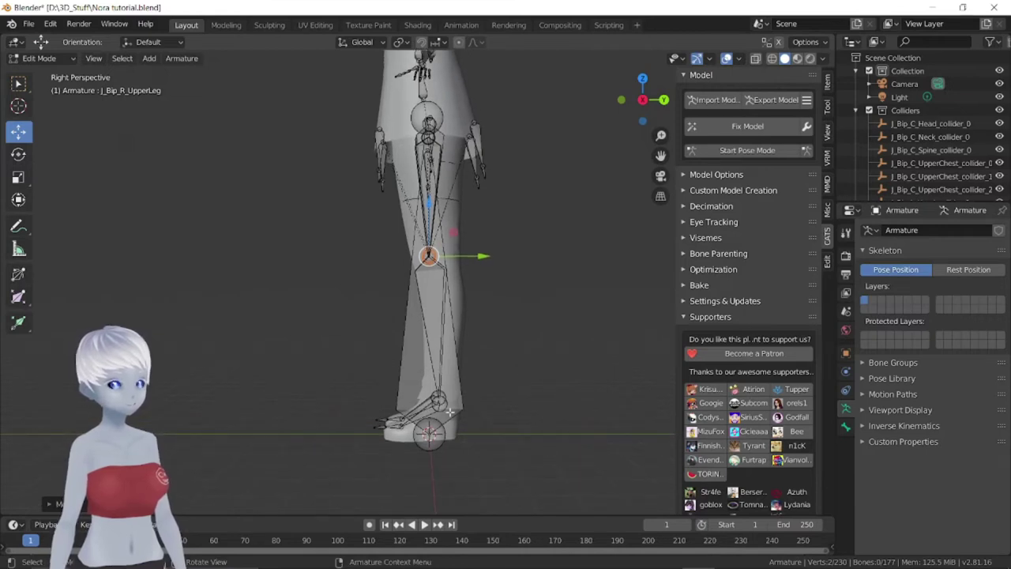
{"action": "scroll", "coordinate": [474, 248], "scroll_direction": "up", "scroll_amount": 2}
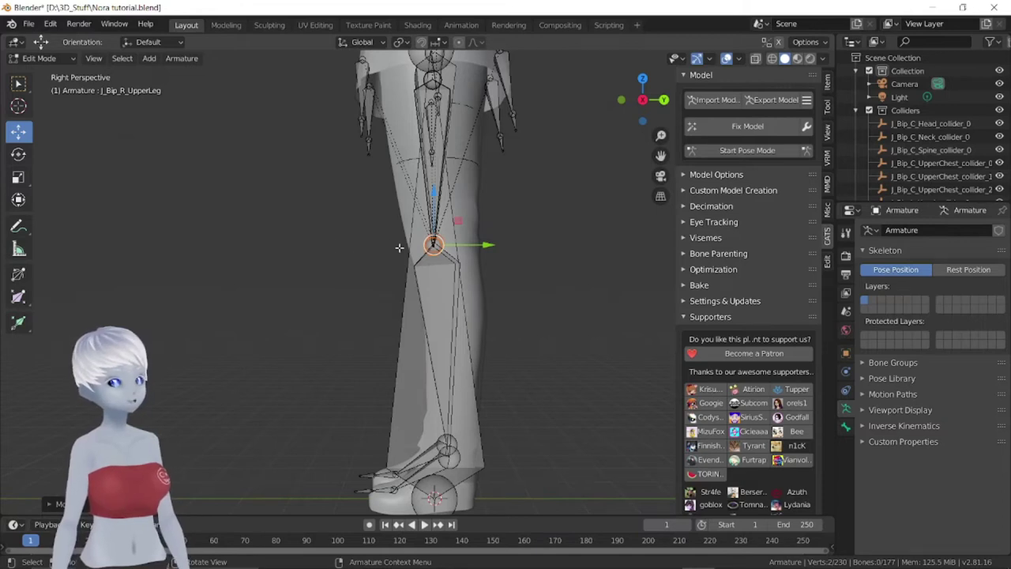
Switch to Right view (numpad 3) and zoom in close on the right knee
{"action": "middle_click_drag", "start_coordinate": [346, 285], "coordinate": [360, 263]}
{"action": "key", "text": "KP_3"}
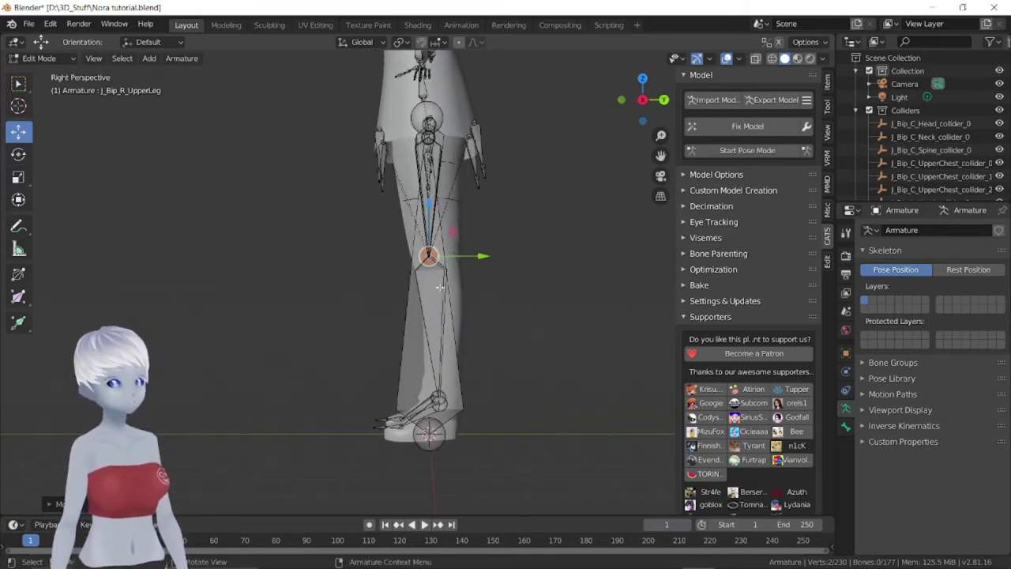
{"action": "scroll", "coordinate": [474, 247], "scroll_direction": "up", "scroll_amount": 1}
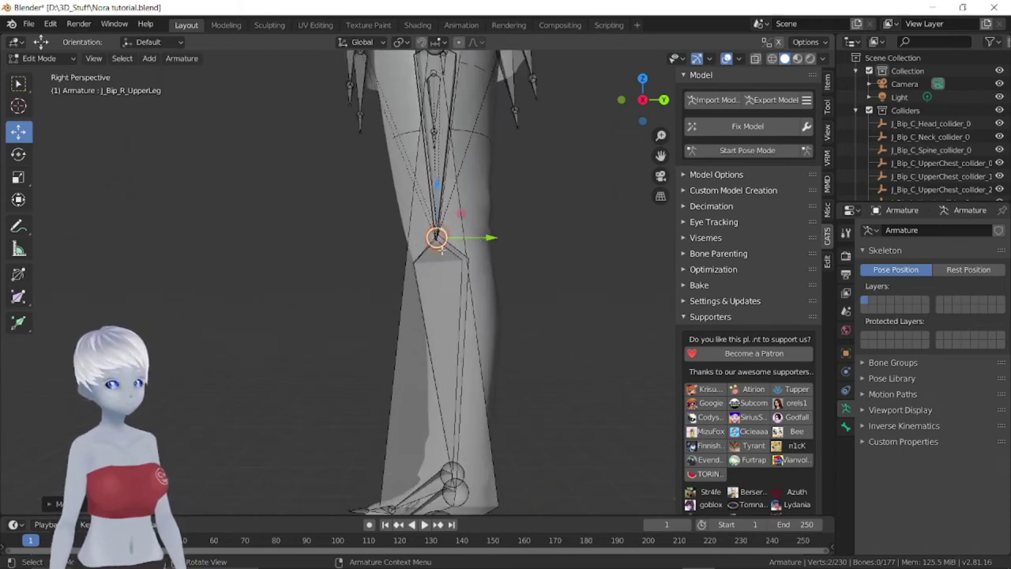
{"action": "scroll", "coordinate": [458, 158], "scroll_direction": "up", "scroll_amount": 1}
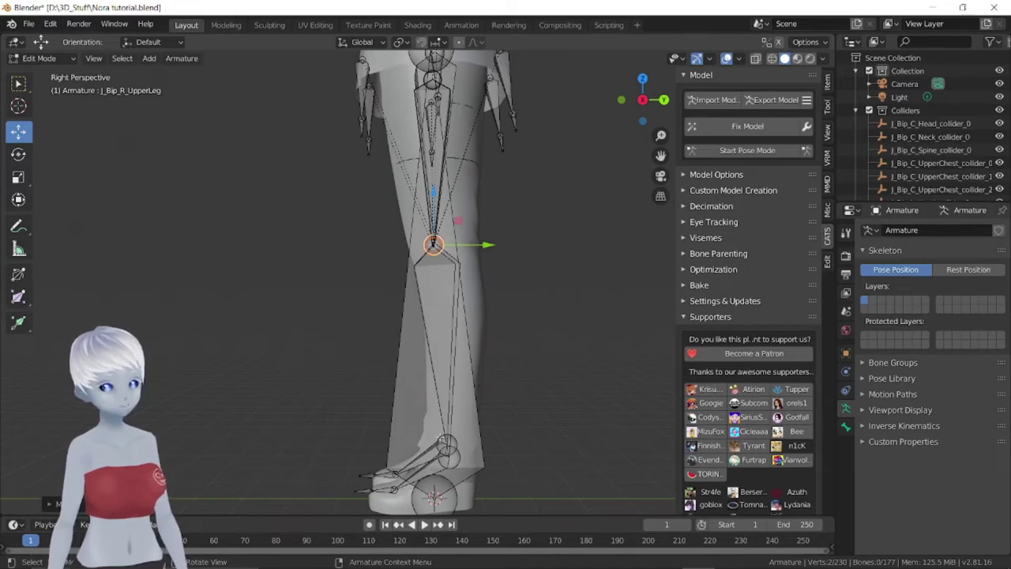
{"action": "middle_click_drag", "start_coordinate": [454, 61], "coordinate": [387, 250]}
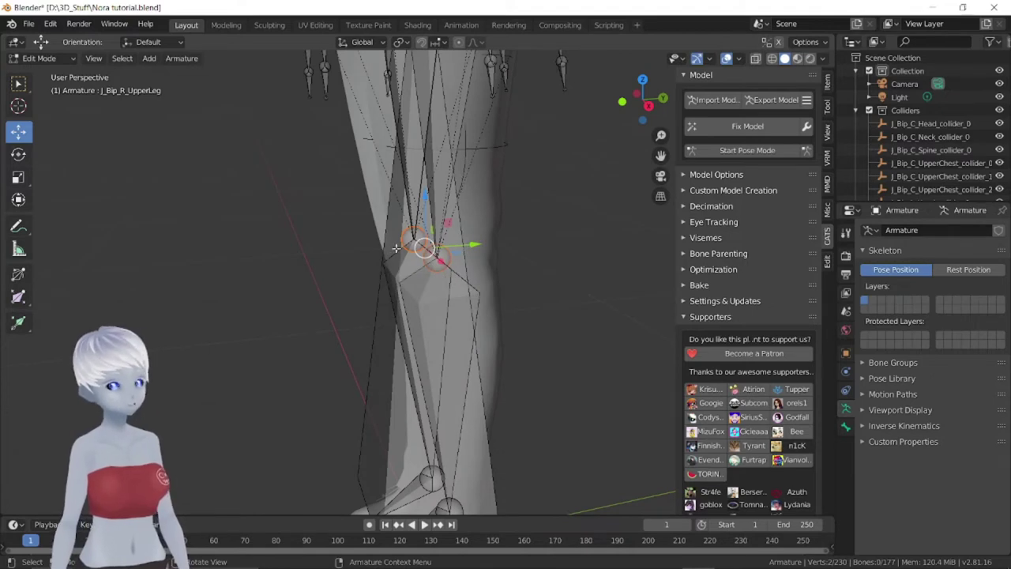
Extrude a new bone straight forward along Y from the knee joint
{"action": "key", "text": "e"}
{"action": "key", "text": "y"}
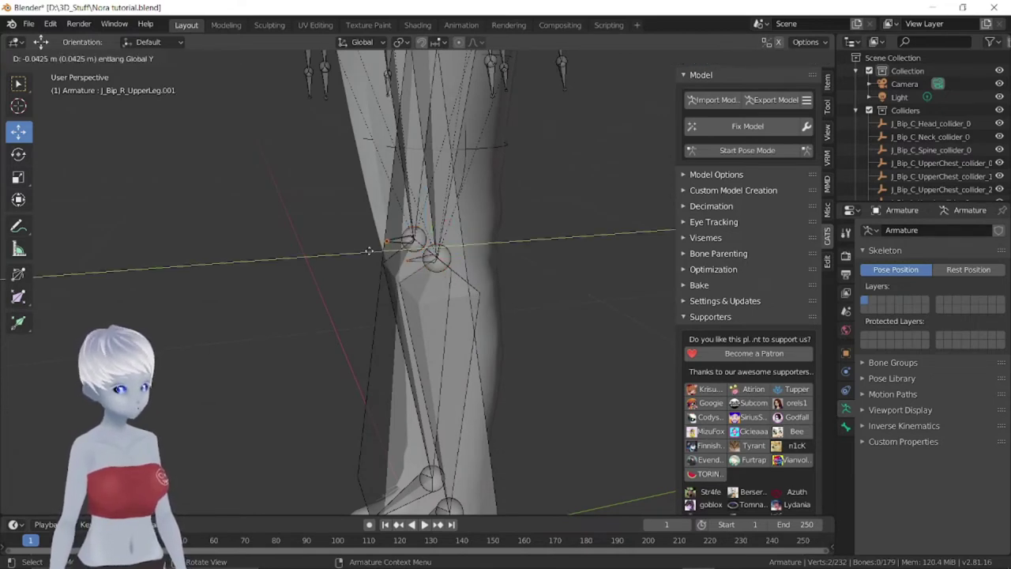
{"action": "left_click", "coordinate": [266, 265]}
{"action": "mouse_move", "coordinate": [266, 261]}
{"action": "middle_mouse_down"}
{"action": "mouse_move", "coordinate": [476, 436]}
{"action": "mouse_move", "coordinate": [429, 412]}
{"action": "middle_mouse_up"}
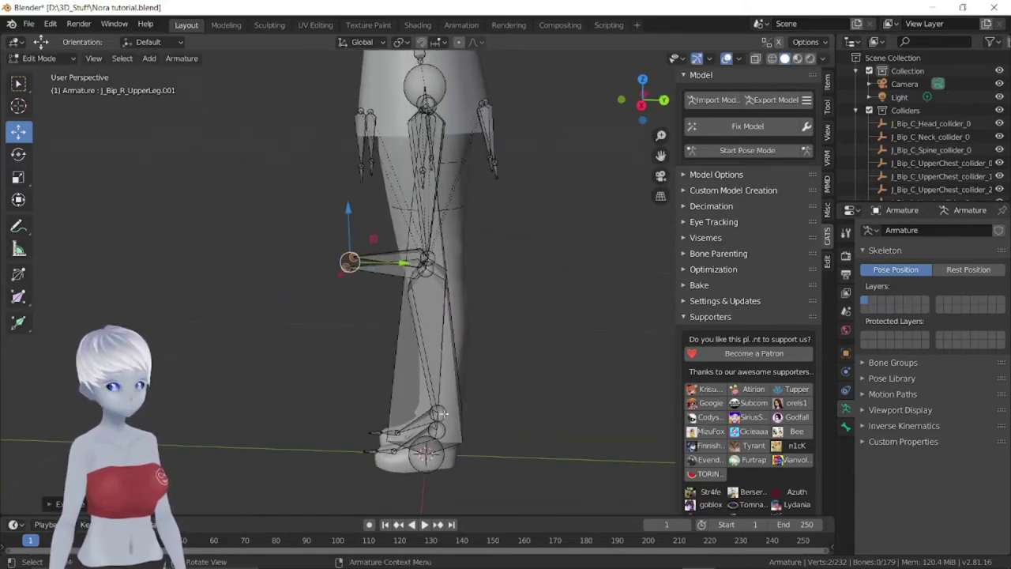
Extrude a forward Y bone from the ankle joint and check the new bones on both legs
{"action": "left_click", "coordinate": [437, 414]}
{"action": "key", "text": "e"}
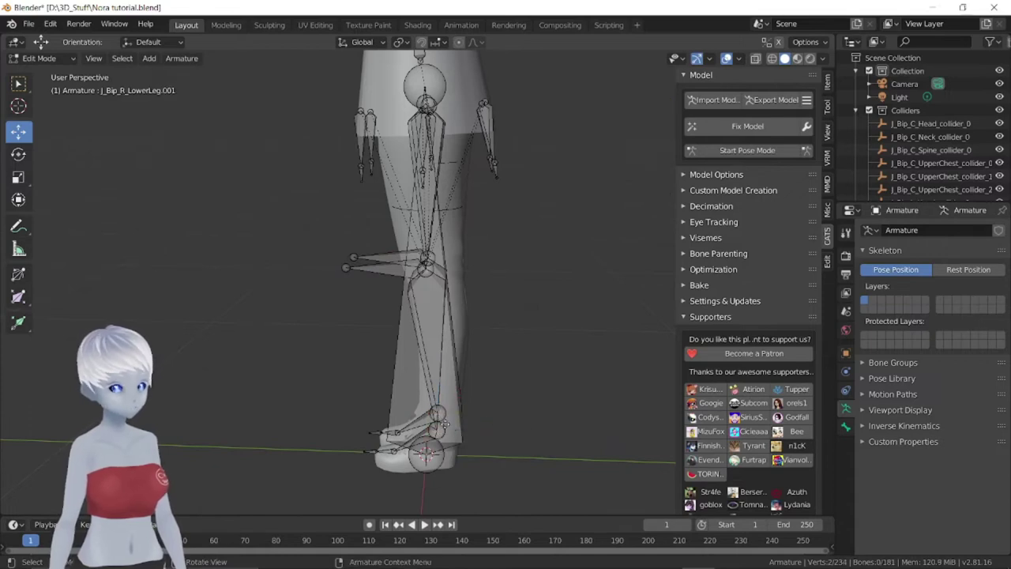
{"action": "key", "text": "y"}
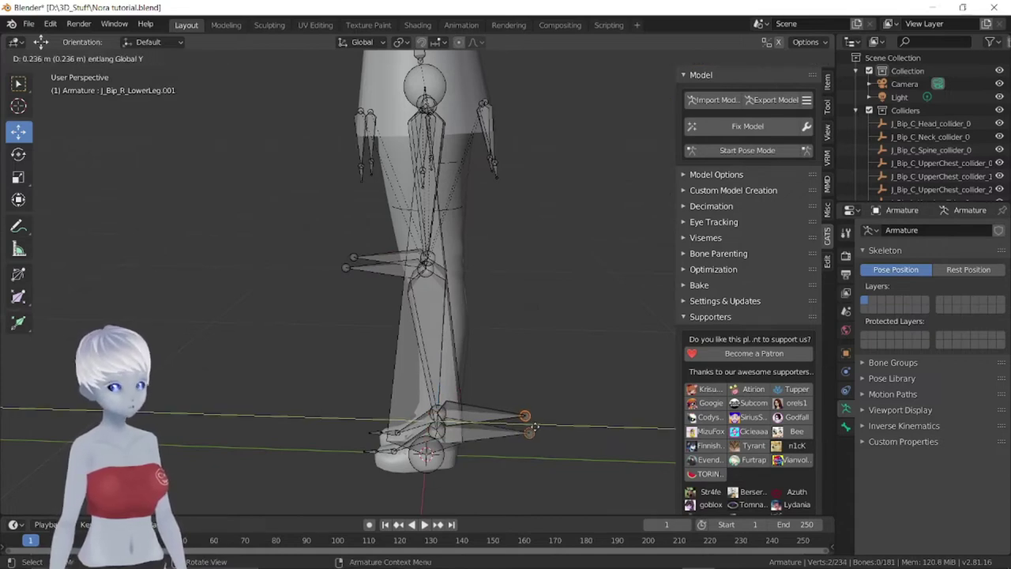
{"action": "left_click", "coordinate": [534, 426]}
{"action": "left_click", "coordinate": [387, 280]}
{"action": "left_click", "coordinate": [356, 273]}
{"action": "left_click", "coordinate": [494, 433]}
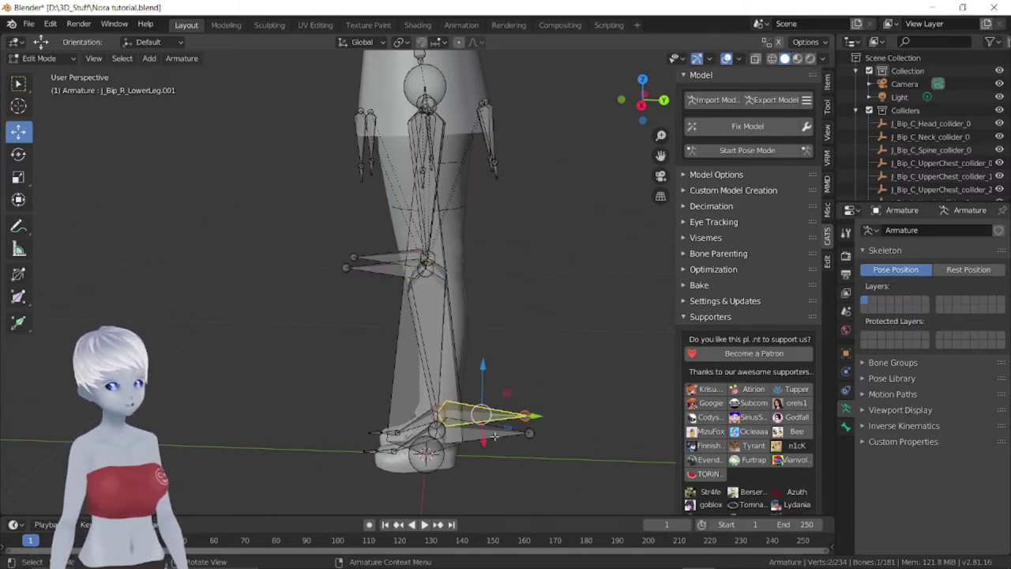
{"action": "middle_click_drag", "start_coordinate": [494, 435], "coordinate": [525, 361]}
{"action": "middle_click_drag", "start_coordinate": [463, 409], "coordinate": [503, 431]}
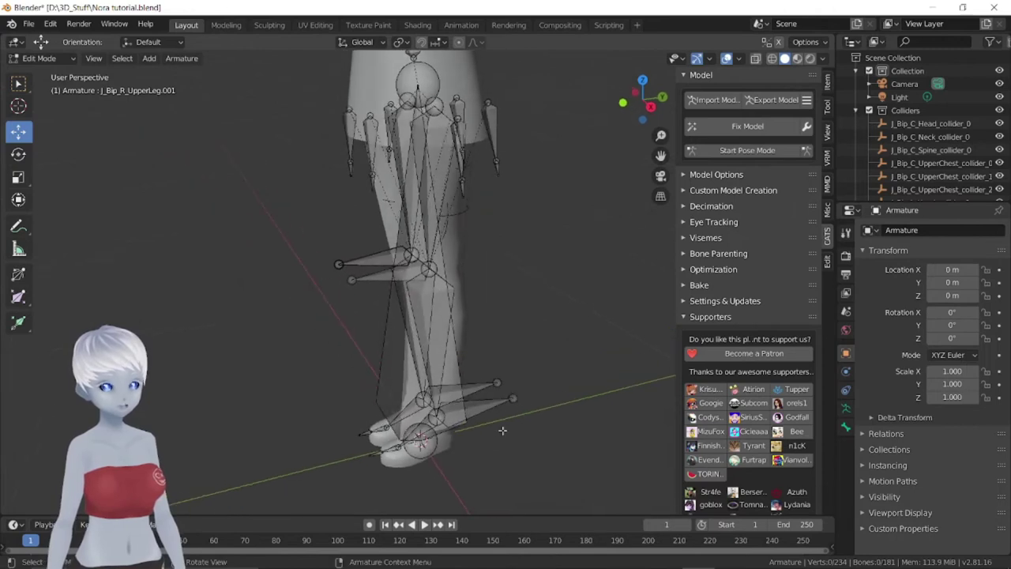
{"action": "middle_click_drag", "start_coordinate": [517, 327], "coordinate": [516, 369]}
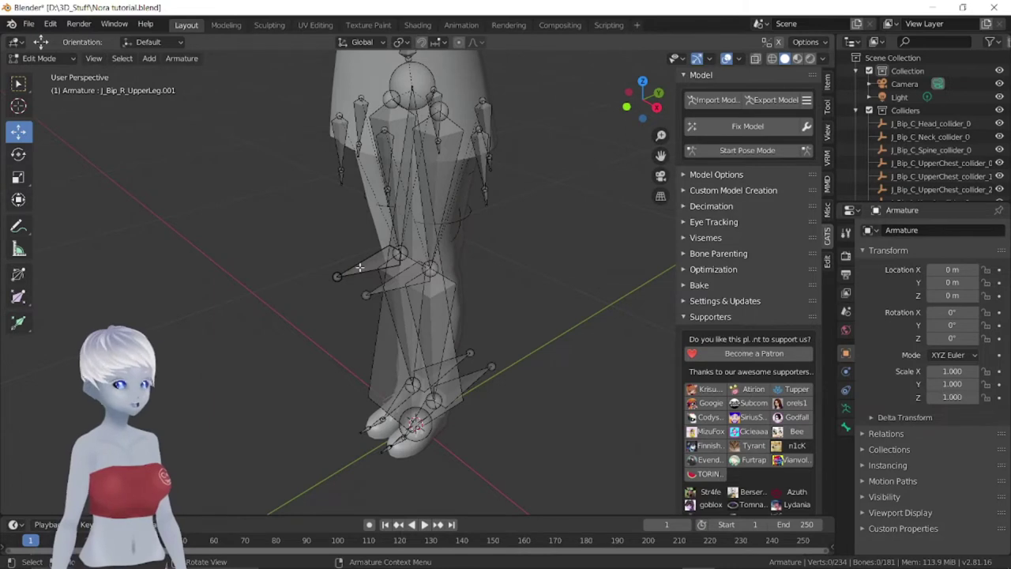
Rename the right knee bone to R_UpperLeg_Target and clear its parent
{"action": "left_click", "coordinate": [369, 268]}
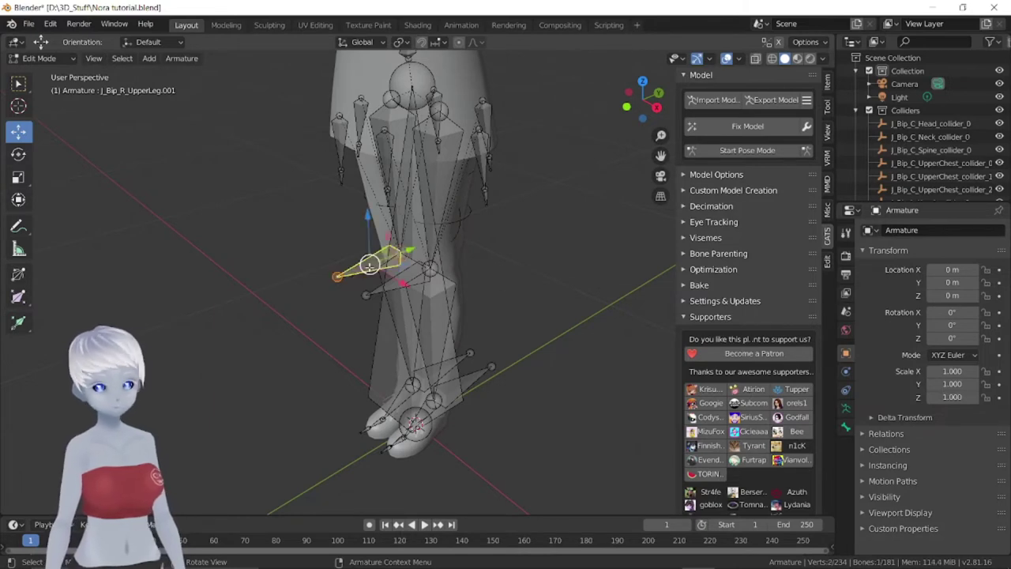
{"action": "left_click", "coordinate": [845, 426]}
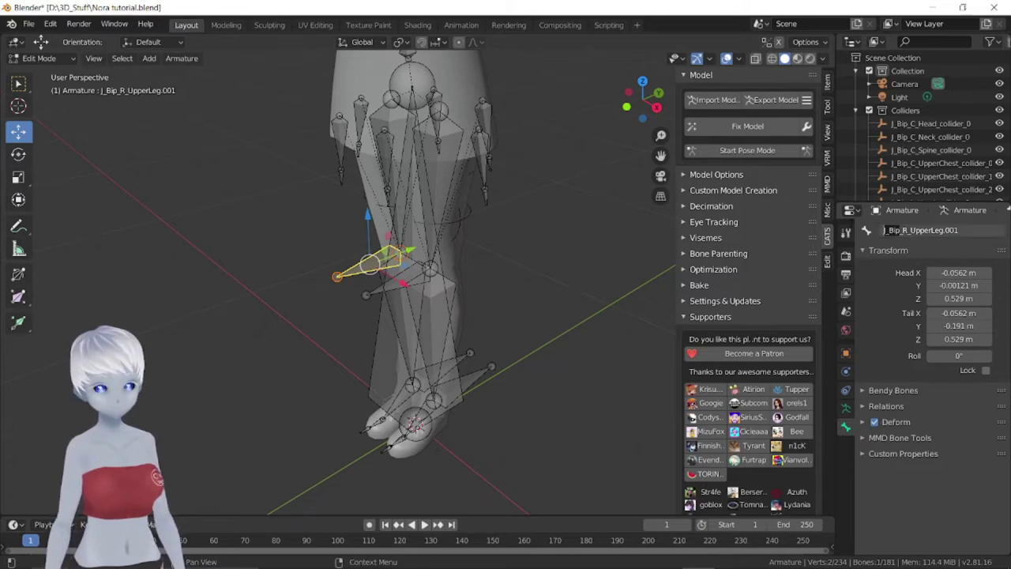
{"action": "key", "text": "Delete"}
{"action": "key", "text": "Delete"}
{"action": "key", "text": "Delete"}
{"action": "key", "text": "Delete"}
{"action": "key", "text": "Delete"}
{"action": "key", "text": "Delete"}
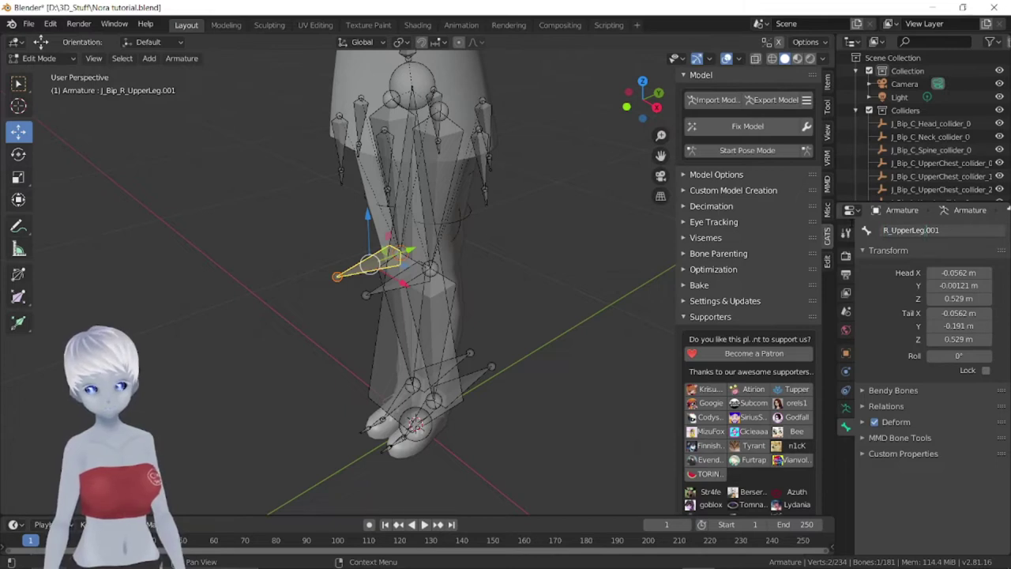
{"action": "type", "text": "_Target"}
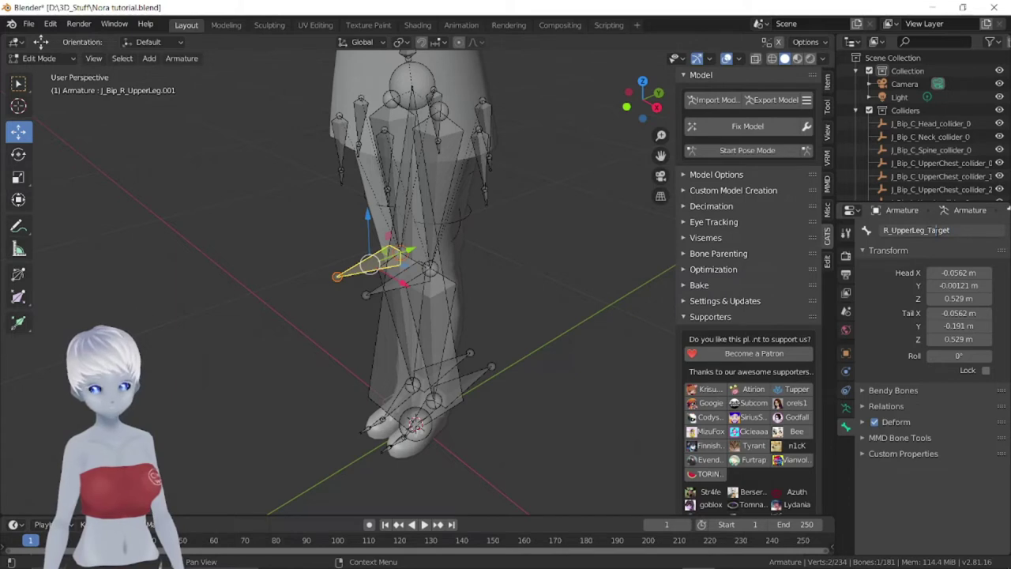
{"action": "key", "text": "Return"}
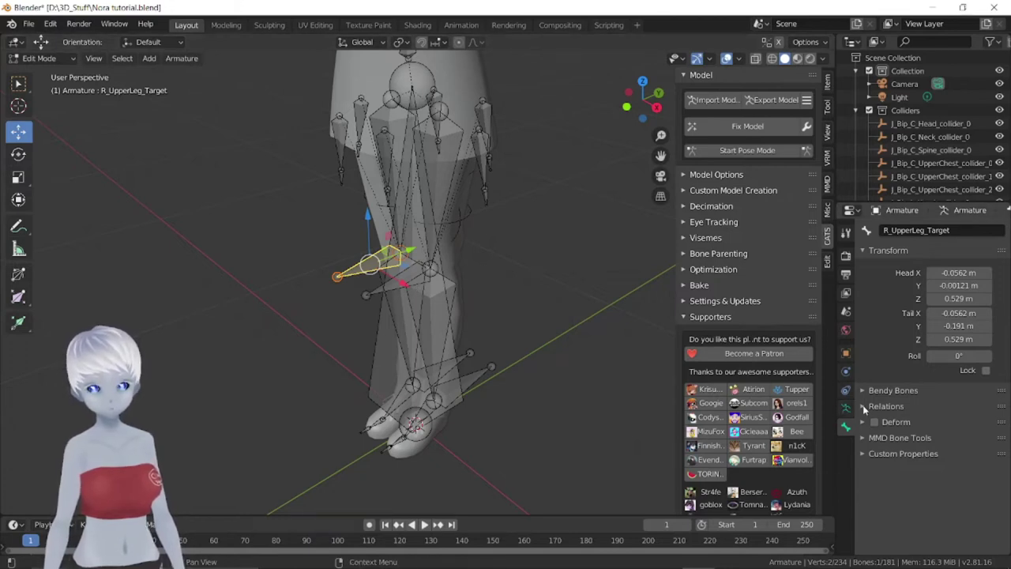
{"action": "left_click", "coordinate": [908, 407]}
{"action": "left_click", "coordinate": [986, 453]}
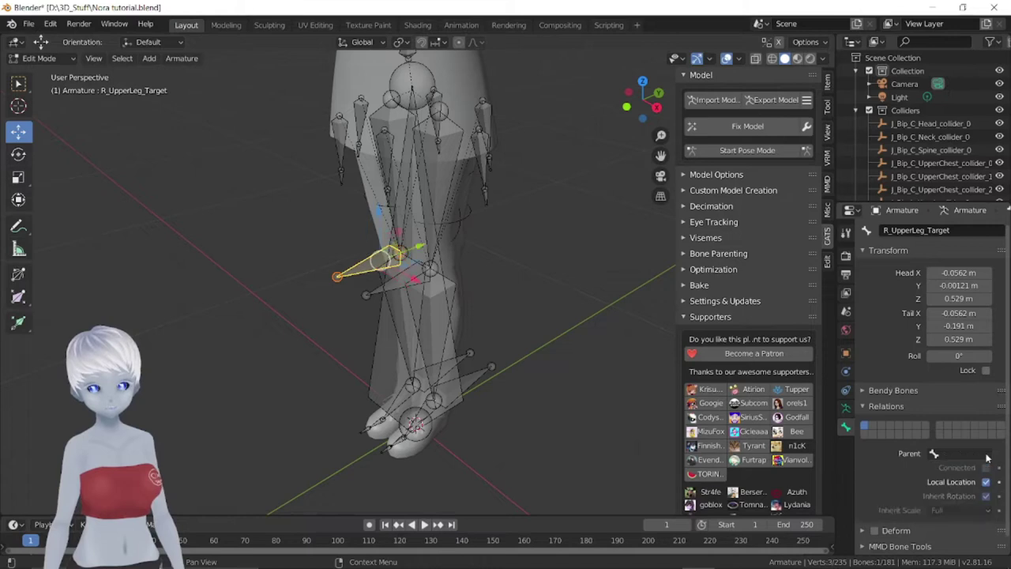
Rename the left knee bone to L_UpperLeg_Target and clear its parent
{"action": "left_click", "coordinate": [375, 293]}
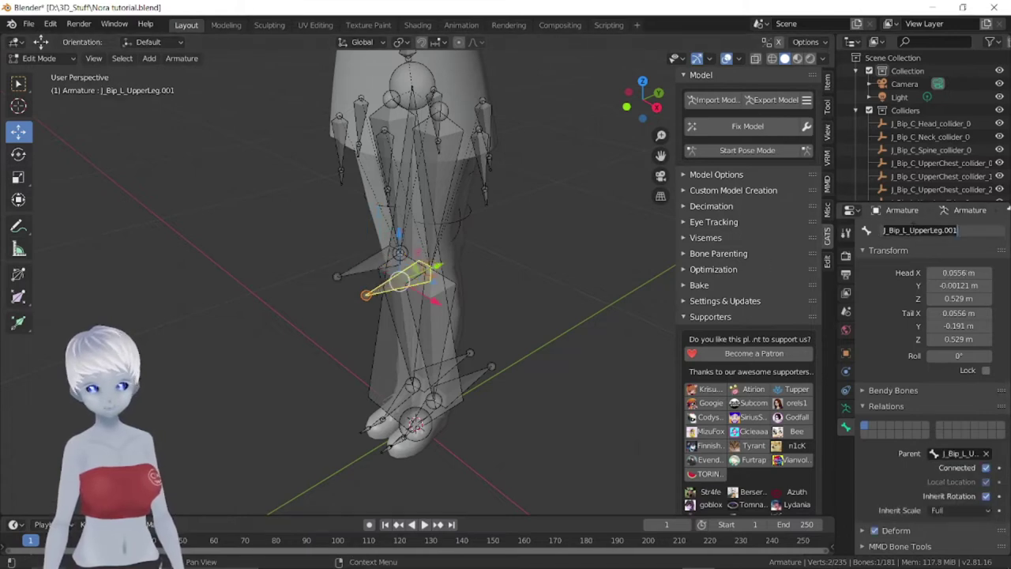
{"action": "left_click", "coordinate": [906, 230]}
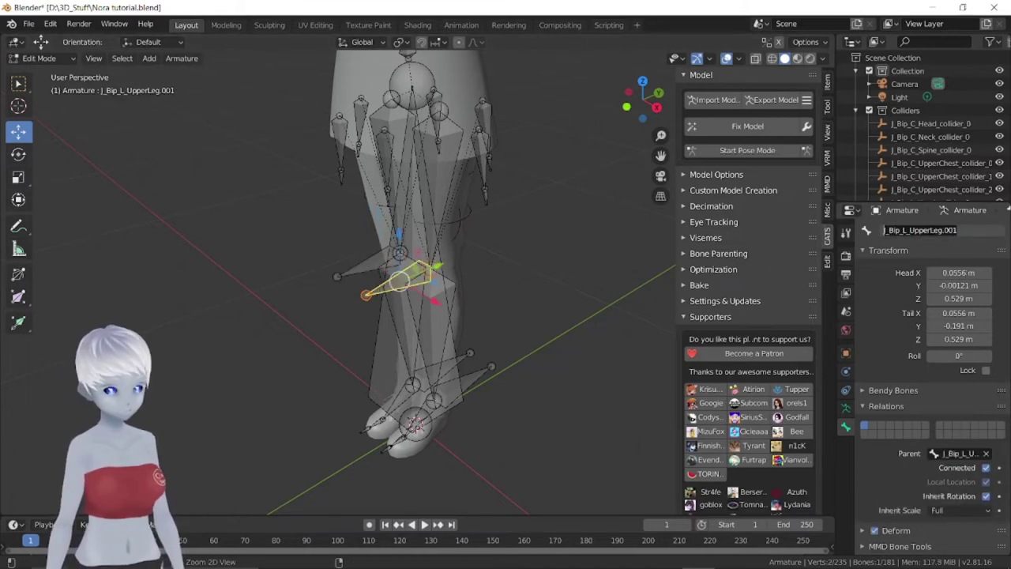
{"action": "type", "text": "R_UpperLeg_Target"}
{"action": "key", "text": "BackSpace"}
{"action": "type", "text": "L"}
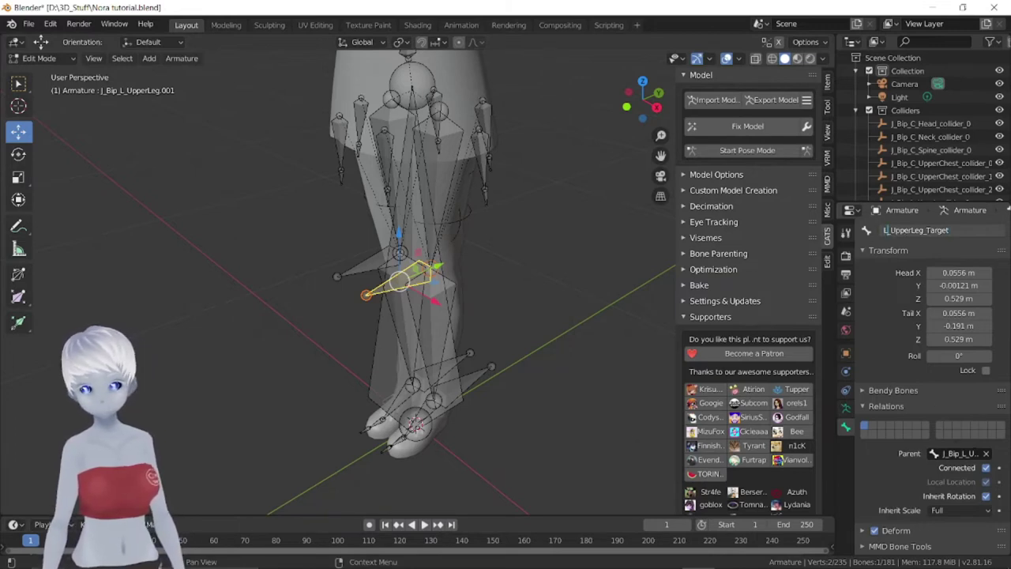
{"action": "key", "text": "Return"}
{"action": "left_click", "coordinate": [985, 454]}
Rename the right ankle bone to R_Foot_IK and clear its parent
{"action": "mouse_move", "coordinate": [410, 332]}
{"action": "middle_mouse_down"}
{"action": "mouse_move", "coordinate": [467, 390]}
{"action": "mouse_move", "coordinate": [490, 372]}
{"action": "middle_mouse_up"}
{"action": "left_click", "coordinate": [468, 391]}
{"action": "double_click", "coordinate": [920, 229]}
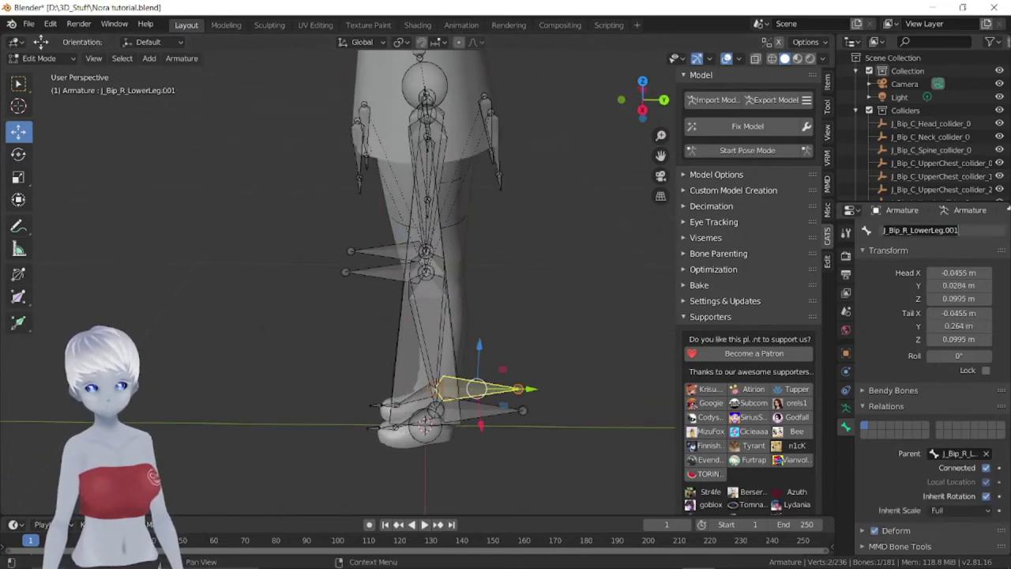
{"action": "left_click", "coordinate": [886, 230]}
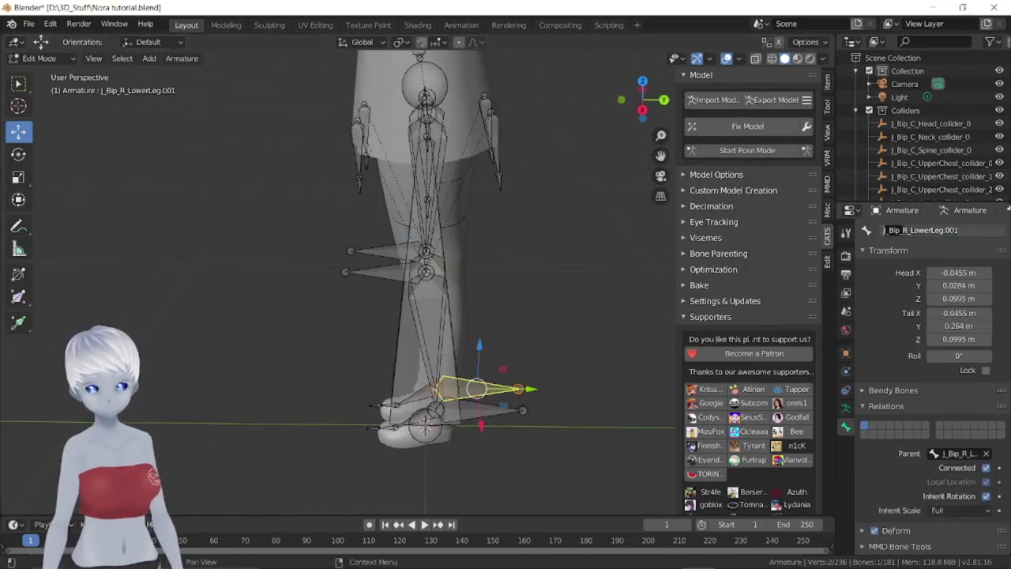
{"action": "key", "text": "Delete"}
{"action": "key", "text": "Delete"}
{"action": "key", "text": "Delete"}
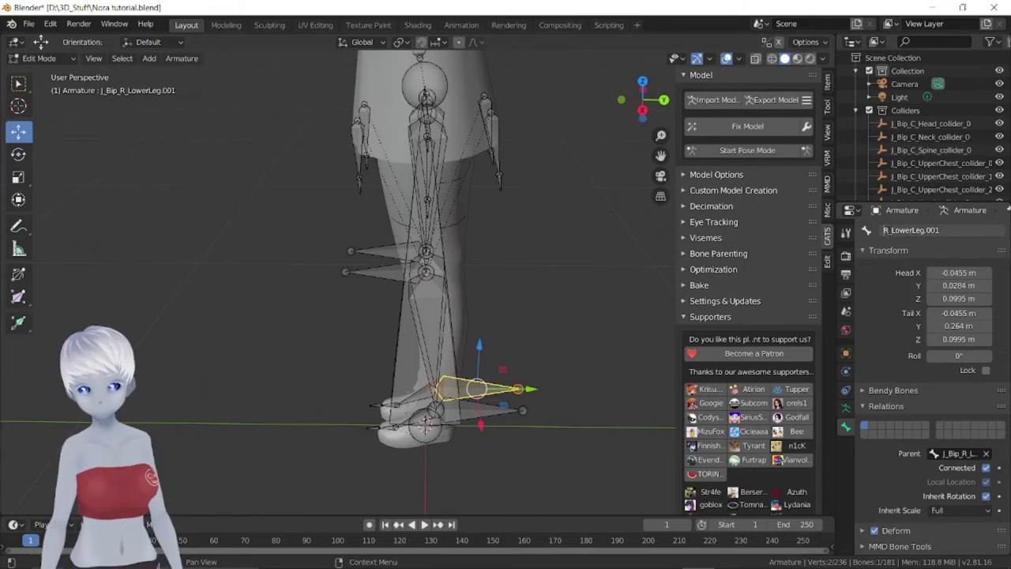
{"action": "key", "text": "End"}
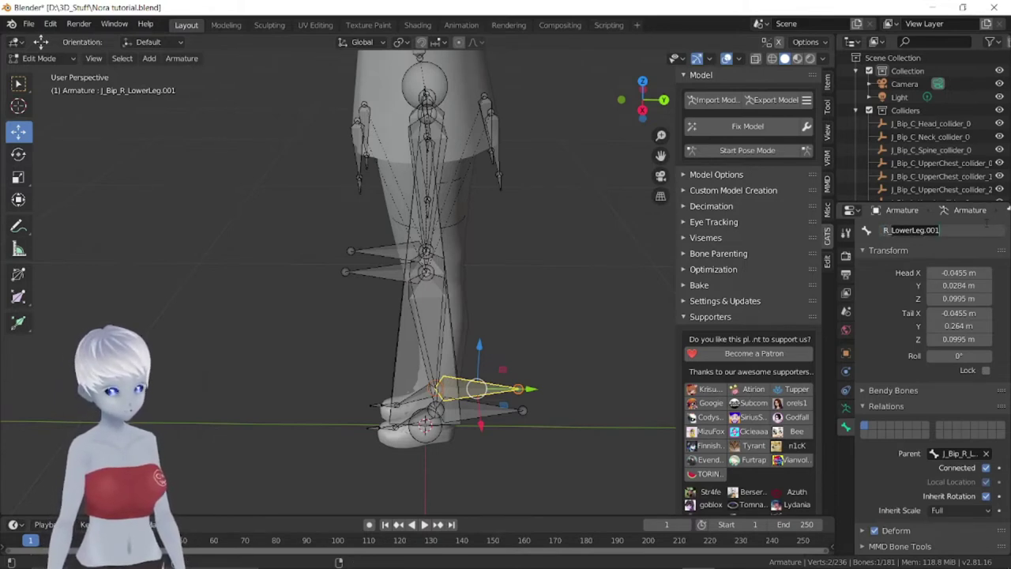
{"action": "key", "text": "ctrl+a"}
{"action": "type", "text": "R_F"}
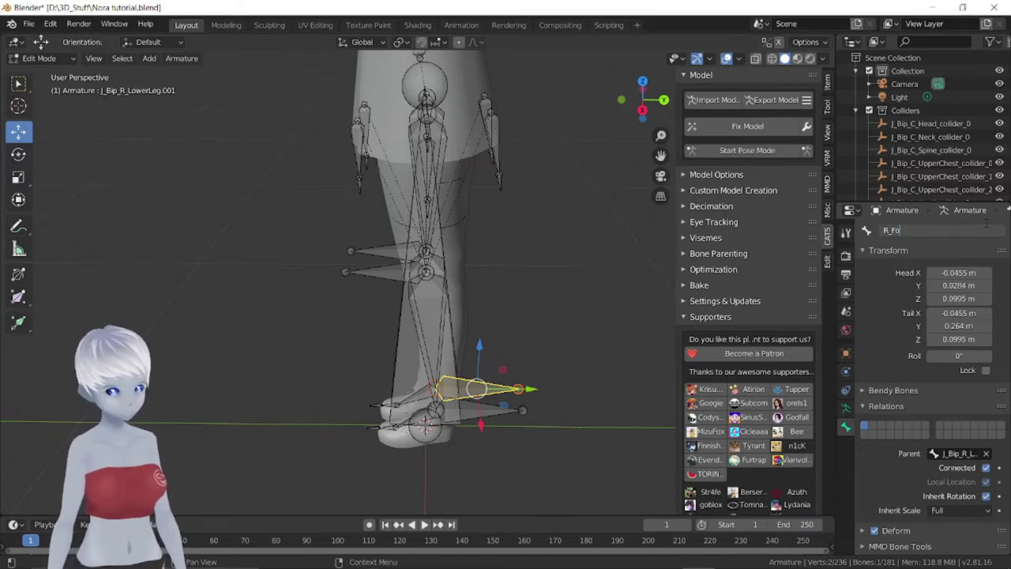
{"action": "type", "text": "_IK"}
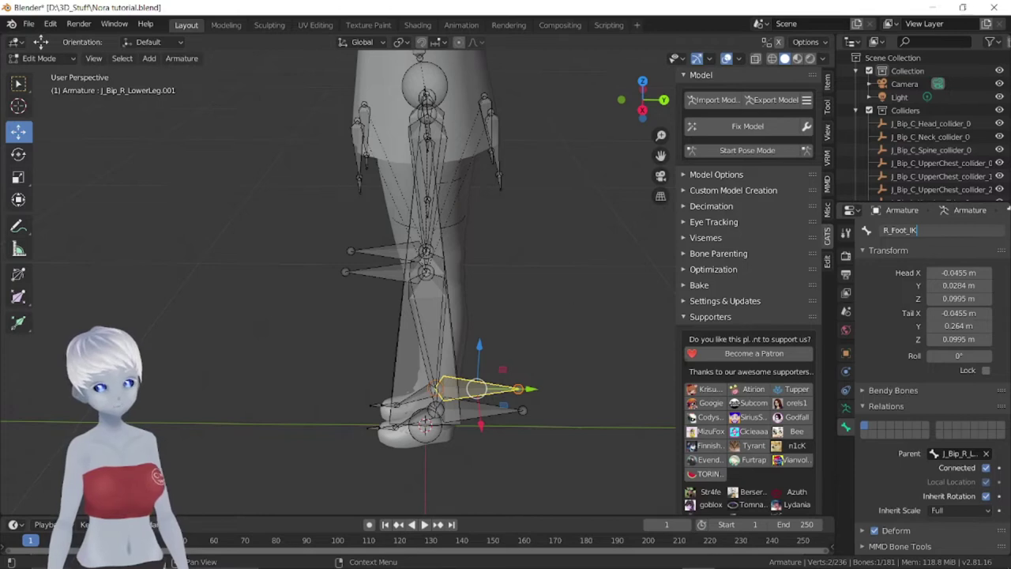
{"action": "key", "text": "ctrl+a"}
{"action": "key", "text": "ctrl+c"}
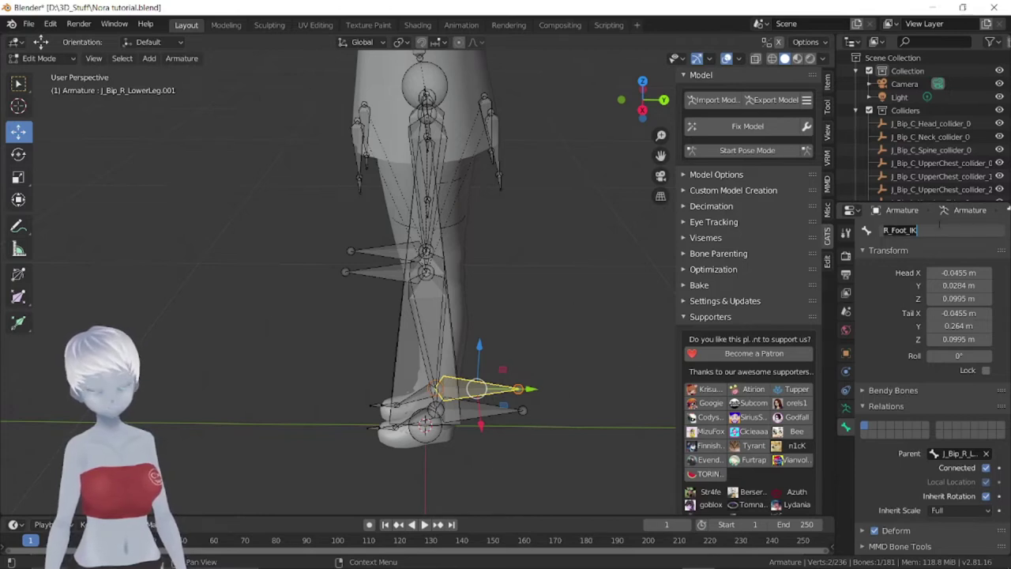
{"action": "key", "text": "Return"}
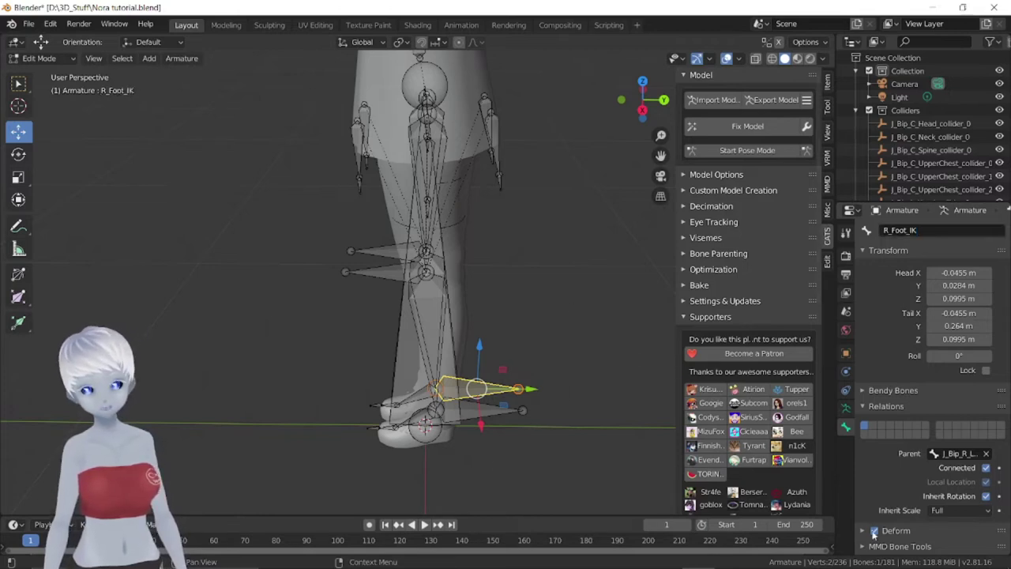
{"action": "left_click", "coordinate": [985, 454]}
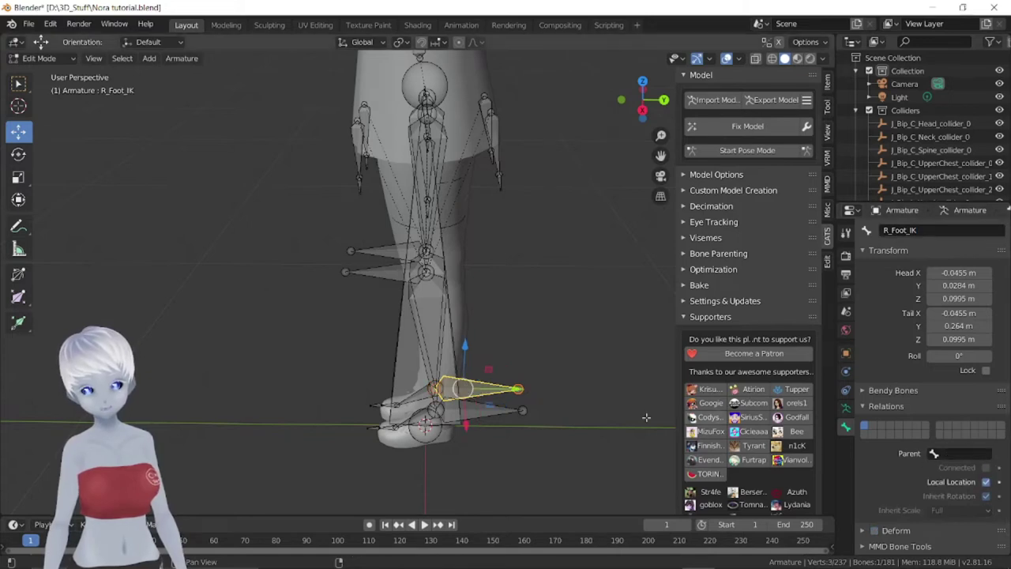
Rename the left ankle bone to L_Foot_IK and clear its parent
{"action": "left_click", "coordinate": [507, 408]}
{"action": "double_click", "coordinate": [900, 230]}
{"action": "key", "text": "ctrl+v"}
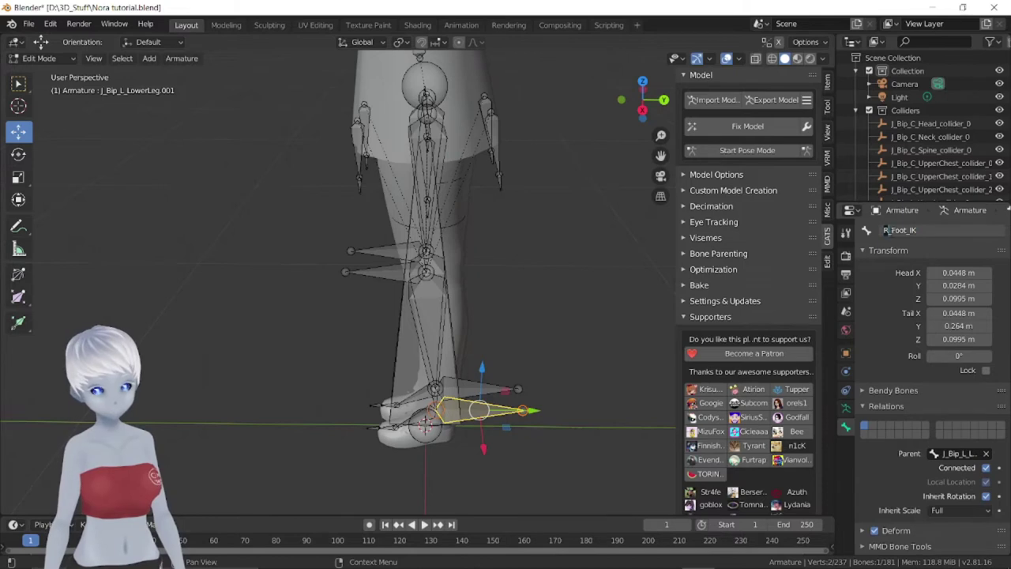
{"action": "key", "text": "BackSpace"}
{"action": "type", "text": "L"}
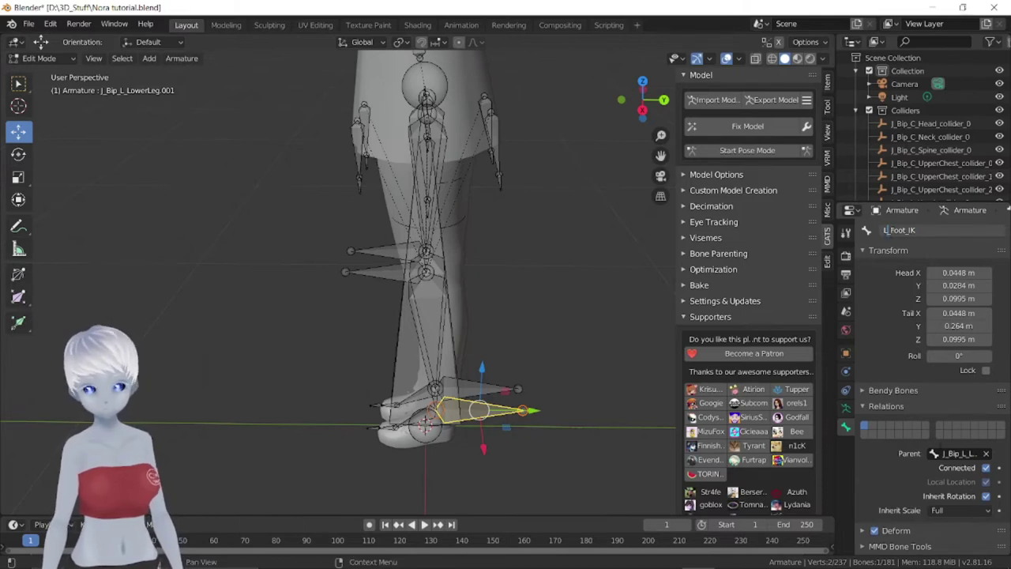
{"action": "left_click", "coordinate": [986, 455]}
{"action": "left_click", "coordinate": [986, 455]}
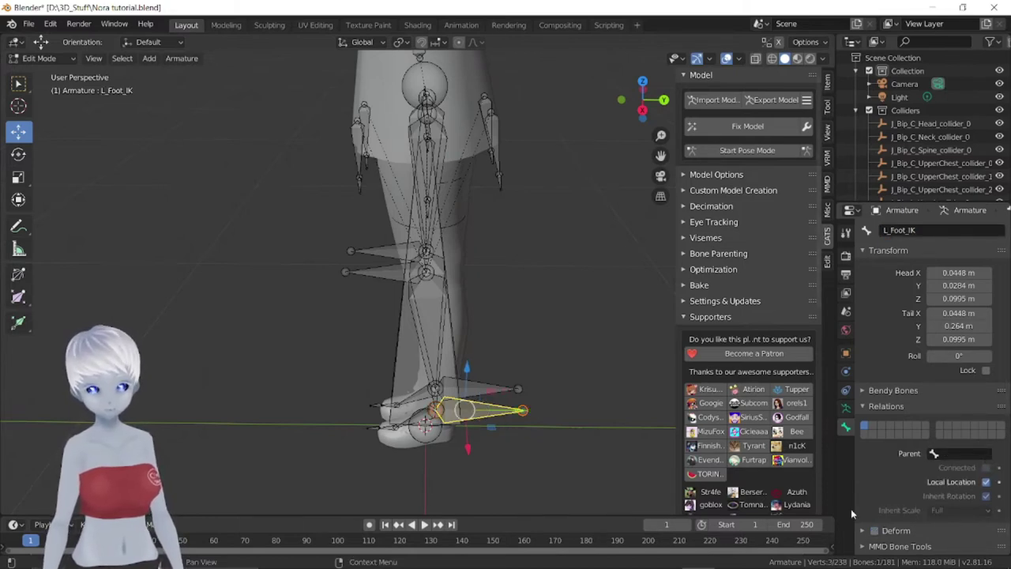
Move both UpperLeg_Target bones forward along Y so they sit in front of the knees
{"action": "mouse_move", "coordinate": [605, 345]}
{"action": "middle_mouse_down"}
{"action": "mouse_move", "coordinate": [548, 369]}
{"action": "mouse_move", "coordinate": [373, 284]}
{"action": "middle_mouse_up"}
{"action": "left_click", "coordinate": [373, 283]}
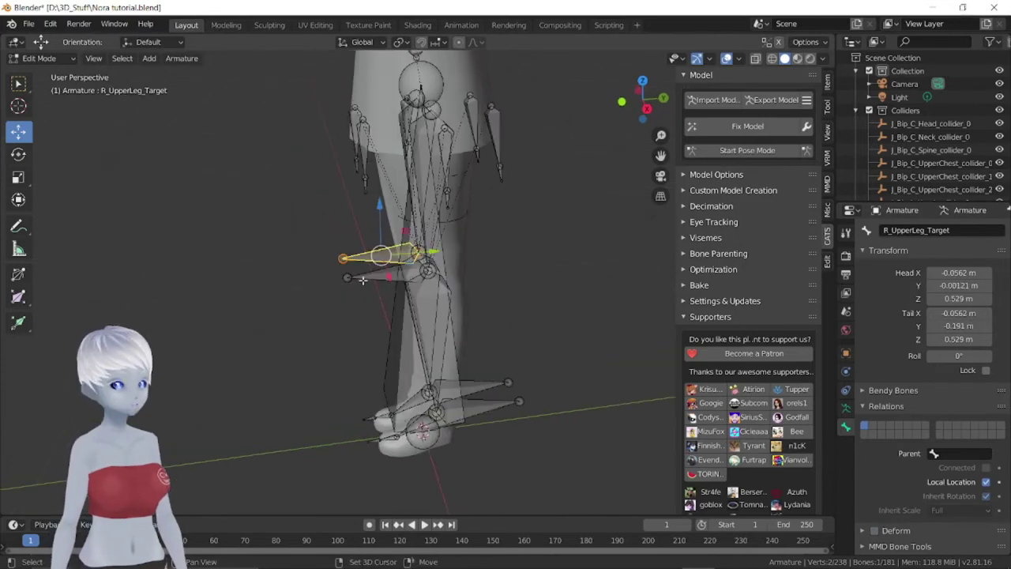
{"action": "left_click", "coordinate": [363, 280], "text": "shift"}
{"action": "left_click_drag", "start_coordinate": [435, 260], "coordinate": [287, 261]}
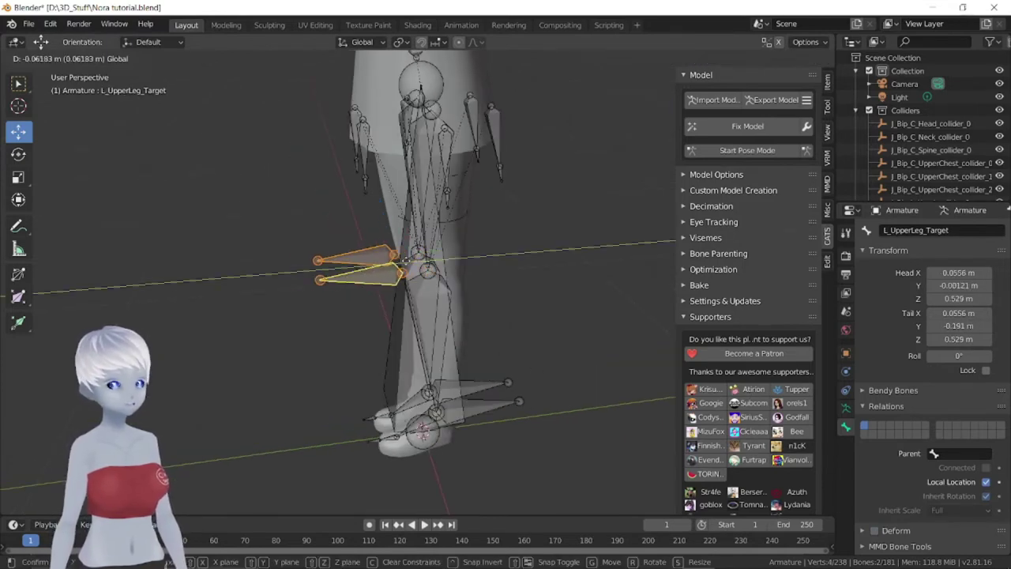
{"action": "mouse_move", "coordinate": [286, 261]}
{"action": "middle_mouse_down"}
{"action": "mouse_move", "coordinate": [395, 292]}
{"action": "mouse_move", "coordinate": [428, 269]}
{"action": "middle_mouse_up"}
{"action": "mouse_move", "coordinate": [442, 316]}
{"action": "middle_mouse_down"}
{"action": "mouse_move", "coordinate": [253, 274]}
{"action": "mouse_move", "coordinate": [276, 334]}
{"action": "middle_mouse_up"}
{"action": "left_click", "coordinate": [252, 275]}
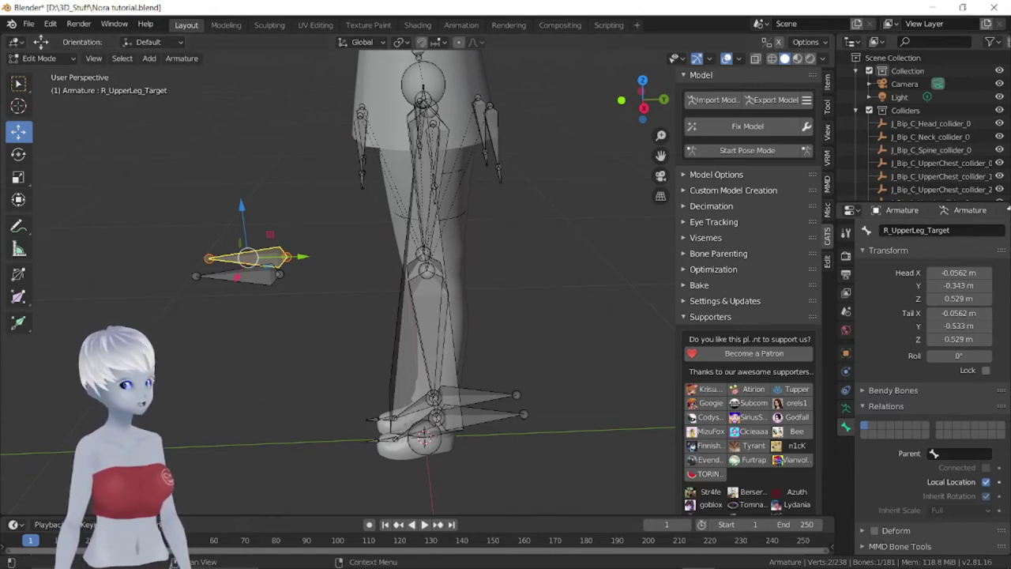
{"action": "middle_click_drag", "start_coordinate": [236, 321], "coordinate": [556, 331]}
{"action": "middle_click_drag", "start_coordinate": [561, 280], "coordinate": [514, 287]}
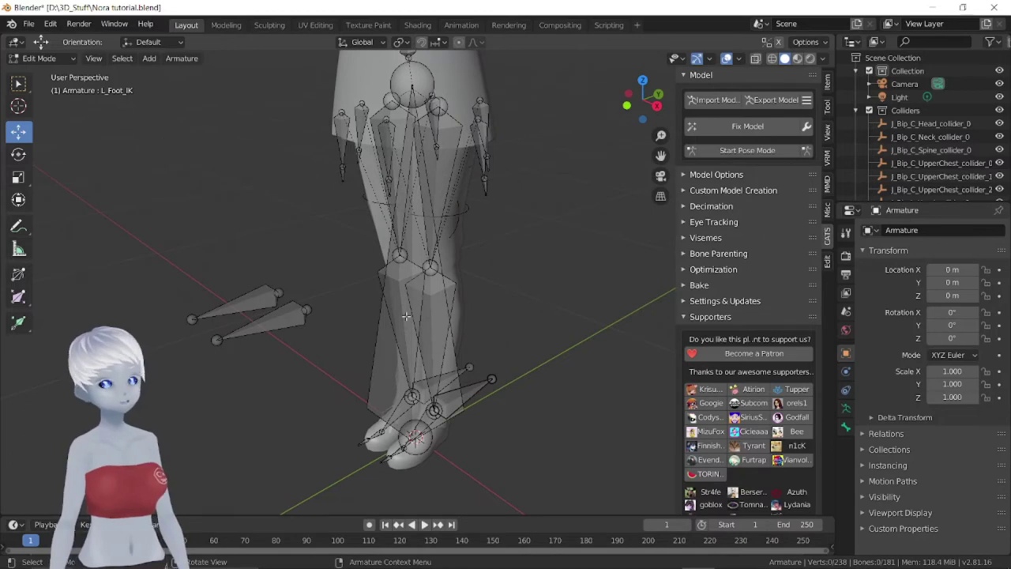
{"action": "left_click", "coordinate": [40, 58]}
In Pose Mode, add an Inverse Kinematics bone constraint to J_Bip_L_LowerLeg
{"action": "left_click", "coordinate": [35, 102]}
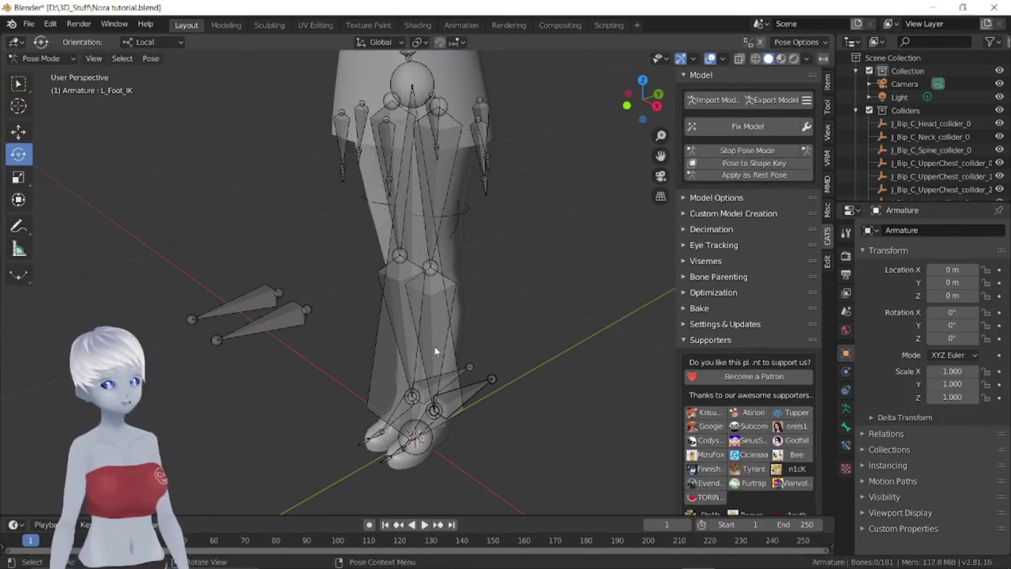
{"action": "left_click", "coordinate": [439, 308]}
{"action": "left_click", "coordinate": [433, 332]}
{"action": "mouse_move", "coordinate": [442, 316]}
{"action": "middle_mouse_down"}
{"action": "mouse_move", "coordinate": [499, 300]}
{"action": "mouse_move", "coordinate": [536, 340]}
{"action": "mouse_move", "coordinate": [496, 330]}
{"action": "mouse_move", "coordinate": [315, 347]}
{"action": "mouse_move", "coordinate": [347, 347]}
{"action": "middle_mouse_up"}
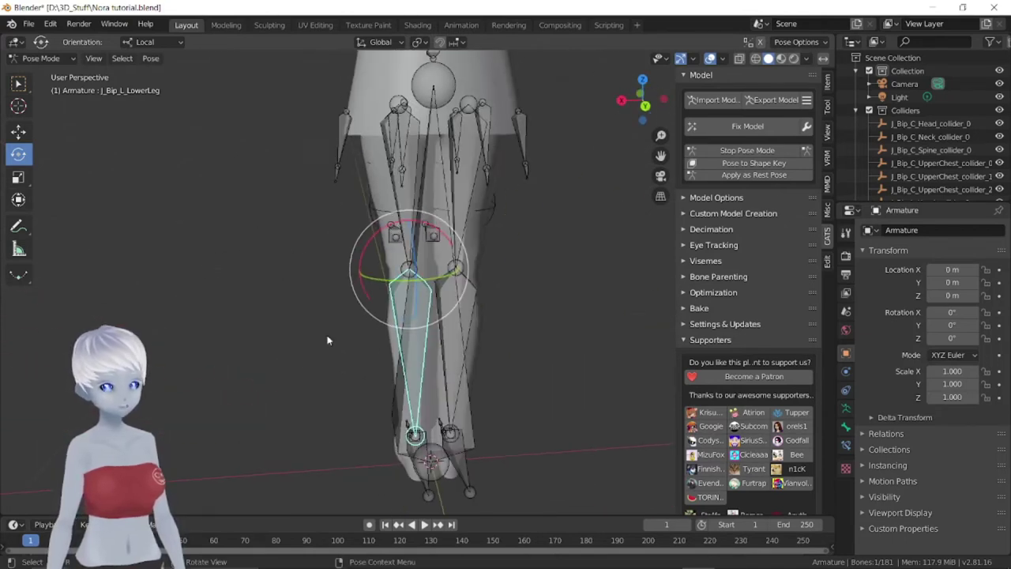
{"action": "left_click", "coordinate": [846, 447]}
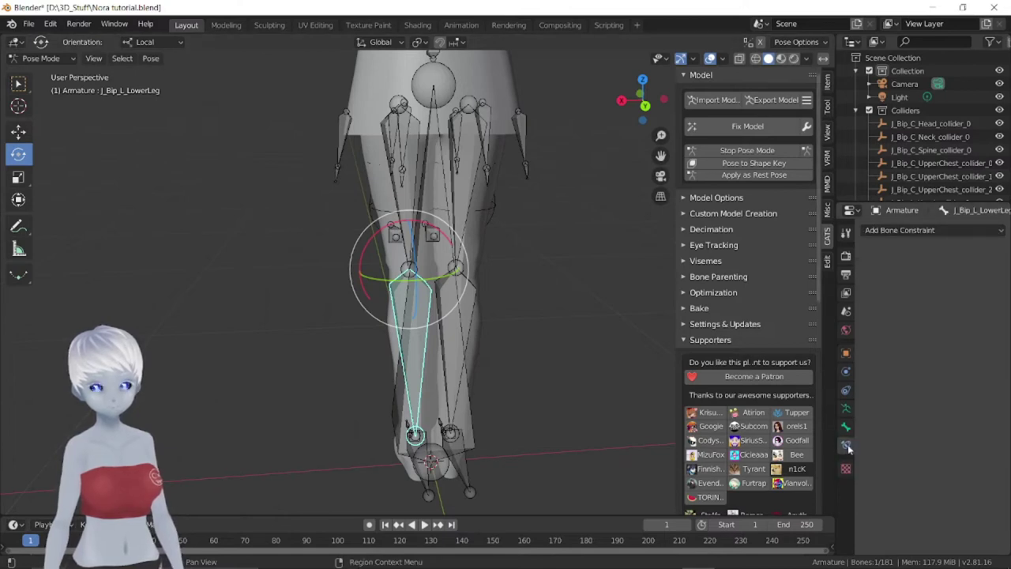
{"action": "left_click", "coordinate": [893, 230]}
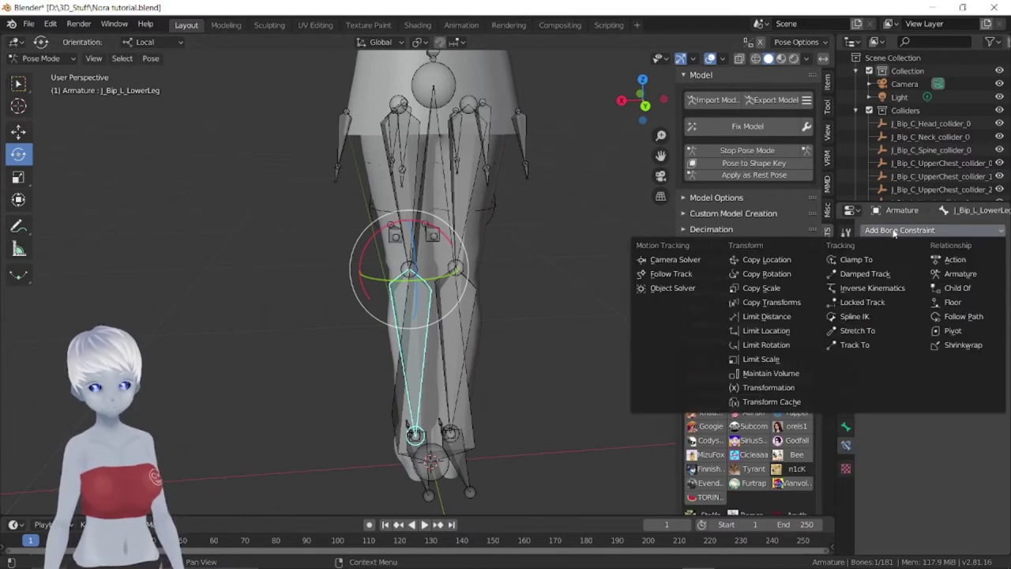
{"action": "left_click", "coordinate": [869, 289]}
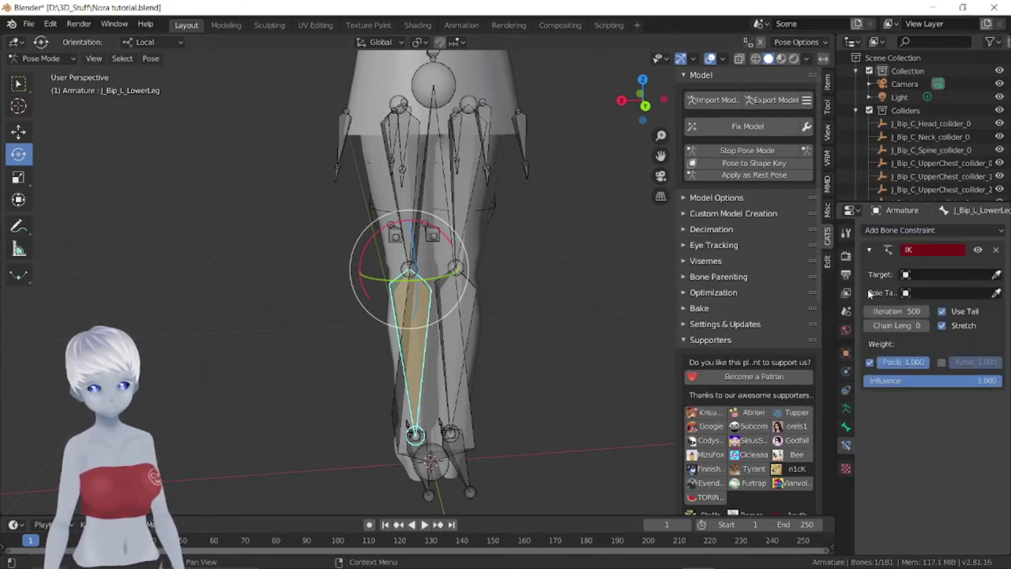
Set the IK target to the Armature's L_Foot_IK bone
{"action": "left_click", "coordinate": [996, 274]}
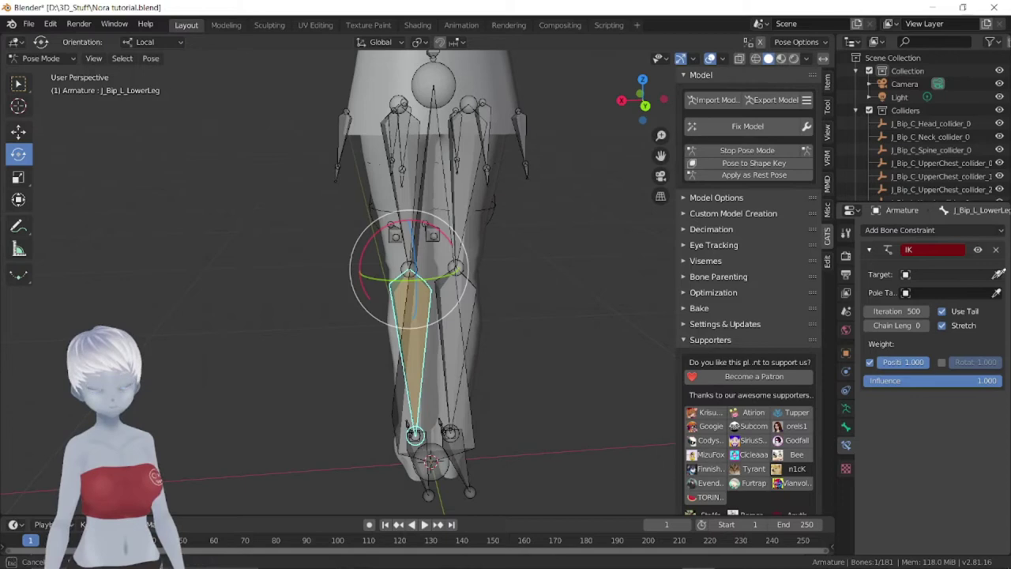
{"action": "left_click", "coordinate": [471, 209]}
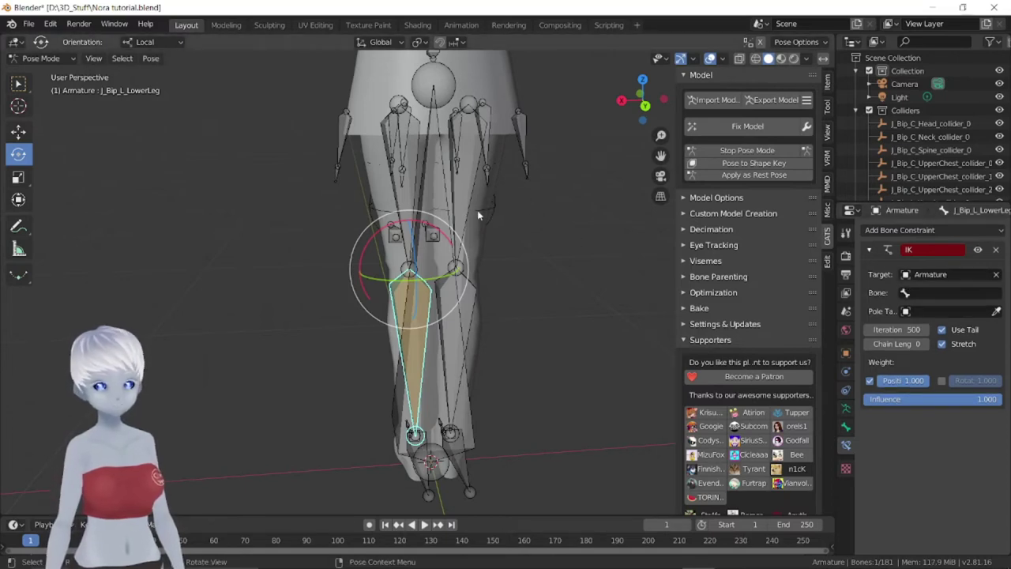
{"action": "left_click", "coordinate": [944, 292]}
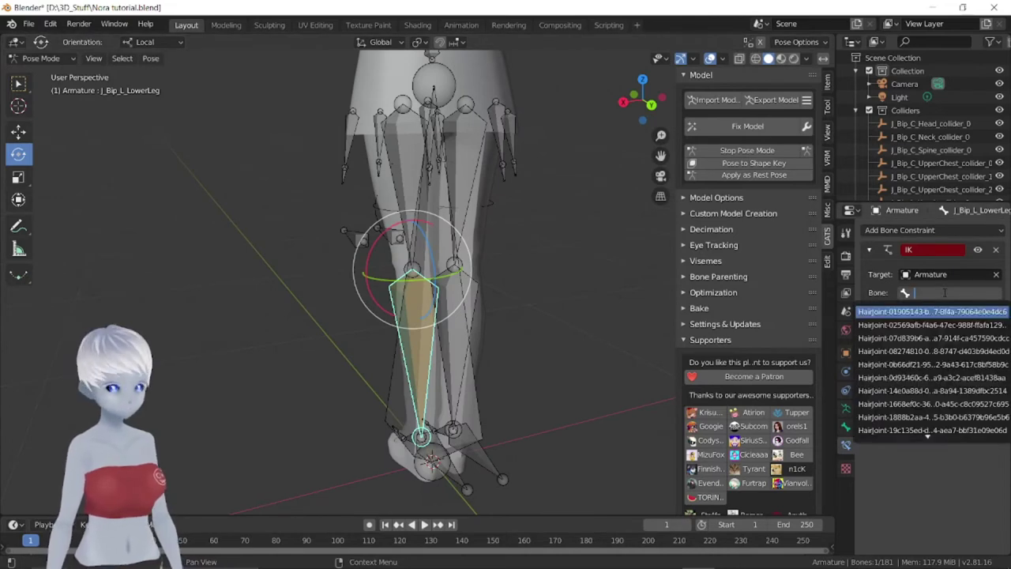
{"action": "type", "text": "ik"}
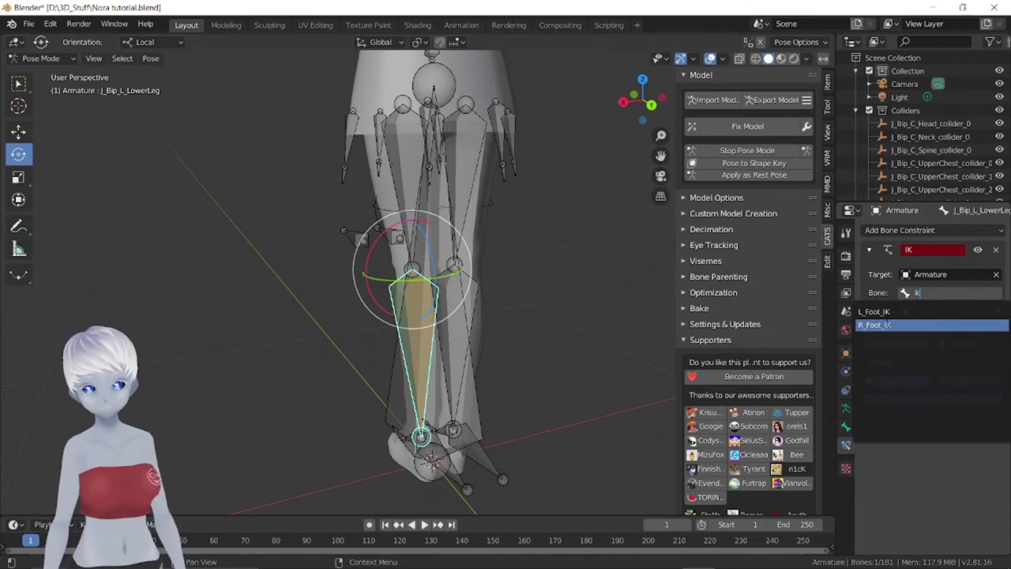
{"action": "left_click", "coordinate": [932, 311]}
Set the pole target to Armature bone L_UpperLeg_Target and chain length to 2
{"action": "left_click", "coordinate": [937, 312]}
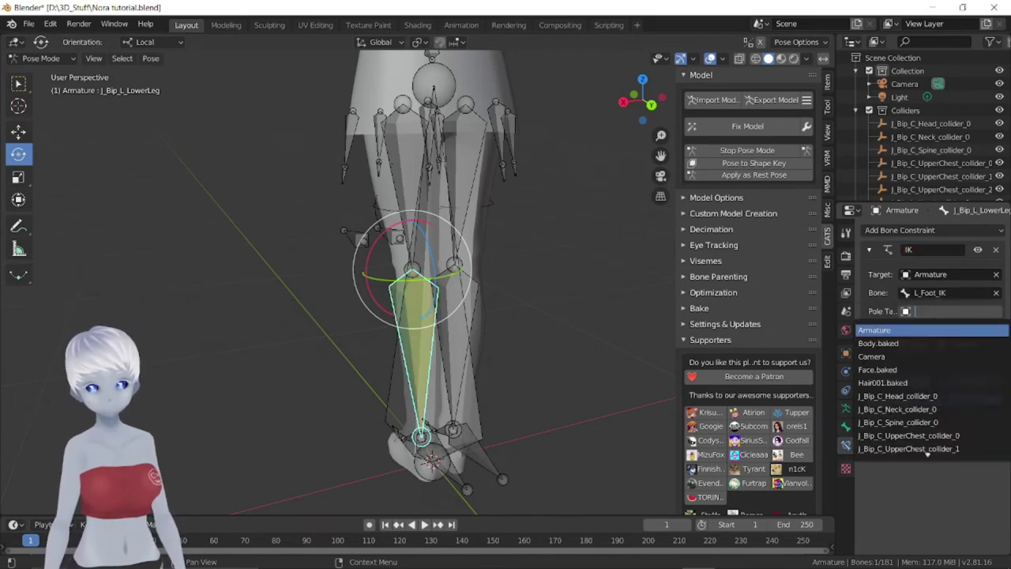
{"action": "left_click", "coordinate": [905, 331]}
{"action": "left_click", "coordinate": [938, 330]}
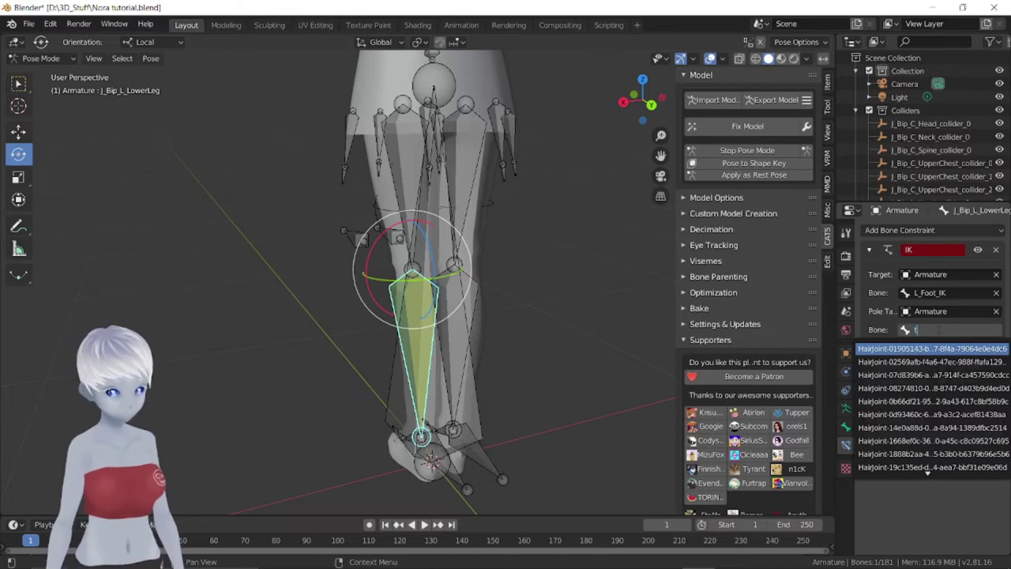
{"action": "type", "text": "a"}
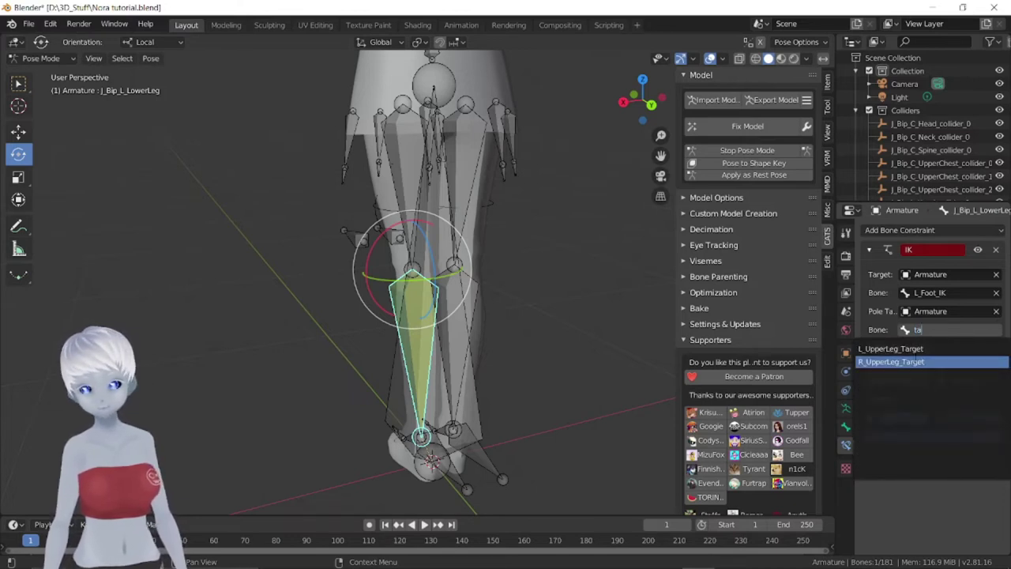
{"action": "key", "text": "Return"}
{"action": "middle_click_drag", "start_coordinate": [411, 301], "coordinate": [553, 305]}
{"action": "left_click", "coordinate": [924, 381]}
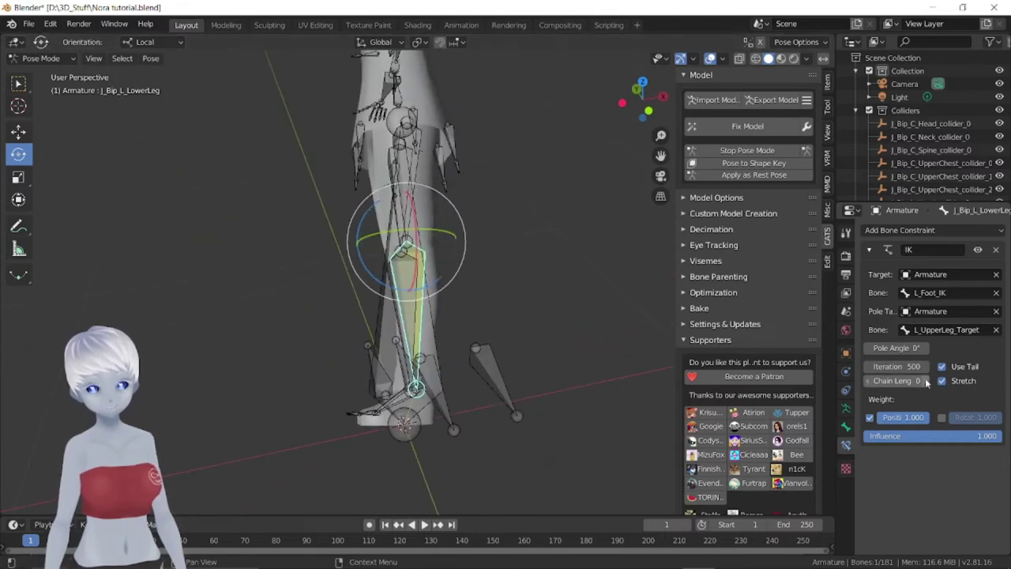
{"action": "left_click", "coordinate": [924, 381]}
{"action": "mouse_move", "coordinate": [482, 316]}
{"action": "middle_mouse_down"}
{"action": "mouse_move", "coordinate": [467, 313]}
{"action": "mouse_move", "coordinate": [502, 316]}
{"action": "middle_mouse_up"}
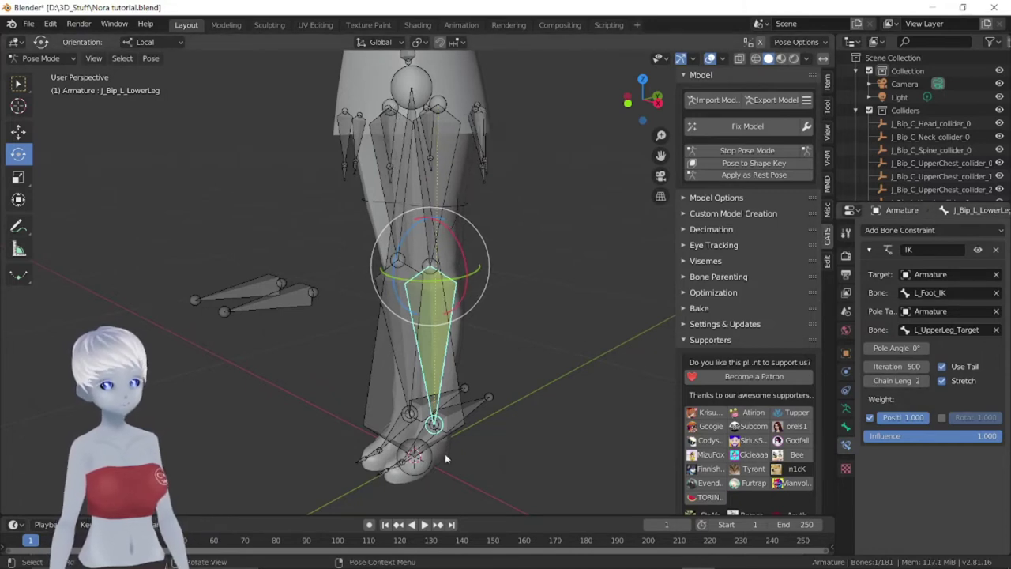
Reselect the left lower leg bone and frame the legs from the front
{"action": "scroll", "coordinate": [447, 130], "scroll_direction": "down", "scroll_amount": 4}
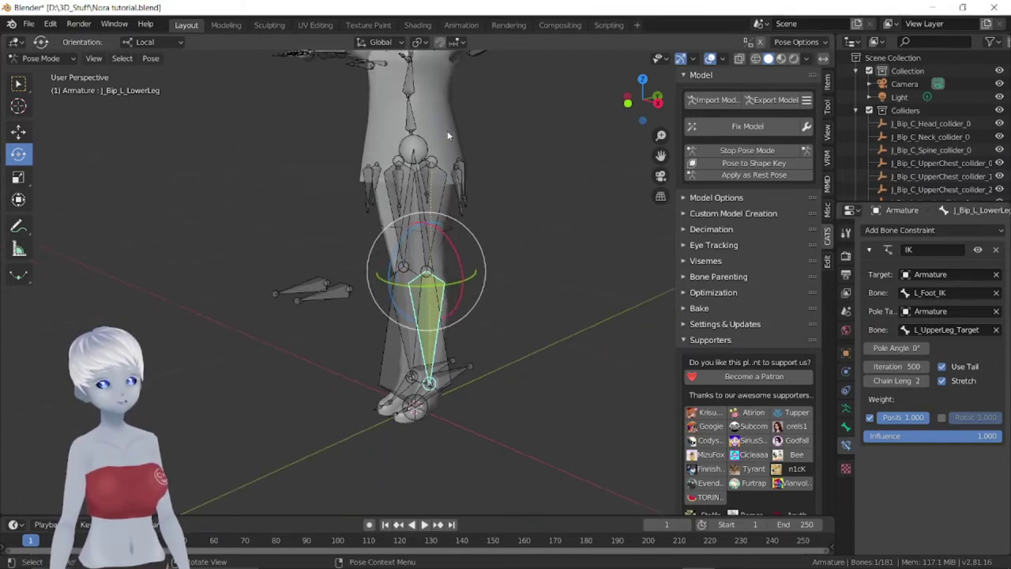
{"action": "mouse_move", "coordinate": [447, 130]}
{"action": "middle_mouse_down"}
{"action": "mouse_move", "coordinate": [431, 186]}
{"action": "mouse_move", "coordinate": [455, 245]}
{"action": "middle_mouse_up"}
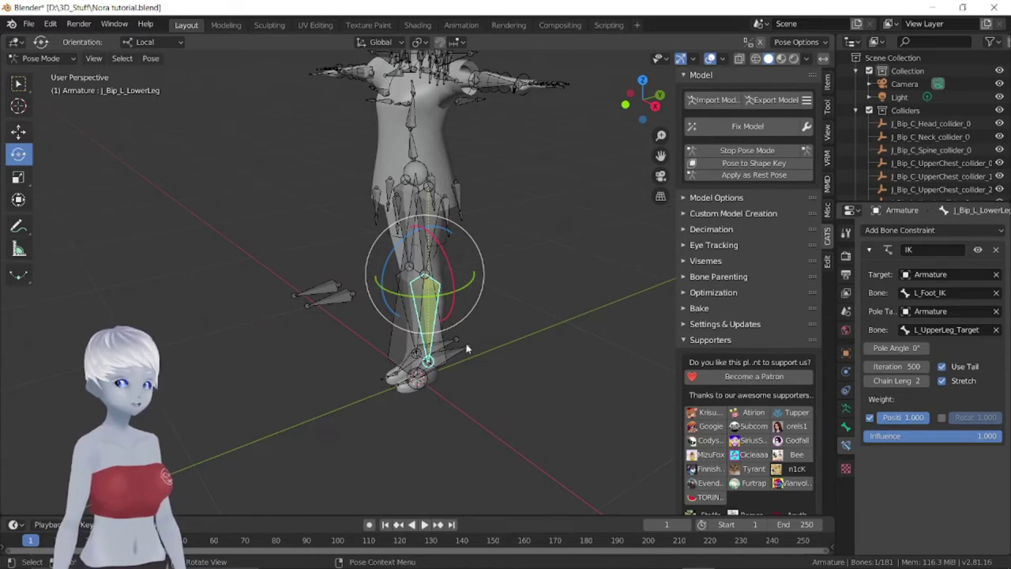
{"action": "scroll", "coordinate": [521, 237], "scroll_direction": "up", "scroll_amount": 1}
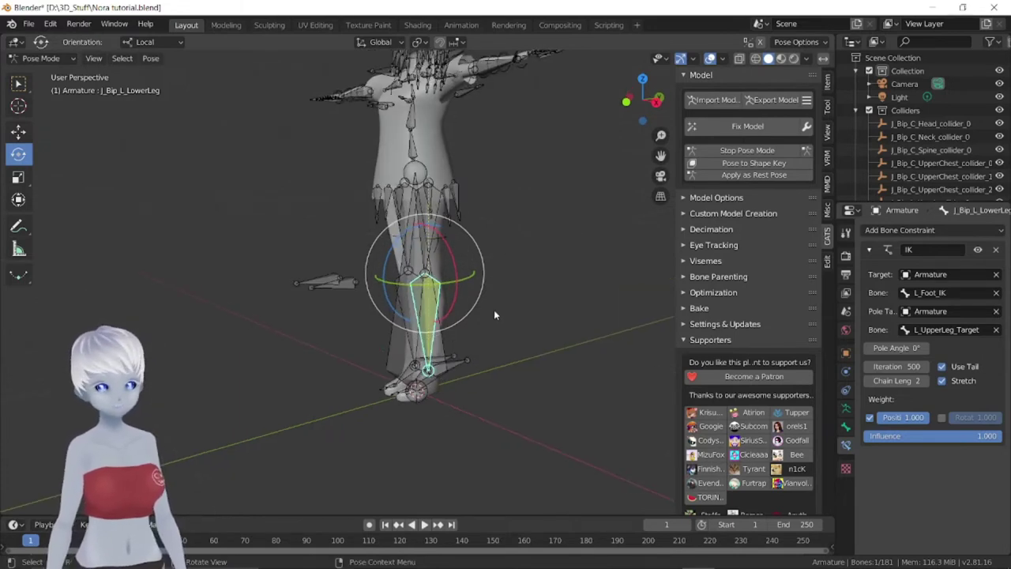
{"action": "scroll", "coordinate": [482, 339], "scroll_direction": "up", "scroll_amount": 2}
{"action": "left_click", "coordinate": [476, 390]}
{"action": "key", "text": "KP_1"}
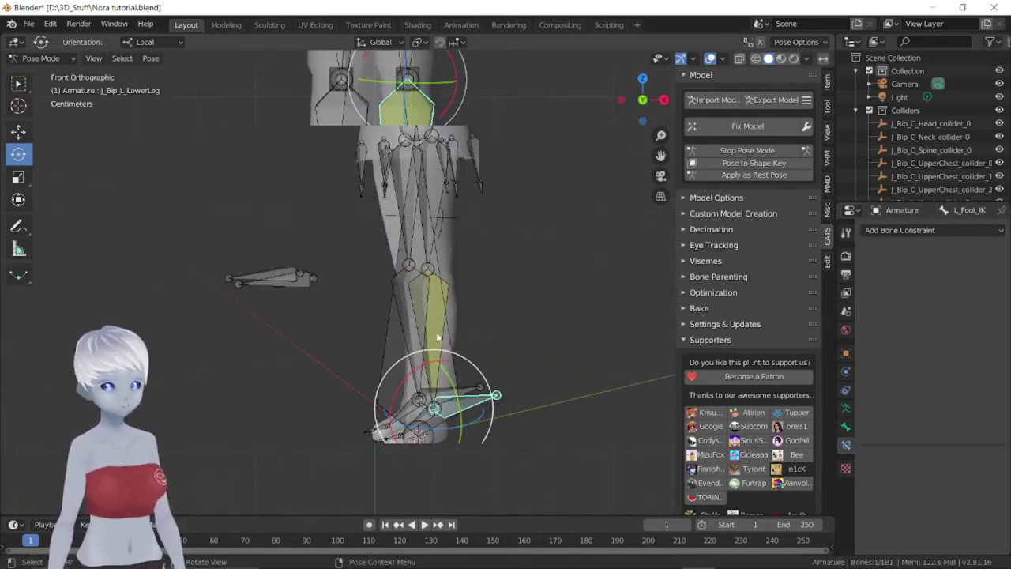
{"action": "key", "text": "ctrl+z"}
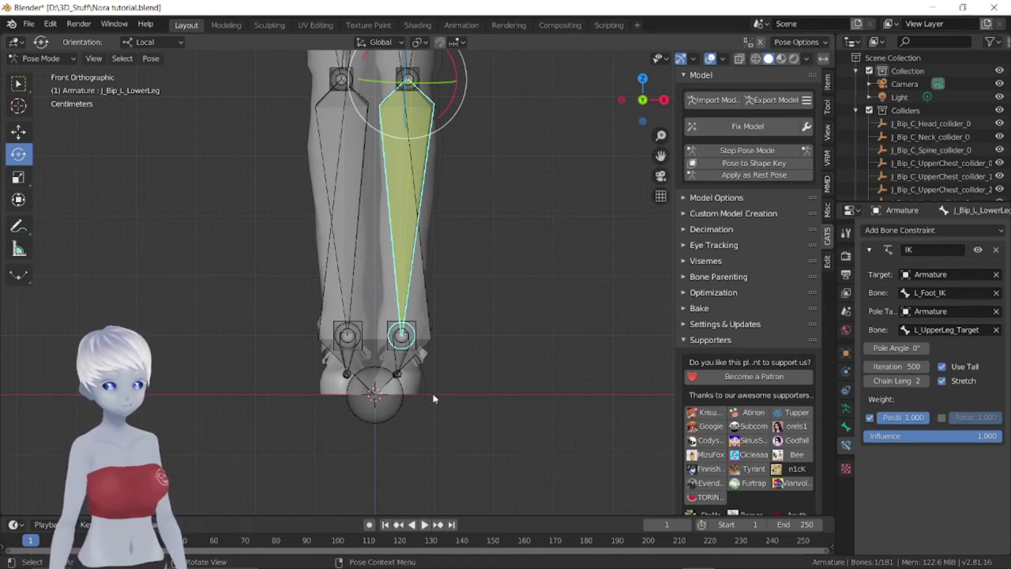
Set the left leg IK pole angle to -5° so the leg stands straight
{"action": "left_click_drag", "start_coordinate": [892, 347], "coordinate": [888, 347]}
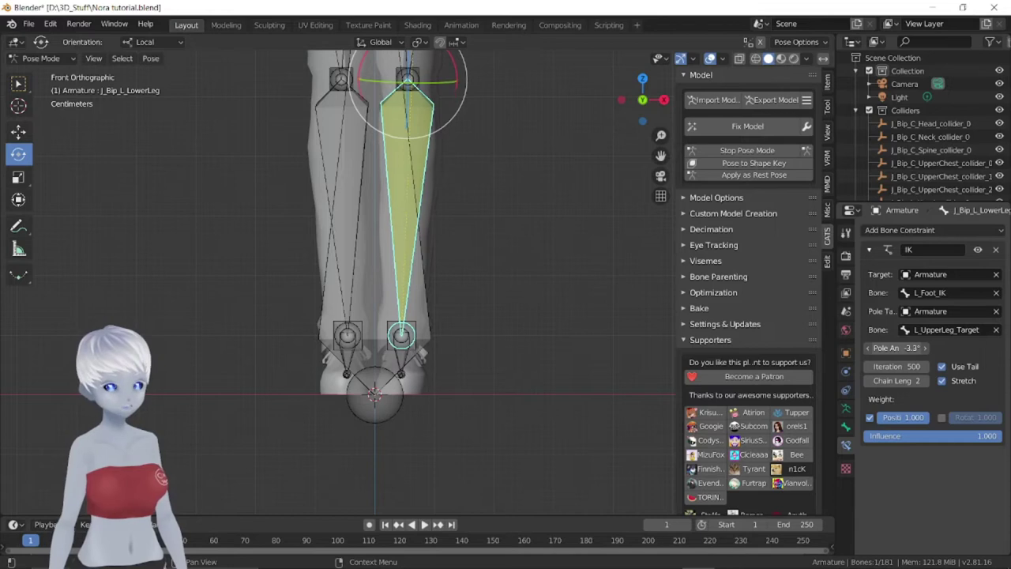
{"action": "left_click", "coordinate": [890, 348]}
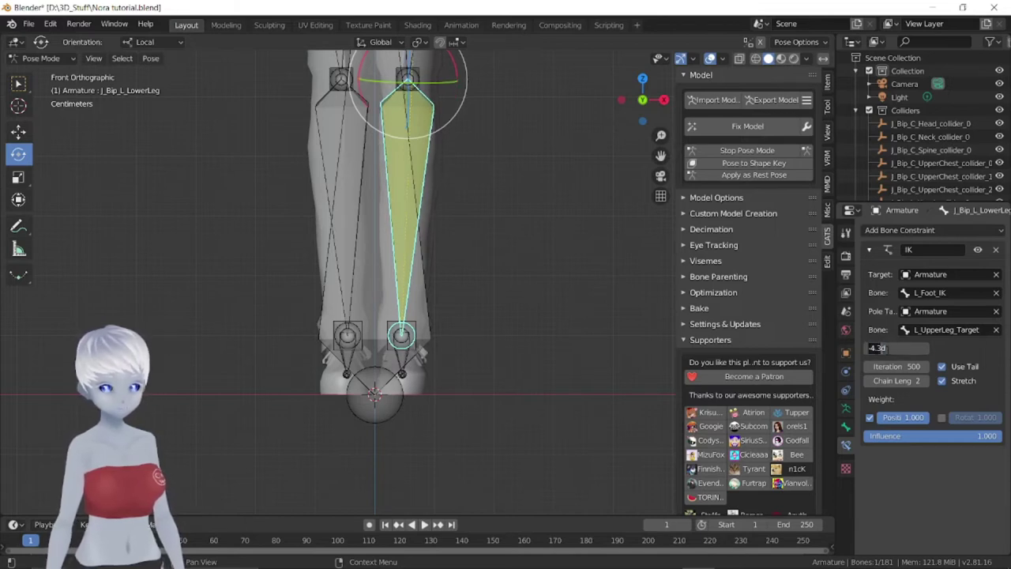
{"action": "type", "text": "-5"}
{"action": "key", "text": "Return"}
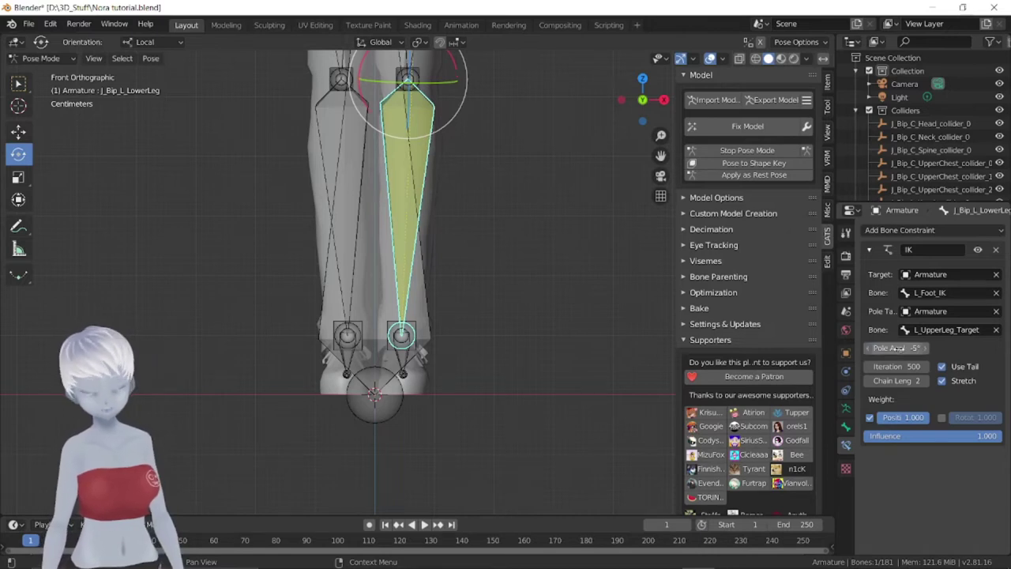
{"action": "mouse_move", "coordinate": [432, 375]}
{"action": "middle_mouse_down"}
{"action": "mouse_move", "coordinate": [475, 363]}
{"action": "mouse_move", "coordinate": [397, 298]}
{"action": "middle_mouse_up"}
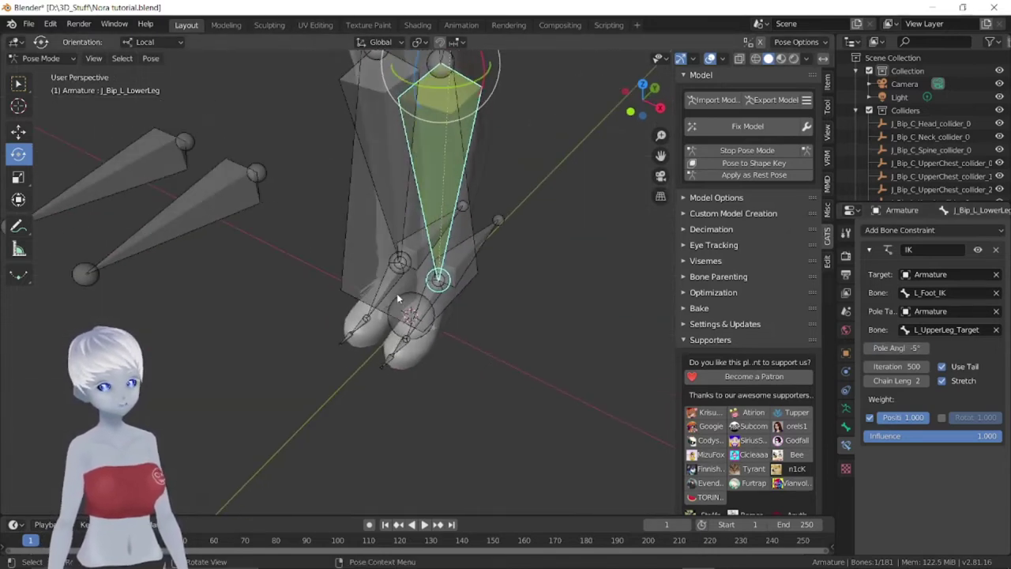
{"action": "middle_click_drag", "start_coordinate": [383, 265], "coordinate": [480, 271]}
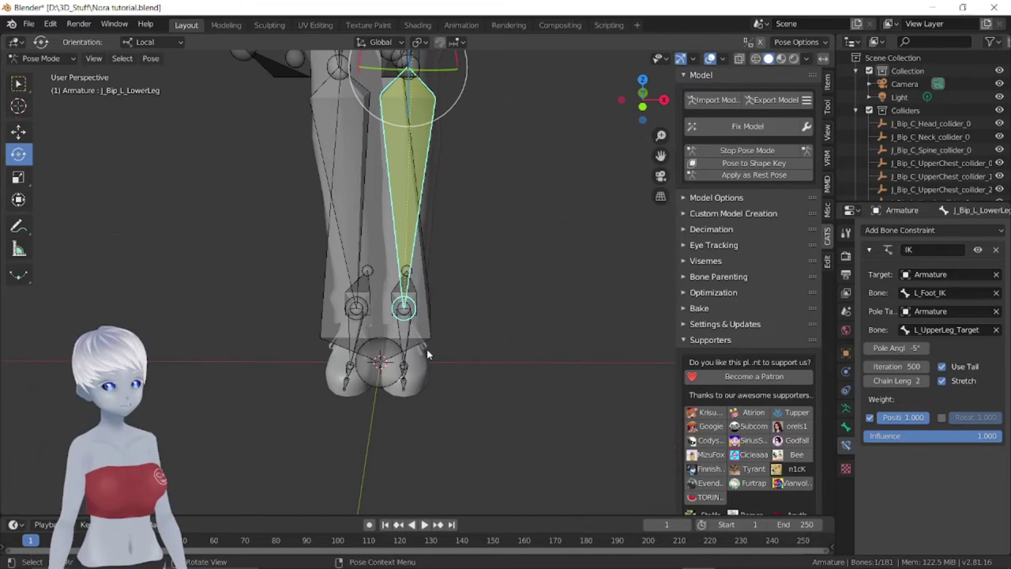
{"action": "middle_click_drag", "start_coordinate": [426, 353], "coordinate": [457, 331]}
{"action": "mouse_move", "coordinate": [644, 348]}
{"action": "middle_mouse_down"}
{"action": "mouse_move", "coordinate": [415, 357]}
{"action": "mouse_move", "coordinate": [440, 316]}
{"action": "mouse_move", "coordinate": [477, 316]}
{"action": "mouse_move", "coordinate": [459, 297]}
{"action": "middle_mouse_up"}
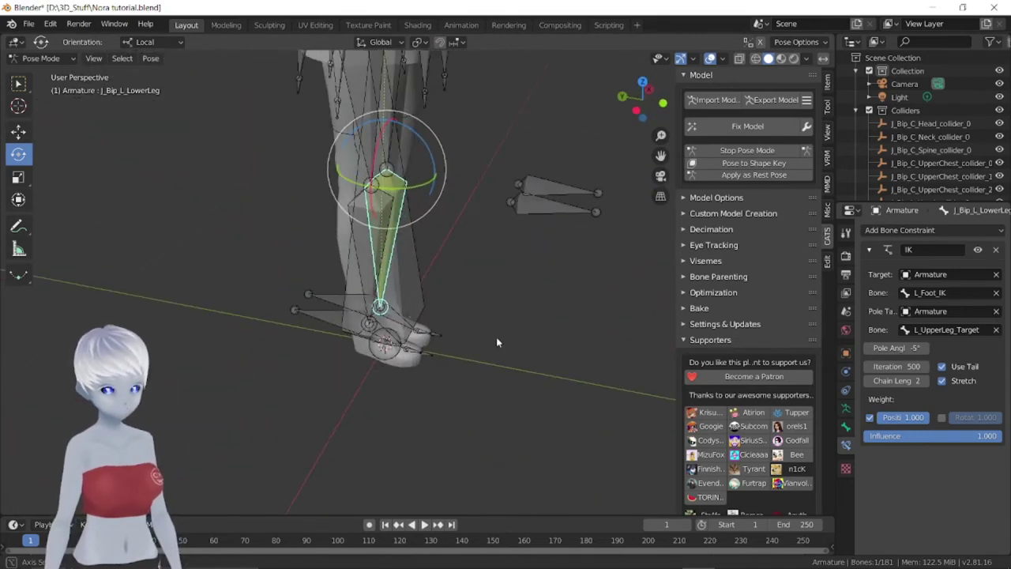
Add an Inverse Kinematics constraint to J_Bip_R_LowerLeg
{"action": "left_click", "coordinate": [231, 349]}
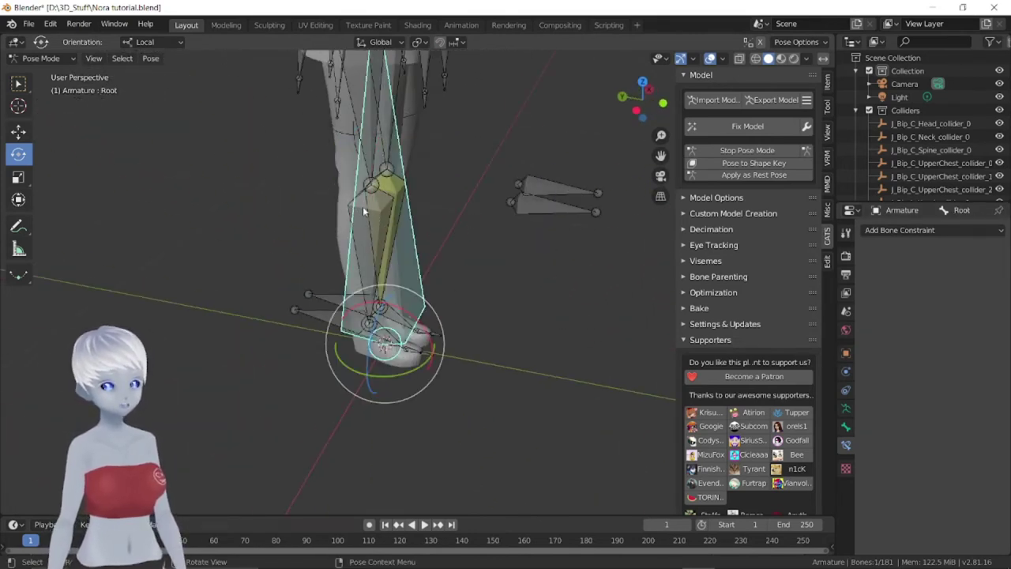
{"action": "left_click", "coordinate": [349, 206]}
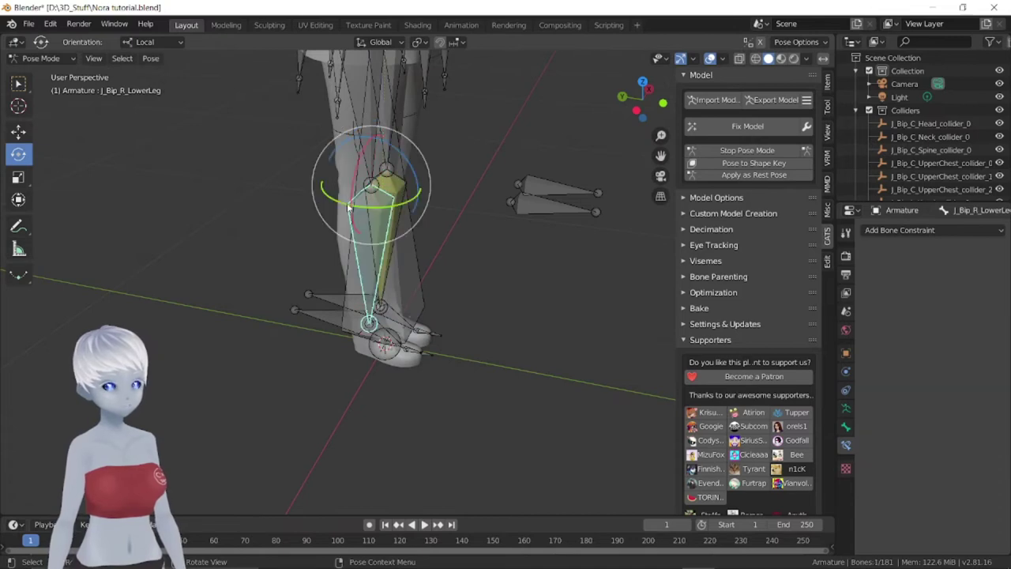
{"action": "key", "text": "w"}
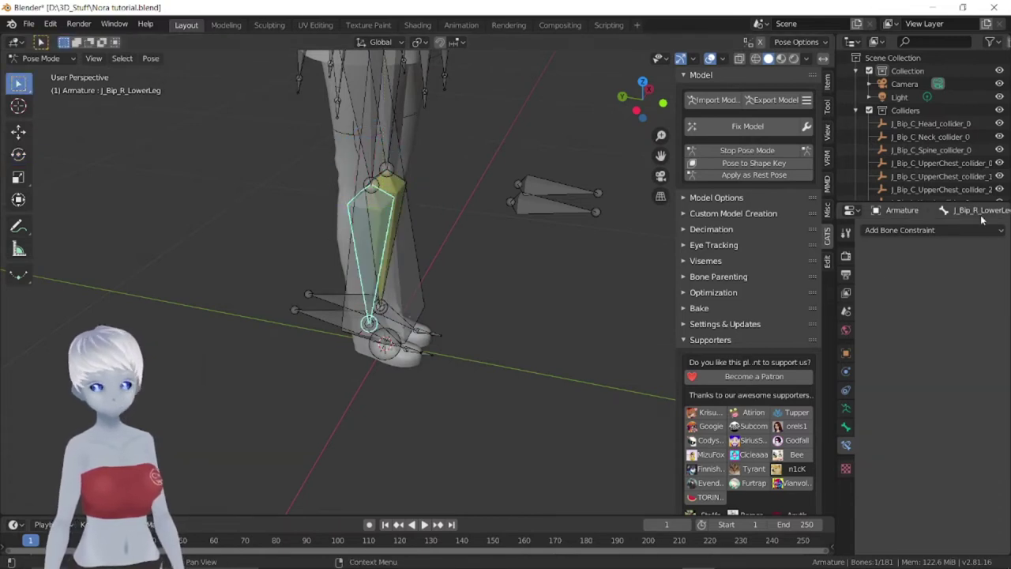
{"action": "left_click", "coordinate": [945, 227]}
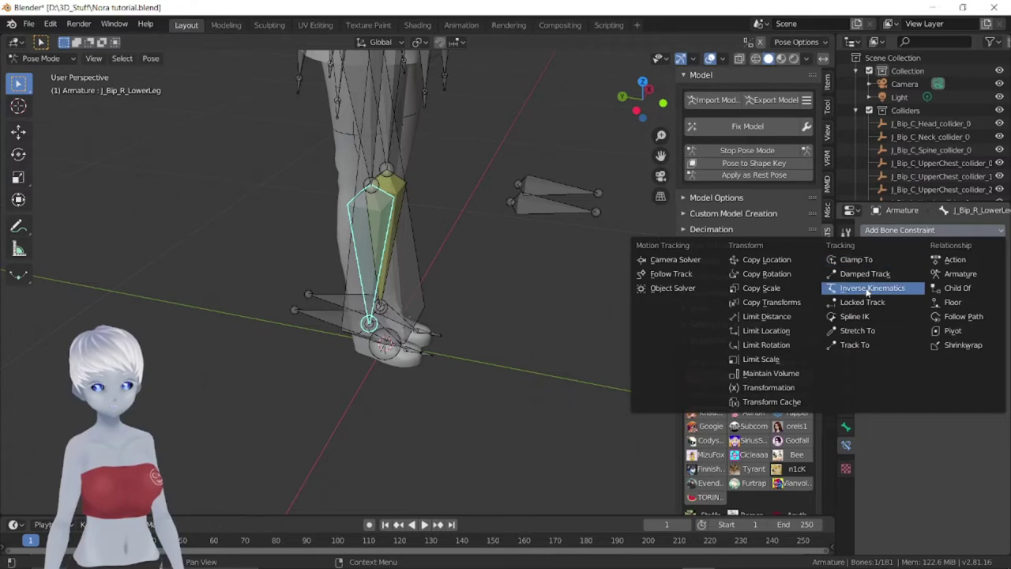
{"action": "left_click", "coordinate": [869, 288]}
Set the IK target to the Armature's R_Foot_IK bone
{"action": "left_click", "coordinate": [948, 274]}
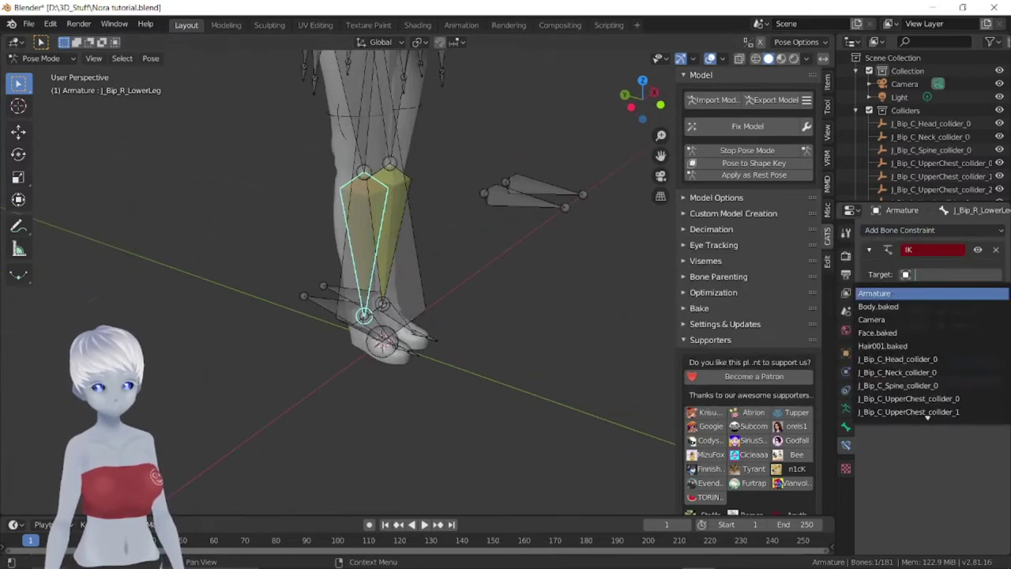
{"action": "left_click", "coordinate": [874, 293]}
{"action": "left_click", "coordinate": [948, 292]}
{"action": "type", "text": "ik"}
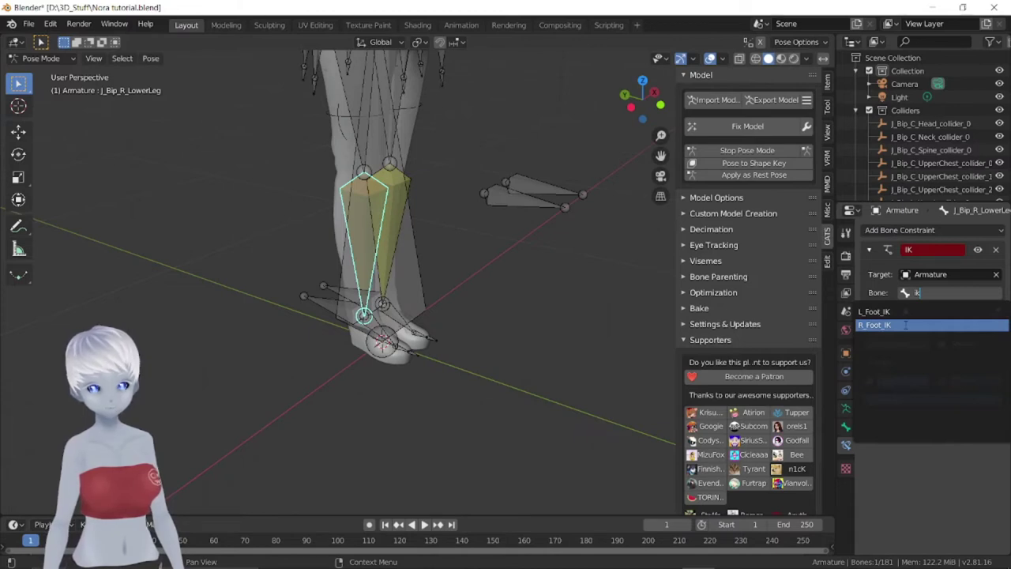
{"action": "left_click", "coordinate": [906, 325]}
Set the pole target to R_UpperLeg_Target and chain length to 2
{"action": "left_click", "coordinate": [927, 312]}
{"action": "left_click", "coordinate": [922, 332]}
{"action": "left_click", "coordinate": [923, 329]}
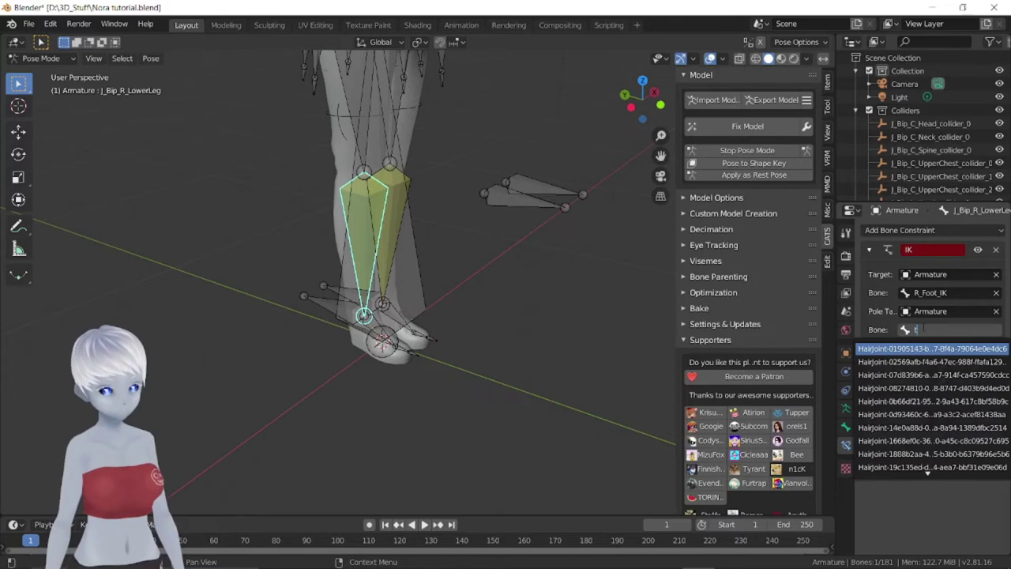
{"action": "type", "text": "a"}
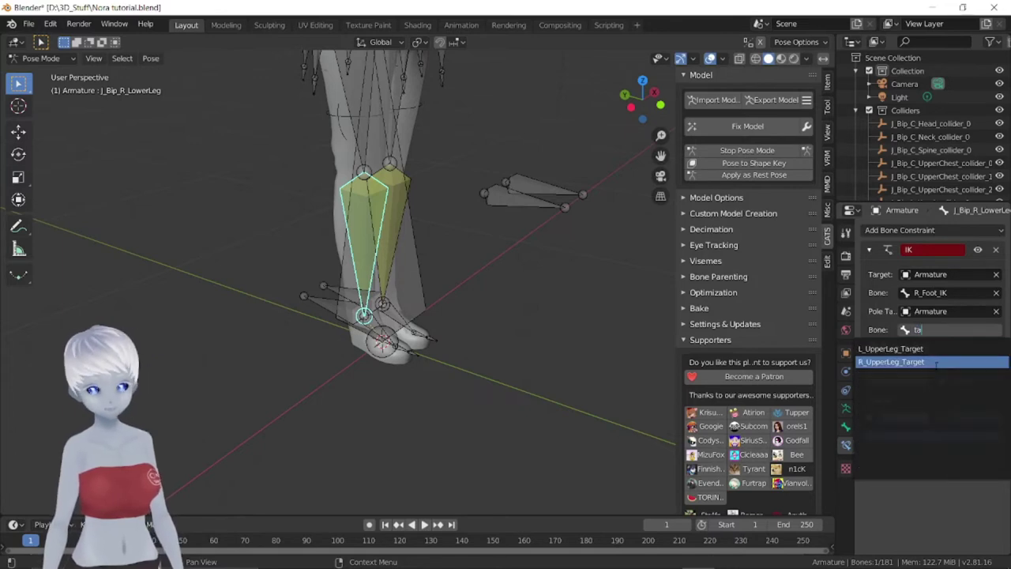
{"action": "left_click", "coordinate": [936, 365]}
{"action": "middle_click_drag", "start_coordinate": [482, 261], "coordinate": [430, 268]}
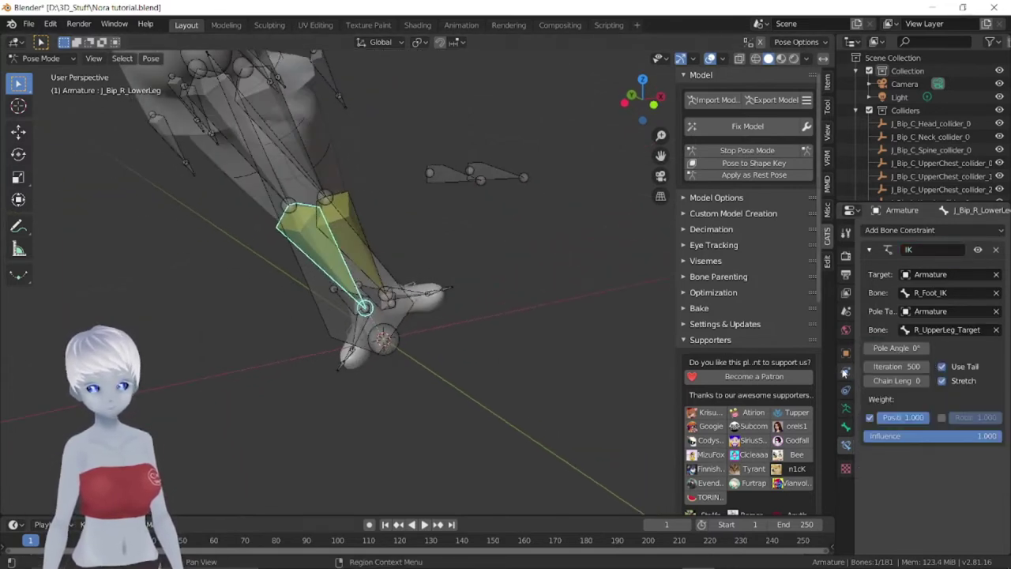
{"action": "left_click_drag", "start_coordinate": [897, 380], "coordinate": [917, 380]}
{"action": "mouse_move", "coordinate": [490, 300]}
{"action": "middle_mouse_down"}
{"action": "mouse_move", "coordinate": [429, 293]}
{"action": "mouse_move", "coordinate": [411, 219]}
{"action": "mouse_move", "coordinate": [545, 206]}
{"action": "middle_mouse_up"}
Set the right leg's pole angle to 5° so the leg straightens
{"action": "scroll", "coordinate": [410, 300], "scroll_direction": "up", "scroll_amount": 3}
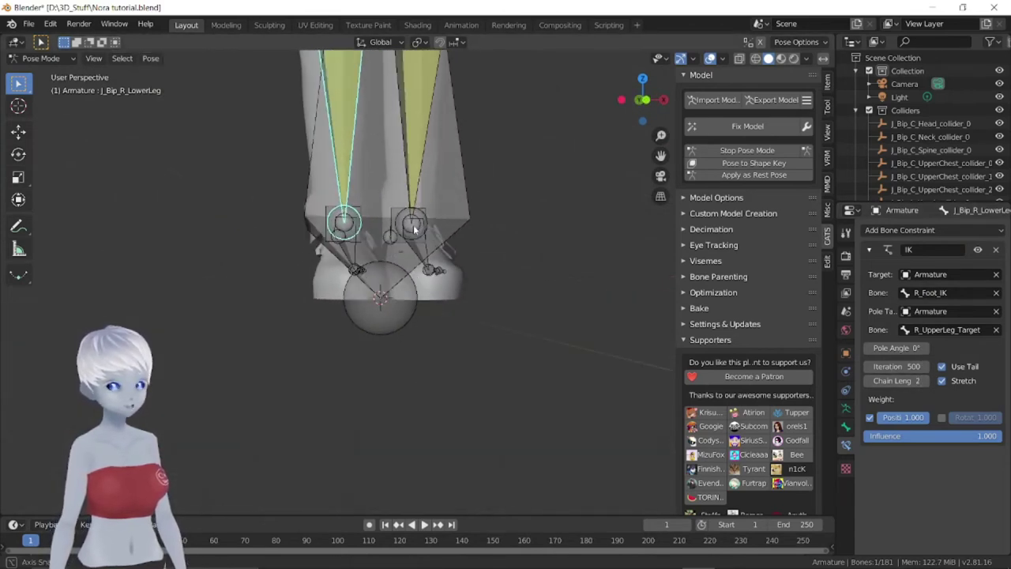
{"action": "left_click", "coordinate": [660, 196]}
{"action": "left_click", "coordinate": [895, 348]}
{"action": "type", "text": "-5"}
{"action": "key", "text": "Return"}
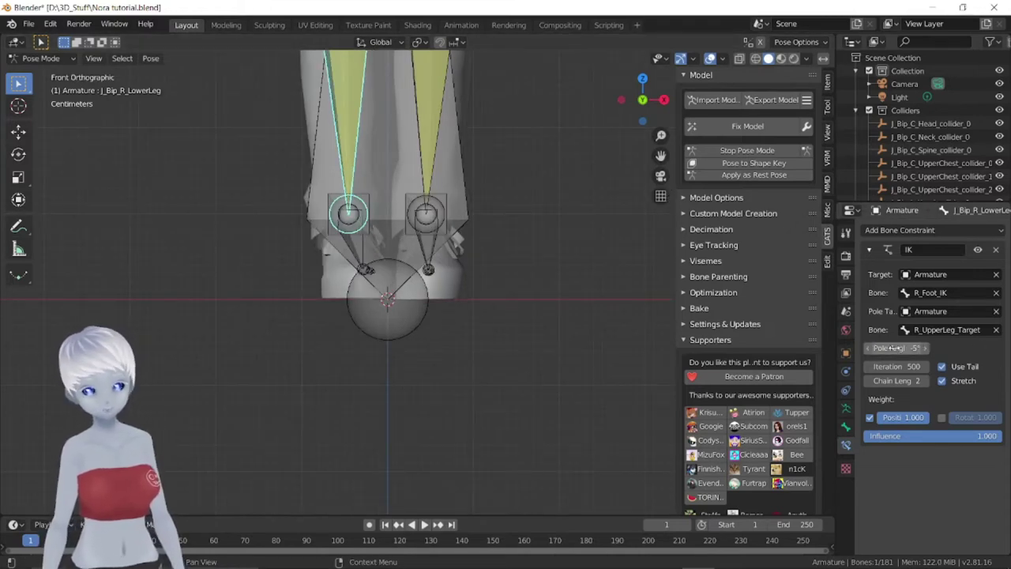
{"action": "key", "text": "minus"}
{"action": "scroll", "coordinate": [664, 345], "scroll_direction": "down", "scroll_amount": 2}
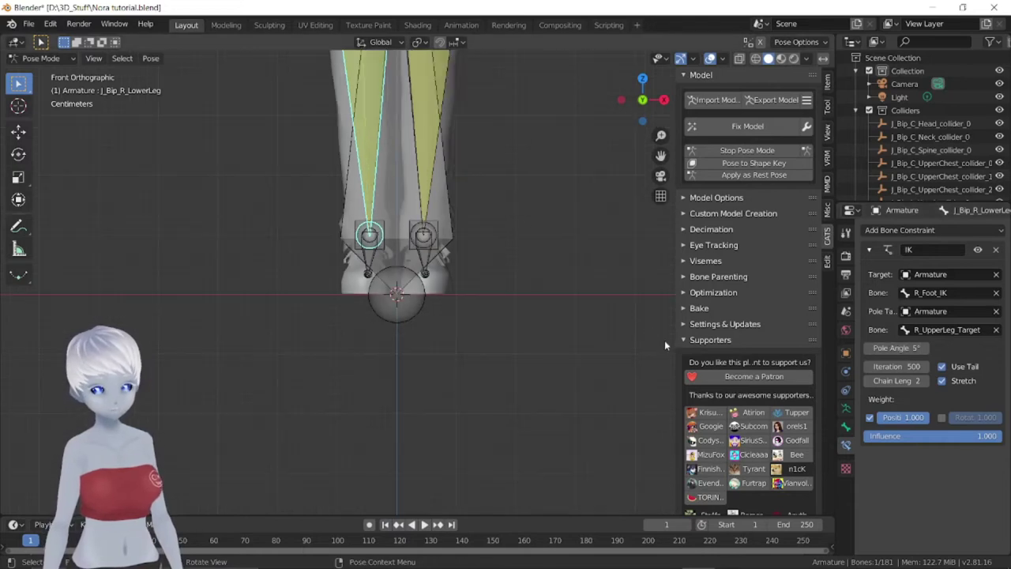
{"action": "mouse_move", "coordinate": [360, 298]}
{"action": "middle_mouse_down"}
{"action": "mouse_move", "coordinate": [477, 301]}
{"action": "mouse_move", "coordinate": [399, 297]}
{"action": "mouse_move", "coordinate": [411, 285]}
{"action": "mouse_move", "coordinate": [344, 254]}
{"action": "middle_mouse_up"}
Move L_Foot_IK upward to lift the left foot
{"action": "left_click", "coordinate": [419, 278]}
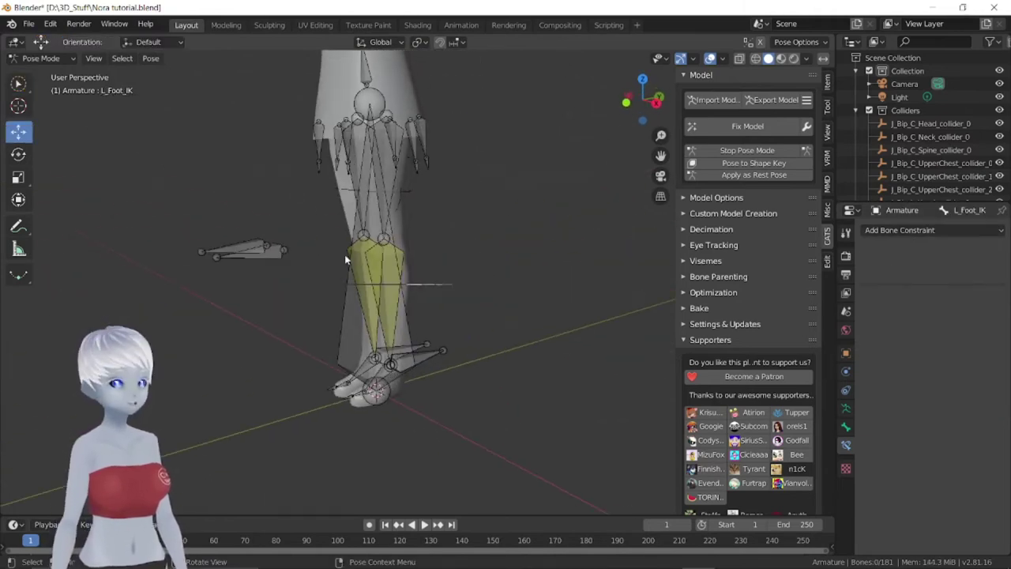
{"action": "left_click", "coordinate": [430, 356]}
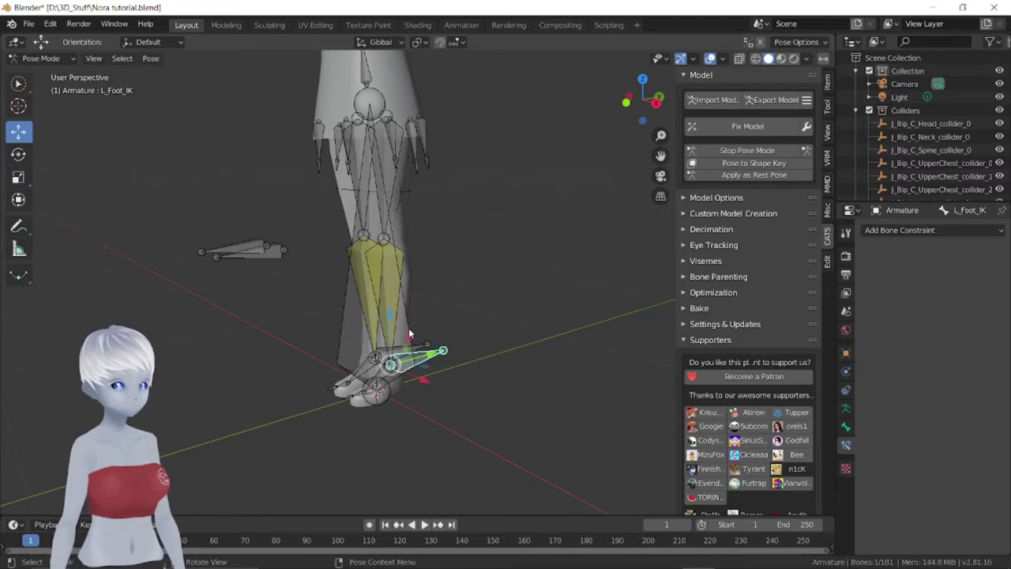
{"action": "mouse_move", "coordinate": [398, 344]}
{"action": "middle_mouse_down"}
{"action": "mouse_move", "coordinate": [448, 407]}
{"action": "mouse_move", "coordinate": [373, 316]}
{"action": "mouse_move", "coordinate": [410, 310]}
{"action": "middle_mouse_up"}
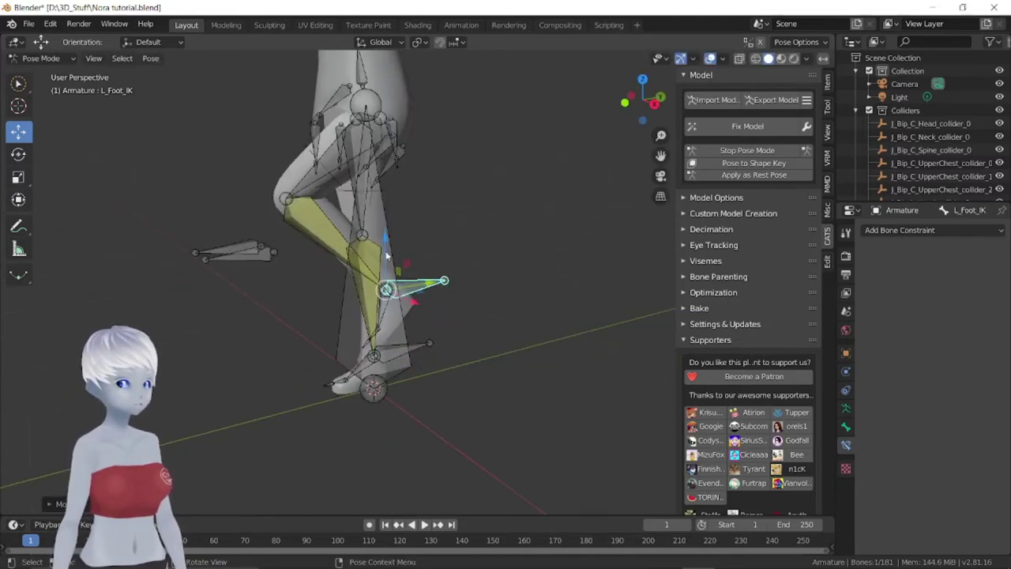
{"action": "key", "text": "g"}
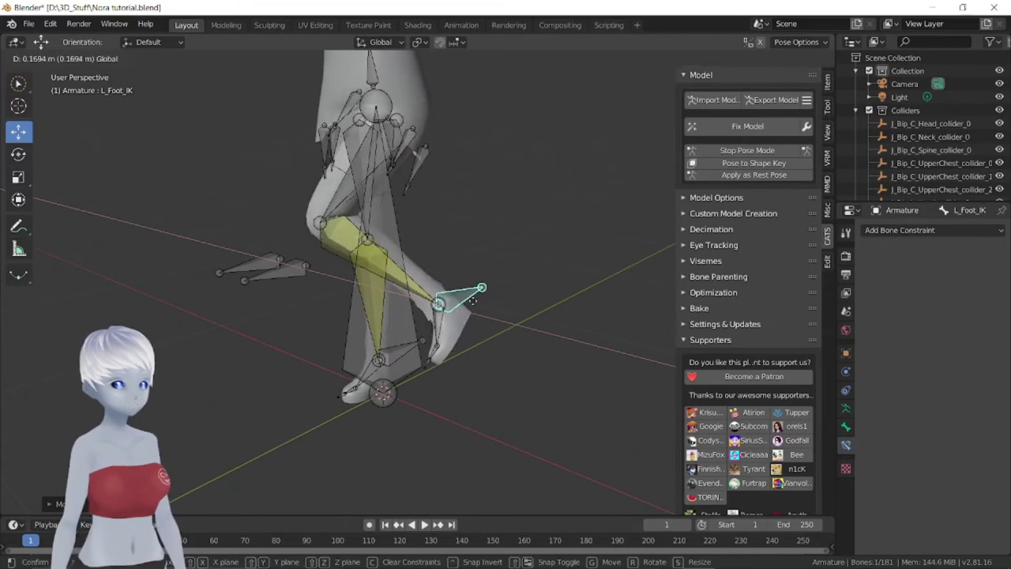
{"action": "left_click", "coordinate": [501, 299]}
Move L_UpperLeg_Target outward to bend the left knee, then return to Edit Mode
{"action": "left_click", "coordinate": [276, 273]}
{"action": "middle_click_drag", "start_coordinate": [276, 272], "coordinate": [399, 286]}
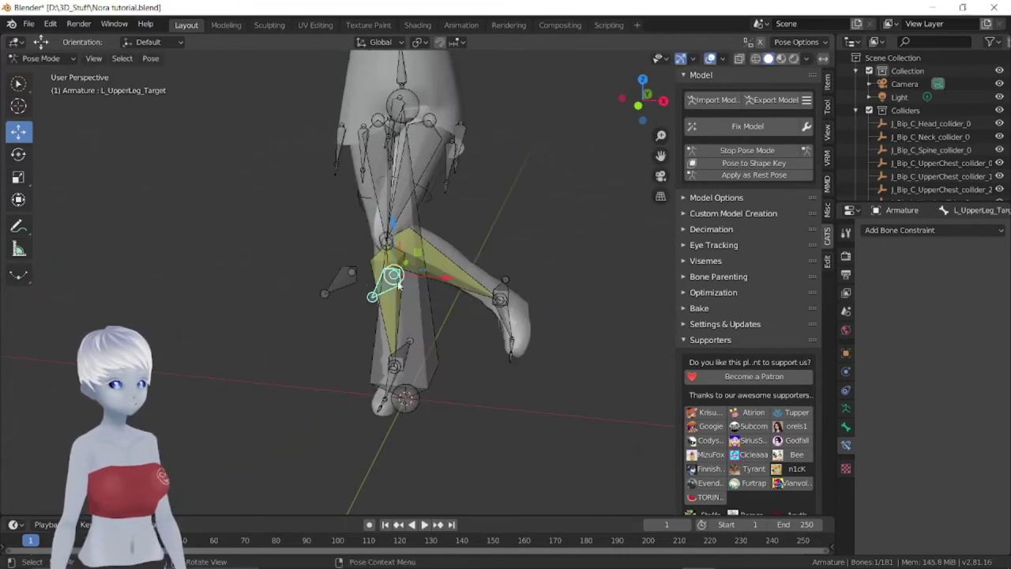
{"action": "key", "text": "g"}
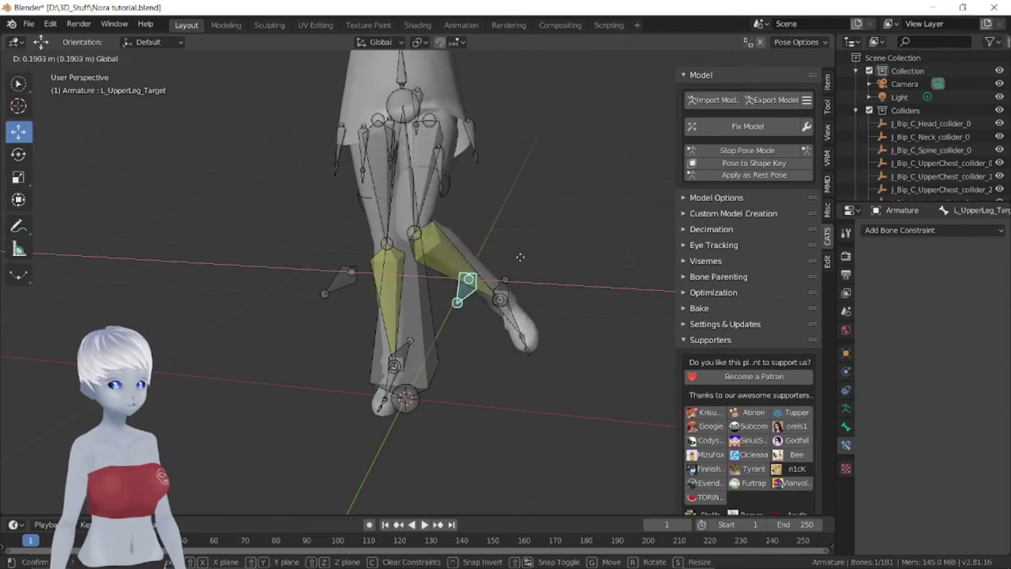
{"action": "left_click", "coordinate": [520, 257]}
{"action": "mouse_move", "coordinate": [521, 256]}
{"action": "middle_mouse_down"}
{"action": "mouse_move", "coordinate": [474, 292]}
{"action": "mouse_move", "coordinate": [508, 262]}
{"action": "mouse_move", "coordinate": [375, 410]}
{"action": "middle_mouse_up"}
{"action": "left_click", "coordinate": [474, 293]}
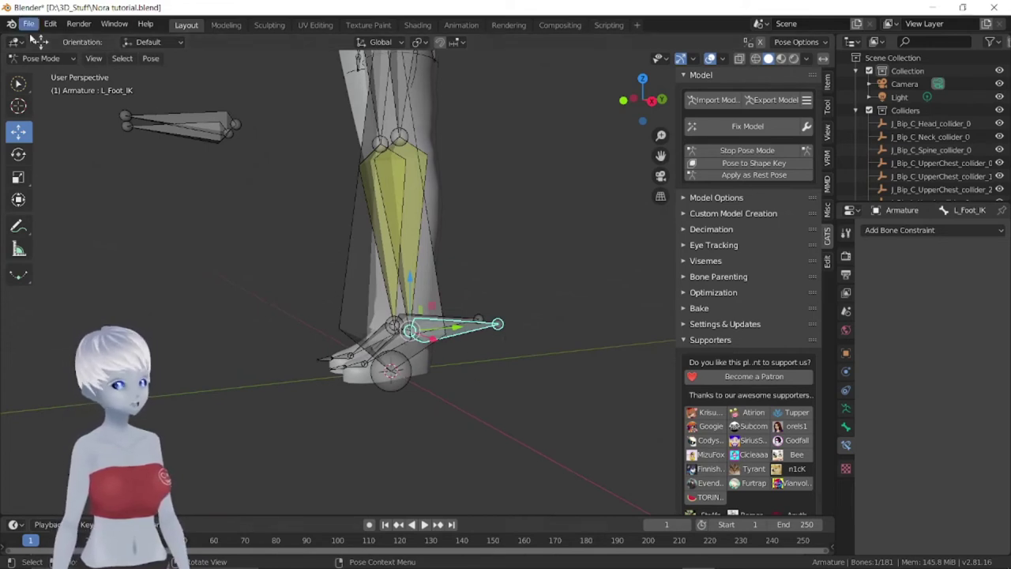
{"action": "left_click", "coordinate": [40, 57]}
{"action": "left_click", "coordinate": [41, 86]}
Parent J_Bip_L_Foot to L_Foot_IK
{"action": "middle_click_drag", "start_coordinate": [460, 412], "coordinate": [468, 417]}
{"action": "left_click", "coordinate": [386, 359]}
{"action": "middle_click_drag", "start_coordinate": [375, 363], "coordinate": [517, 400]}
{"action": "left_click", "coordinate": [517, 400]}
{"action": "scroll", "coordinate": [441, 388], "scroll_direction": "up", "scroll_amount": 3}
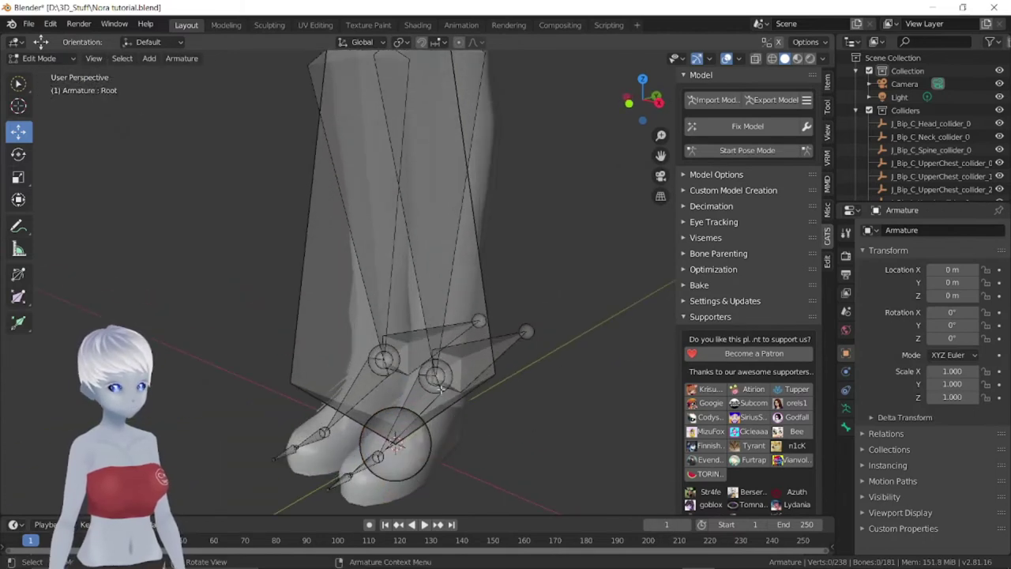
{"action": "left_click", "coordinate": [414, 391]}
{"action": "left_click", "coordinate": [510, 338]}
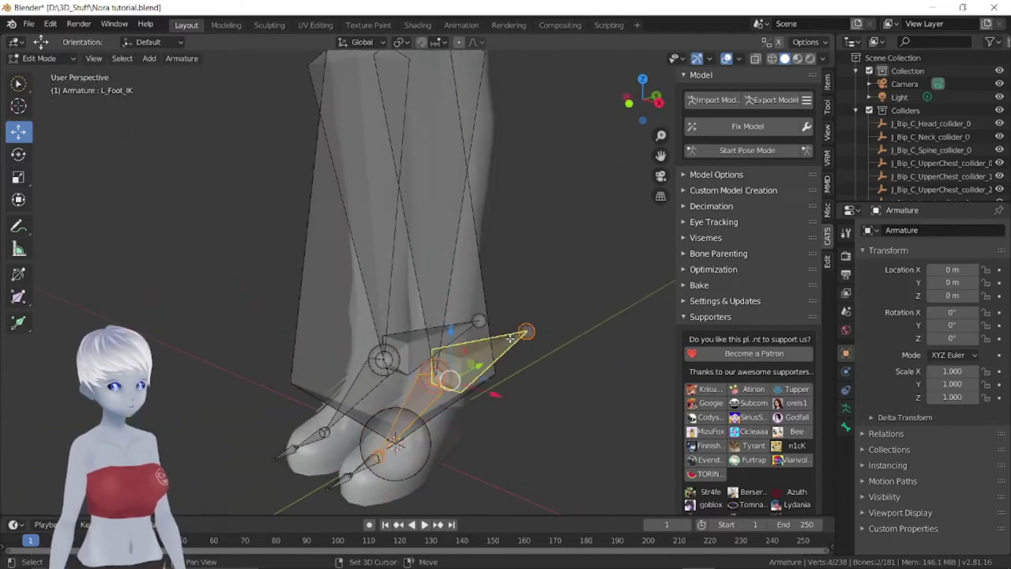
{"action": "key", "text": "ctrl+p"}
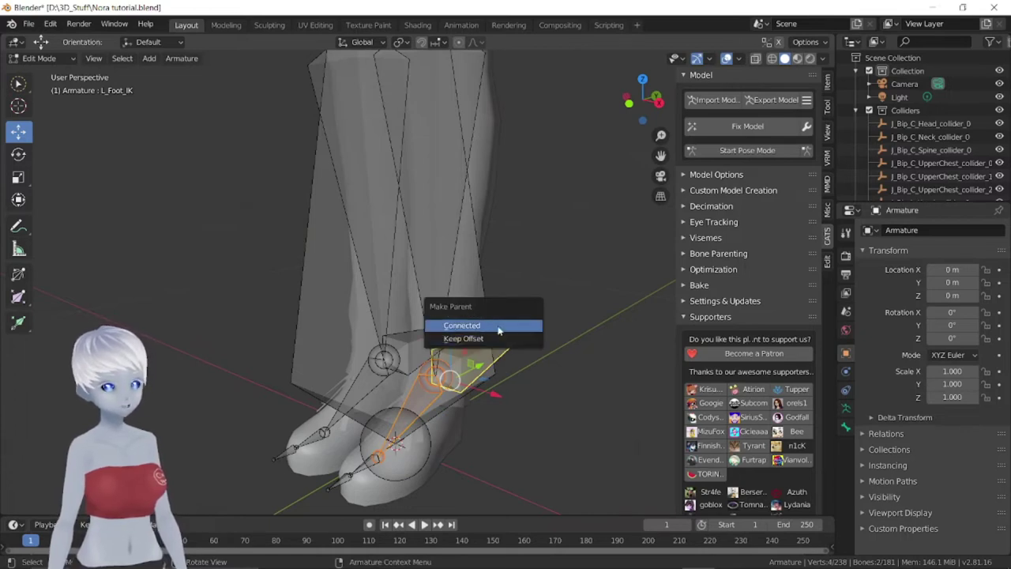
{"action": "left_click", "coordinate": [494, 339]}
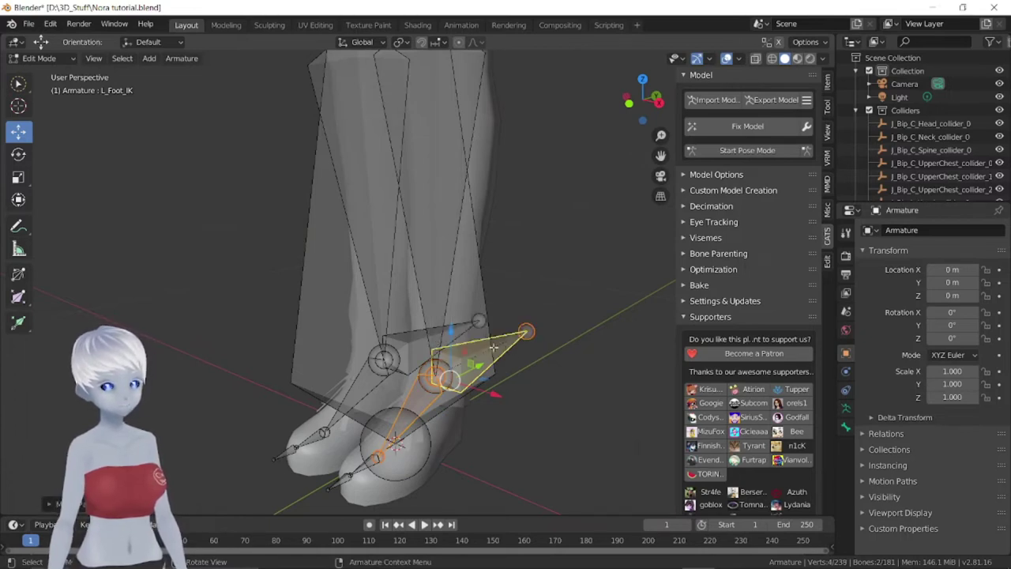
Parent the selected foot bone to L_Foot_IK with Keep Offset
{"action": "left_click", "coordinate": [357, 388]}
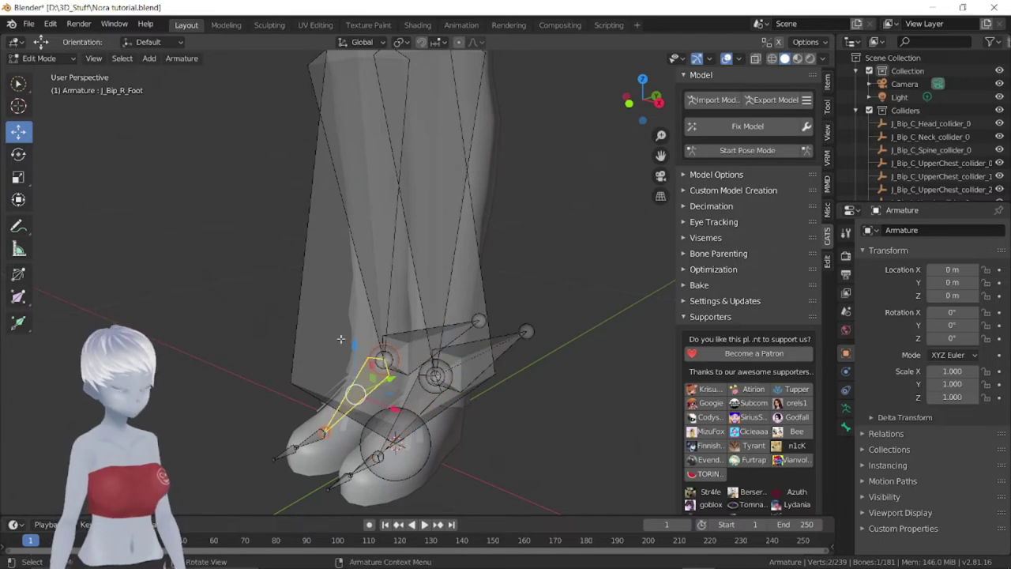
{"action": "middle_click_drag", "start_coordinate": [413, 338], "coordinate": [434, 323]}
{"action": "middle_click_drag", "start_coordinate": [369, 350], "coordinate": [362, 344]}
{"action": "left_click", "coordinate": [365, 319]}
{"action": "key", "text": "ctrl+p"}
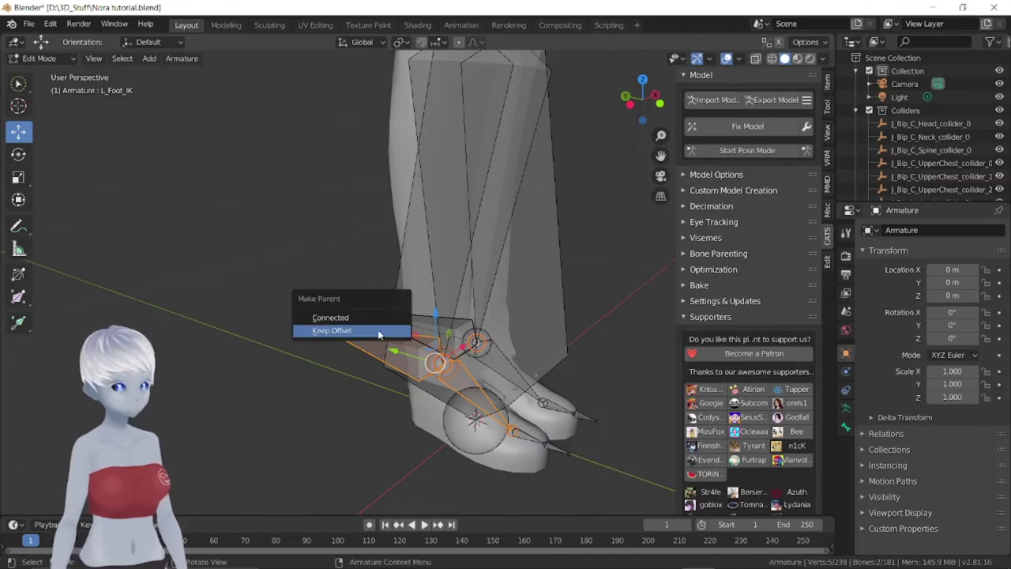
{"action": "left_click", "coordinate": [377, 330]}
{"action": "middle_click_drag", "start_coordinate": [532, 369], "coordinate": [474, 371]}
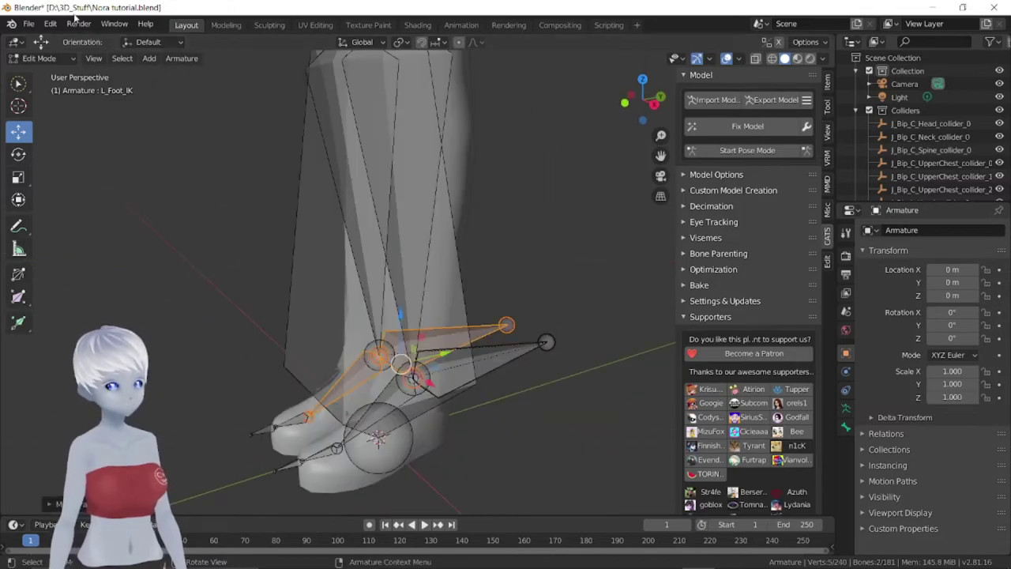
Test the foot IK in Pose Mode by raising L_Foot_IK, then undo the pose
{"action": "left_click", "coordinate": [40, 58]}
{"action": "left_click", "coordinate": [38, 101]}
{"action": "middle_click_drag", "start_coordinate": [422, 299], "coordinate": [482, 337]}
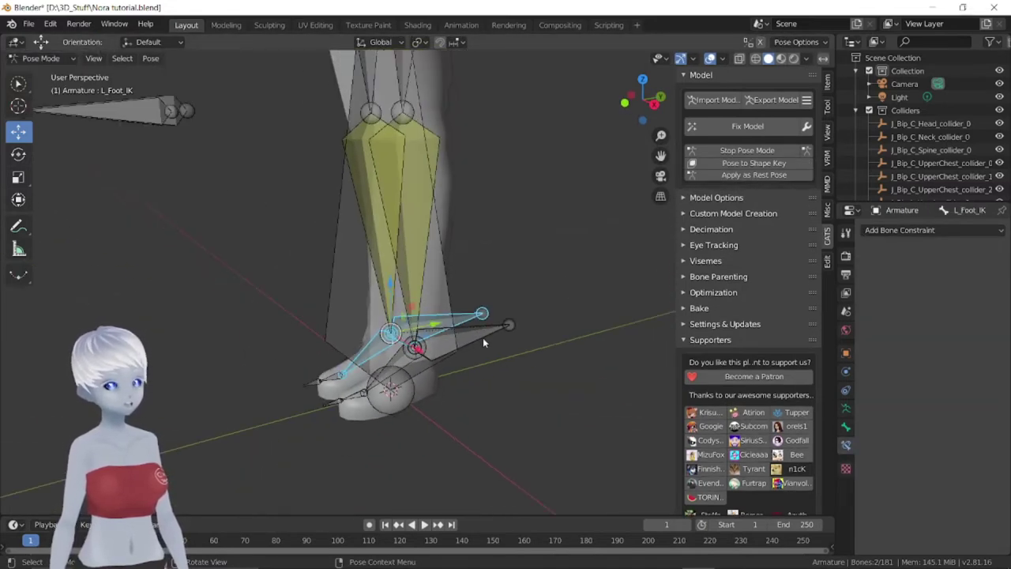
{"action": "key", "text": "g"}
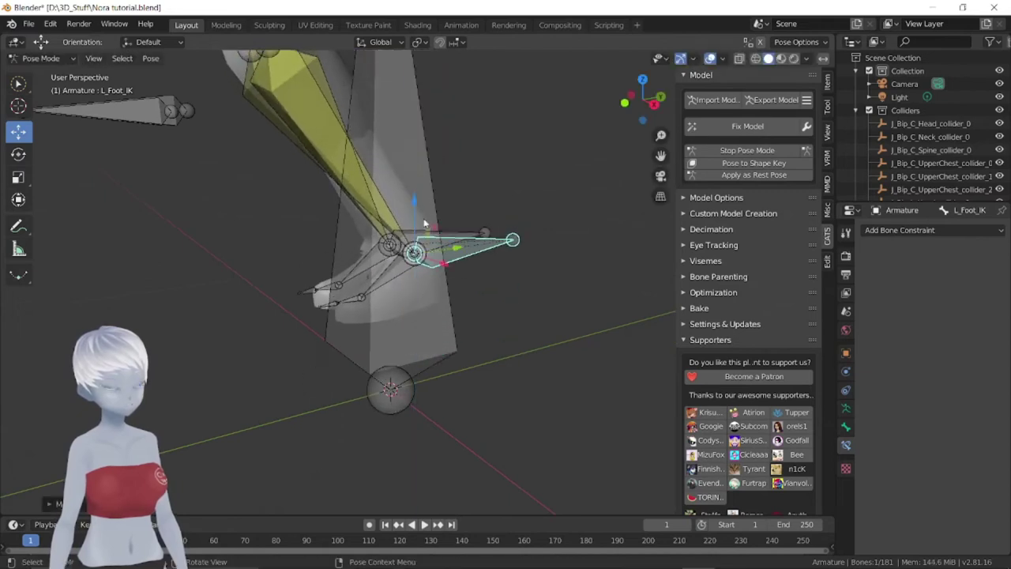
{"action": "left_click", "coordinate": [410, 261]}
{"action": "mouse_move", "coordinate": [340, 269]}
{"action": "middle_mouse_down"}
{"action": "mouse_move", "coordinate": [265, 293]}
{"action": "mouse_move", "coordinate": [294, 278]}
{"action": "middle_mouse_up"}
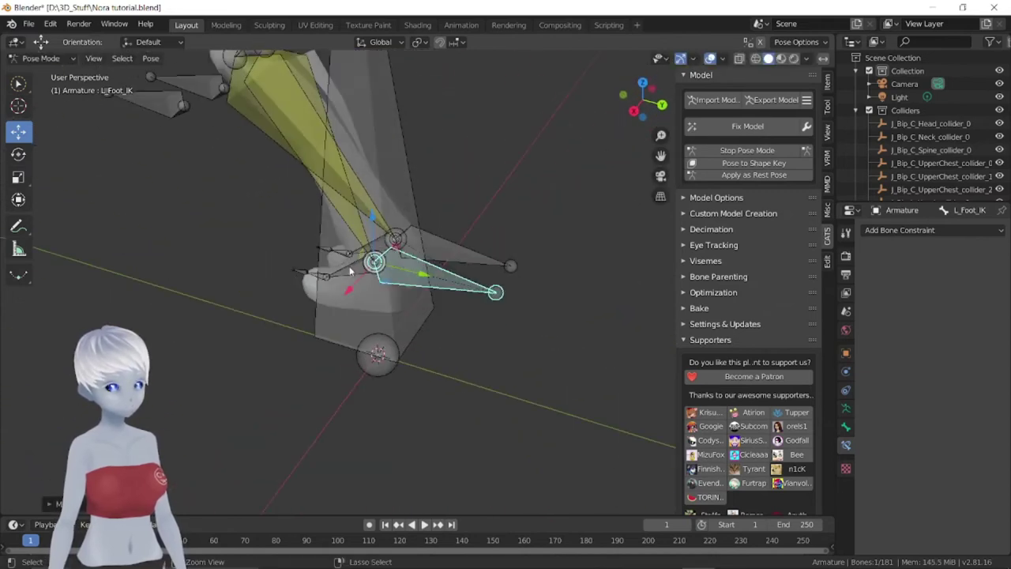
{"action": "key", "text": "ctrl+z"}
In Edit Mode, parent J_Bip_R_Foot to R_Foot_IK with Keep Offset
{"action": "key", "text": "Tab"}
{"action": "key", "text": "ctrl+z"}
{"action": "key", "text": "ctrl+z"}
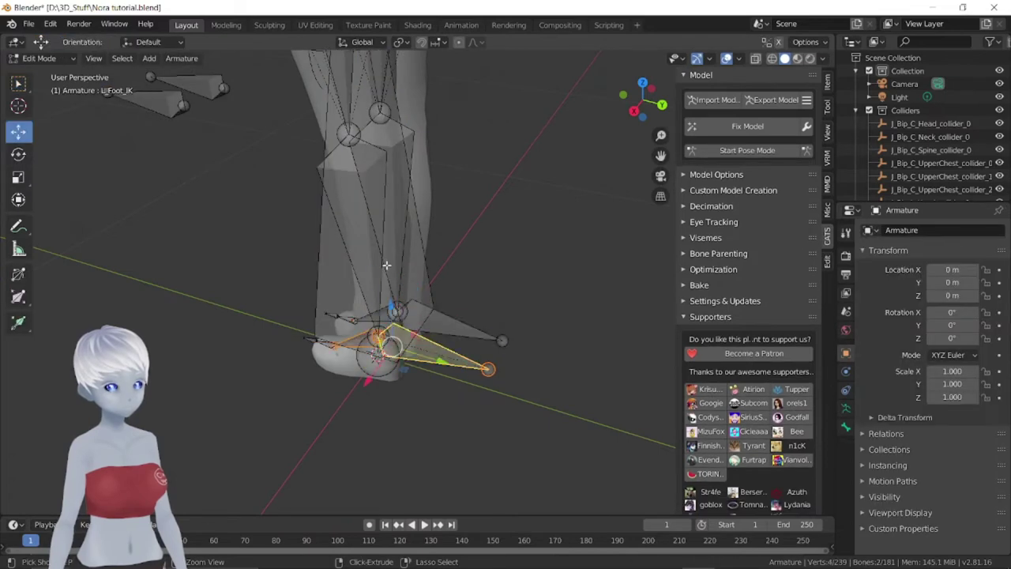
{"action": "middle_click_drag", "start_coordinate": [433, 304], "coordinate": [612, 280]}
{"action": "left_click", "coordinate": [456, 350]}
{"action": "middle_click_drag", "start_coordinate": [456, 350], "coordinate": [285, 303]}
{"action": "left_click", "coordinate": [348, 310]}
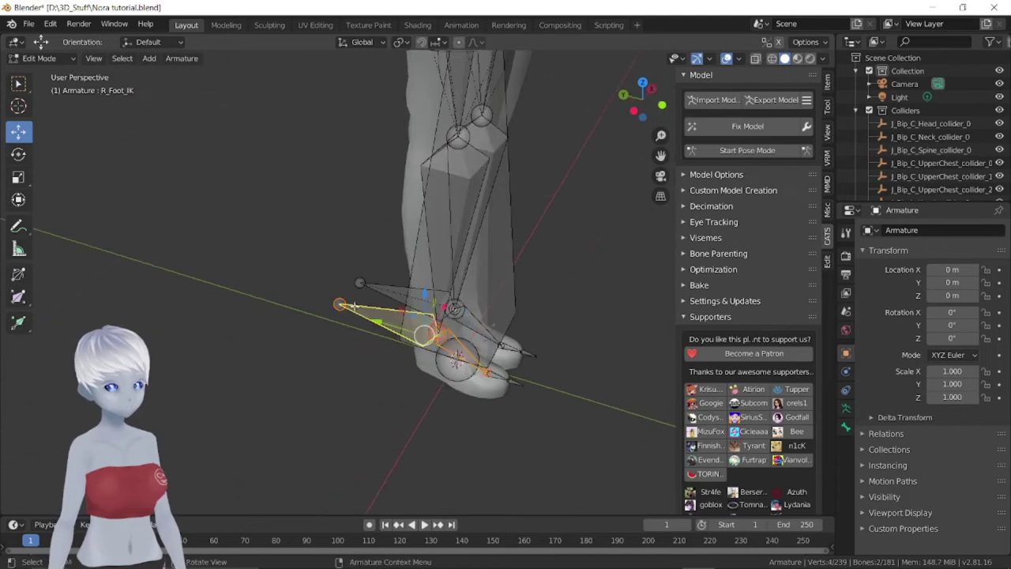
{"action": "key", "text": "ctrl+p"}
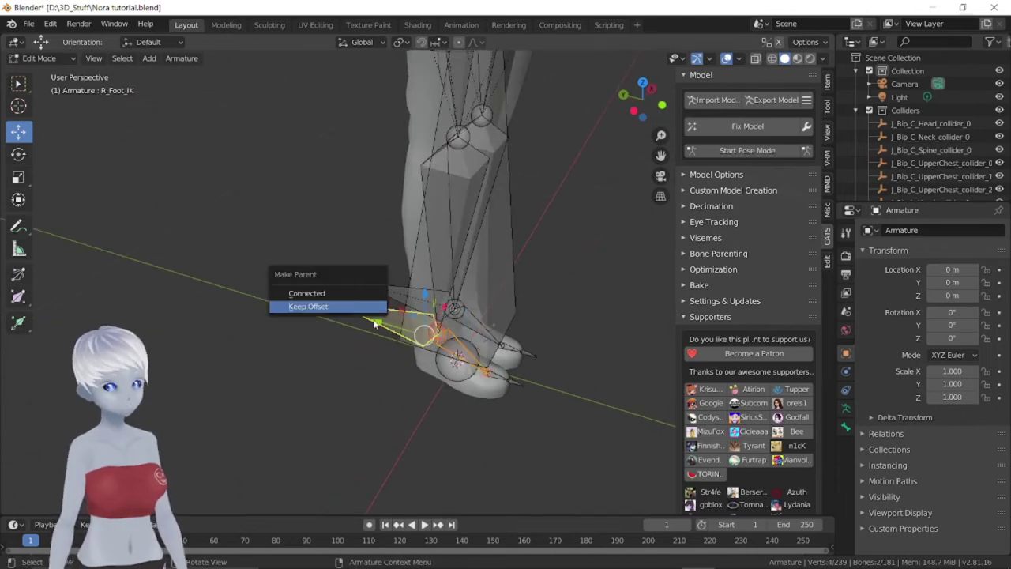
{"action": "left_click", "coordinate": [362, 306]}
{"action": "mouse_move", "coordinate": [386, 270]}
{"action": "middle_mouse_down"}
{"action": "mouse_move", "coordinate": [611, 329]}
{"action": "mouse_move", "coordinate": [167, 124]}
{"action": "middle_mouse_up"}
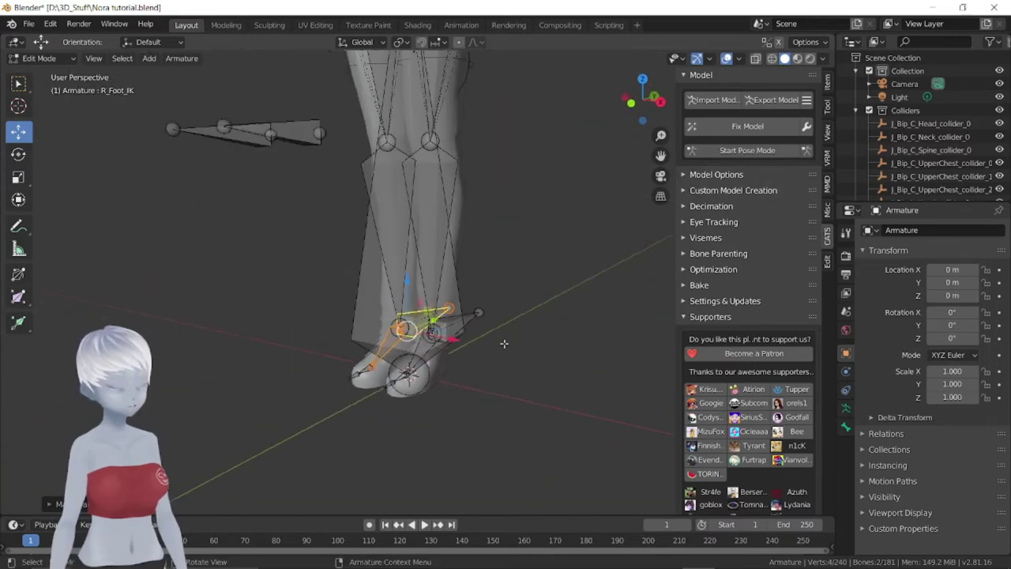
{"action": "left_click", "coordinate": [40, 59]}
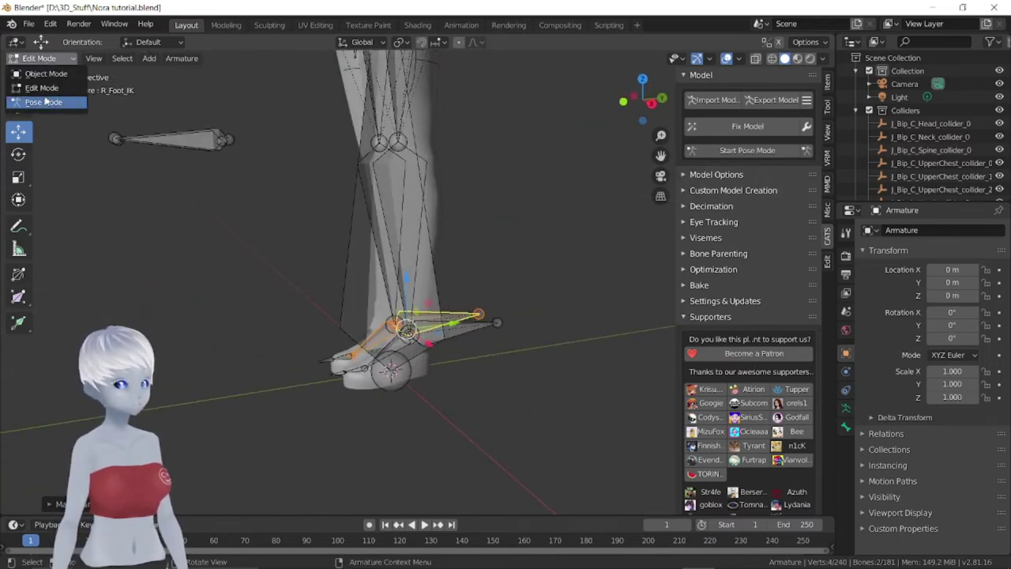
Return to Pose Mode and test-pose the L_Foot_IK bone by moving and rotating it
{"action": "left_click", "coordinate": [31, 102]}
{"action": "left_click", "coordinate": [466, 325]}
{"action": "key", "text": "g"}
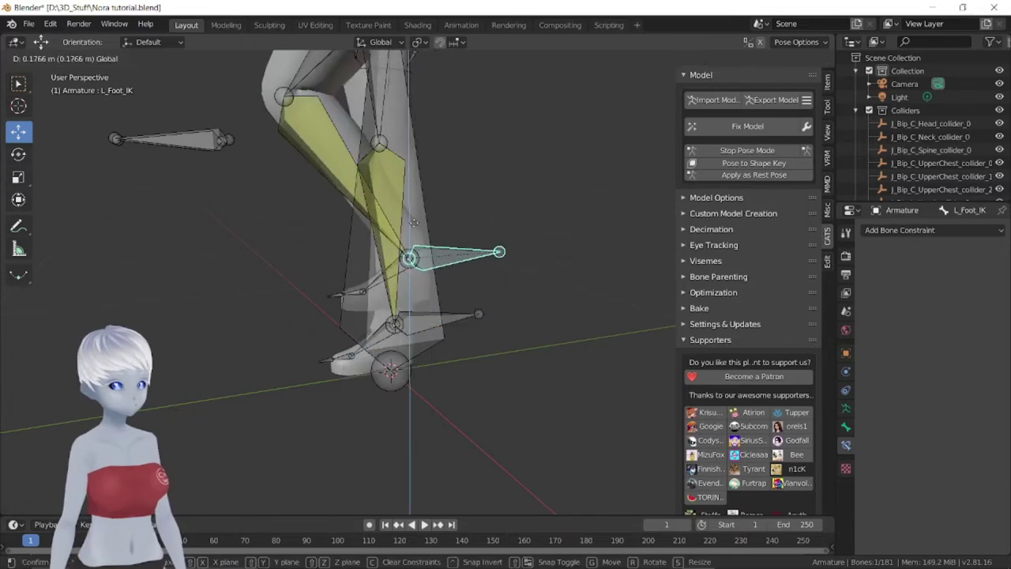
{"action": "key", "text": "r"}
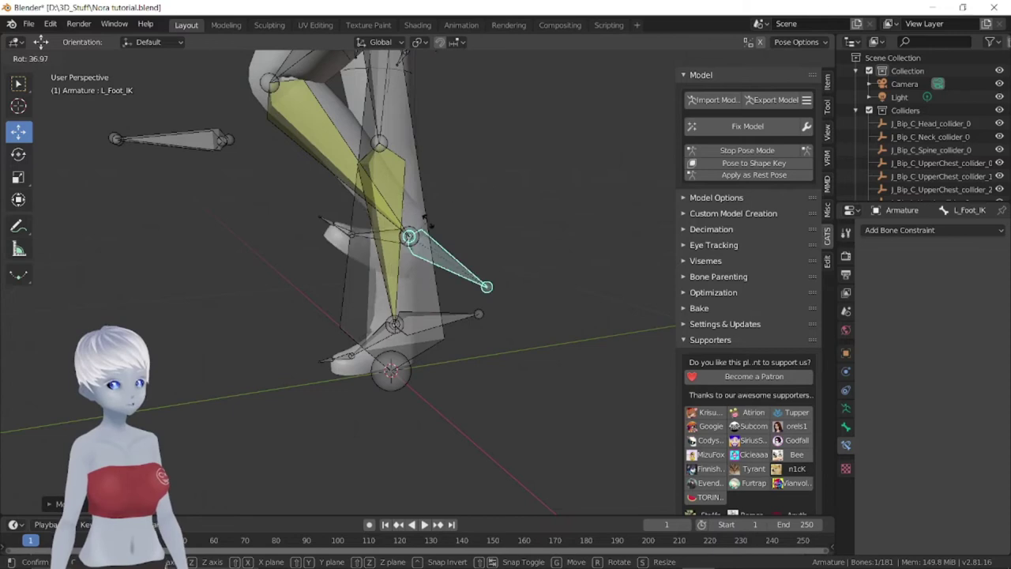
{"action": "left_click", "coordinate": [426, 170]}
{"action": "mouse_move", "coordinate": [426, 169]}
{"action": "middle_mouse_down"}
{"action": "mouse_move", "coordinate": [485, 218]}
{"action": "mouse_move", "coordinate": [459, 321]}
{"action": "mouse_move", "coordinate": [417, 224]}
{"action": "middle_mouse_up"}
Test-pose R_Foot_IK, then reset the legs to rest with Clear User Transforms
{"action": "left_click", "coordinate": [459, 321]}
{"action": "key", "text": "g"}
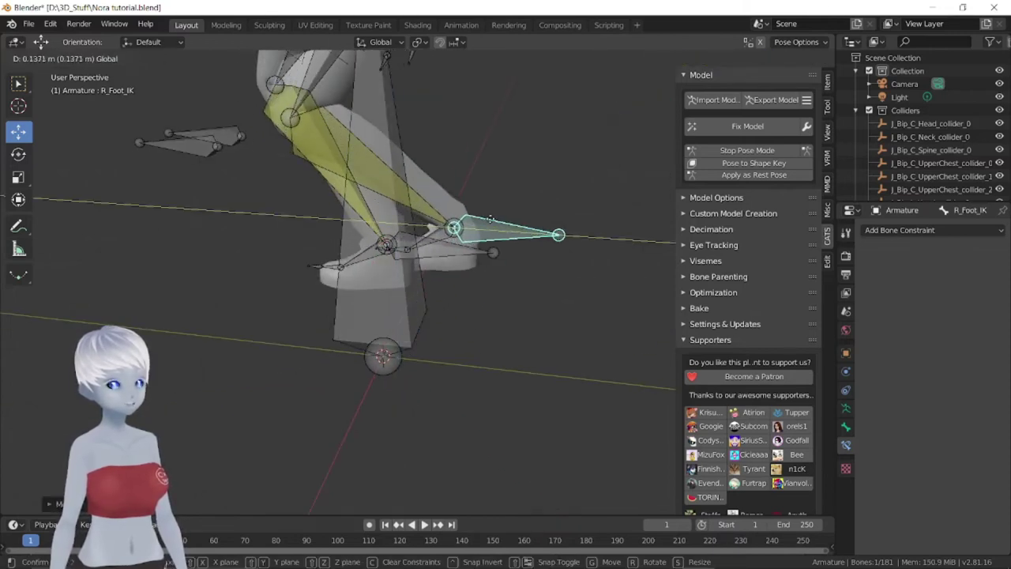
{"action": "key", "text": "r"}
{"action": "left_click", "coordinate": [421, 256]}
{"action": "left_click", "coordinate": [421, 253]}
{"action": "right_click", "coordinate": [421, 250]}
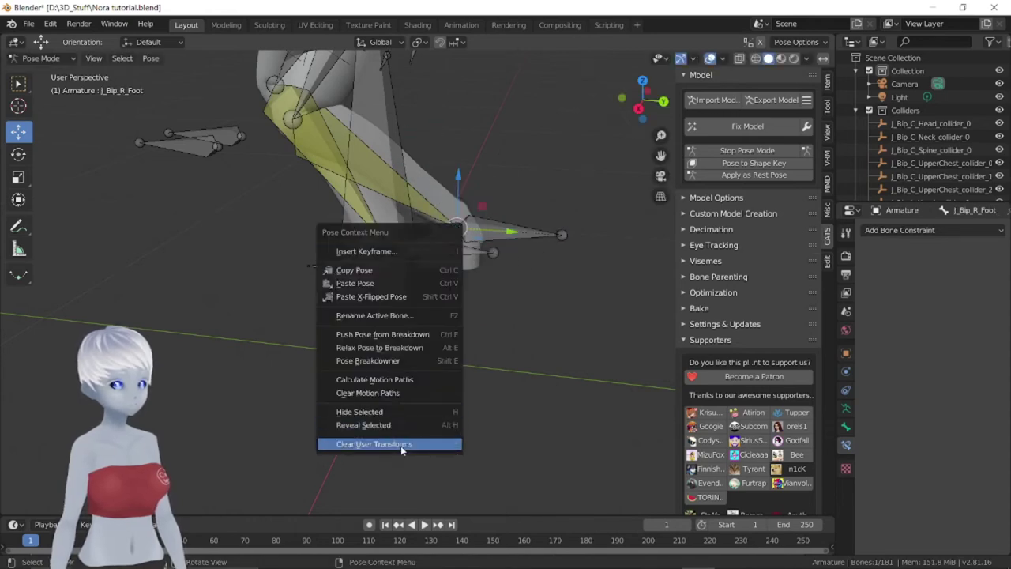
{"action": "left_click", "coordinate": [400, 444]}
{"action": "mouse_move", "coordinate": [294, 414]}
{"action": "middle_mouse_down"}
{"action": "mouse_move", "coordinate": [473, 382]}
{"action": "mouse_move", "coordinate": [441, 285]}
{"action": "middle_mouse_up"}
Move L_Foot_IK lower and higher to test the left leg, then cancel a Y-axis move
{"action": "left_click", "coordinate": [471, 317]}
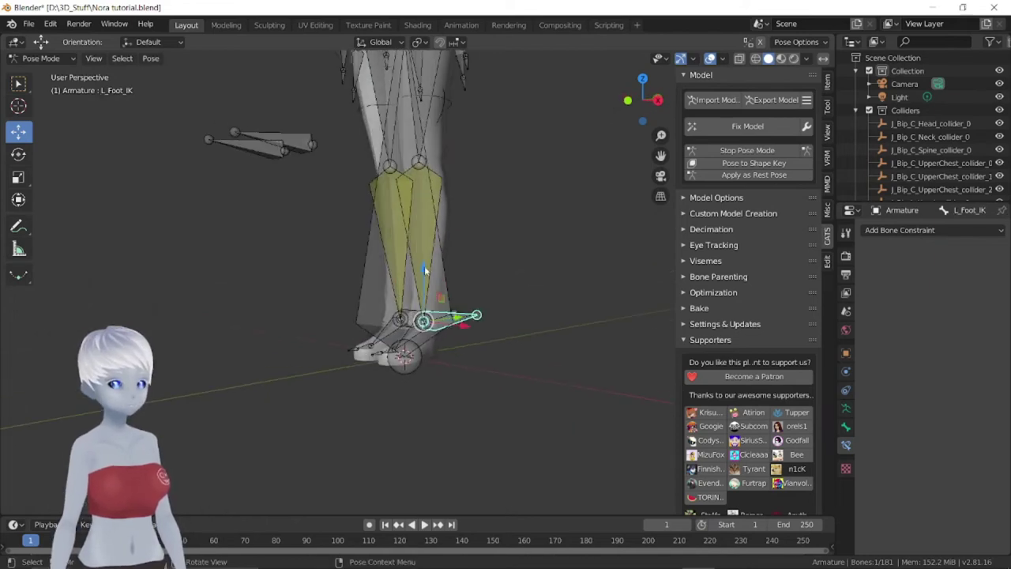
{"action": "key", "text": "g"}
{"action": "left_click", "coordinate": [414, 396]}
{"action": "mouse_move", "coordinate": [414, 396]}
{"action": "middle_mouse_down"}
{"action": "mouse_move", "coordinate": [407, 388]}
{"action": "mouse_move", "coordinate": [426, 405]}
{"action": "middle_mouse_up"}
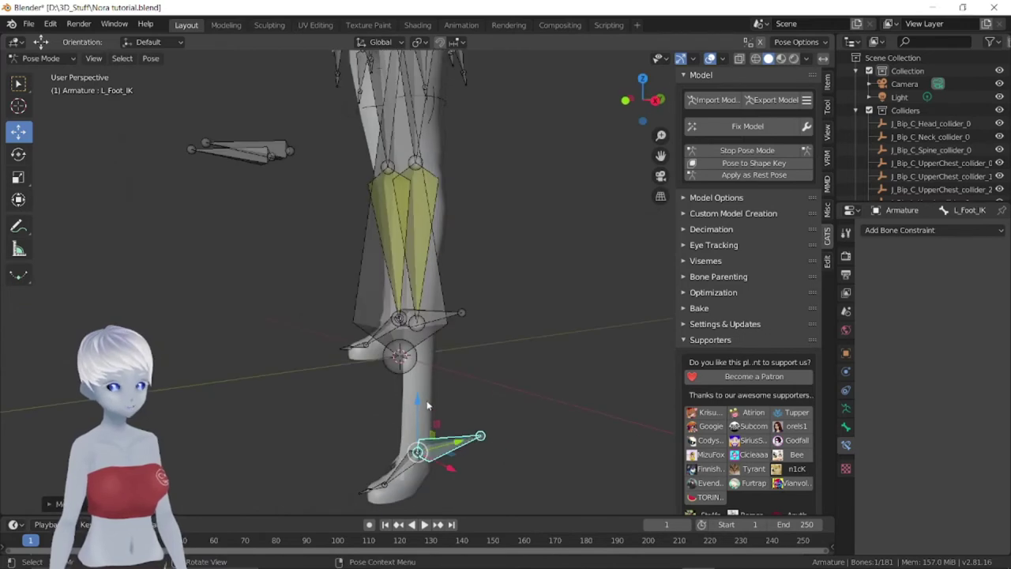
{"action": "key", "text": "g"}
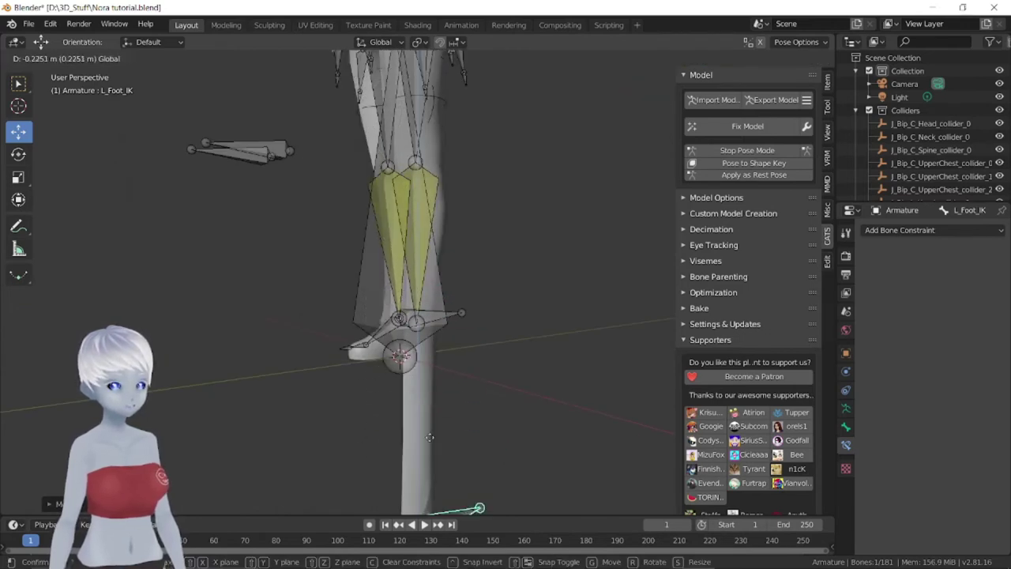
{"action": "left_click", "coordinate": [426, 316]}
{"action": "middle_click_drag", "start_coordinate": [426, 316], "coordinate": [407, 369]}
{"action": "key", "text": "g"}
{"action": "key", "text": "y"}
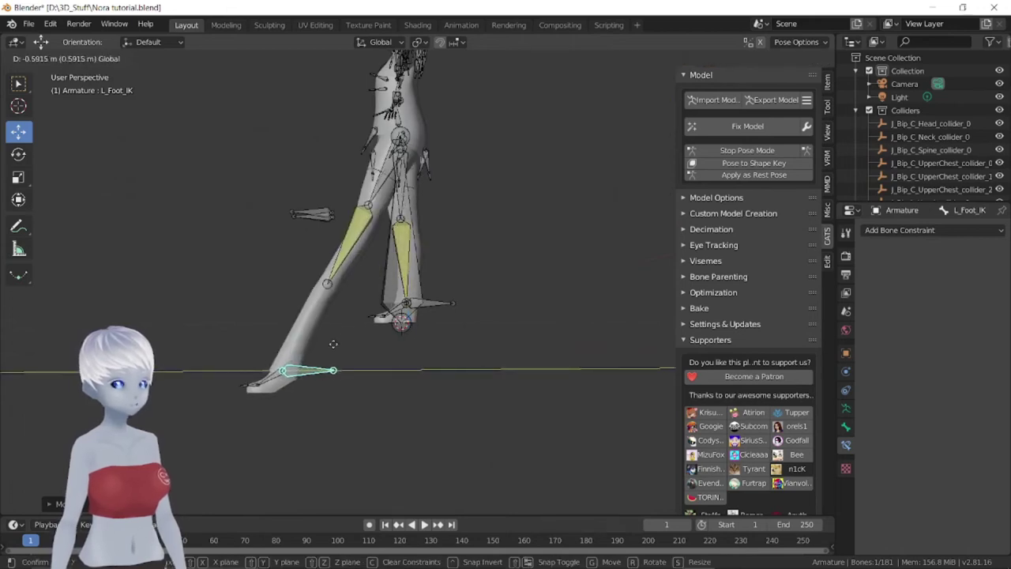
{"action": "key", "text": "Escape"}
Deselect all bones and look over both feet
{"action": "middle_click_drag", "start_coordinate": [438, 302], "coordinate": [411, 275]}
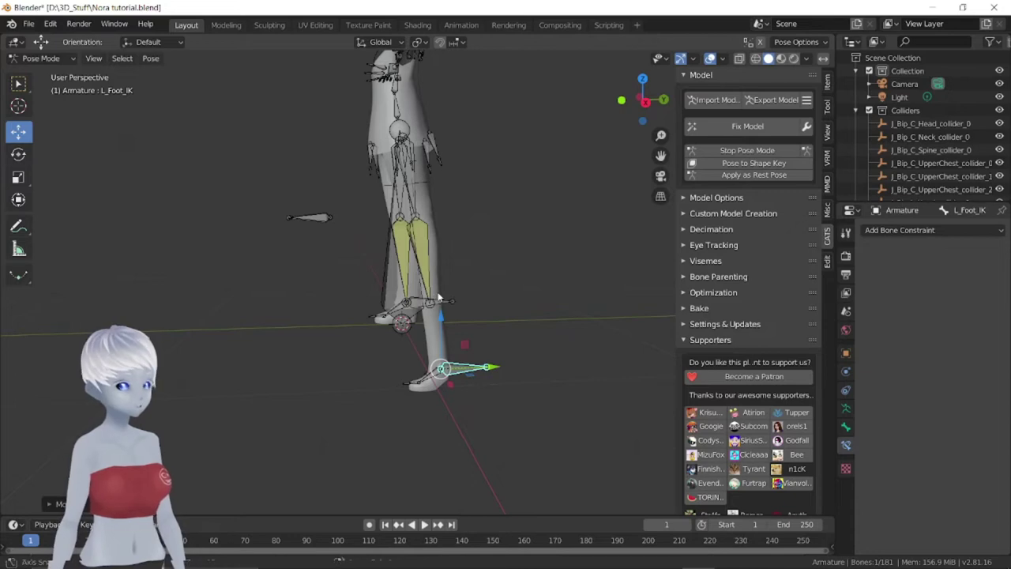
{"action": "scroll", "coordinate": [439, 297], "scroll_direction": "up", "scroll_amount": 5}
{"action": "mouse_move", "coordinate": [440, 297]}
{"action": "middle_mouse_down"}
{"action": "mouse_move", "coordinate": [368, 275]}
{"action": "mouse_move", "coordinate": [413, 314]}
{"action": "middle_mouse_up"}
{"action": "scroll", "coordinate": [416, 338], "scroll_direction": "down", "scroll_amount": 3}
{"action": "left_click", "coordinate": [387, 354]}
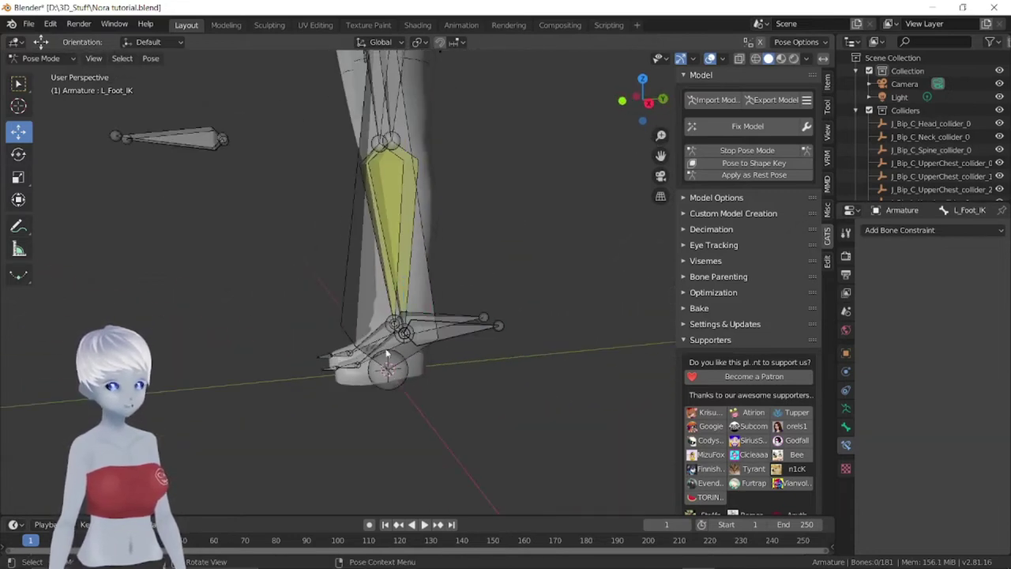
{"action": "middle_click_drag", "start_coordinate": [385, 345], "coordinate": [417, 353]}
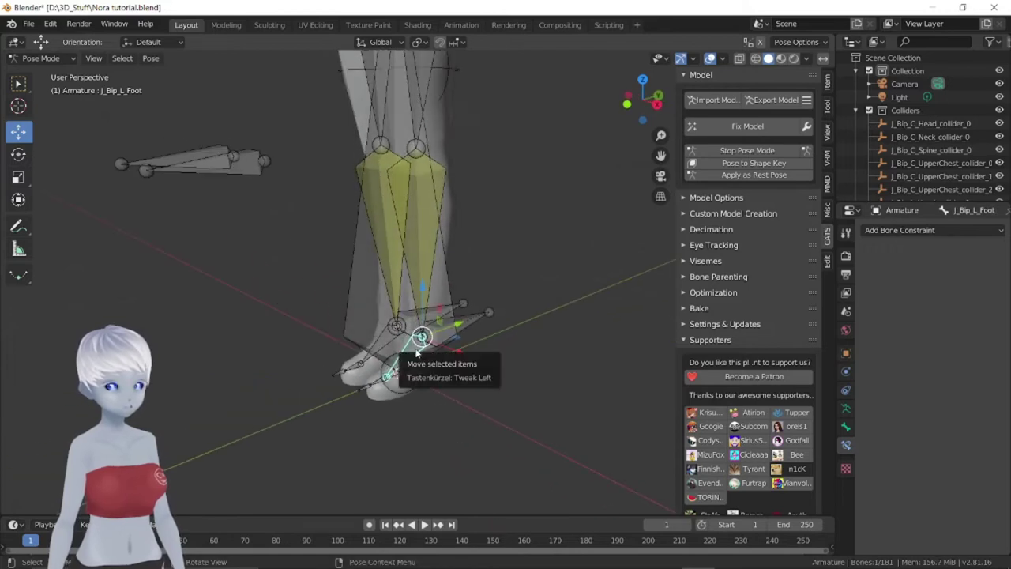
Add a Copy Location constraint on the left foot bone targeting J_Bip_L_LowerLeg, Head/Tail 1.0
{"action": "left_click", "coordinate": [920, 231]}
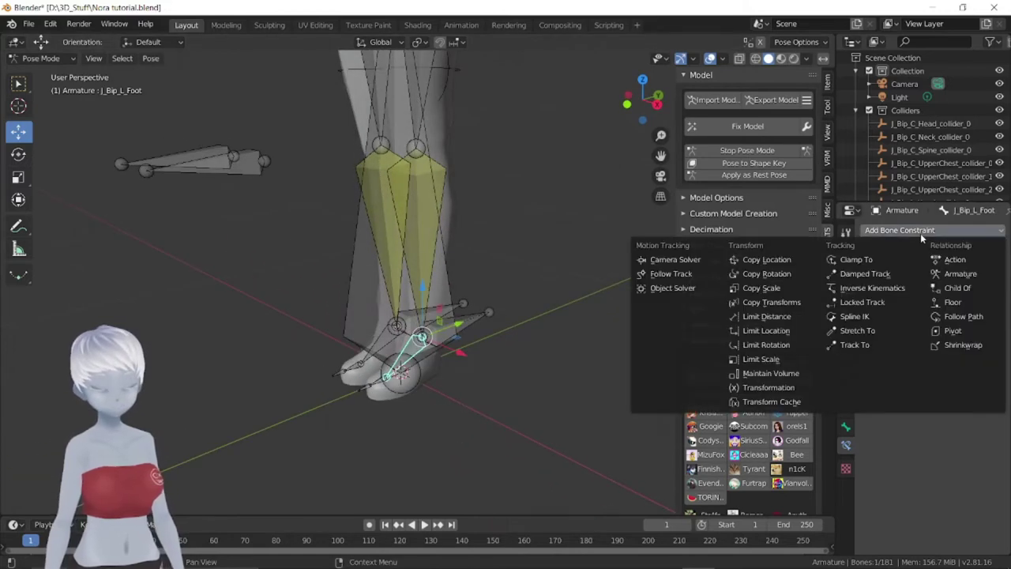
{"action": "left_click", "coordinate": [782, 269]}
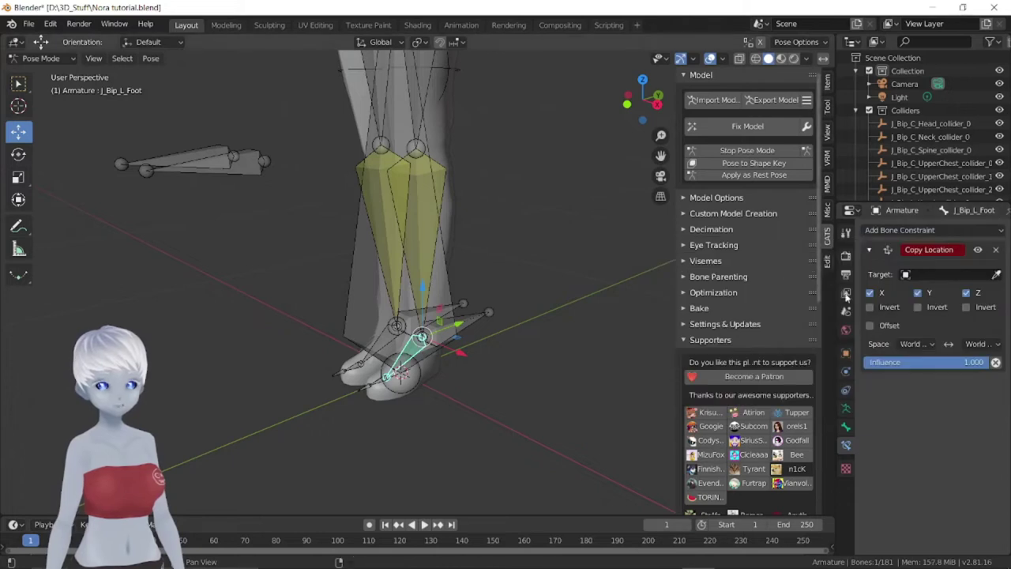
{"action": "left_click", "coordinate": [932, 275]}
{"action": "left_click", "coordinate": [900, 292]}
{"action": "left_click", "coordinate": [901, 293]}
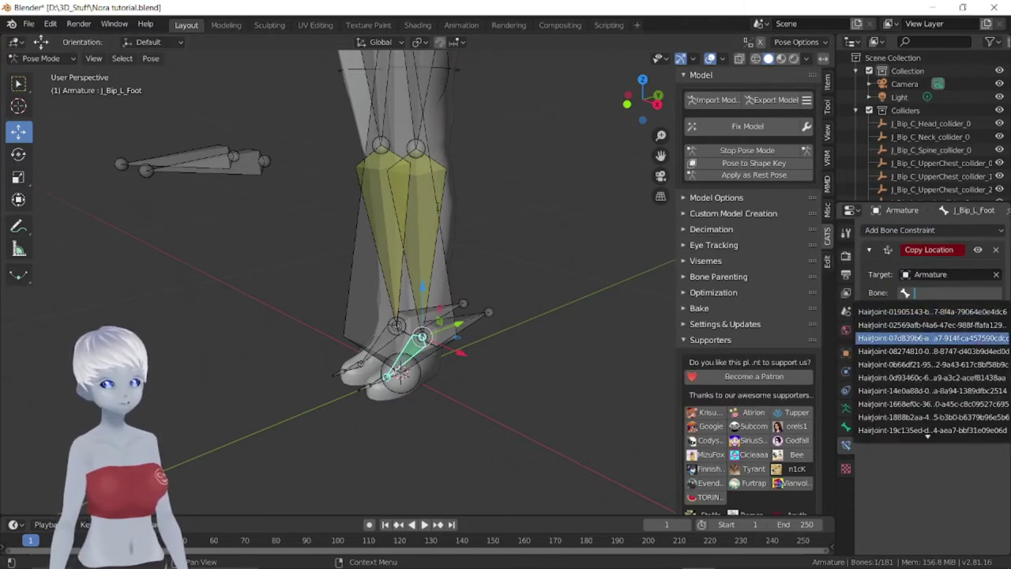
{"action": "key", "text": "Down"}
{"action": "key", "text": "Down"}
{"action": "key", "text": "Down"}
{"action": "key", "text": "Down"}
{"action": "key", "text": "Down"}
{"action": "key", "text": "Down"}
{"action": "key", "text": "Down"}
{"action": "key", "text": "Down"}
{"action": "key", "text": "Down"}
{"action": "key", "text": "Down"}
{"action": "key", "text": "Down"}
{"action": "key", "text": "Down"}
{"action": "key", "text": "Down"}
{"action": "type", "text": "leg"}
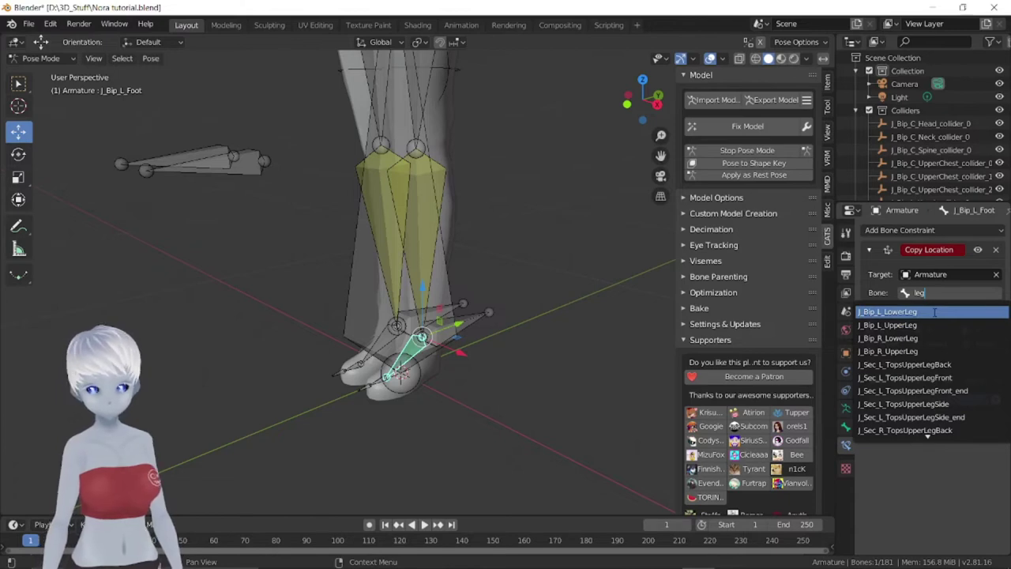
{"action": "left_click", "coordinate": [934, 315]}
{"action": "middle_click_drag", "start_coordinate": [463, 250], "coordinate": [521, 260]}
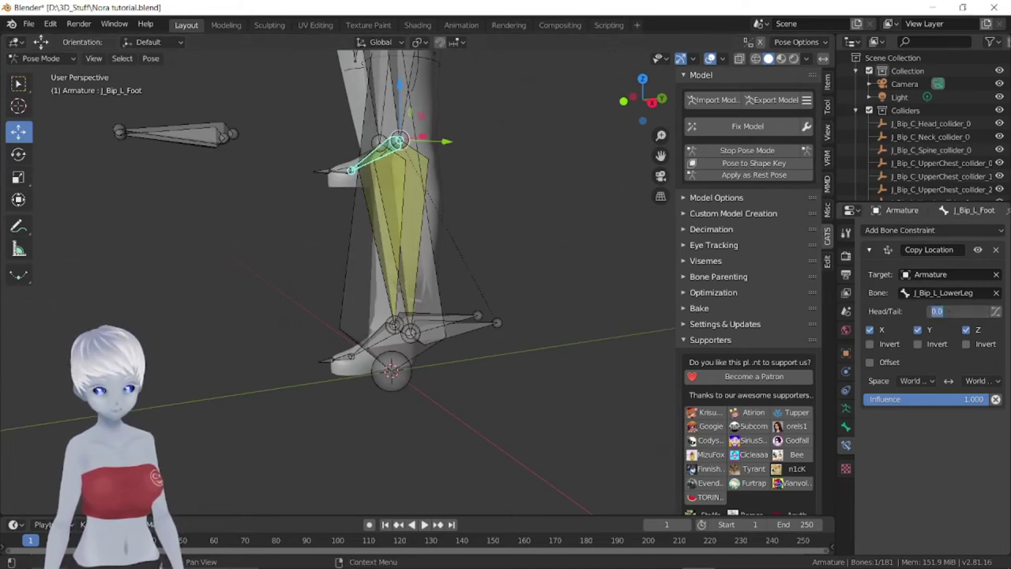
{"action": "type", "text": "1.000"}
{"action": "key", "text": "Return"}
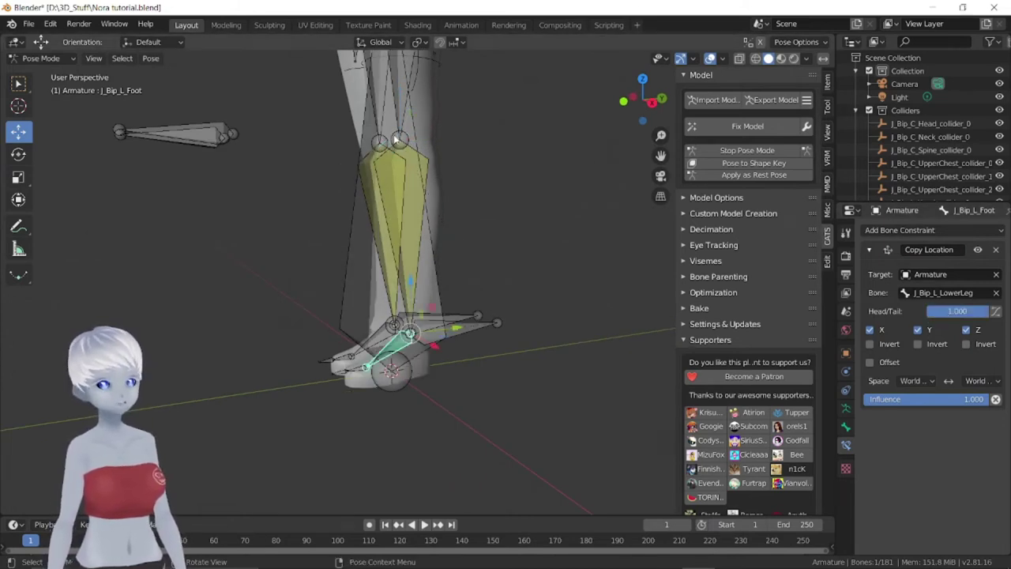
Move L_Foot_IK to test the constrained left leg, then start a constraint for the right foot
{"action": "middle_click_drag", "start_coordinate": [422, 361], "coordinate": [440, 333]}
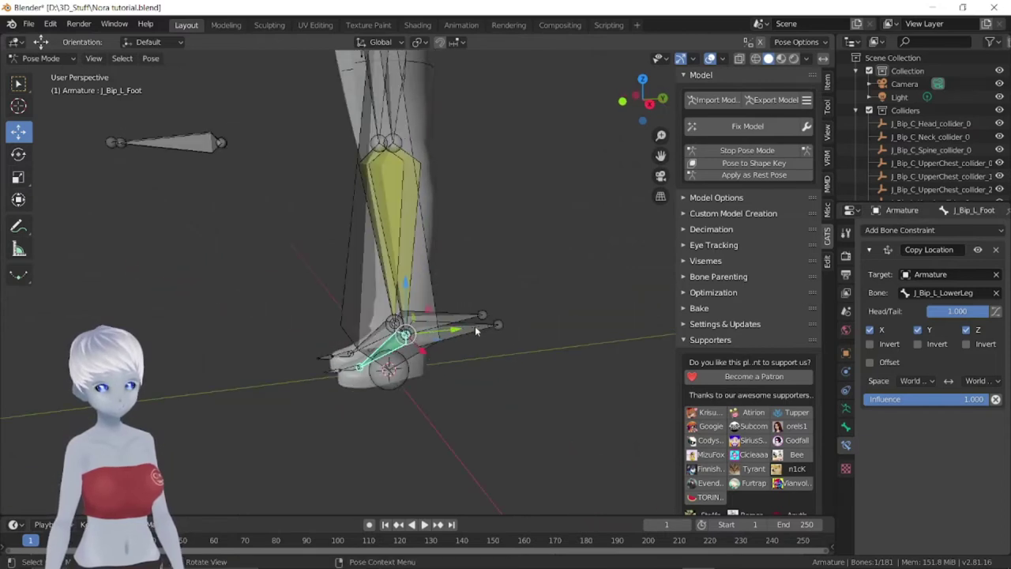
{"action": "left_click", "coordinate": [474, 329]}
{"action": "key", "text": "g"}
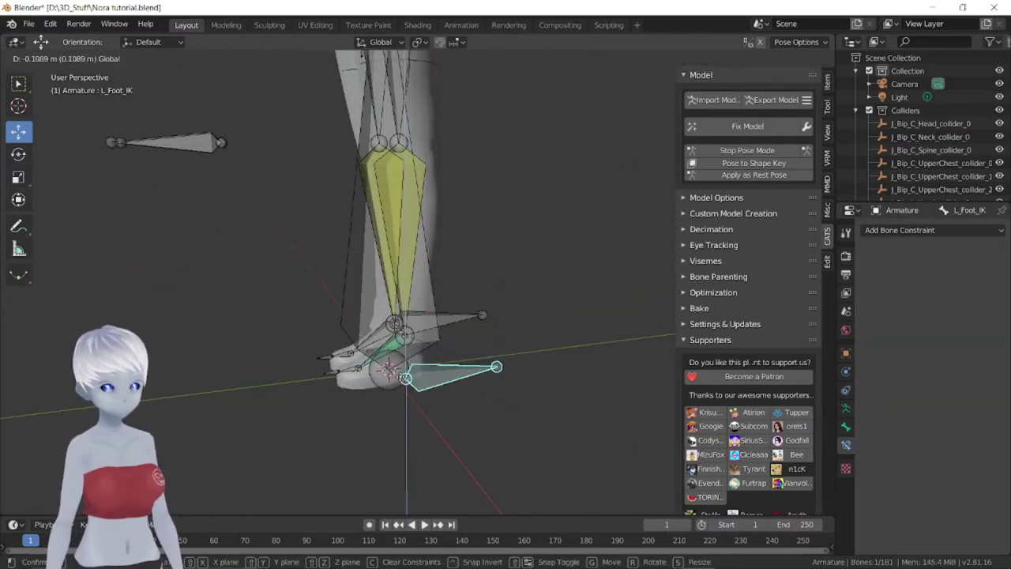
{"action": "left_click", "coordinate": [492, 377]}
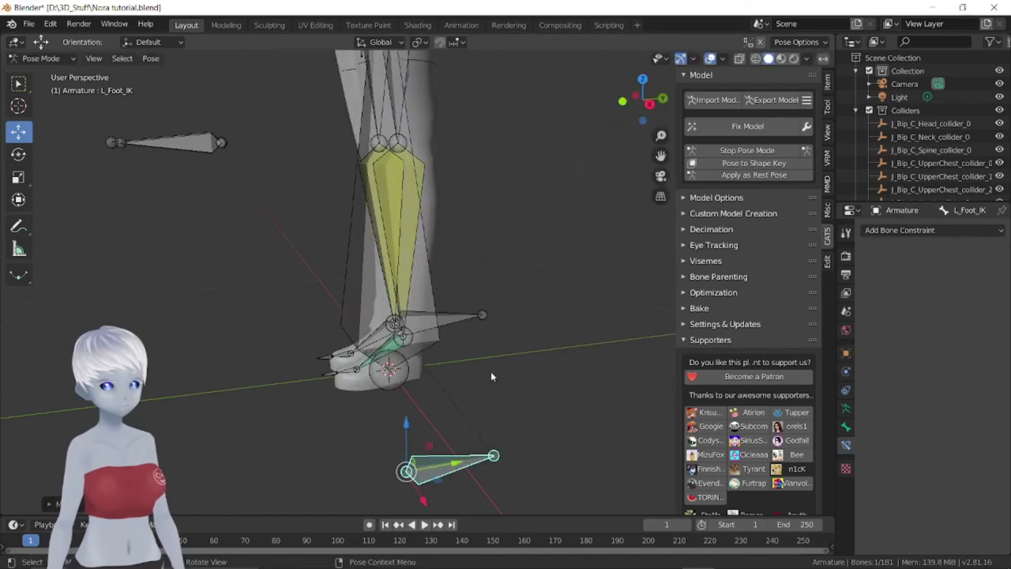
{"action": "left_click_drag", "start_coordinate": [441, 468], "coordinate": [470, 462]}
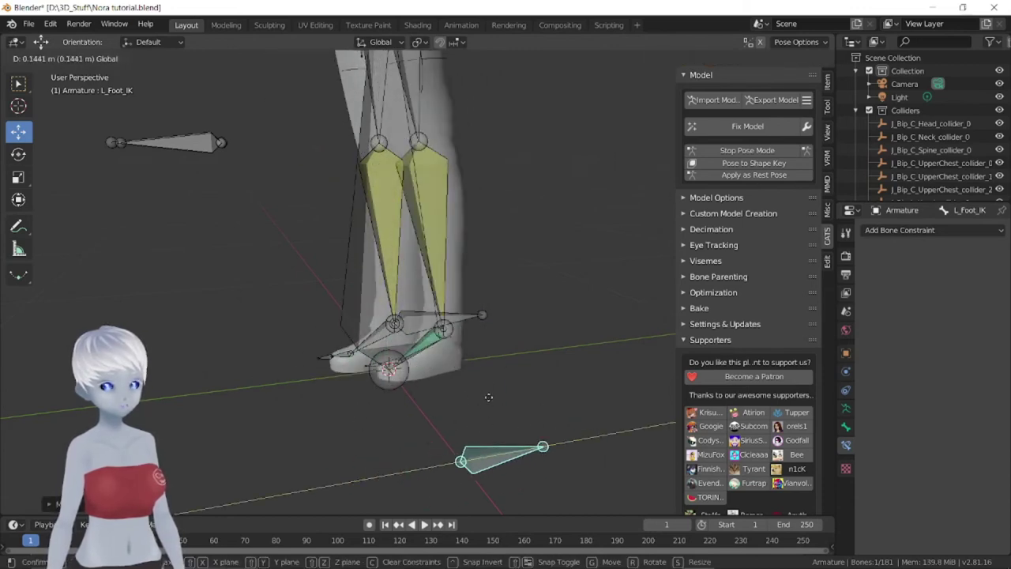
{"action": "mouse_move", "coordinate": [480, 341]}
{"action": "middle_mouse_down"}
{"action": "mouse_move", "coordinate": [384, 343]}
{"action": "mouse_move", "coordinate": [577, 423]}
{"action": "middle_mouse_up"}
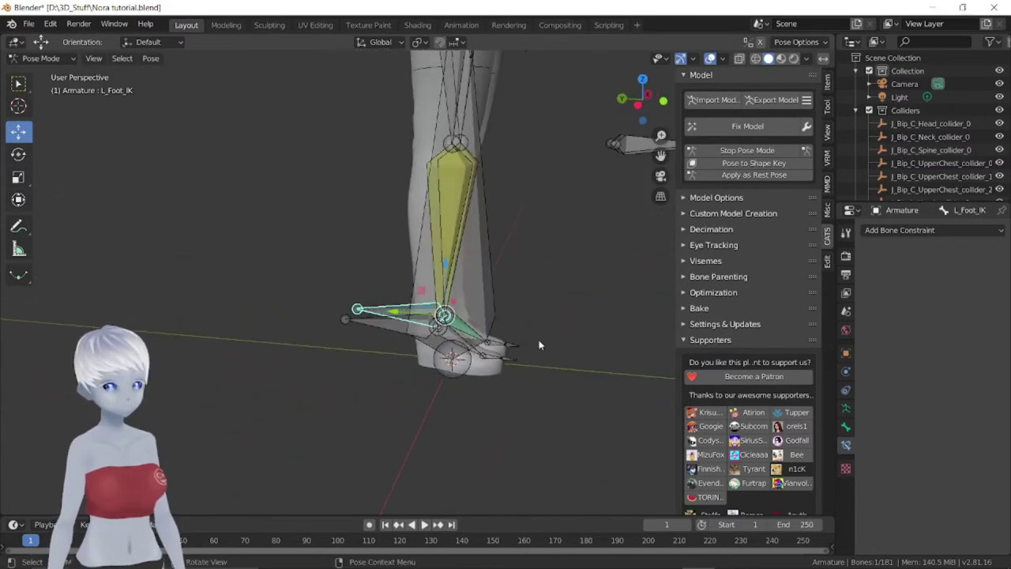
{"action": "left_click", "coordinate": [424, 325]}
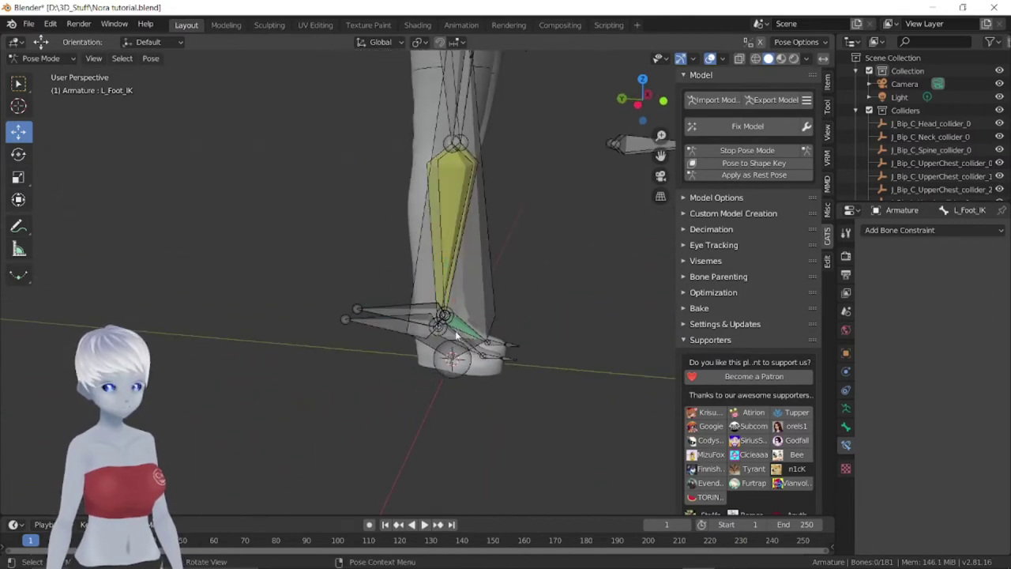
{"action": "left_click", "coordinate": [904, 226]}
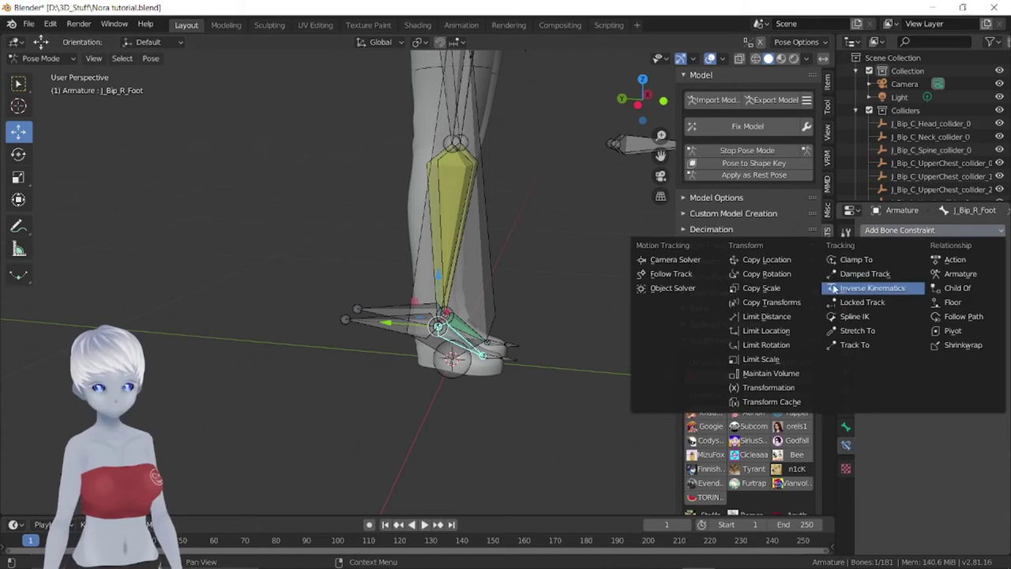
Add Copy Location to the right foot bone, targeting Armature bone J_Bip_R_LowerLeg with Head/Tail 1.0
{"action": "left_click", "coordinate": [784, 260]}
{"action": "left_click", "coordinate": [948, 274]}
{"action": "left_click", "coordinate": [909, 286]}
{"action": "left_click", "coordinate": [952, 292]}
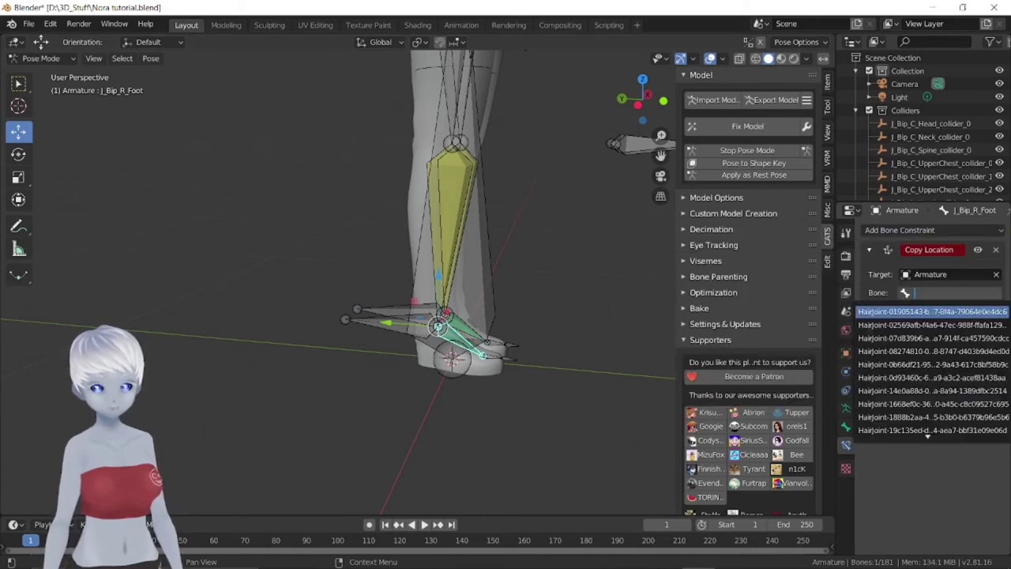
{"action": "type", "text": "leg"}
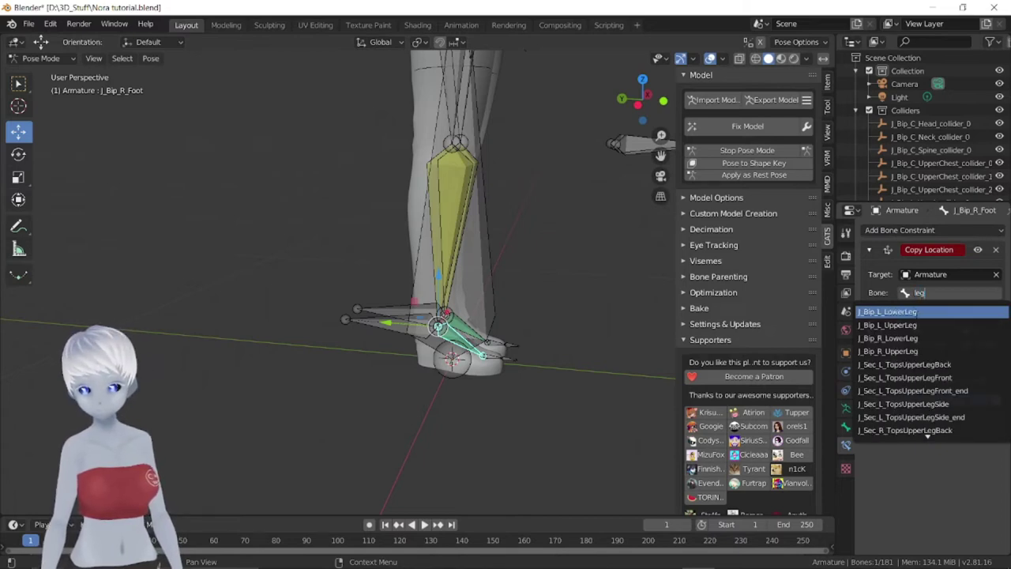
{"action": "key", "text": "Down"}
{"action": "key", "text": "Down"}
{"action": "left_click", "coordinate": [910, 338]}
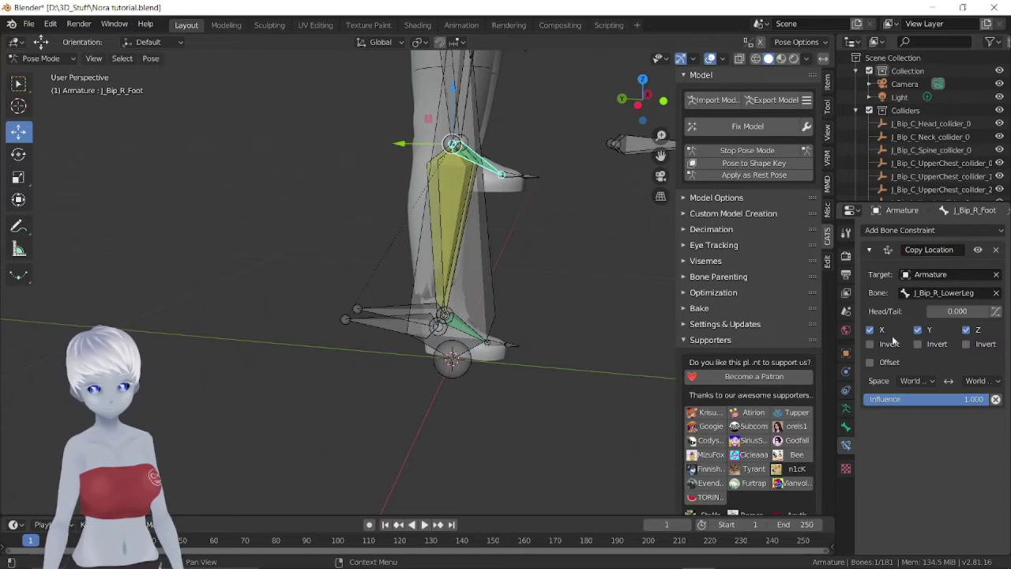
{"action": "key", "text": "Return"}
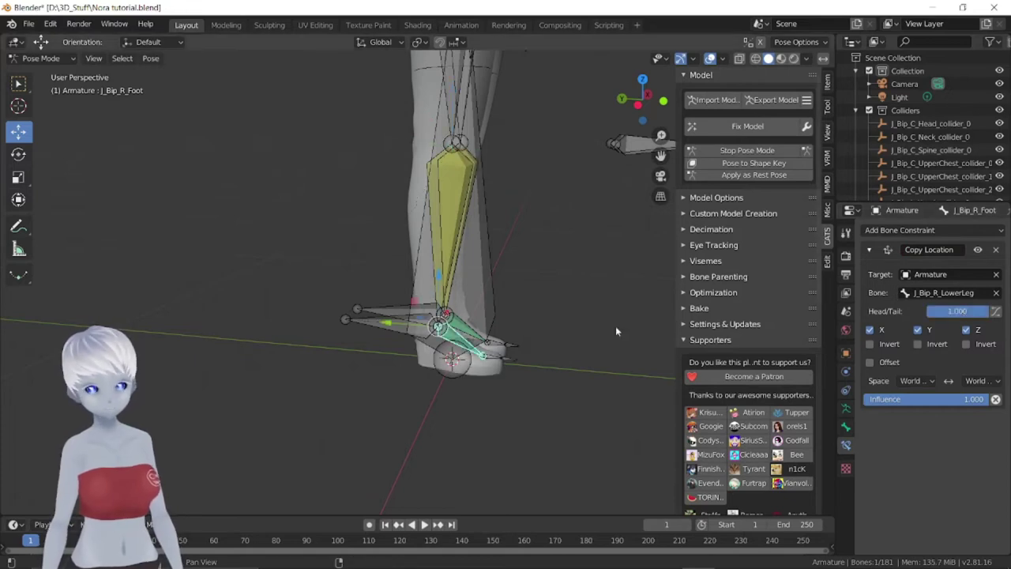
{"action": "mouse_move", "coordinate": [541, 348]}
{"action": "middle_mouse_down"}
{"action": "mouse_move", "coordinate": [362, 247]}
{"action": "mouse_move", "coordinate": [271, 235]}
{"action": "mouse_move", "coordinate": [519, 348]}
{"action": "mouse_move", "coordinate": [514, 366]}
{"action": "mouse_move", "coordinate": [498, 357]}
{"action": "mouse_move", "coordinate": [481, 317]}
{"action": "middle_mouse_up"}
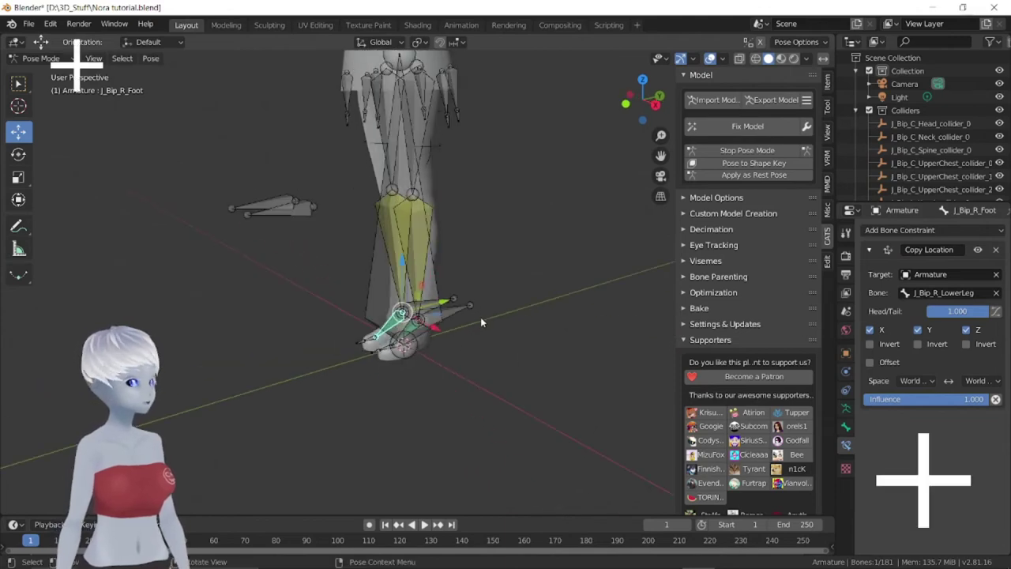
Save the rig, then enter Edit Mode with both lower-arm bones selected
{"action": "key", "text": "ctrl+s"}
{"action": "mouse_move", "coordinate": [479, 357]}
{"action": "middle_mouse_down"}
{"action": "mouse_move", "coordinate": [493, 311]}
{"action": "mouse_move", "coordinate": [476, 308]}
{"action": "mouse_move", "coordinate": [440, 221]}
{"action": "mouse_move", "coordinate": [414, 288]}
{"action": "middle_mouse_up"}
{"action": "left_click", "coordinate": [495, 351]}
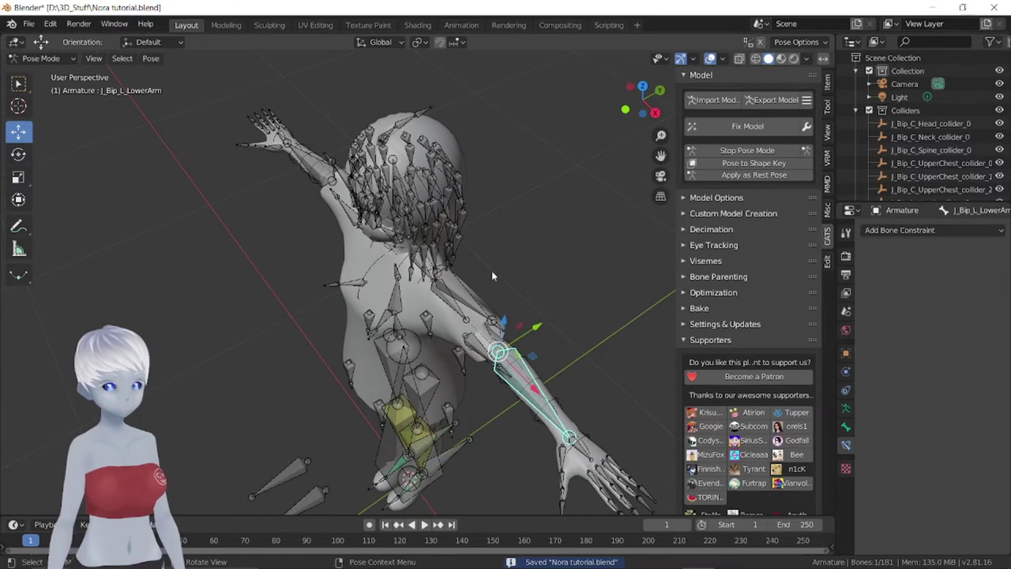
{"action": "left_click", "coordinate": [41, 58]}
{"action": "left_click", "coordinate": [42, 87]}
{"action": "mouse_move", "coordinate": [340, 269]}
{"action": "middle_mouse_down"}
{"action": "mouse_move", "coordinate": [371, 300]}
{"action": "mouse_move", "coordinate": [363, 324]}
{"action": "mouse_move", "coordinate": [266, 222]}
{"action": "middle_mouse_up"}
{"action": "left_click", "coordinate": [296, 248], "text": "shift"}
{"action": "mouse_move", "coordinate": [493, 279]}
{"action": "middle_mouse_down"}
{"action": "mouse_move", "coordinate": [413, 292]}
{"action": "mouse_move", "coordinate": [417, 234]}
{"action": "mouse_move", "coordinate": [430, 237]}
{"action": "middle_mouse_up"}
Nudge the elbow joints along Y and extrude pole bones straight up above both elbows
{"action": "key", "text": "g"}
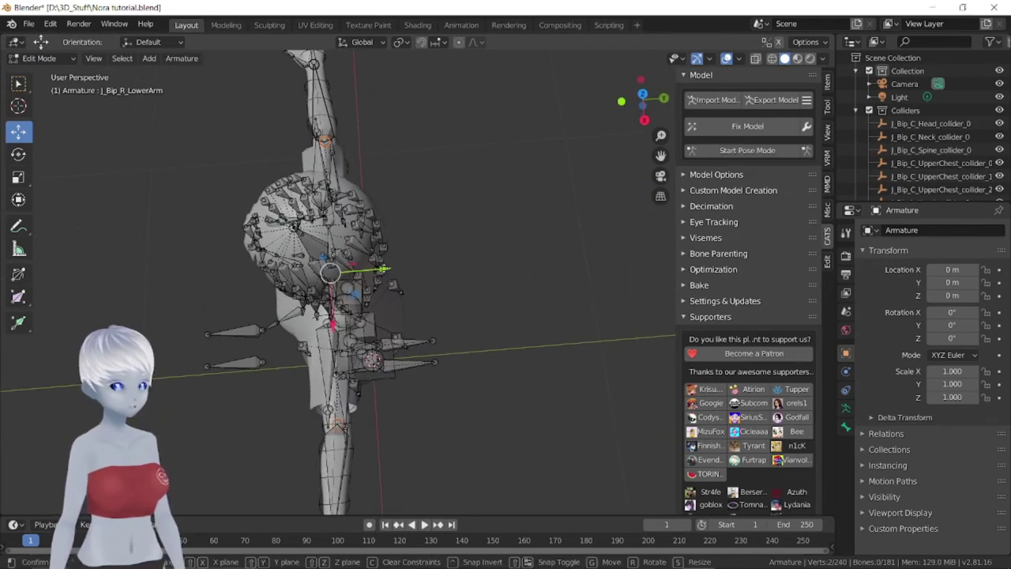
{"action": "key", "text": "y"}
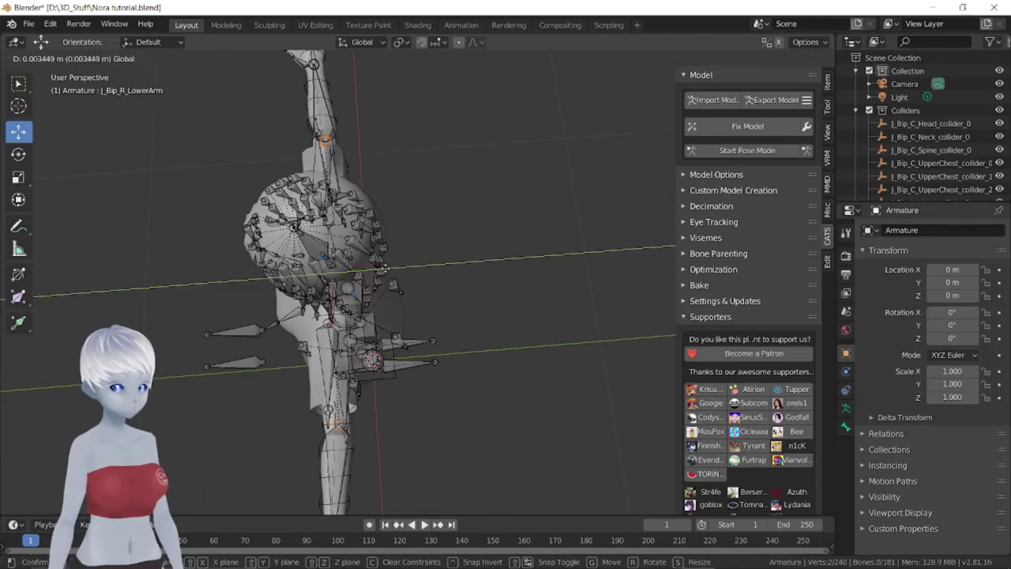
{"action": "left_click", "coordinate": [384, 268]}
{"action": "mouse_move", "coordinate": [384, 269]}
{"action": "middle_mouse_down"}
{"action": "mouse_move", "coordinate": [437, 303]}
{"action": "mouse_move", "coordinate": [427, 283]}
{"action": "middle_mouse_up"}
{"action": "key", "text": "e"}
{"action": "key", "text": "y"}
{"action": "left_click", "coordinate": [431, 194]}
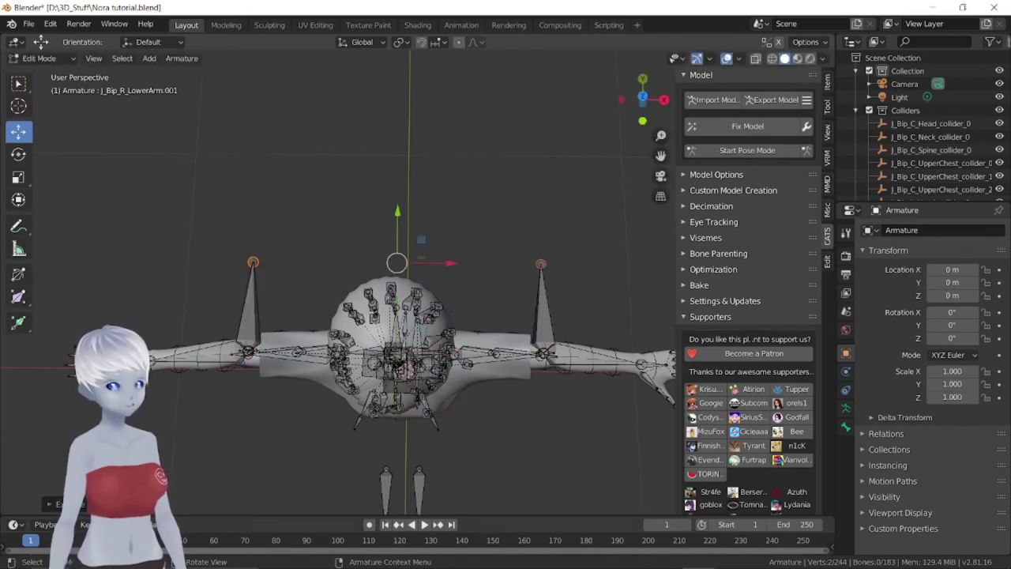
Try extruding hand bones along Y from the forearms, then undo it
{"action": "middle_click_drag", "start_coordinate": [237, 348], "coordinate": [324, 322]}
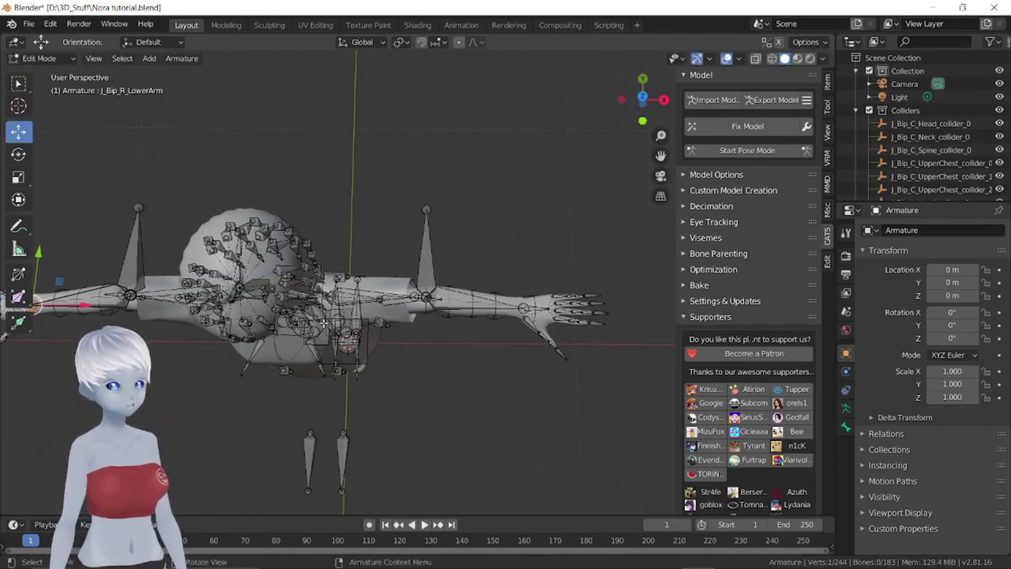
{"action": "left_click", "coordinate": [525, 308]}
{"action": "mouse_move", "coordinate": [525, 308]}
{"action": "middle_mouse_down"}
{"action": "mouse_move", "coordinate": [410, 224]}
{"action": "mouse_move", "coordinate": [438, 241]}
{"action": "middle_mouse_up"}
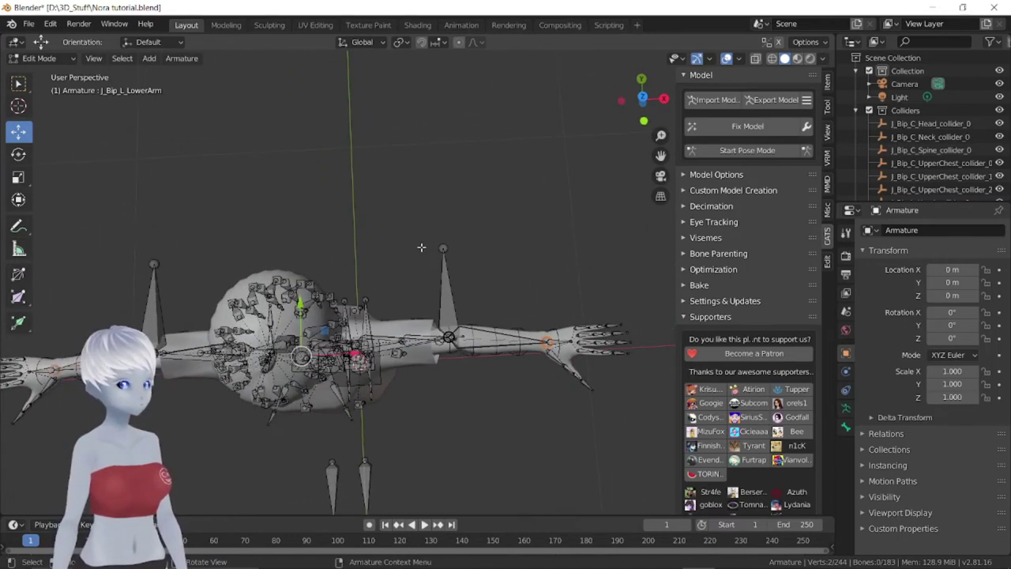
{"action": "key", "text": "e"}
{"action": "key", "text": "y"}
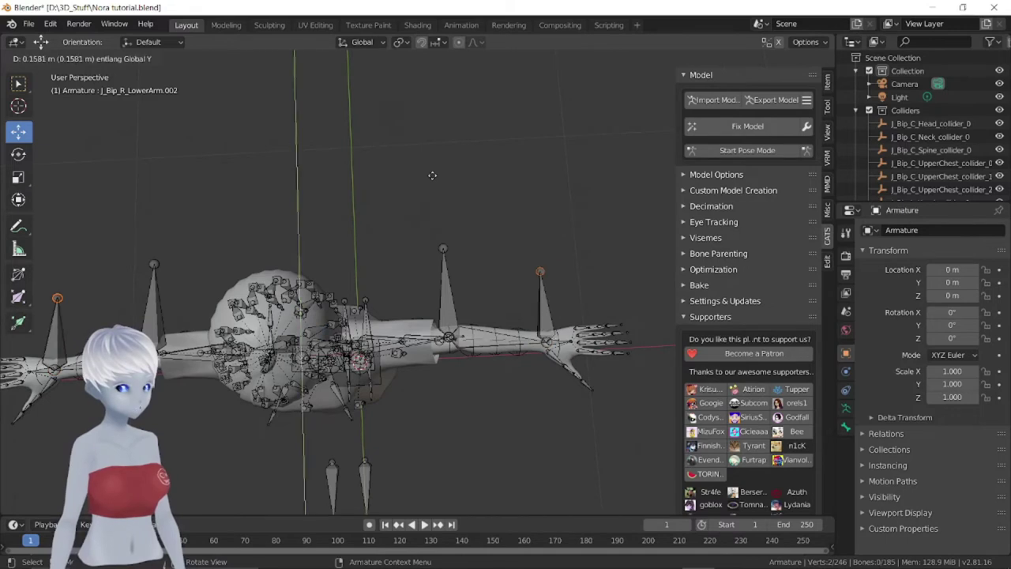
{"action": "left_click", "coordinate": [489, 308]}
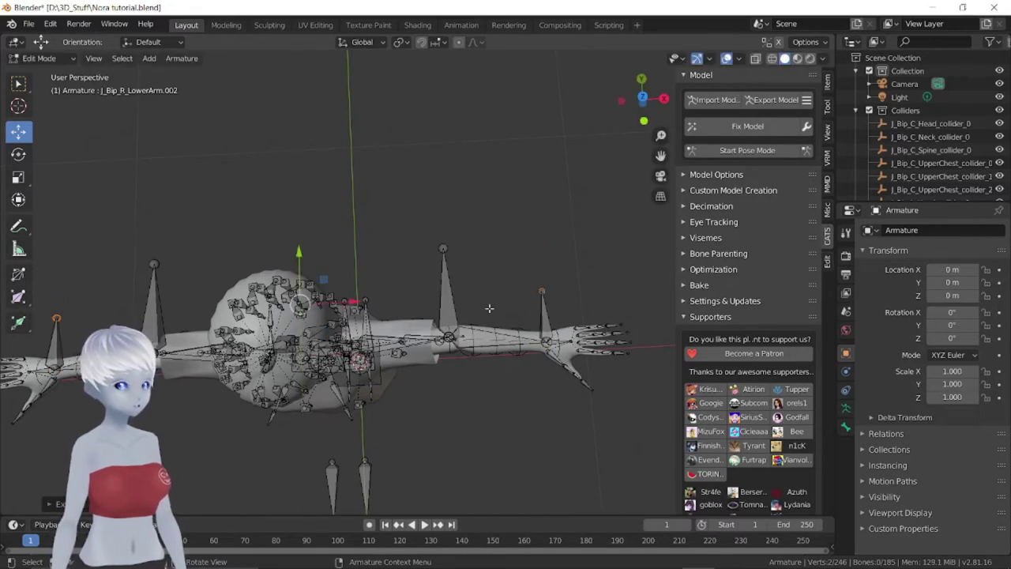
{"action": "key", "text": "ctrl+z"}
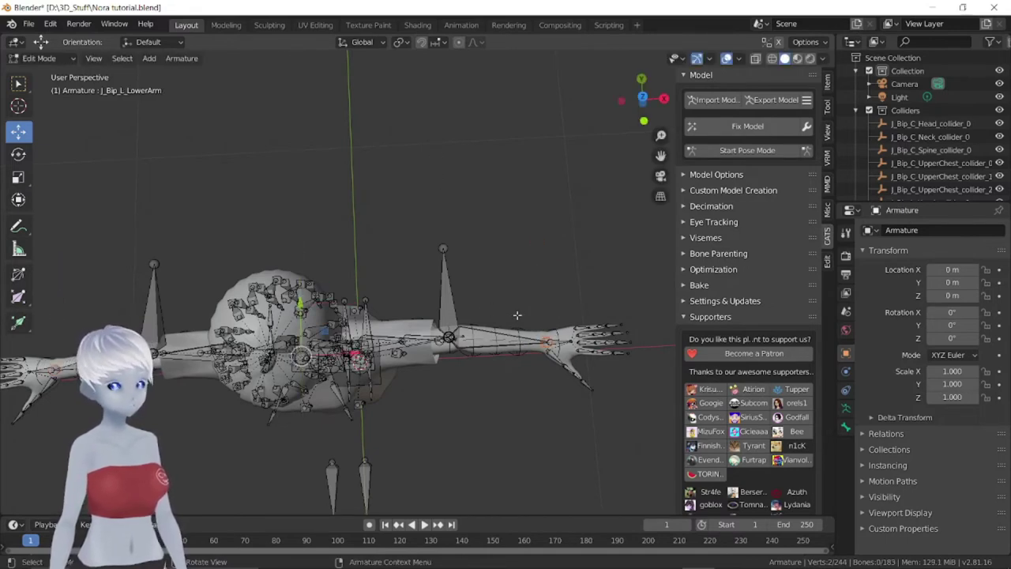
Extrude new bones outward along X from the left and right wrists
{"action": "left_click", "coordinate": [553, 342]}
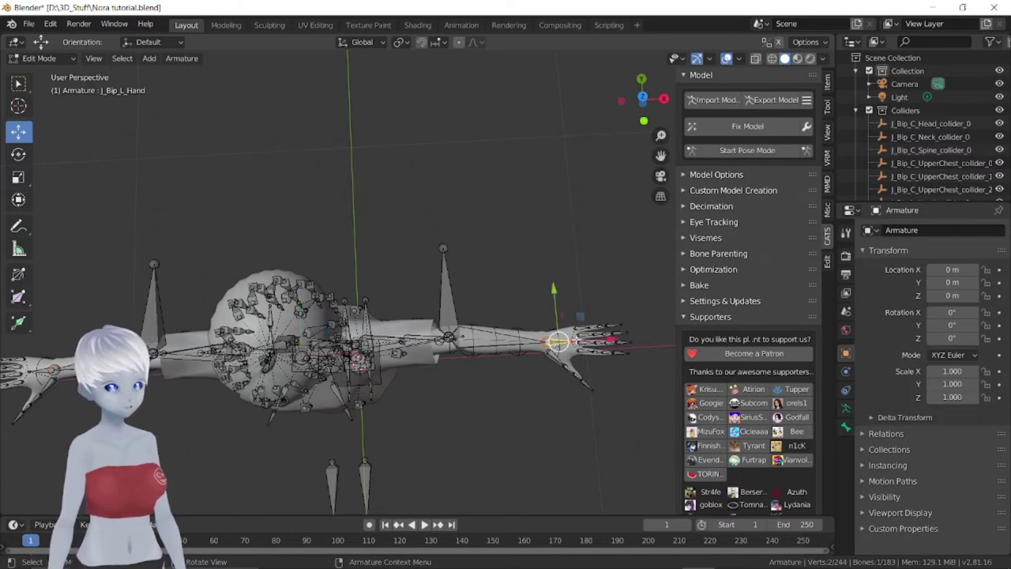
{"action": "left_click", "coordinate": [545, 341]}
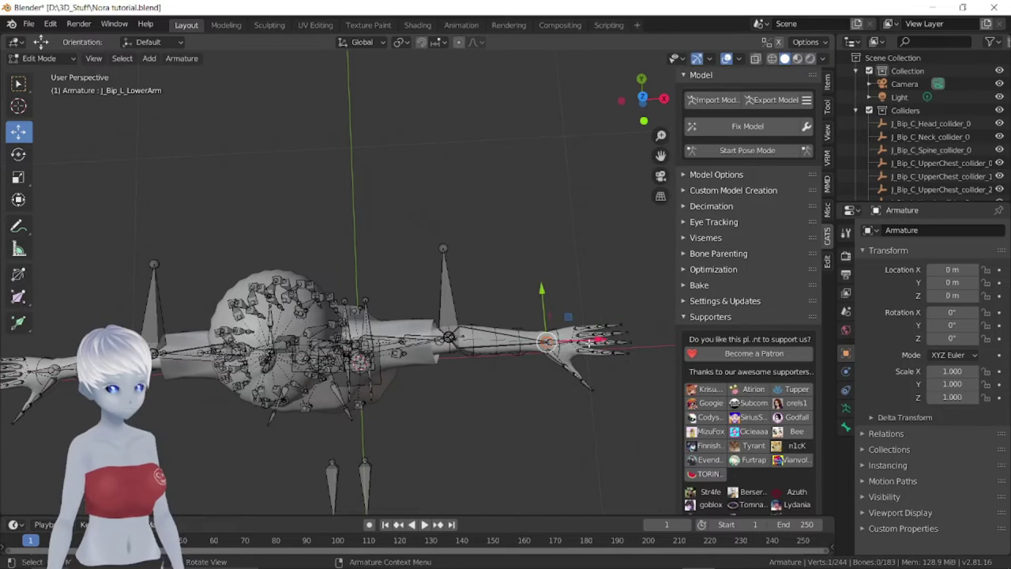
{"action": "key", "text": "e"}
{"action": "key", "text": "x"}
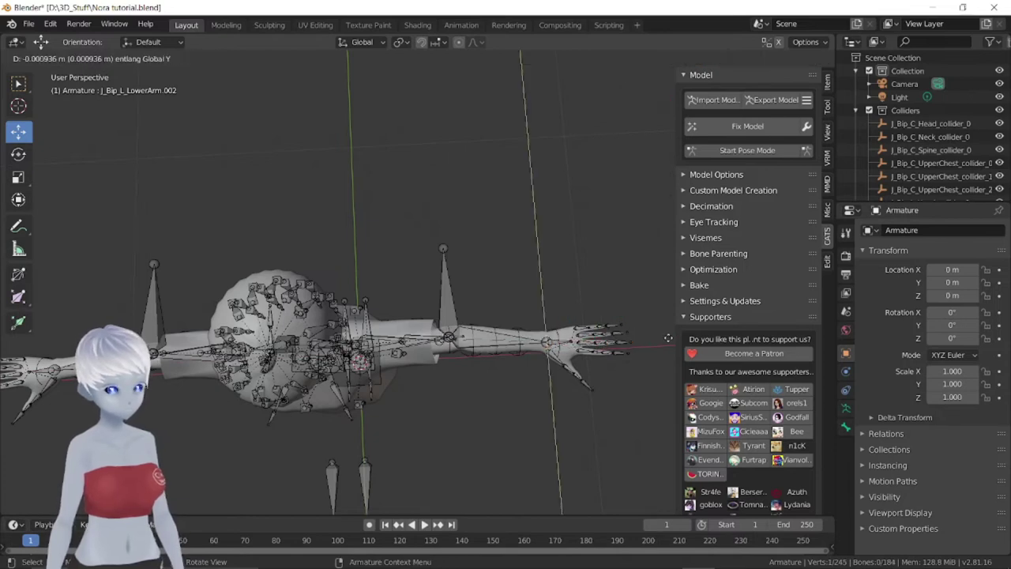
{"action": "left_click", "coordinate": [734, 338]}
{"action": "middle_click_drag", "start_coordinate": [553, 340], "coordinate": [275, 332]}
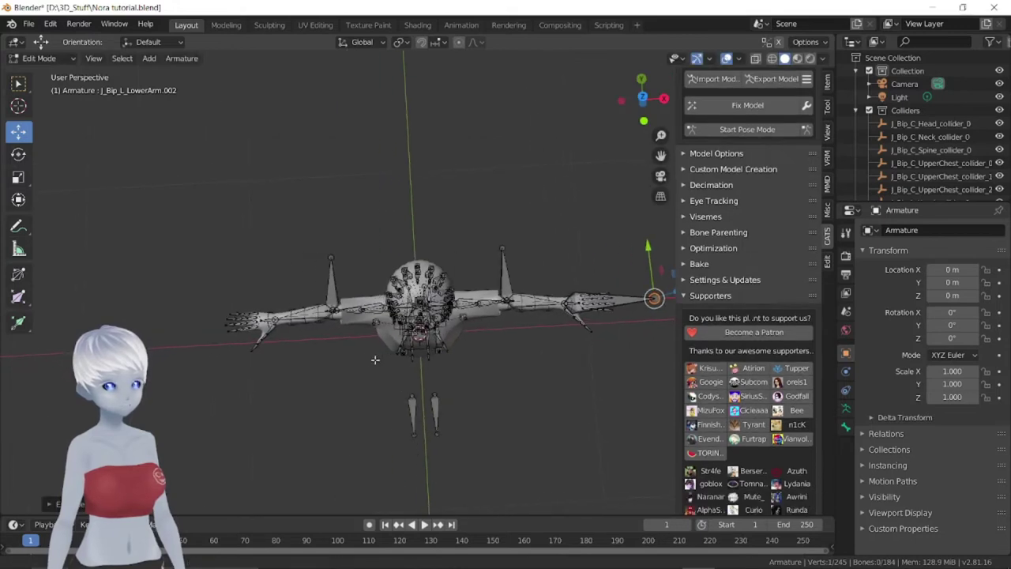
{"action": "left_click", "coordinate": [273, 321]}
{"action": "key", "text": "e"}
{"action": "key", "text": "x"}
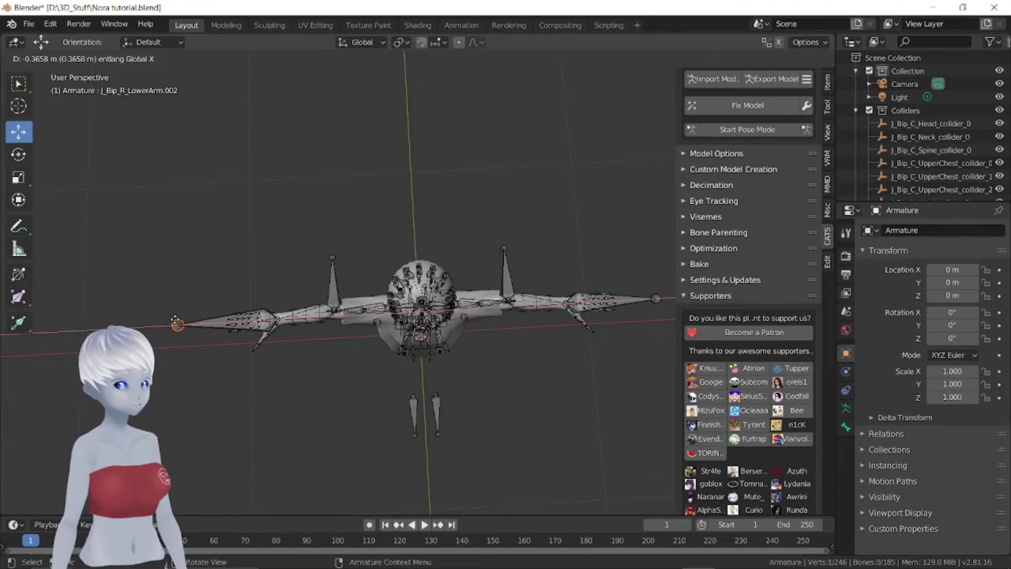
{"action": "left_click", "coordinate": [177, 323]}
Save the file and select the new bone at the left wrist
{"action": "middle_click_drag", "start_coordinate": [177, 323], "coordinate": [141, 215]}
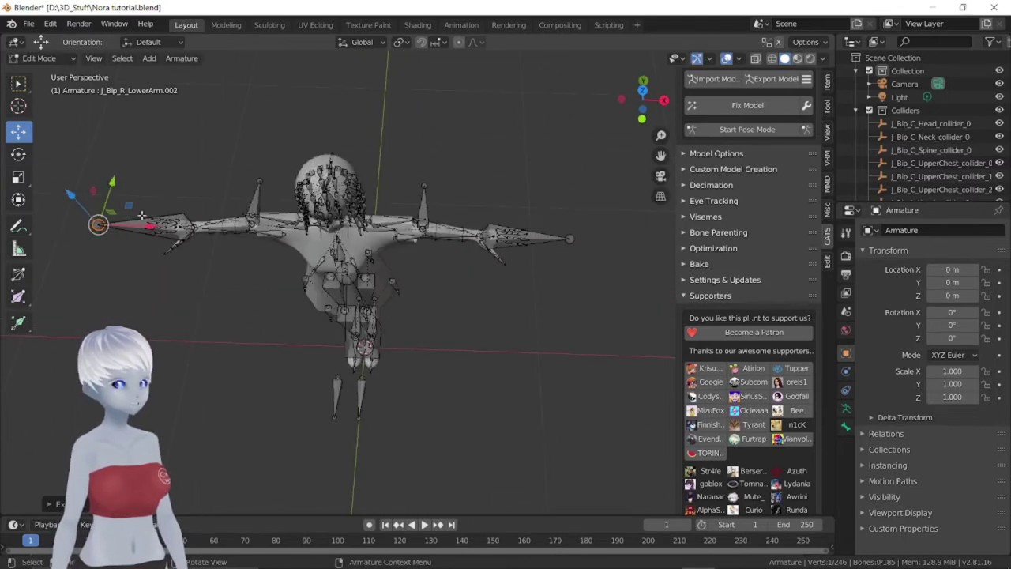
{"action": "middle_click_drag", "start_coordinate": [219, 303], "coordinate": [219, 323]}
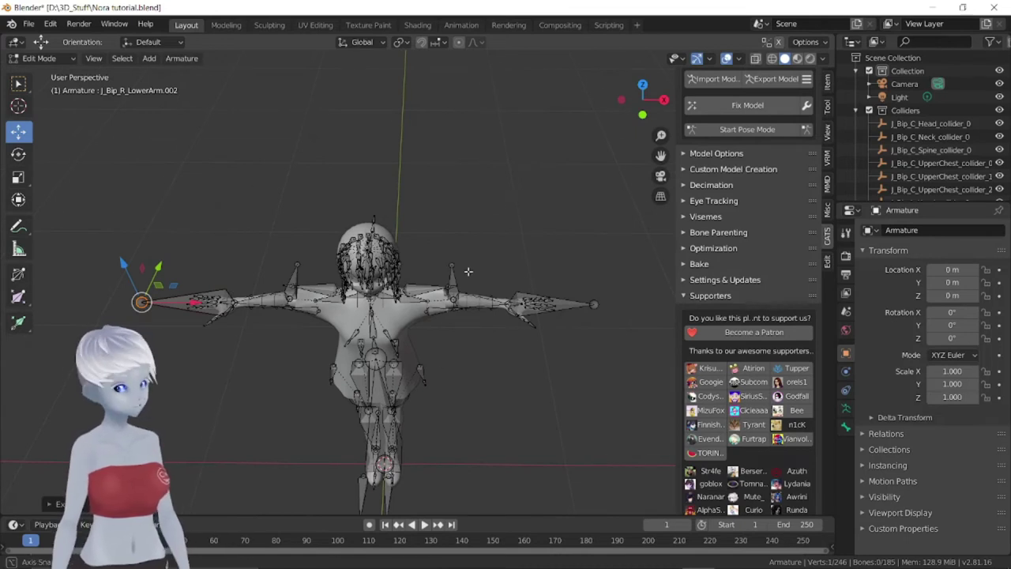
{"action": "scroll", "coordinate": [371, 316], "scroll_direction": "up", "scroll_amount": 2}
{"action": "key", "text": "ctrl+s"}
{"action": "left_click", "coordinate": [588, 345]}
{"action": "scroll", "coordinate": [806, 438], "scroll_direction": "down", "scroll_amount": 1}
Name the new wrist bone L_Hand_IK and clear the parent on both new wrist bones
{"action": "left_click", "coordinate": [846, 427]}
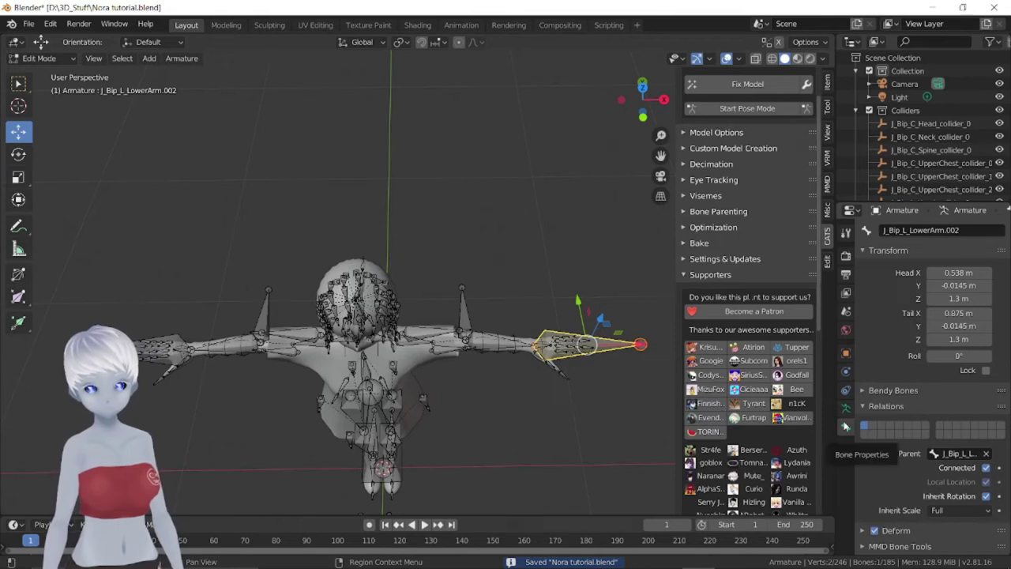
{"action": "left_click", "coordinate": [951, 230]}
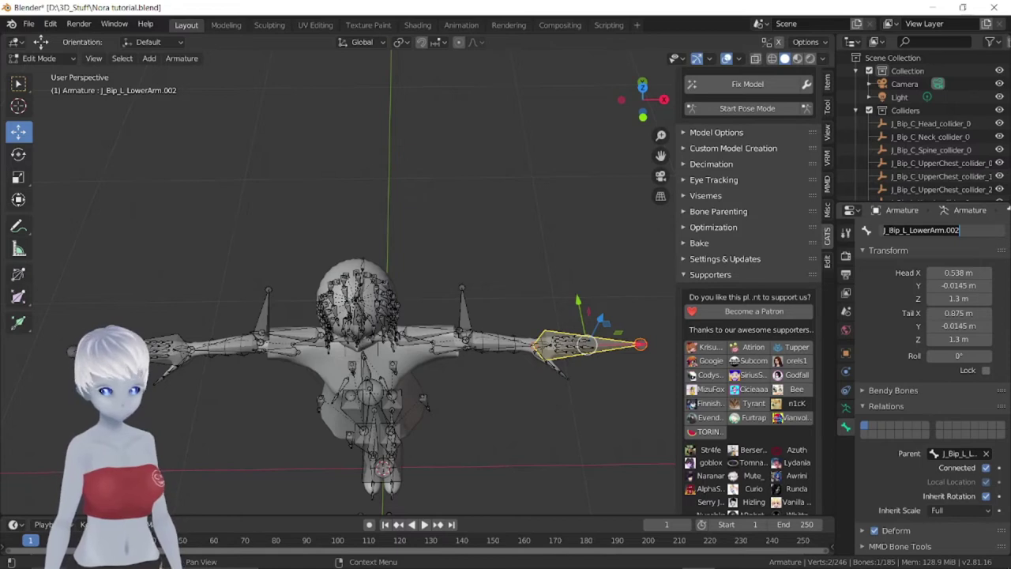
{"action": "type", "text": "L_Hand_I"}
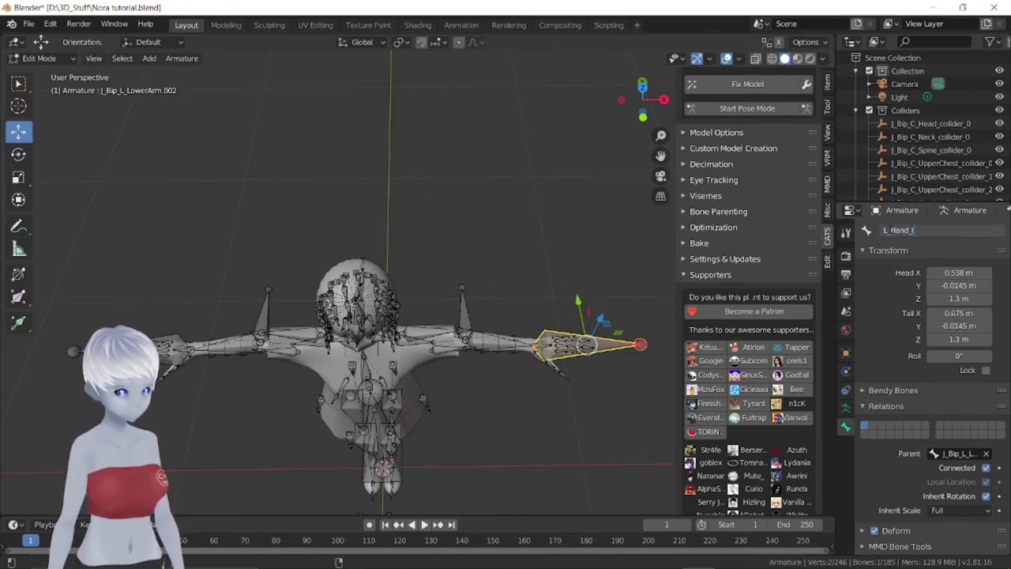
{"action": "type", "text": "K"}
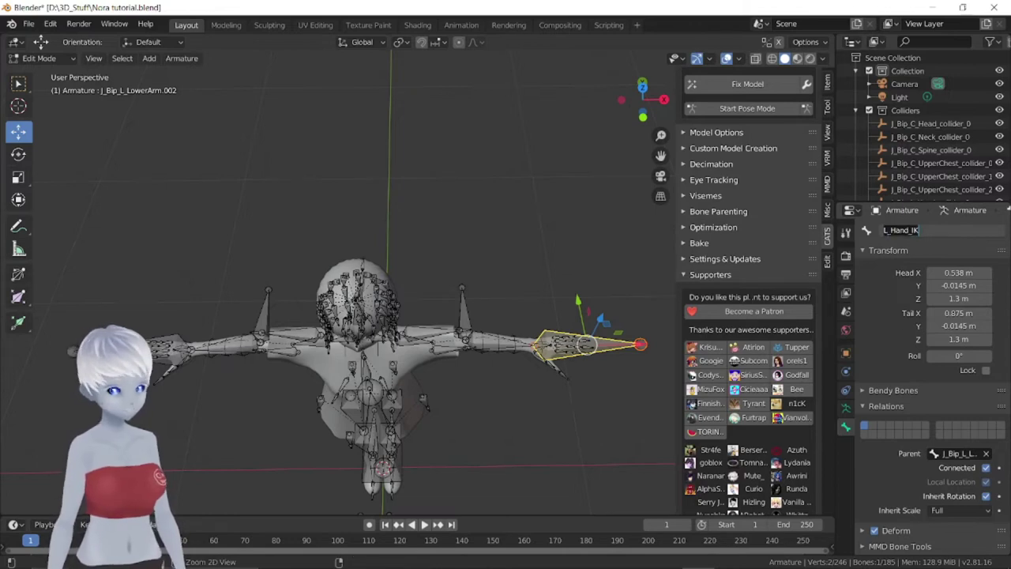
{"action": "key", "text": "Return"}
{"action": "left_click", "coordinate": [986, 454]}
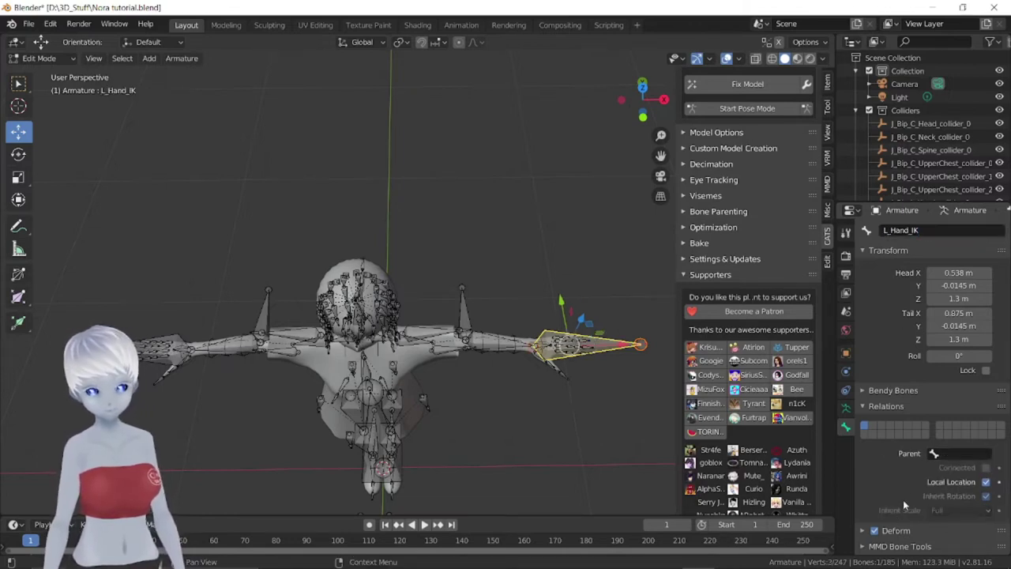
{"action": "left_click", "coordinate": [167, 350]}
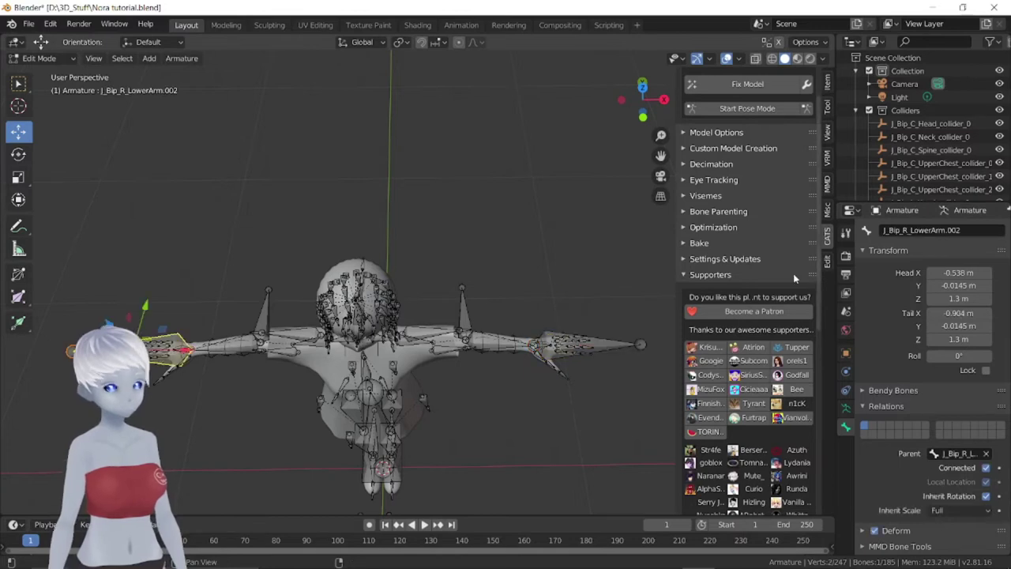
{"action": "left_click", "coordinate": [986, 454]}
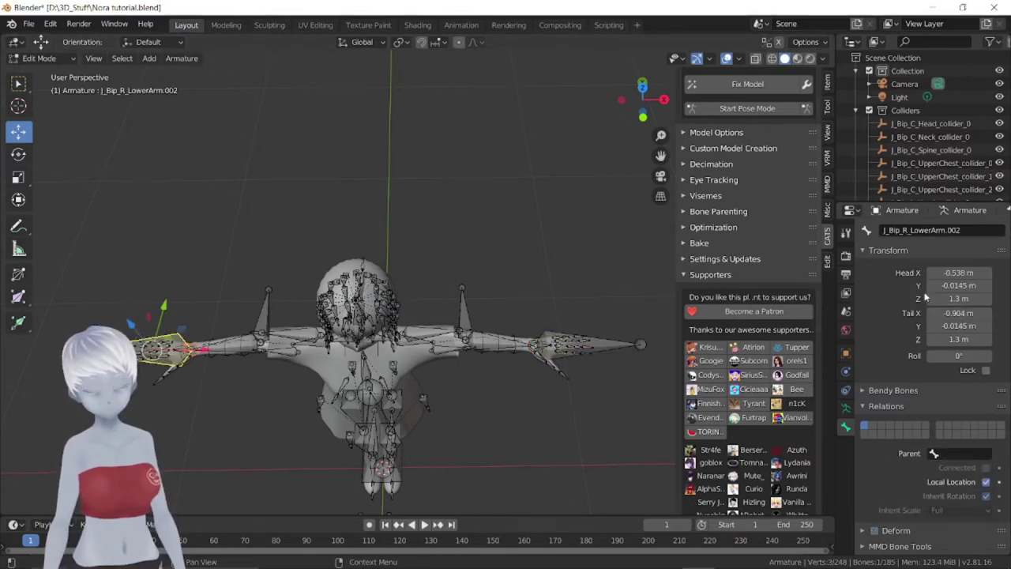
{"action": "left_click", "coordinate": [921, 230]}
{"action": "type", "text": "L_Hand_IK"}
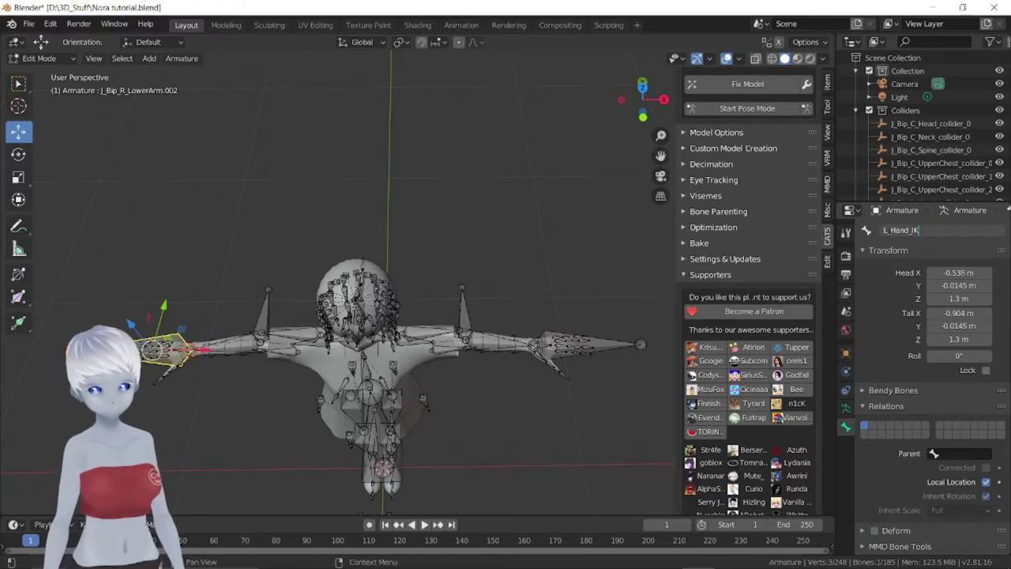
{"action": "left_click", "coordinate": [884, 229]}
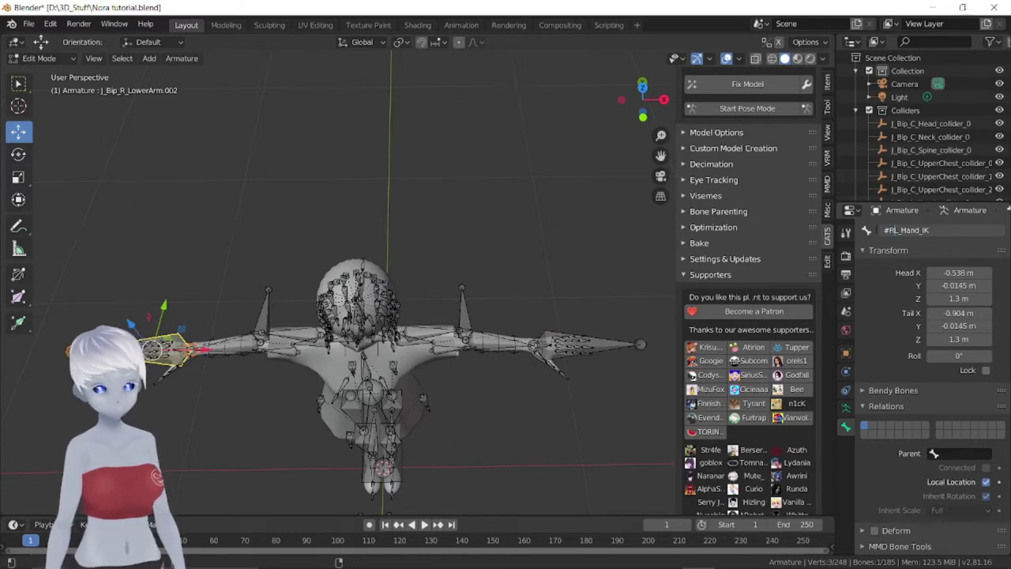
{"action": "key", "text": "Return"}
Rename the upward elbow bones L_Arm_Target and R_Arm_Target
{"action": "left_click", "coordinate": [463, 316]}
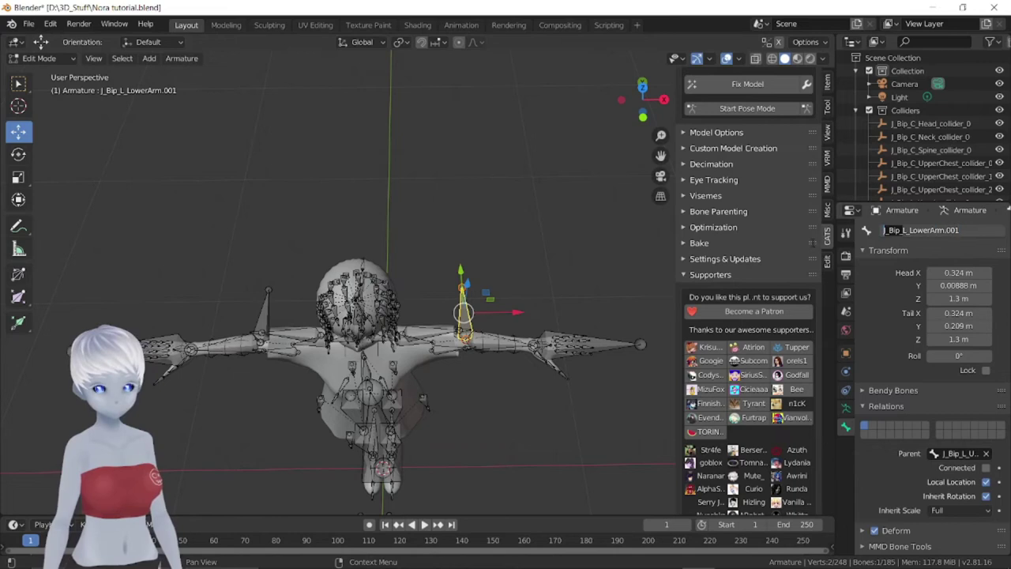
{"action": "left_click", "coordinate": [977, 229]}
{"action": "type", "text": "L_Arm_Targ"}
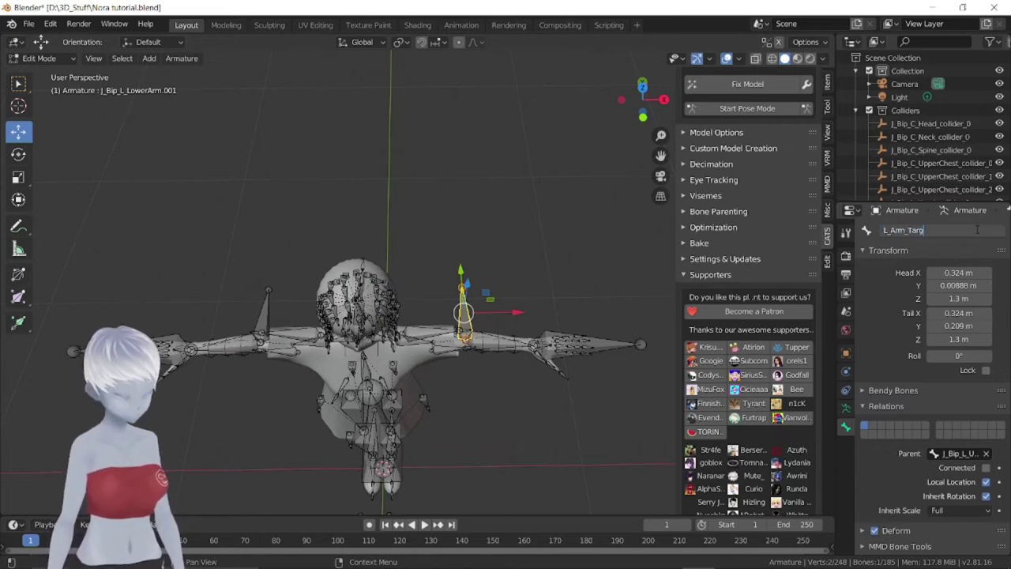
{"action": "key", "text": "Return"}
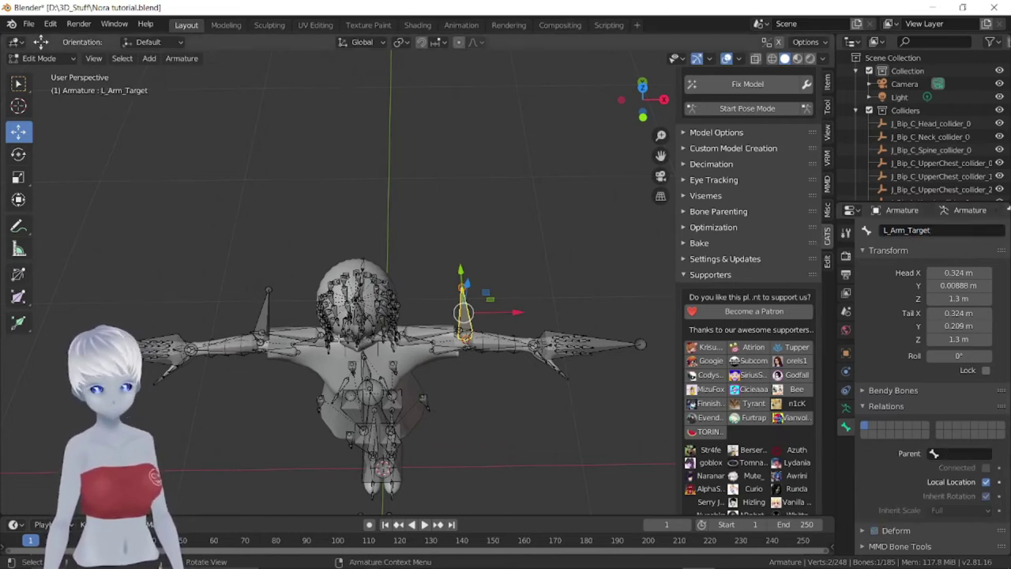
{"action": "left_click", "coordinate": [264, 316]}
{"action": "left_click", "coordinate": [960, 230]}
{"action": "type", "text": "R_Arm_Target"}
{"action": "key", "text": "Return"}
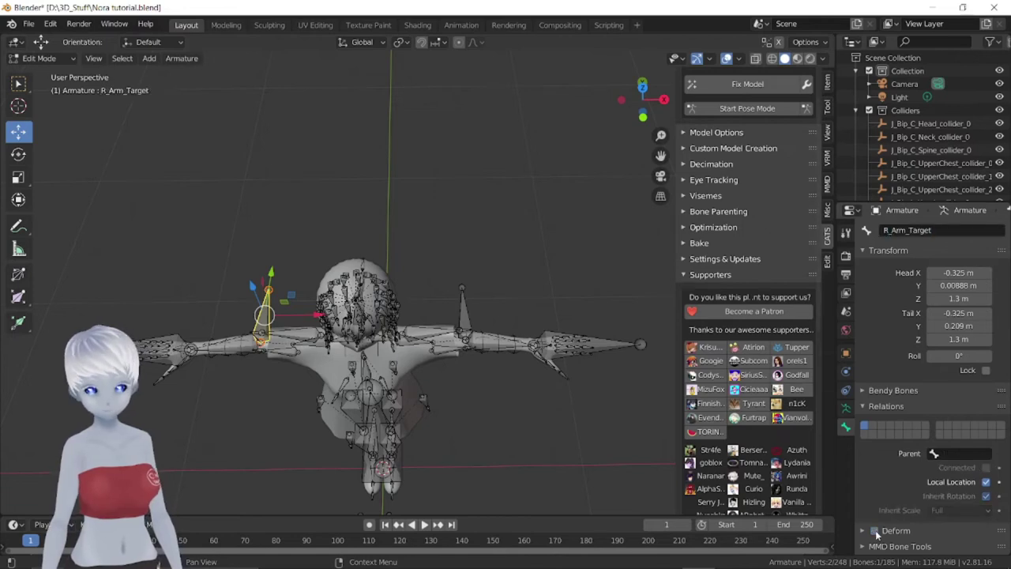
{"action": "left_click", "coordinate": [461, 303]}
{"action": "middle_click_drag", "start_coordinate": [462, 303], "coordinate": [356, 211]}
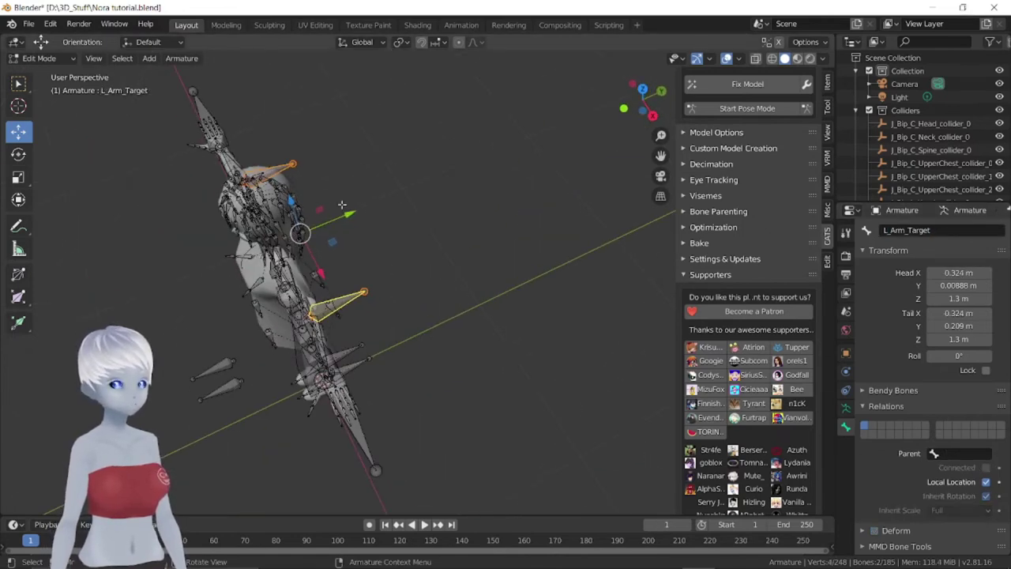
Move the L_Arm_Target bone into position beside the left arm
{"action": "key", "text": "g"}
{"action": "left_click", "coordinate": [371, 207]}
{"action": "key", "text": "KP_Decimal"}
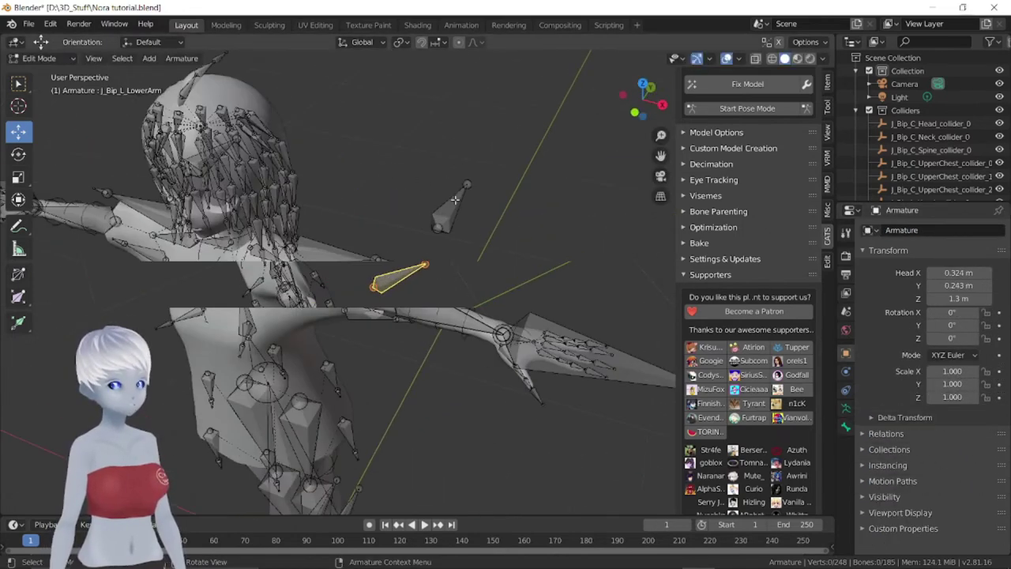
{"action": "middle_click_drag", "start_coordinate": [442, 207], "coordinate": [461, 218]}
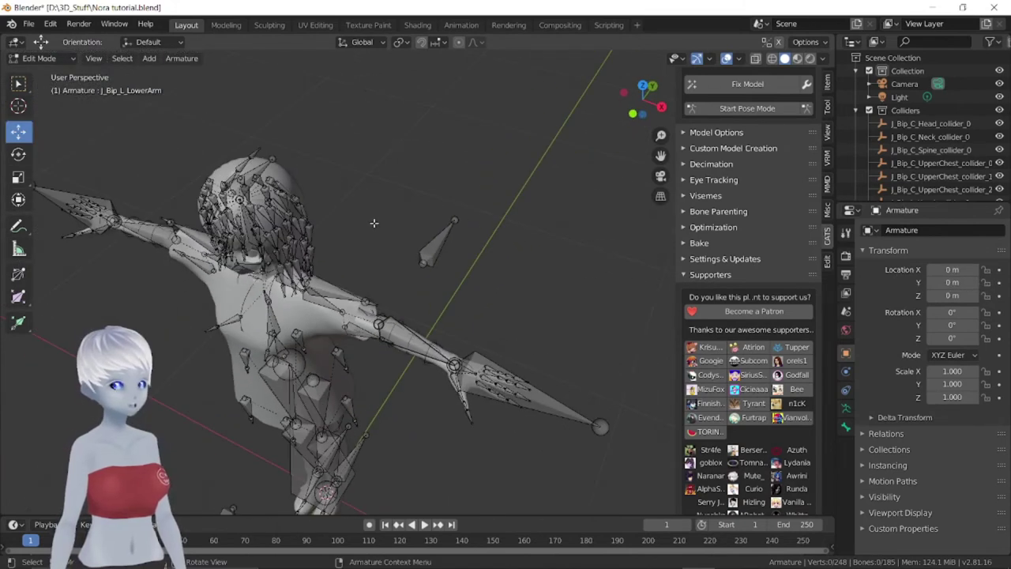
In Pose Mode, add an Inverse Kinematics constraint to J_Bip_L_LowerArm
{"action": "left_click", "coordinate": [61, 60]}
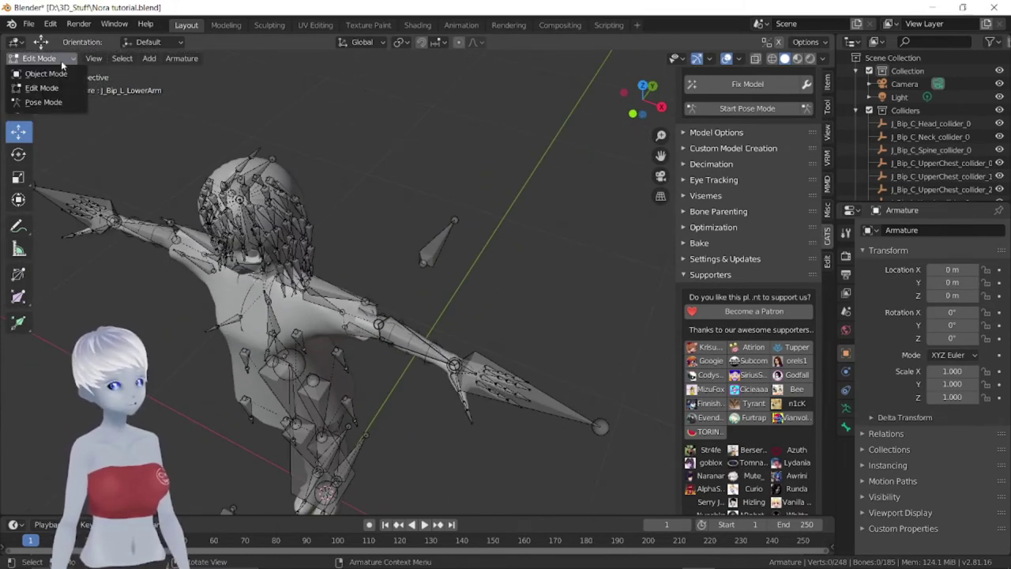
{"action": "left_click", "coordinate": [37, 103]}
{"action": "left_click", "coordinate": [381, 320]}
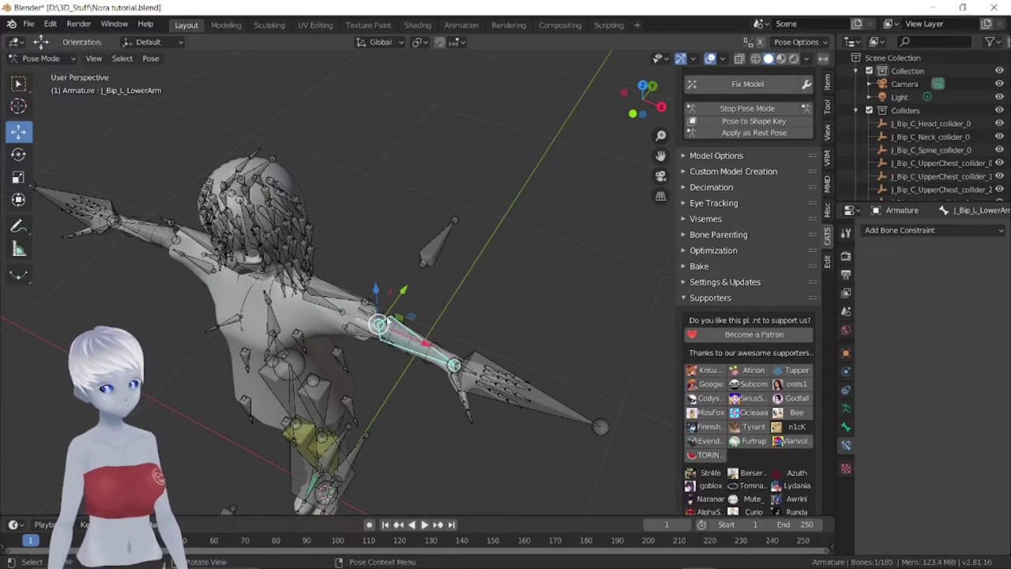
{"action": "left_click", "coordinate": [920, 230]}
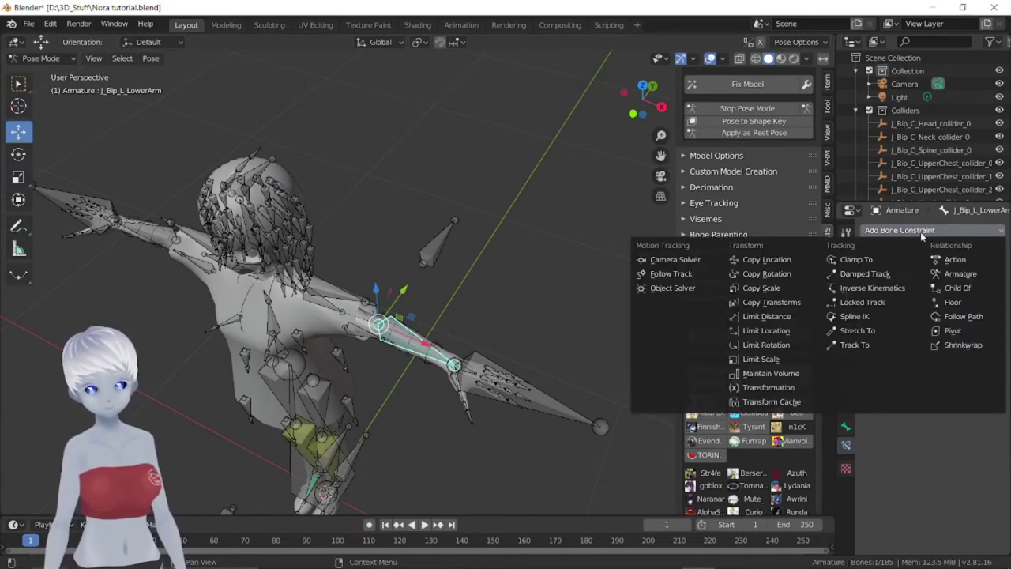
{"action": "left_click", "coordinate": [872, 288]}
Set the IK target to Armature bone L_Hand_IK
{"action": "left_click", "coordinate": [920, 274]}
{"action": "left_click", "coordinate": [917, 293]}
{"action": "left_click", "coordinate": [927, 293]}
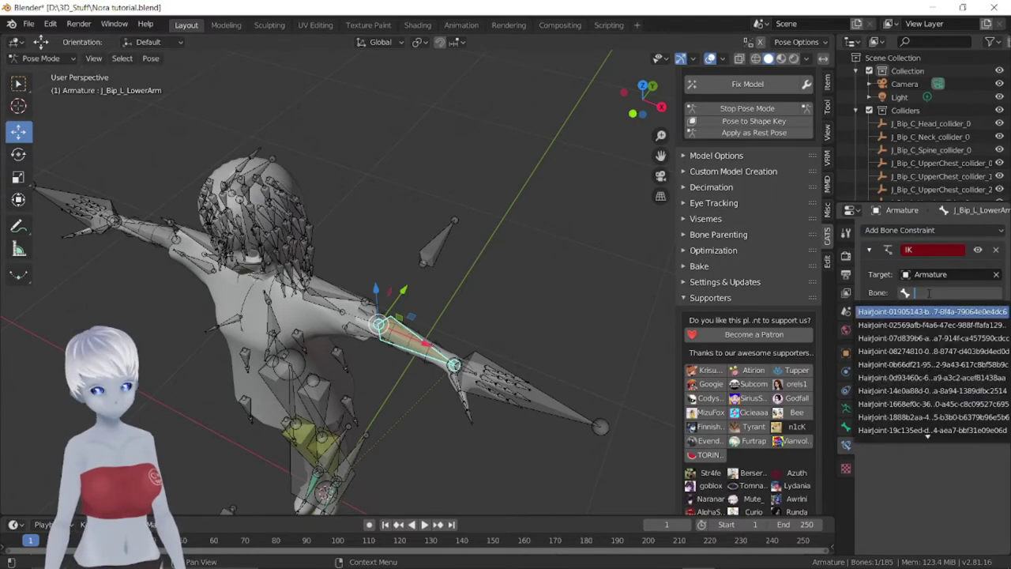
{"action": "type", "text": "hand"}
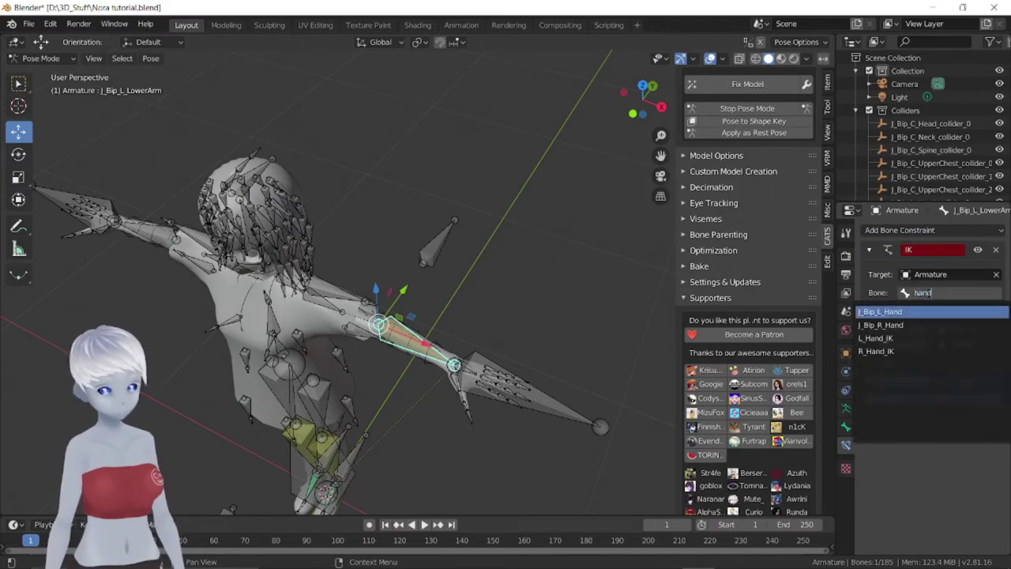
{"action": "left_click", "coordinate": [912, 338]}
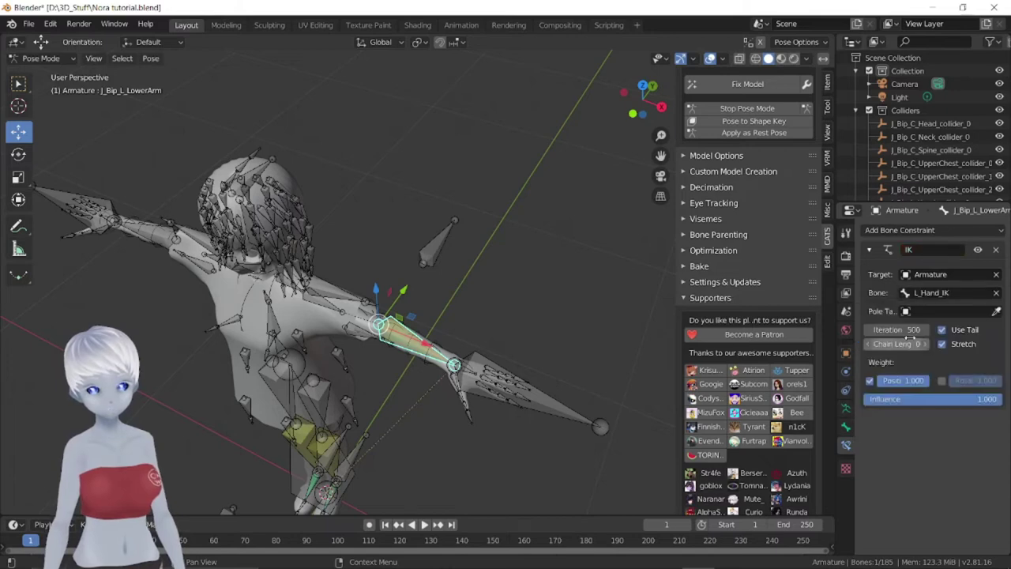
Set the IK pole target to Armature bone L_Arm_Target
{"action": "left_click", "coordinate": [919, 311]}
{"action": "left_click", "coordinate": [906, 331]}
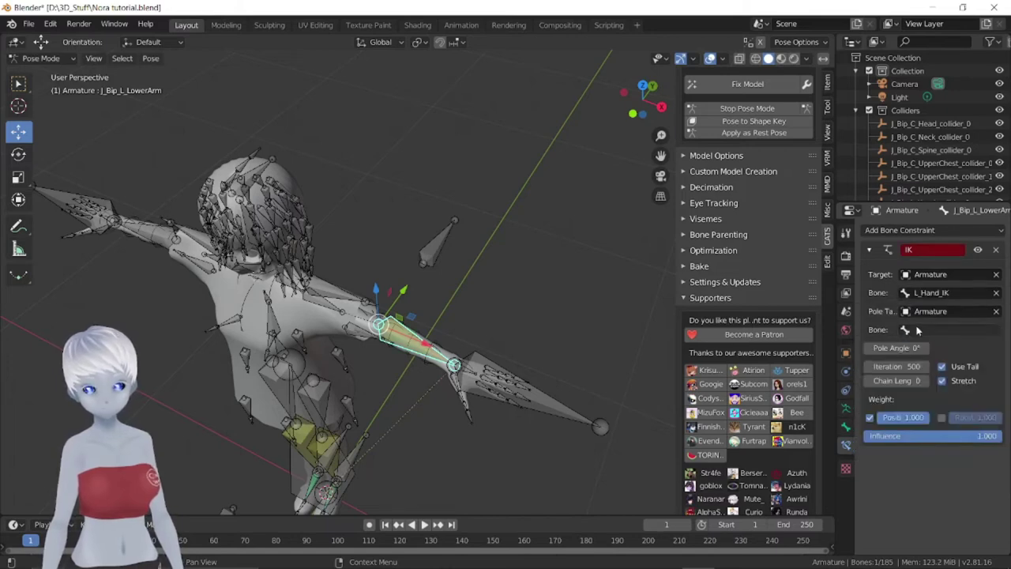
{"action": "left_click", "coordinate": [916, 329]}
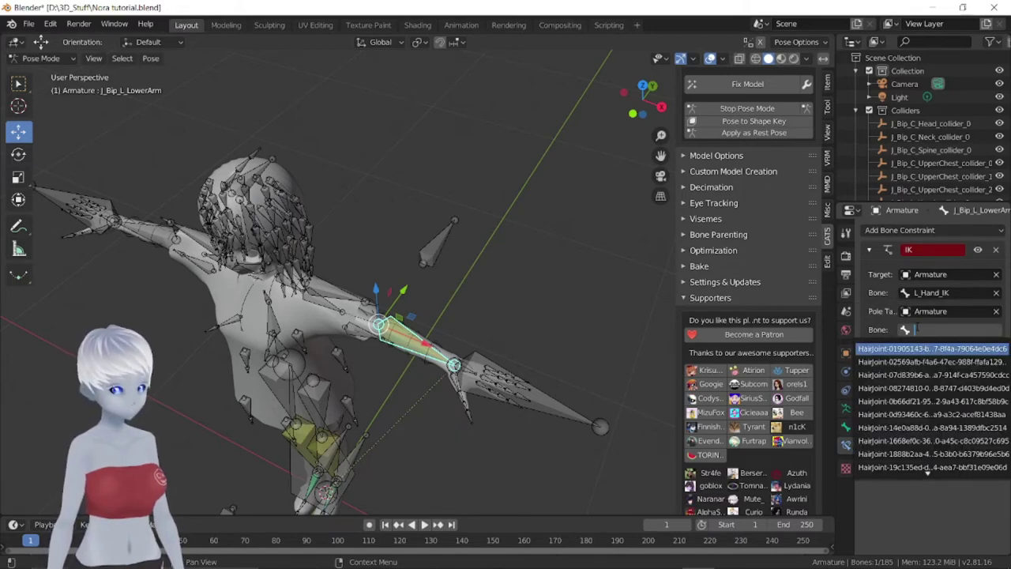
{"action": "type", "text": "arm"}
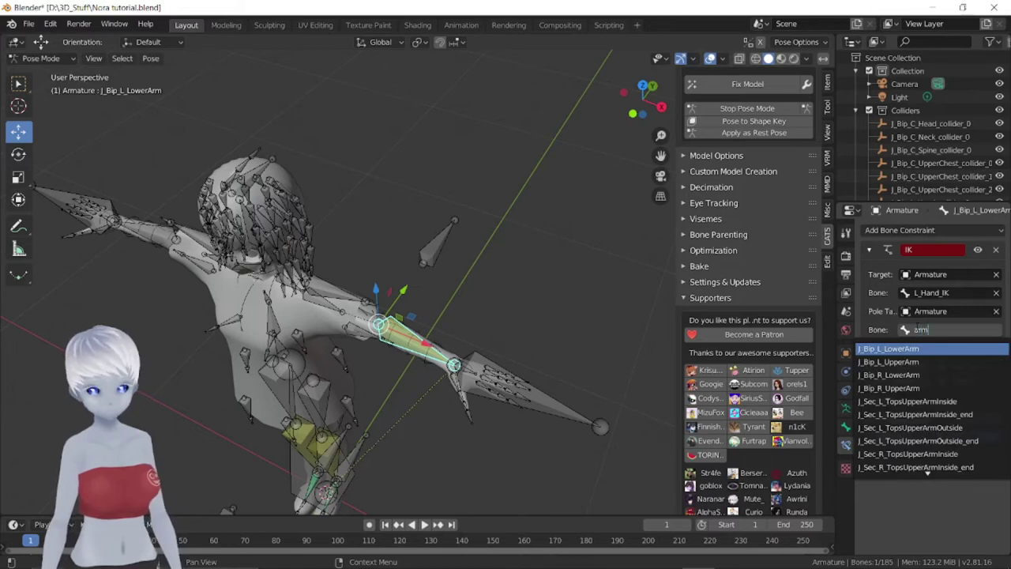
{"action": "key", "text": "Return"}
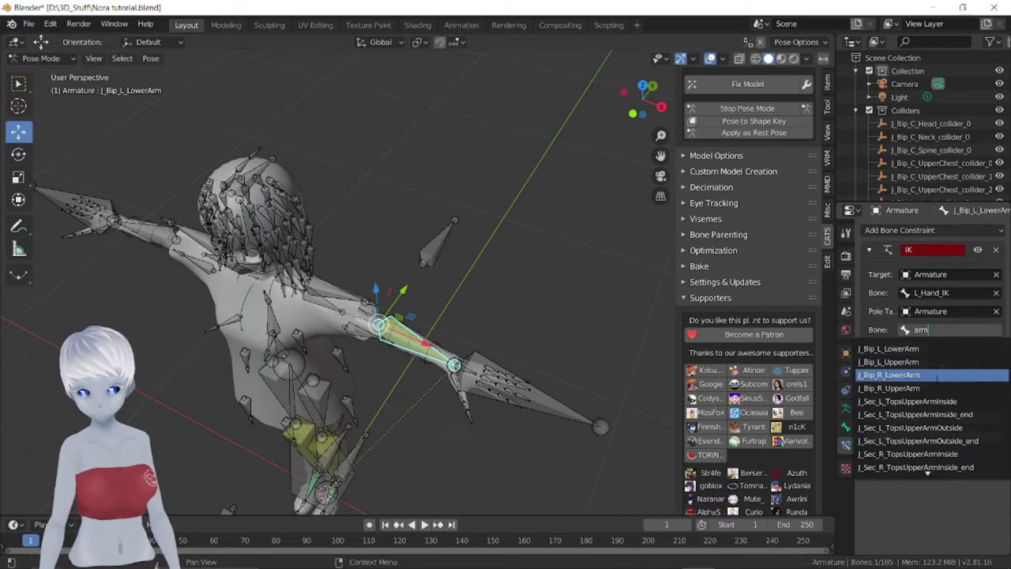
{"action": "scroll", "coordinate": [929, 458], "scroll_direction": "down", "scroll_amount": 6}
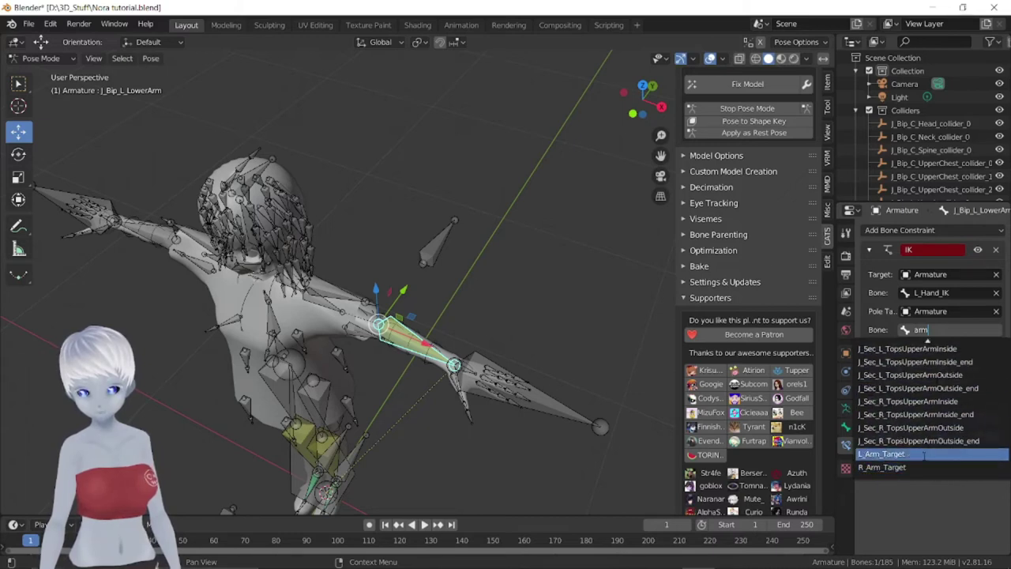
{"action": "left_click", "coordinate": [924, 455]}
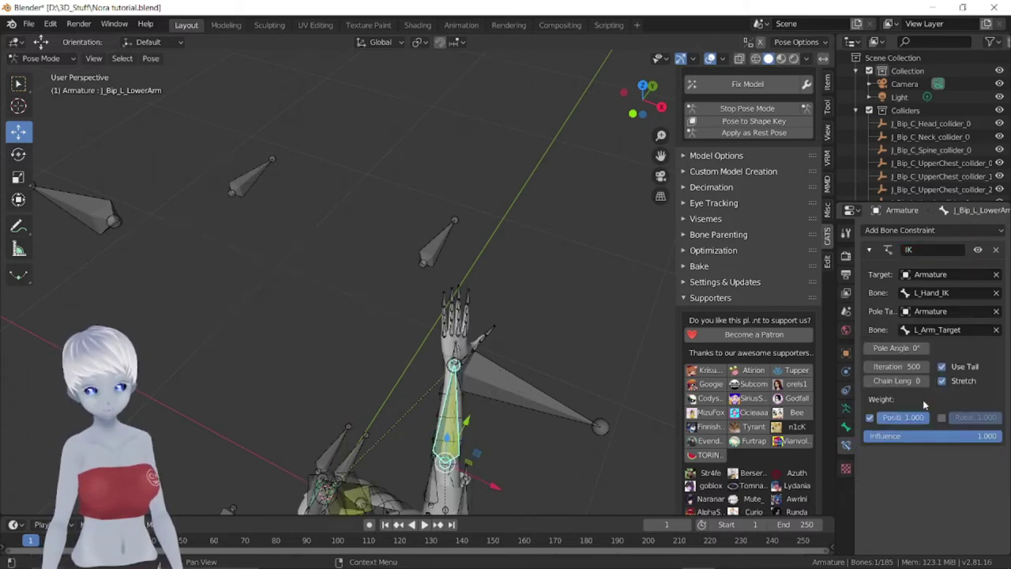
Set the IK chain length to 2 and view the character from the front
{"action": "left_click", "coordinate": [924, 381]}
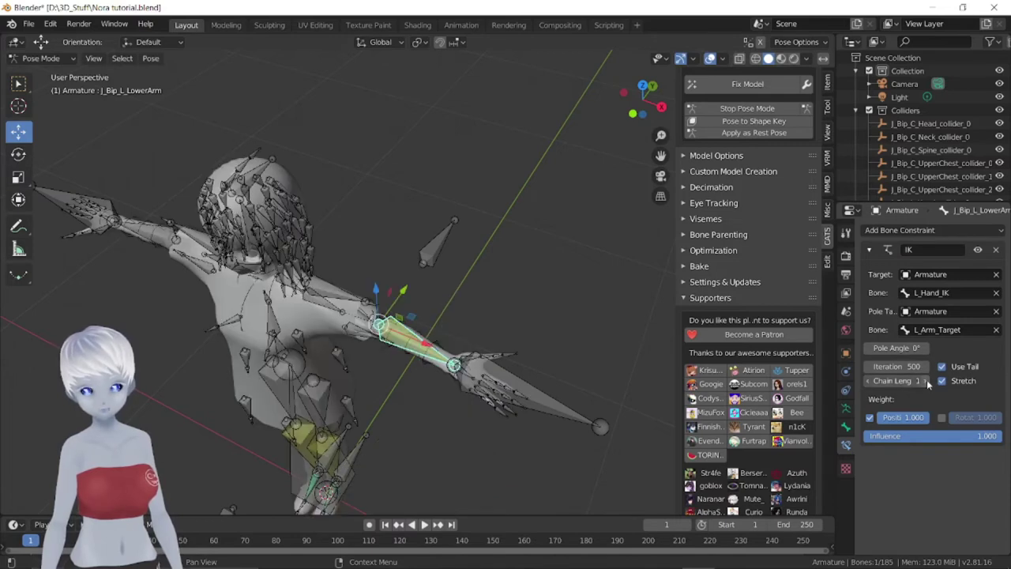
{"action": "left_click", "coordinate": [927, 381]}
{"action": "middle_click_drag", "start_coordinate": [354, 351], "coordinate": [381, 334]}
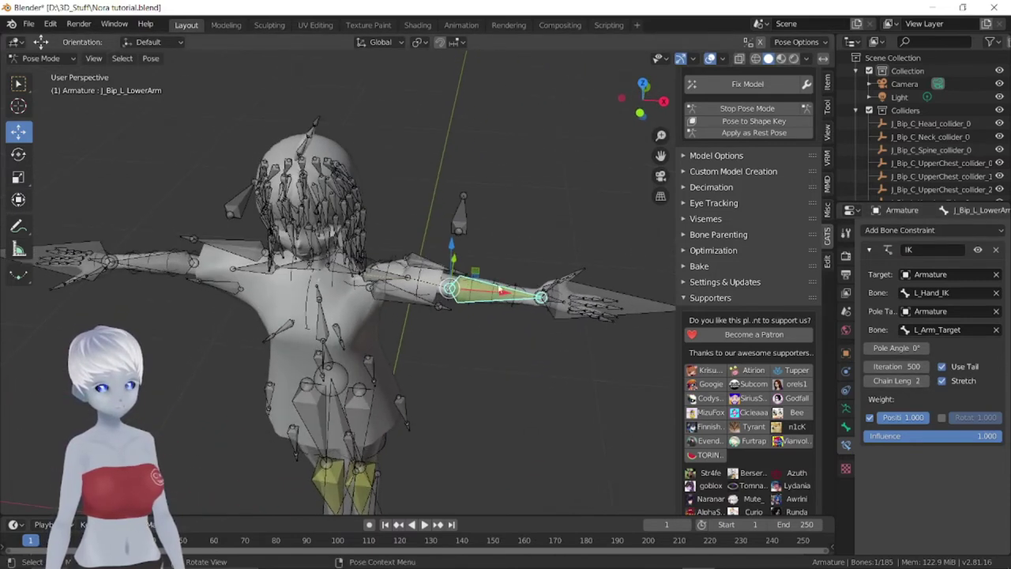
{"action": "scroll", "coordinate": [371, 277], "scroll_direction": "up", "scroll_amount": 3}
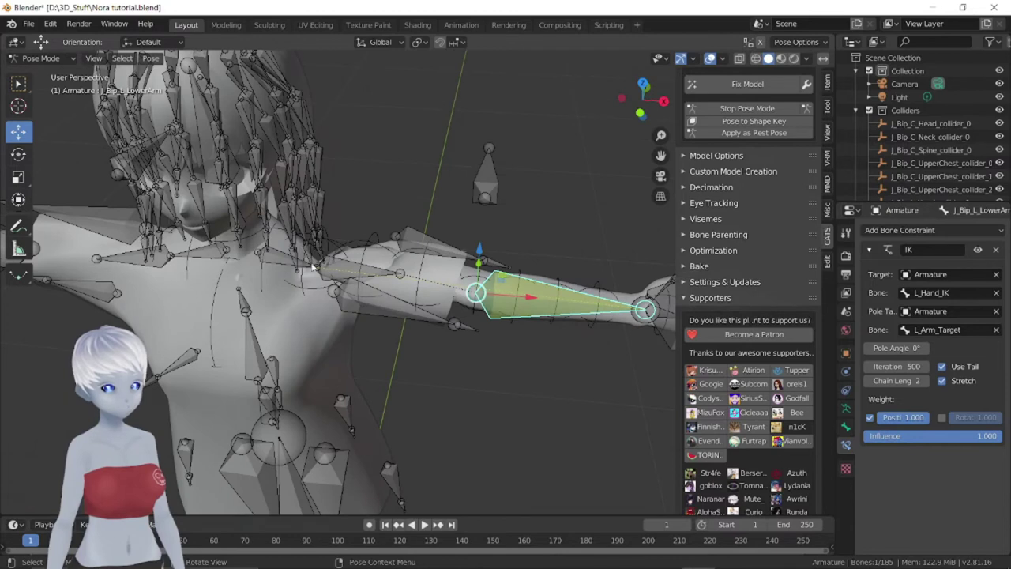
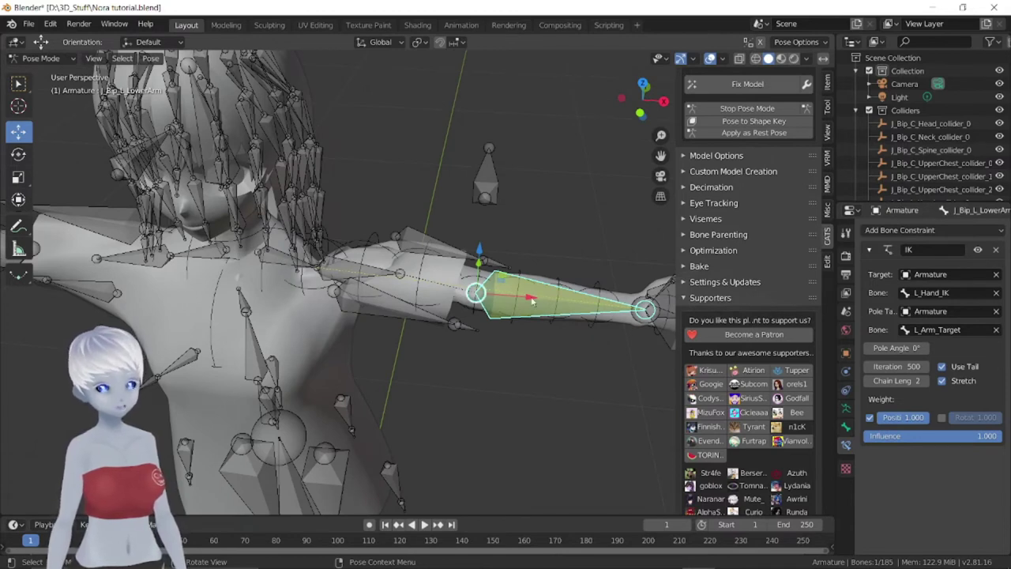
Set the left lower-arm IK pole angle to 180° and zoom out to see the whole rig
{"action": "mouse_move", "coordinate": [532, 300]}
{"action": "middle_mouse_down", "text": "shift"}
{"action": "mouse_move", "coordinate": [458, 280]}
{"action": "mouse_move", "coordinate": [542, 292]}
{"action": "middle_mouse_up", "text": "shift"}
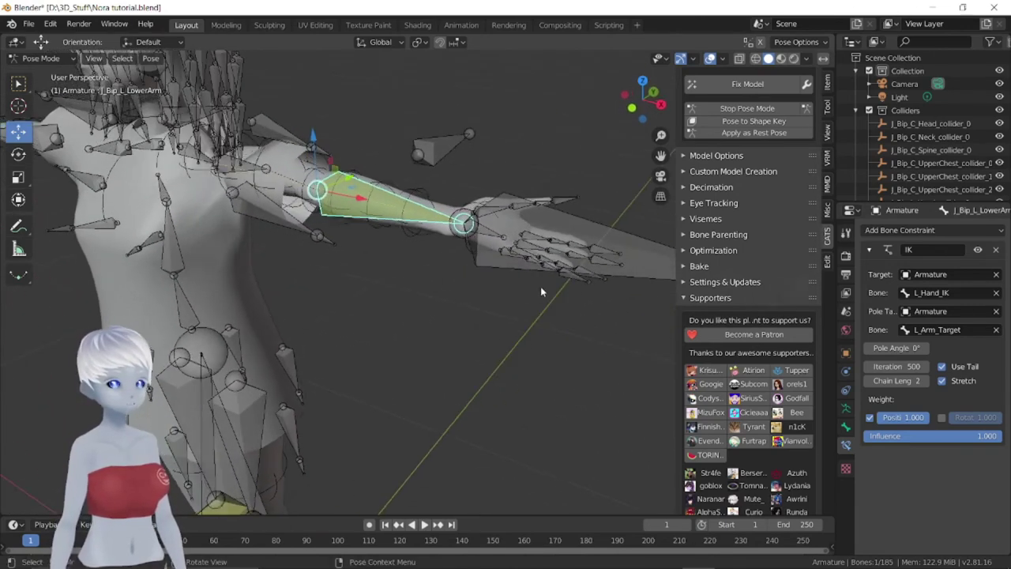
{"action": "left_click_drag", "start_coordinate": [896, 348], "coordinate": [967, 347]}
{"action": "mouse_move", "coordinate": [222, 316]}
{"action": "middle_mouse_down"}
{"action": "mouse_move", "coordinate": [246, 319]}
{"action": "mouse_move", "coordinate": [206, 317]}
{"action": "mouse_move", "coordinate": [251, 320]}
{"action": "mouse_move", "coordinate": [240, 315]}
{"action": "mouse_move", "coordinate": [359, 293]}
{"action": "mouse_move", "coordinate": [272, 290]}
{"action": "middle_mouse_up"}
{"action": "scroll", "coordinate": [240, 315], "scroll_direction": "down", "scroll_amount": 5}
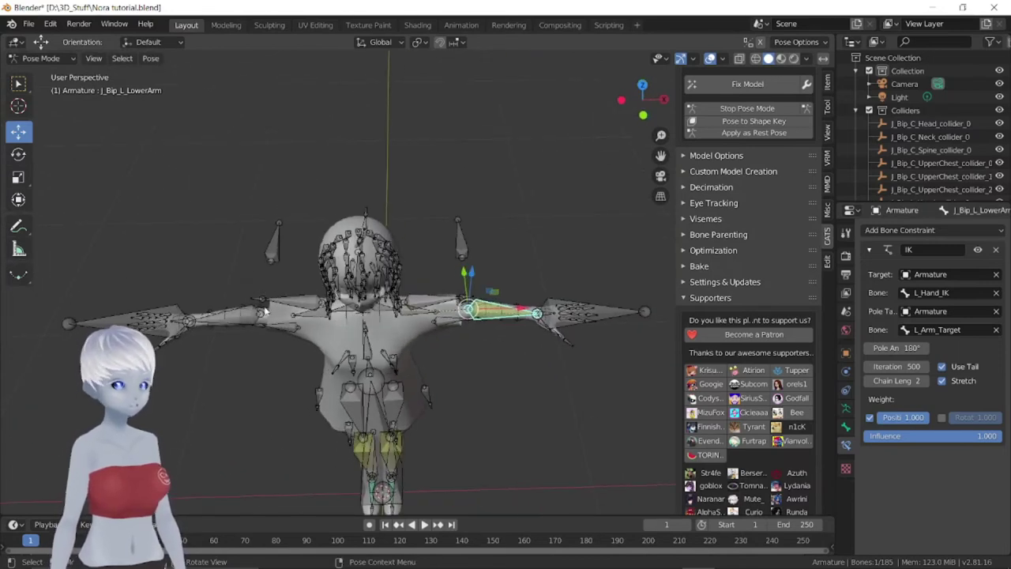
Add an Inverse Kinematics constraint to the right lower arm targeting Armature bone R_Hand_IK
{"action": "left_click", "coordinate": [263, 316]}
{"action": "left_click", "coordinate": [908, 230]}
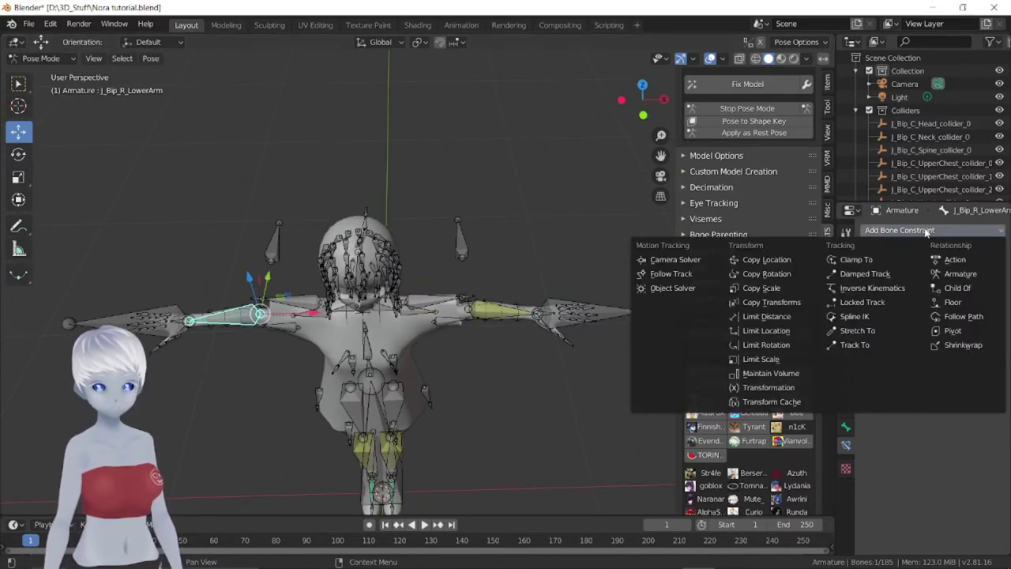
{"action": "left_click", "coordinate": [868, 287]}
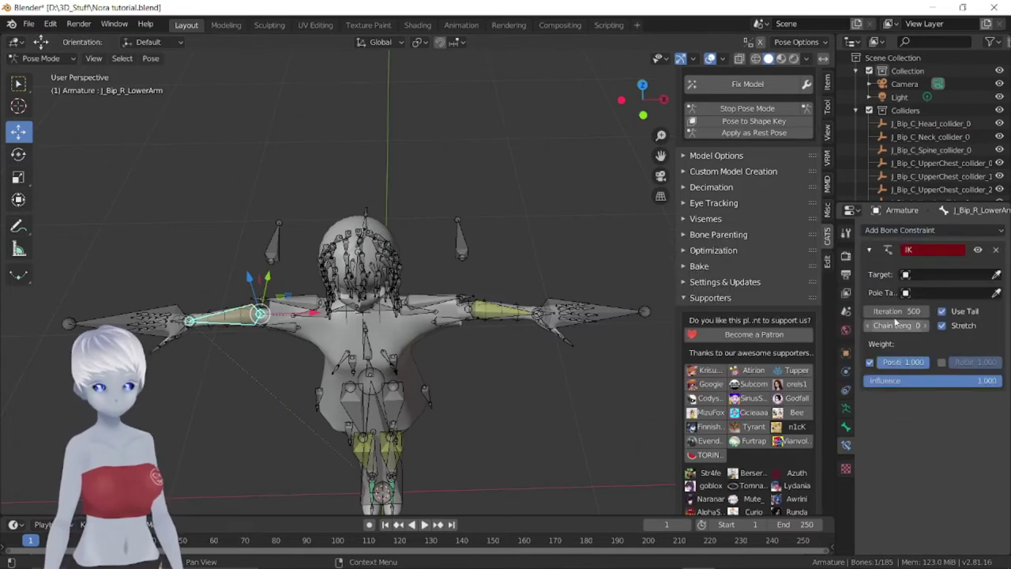
{"action": "left_click", "coordinate": [926, 274]}
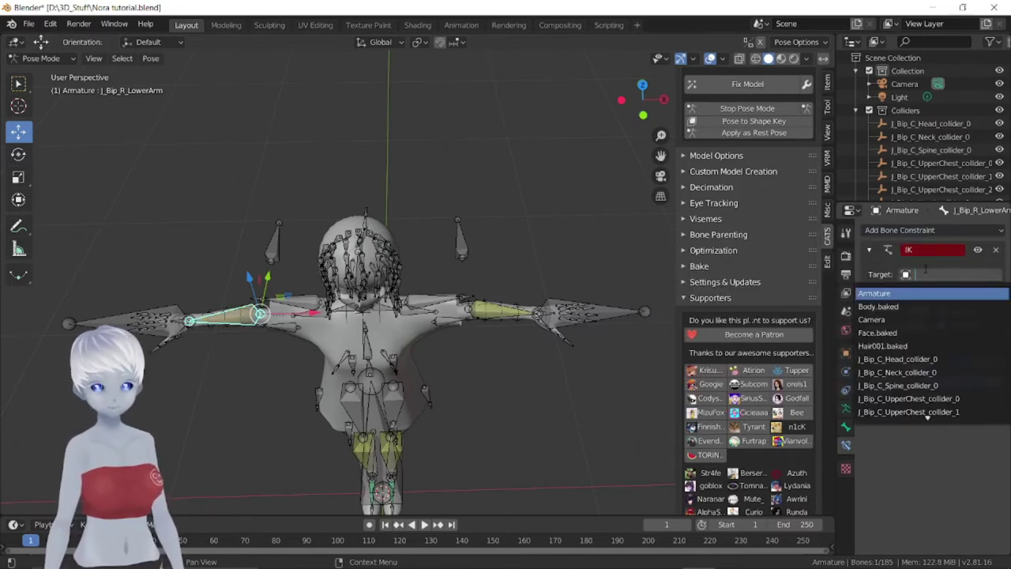
{"action": "left_click", "coordinate": [919, 294]}
{"action": "left_click", "coordinate": [917, 293]}
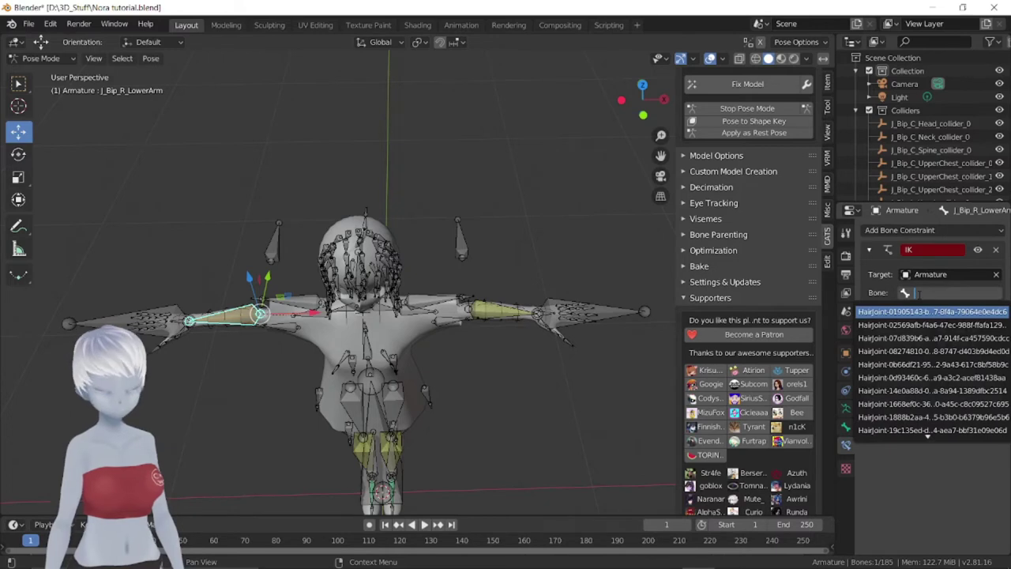
{"action": "type", "text": "hnd_IK"}
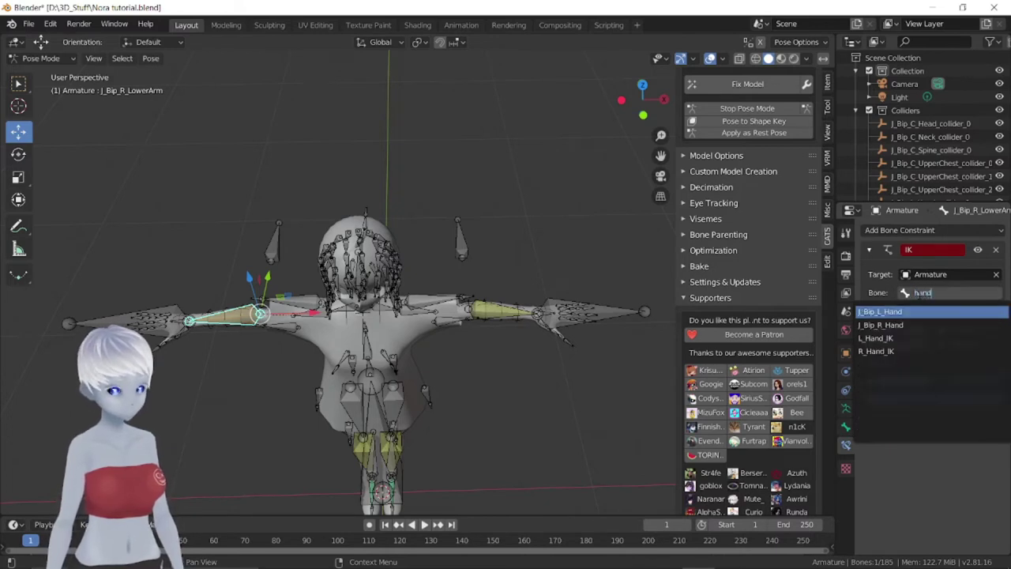
{"action": "left_click", "coordinate": [919, 351]}
Set the IK pole target to Armature bone R_Arm_Target with a 180° pole angle
{"action": "left_click", "coordinate": [952, 310]}
{"action": "left_click", "coordinate": [893, 329]}
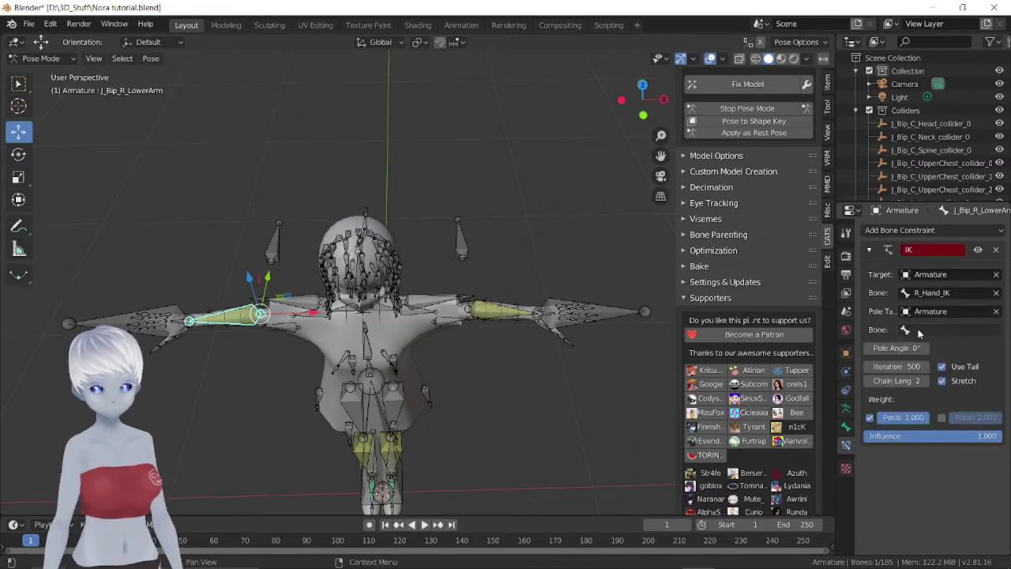
{"action": "left_click", "coordinate": [952, 330]}
{"action": "type", "text": "rm"}
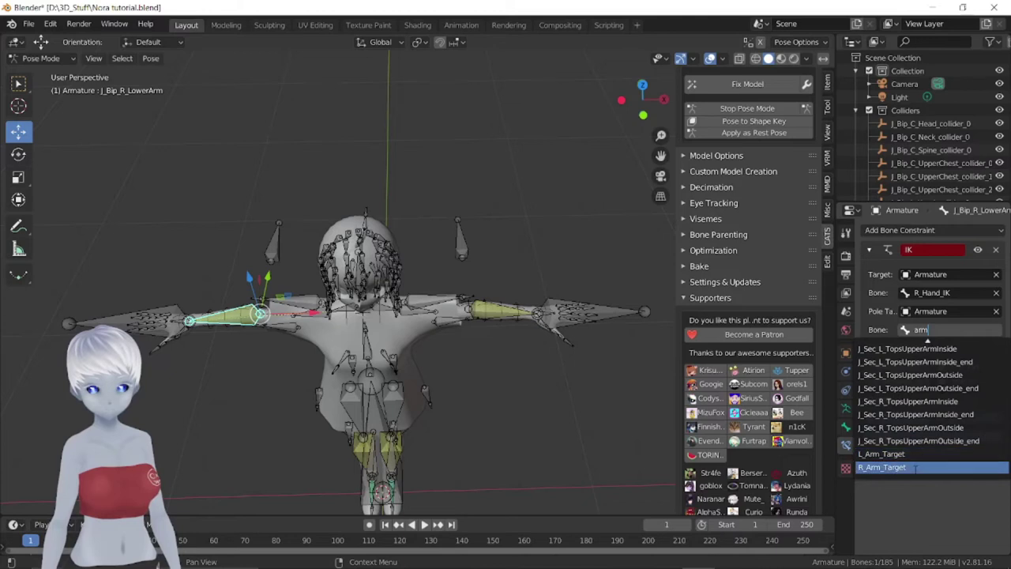
{"action": "left_click", "coordinate": [914, 464]}
{"action": "middle_click_drag", "start_coordinate": [474, 331], "coordinate": [354, 338]}
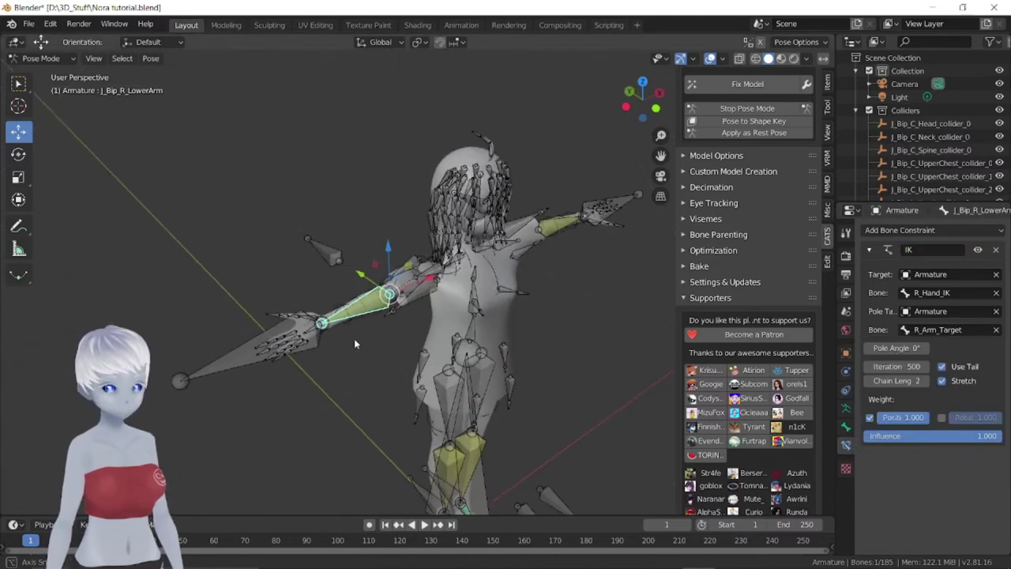
{"action": "left_click_drag", "start_coordinate": [897, 347], "coordinate": [928, 348]}
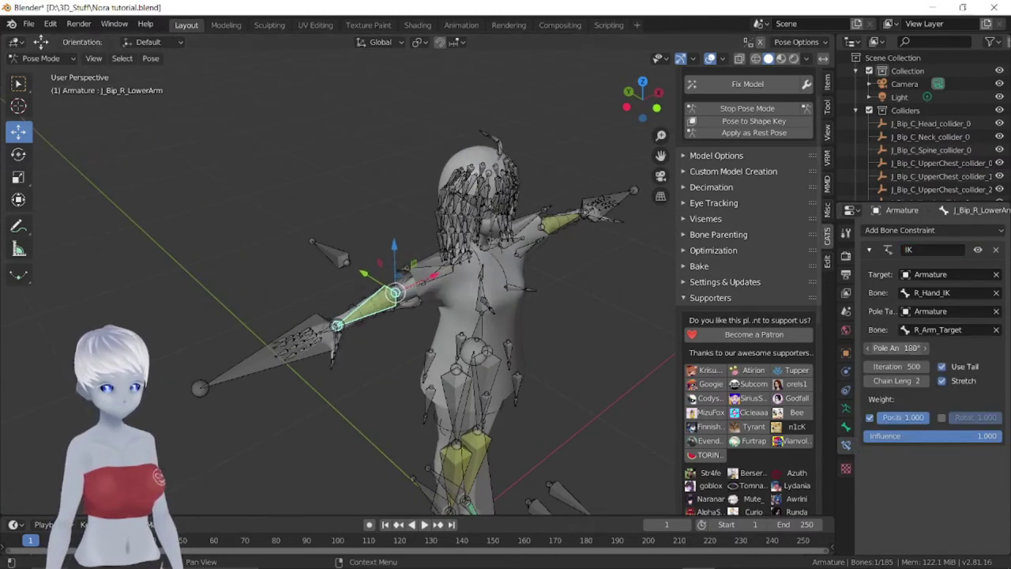
{"action": "middle_click_drag", "start_coordinate": [442, 351], "coordinate": [314, 355]}
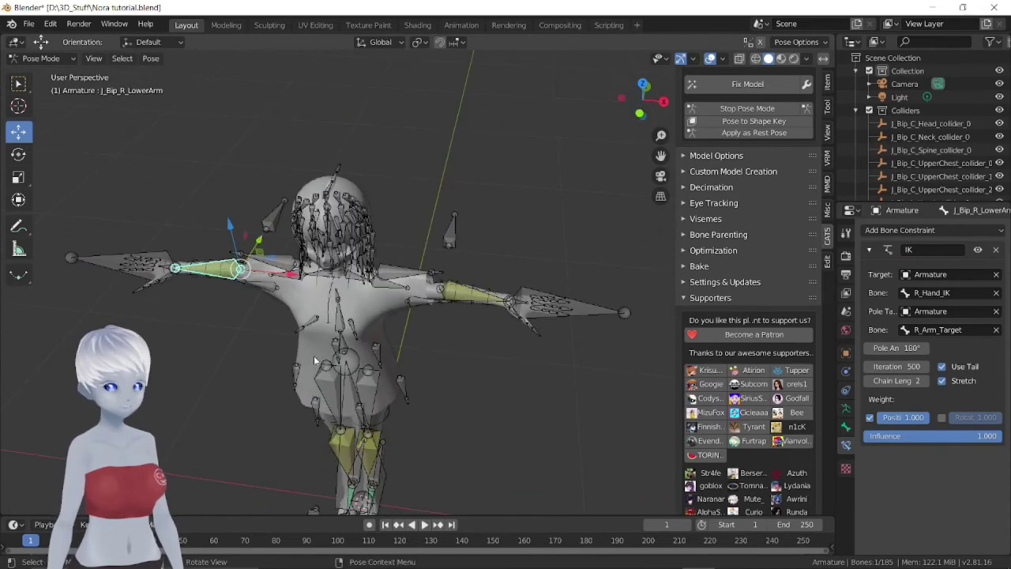
Save the file, then test the left arm IK by moving L_Hand_IK and raising L_Arm_Target
{"action": "scroll", "coordinate": [316, 261], "scroll_direction": "up", "scroll_amount": 5}
{"action": "left_click", "coordinate": [392, 251]}
{"action": "key", "text": "ctrl+s"}
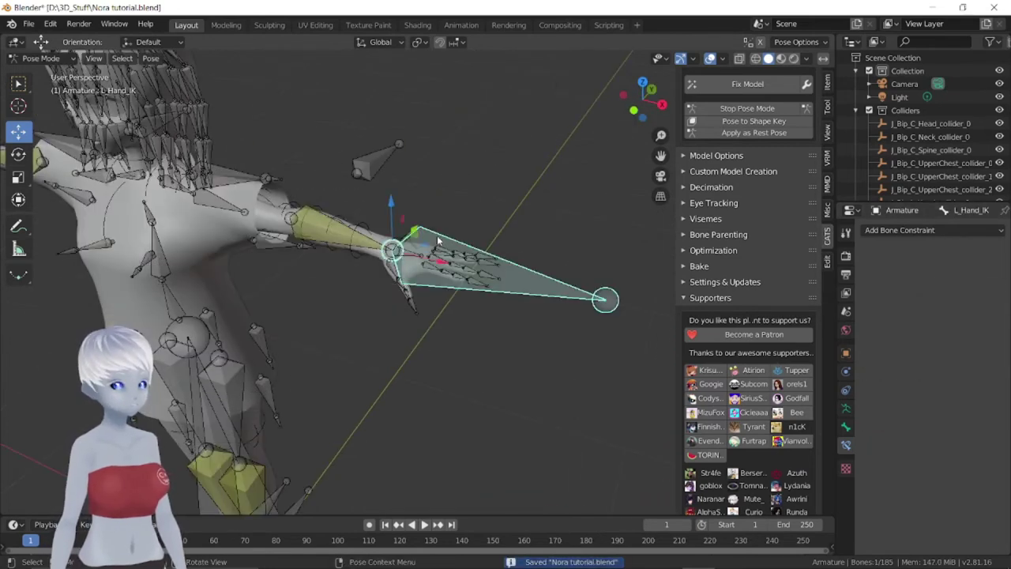
{"action": "key", "text": "g"}
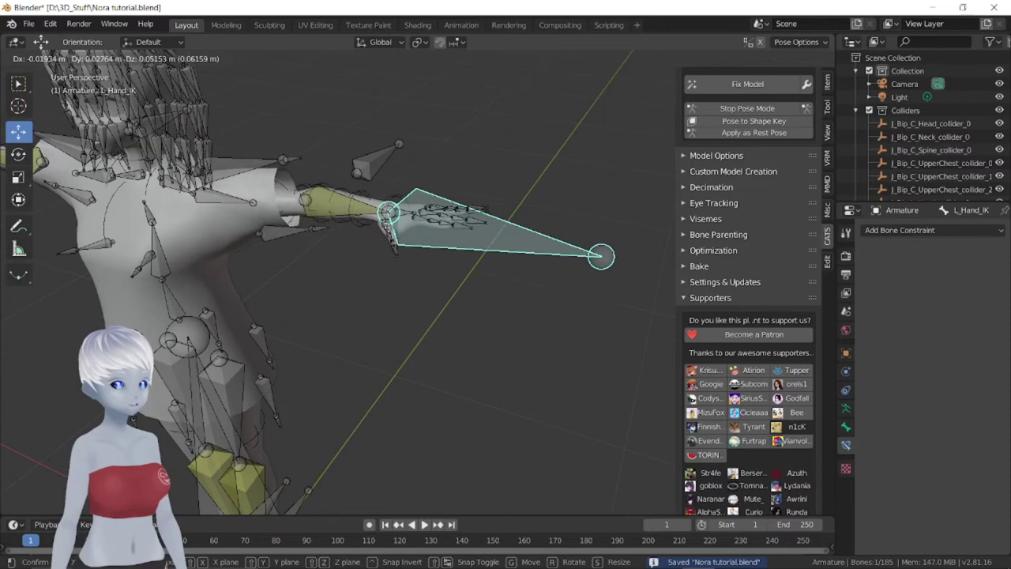
{"action": "left_click", "coordinate": [354, 184]}
{"action": "left_click", "coordinate": [373, 142]}
{"action": "key", "text": "g"}
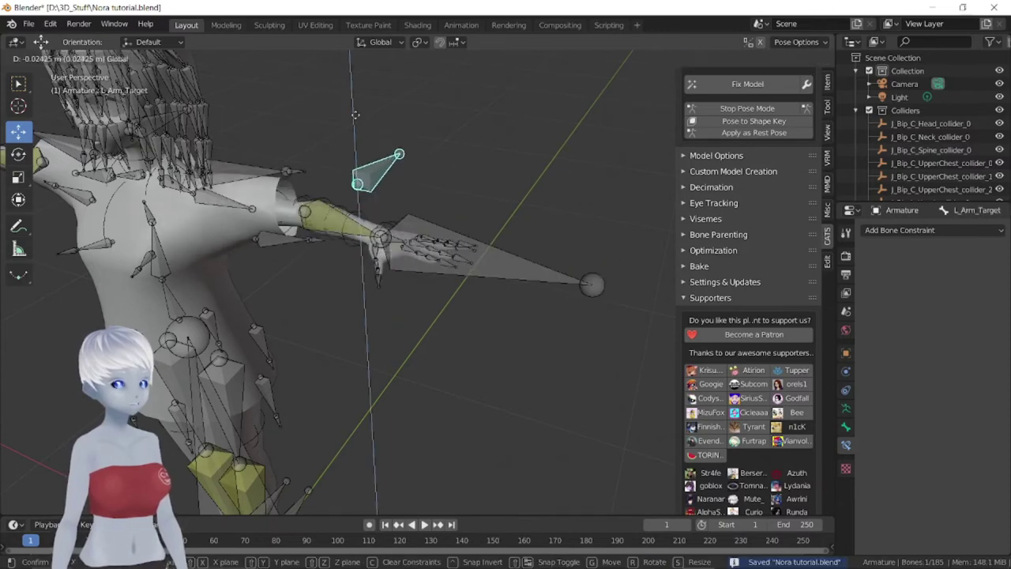
{"action": "left_click", "coordinate": [370, 107]}
Bend the left forearm by moving L_Hand_IK, then Clear User Transforms to straighten it
{"action": "middle_click_drag", "start_coordinate": [371, 106], "coordinate": [492, 256]}
{"action": "left_click", "coordinate": [491, 255]}
{"action": "left_click", "coordinate": [453, 212]}
{"action": "key", "text": "g"}
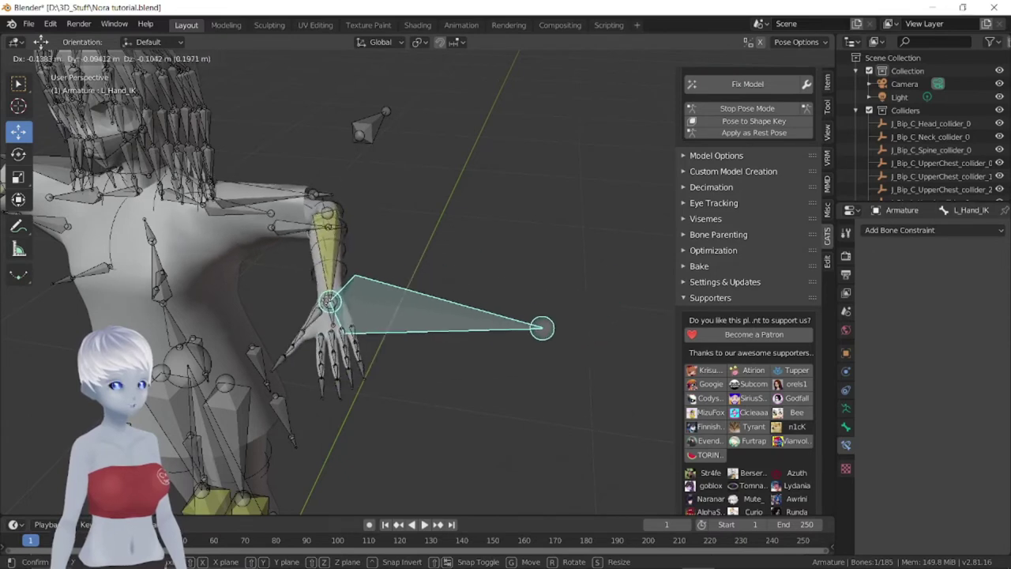
{"action": "left_click", "coordinate": [399, 224]}
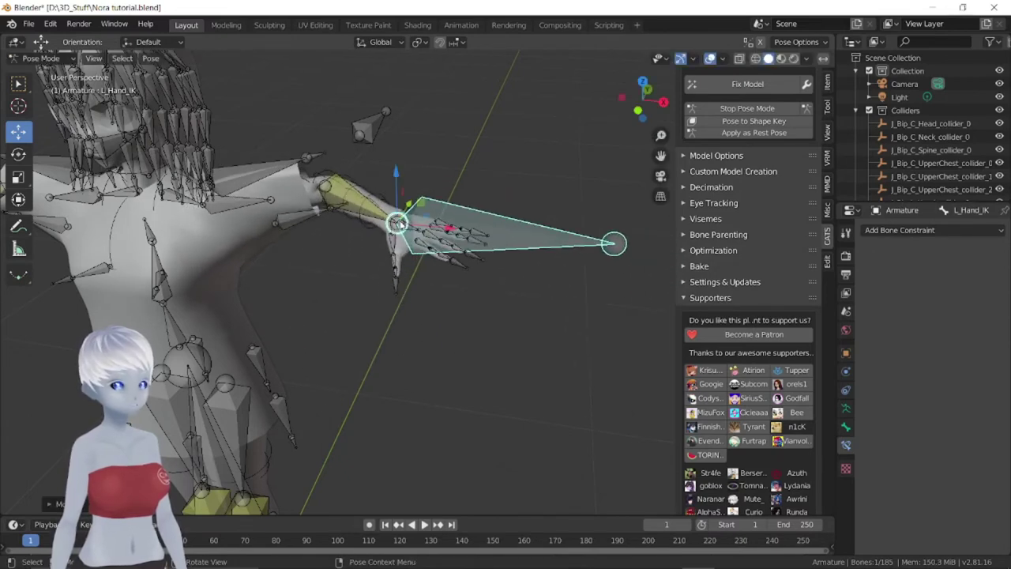
{"action": "right_click", "coordinate": [422, 250]}
{"action": "left_click", "coordinate": [473, 239]}
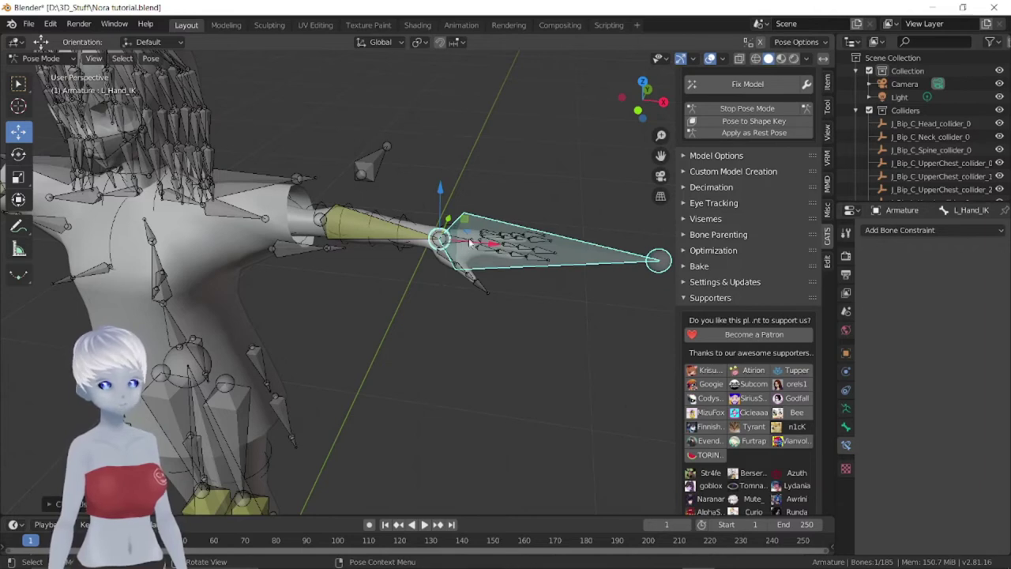
{"action": "scroll", "coordinate": [469, 243], "scroll_direction": "up", "scroll_amount": 2}
{"action": "middle_click_drag", "start_coordinate": [509, 174], "coordinate": [576, 213]}
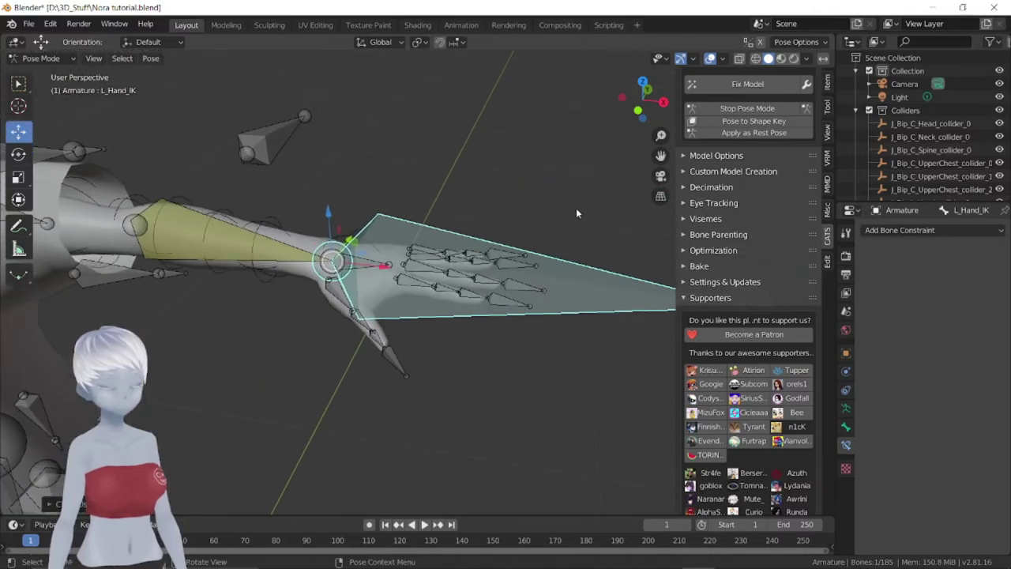
{"action": "mouse_move", "coordinate": [591, 304]}
{"action": "middle_mouse_down"}
{"action": "mouse_move", "coordinate": [602, 305]}
{"action": "mouse_move", "coordinate": [372, 302]}
{"action": "middle_mouse_up"}
Add a Copy Rotation constraint to J_Bip_L_Hand targeting Armature bone L_Hand_IK
{"action": "left_click", "coordinate": [364, 268]}
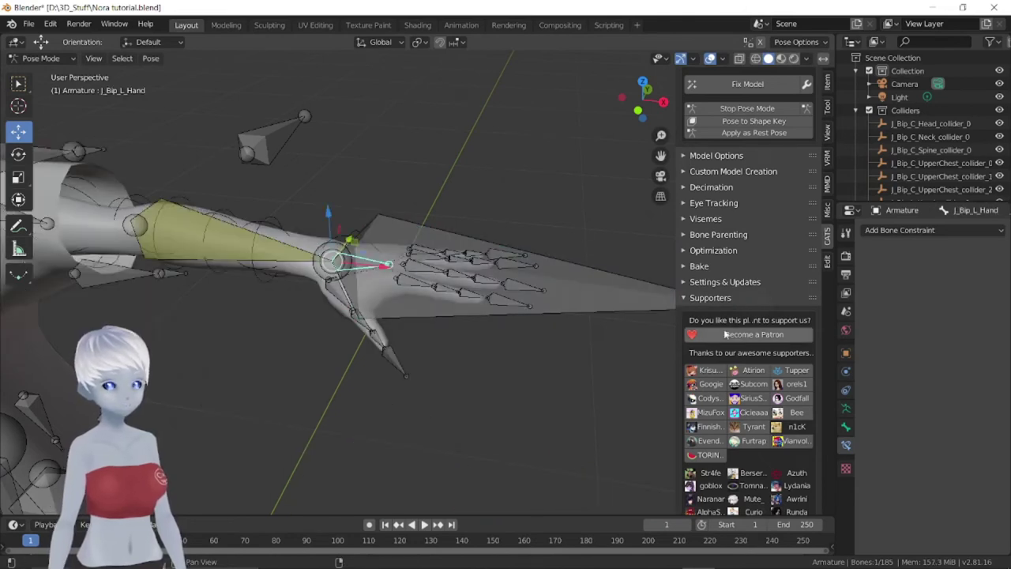
{"action": "left_click", "coordinate": [900, 233]}
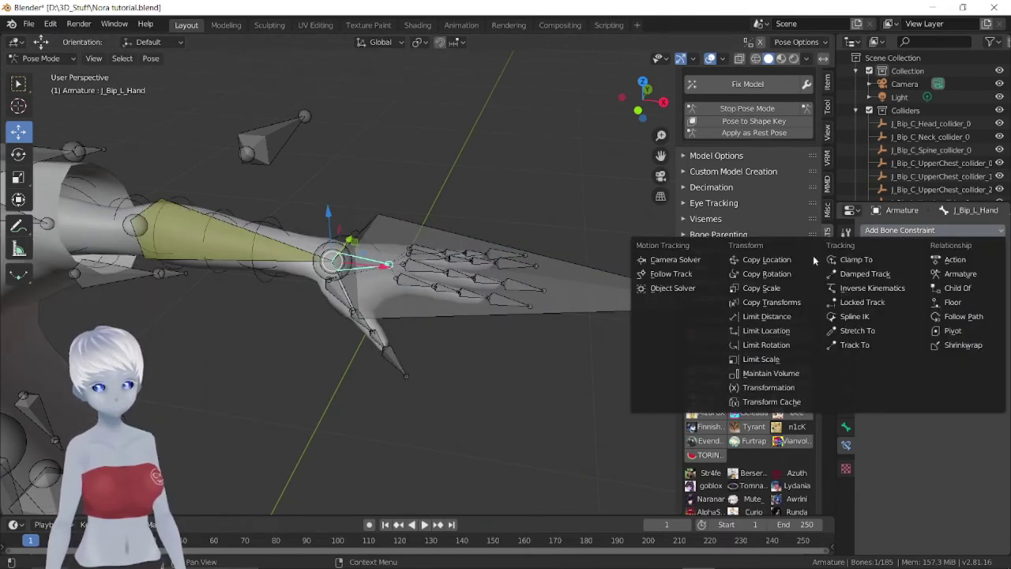
{"action": "left_click", "coordinate": [782, 276]}
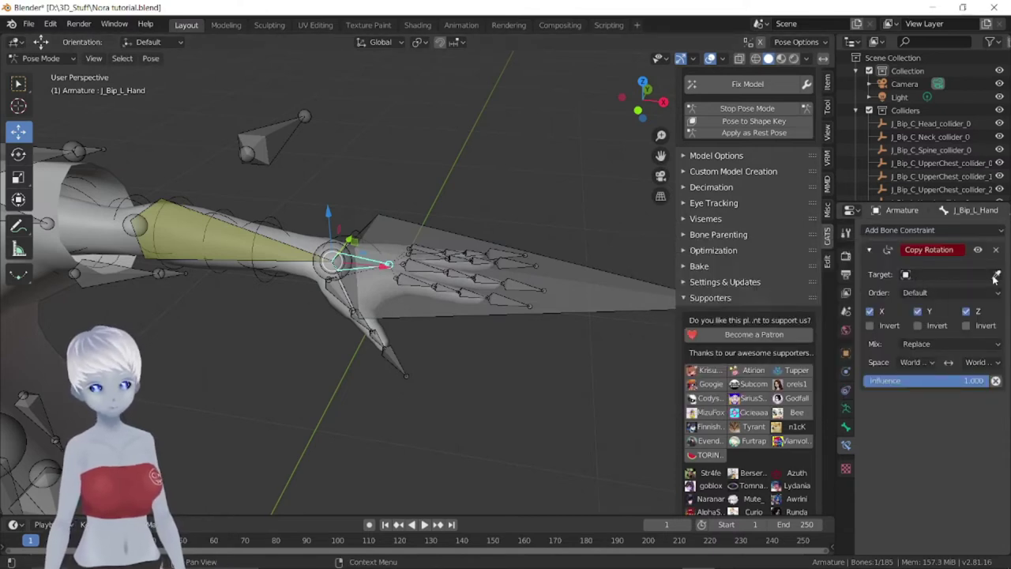
{"action": "left_click", "coordinate": [948, 275]}
{"action": "left_click", "coordinate": [892, 287]}
{"action": "left_click", "coordinate": [948, 292]}
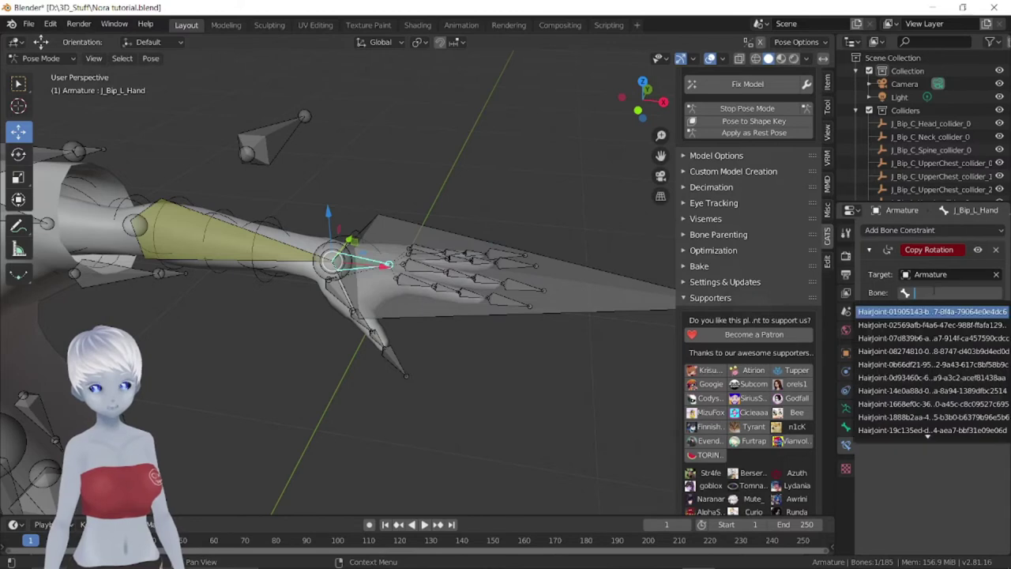
{"action": "type", "text": "hand"}
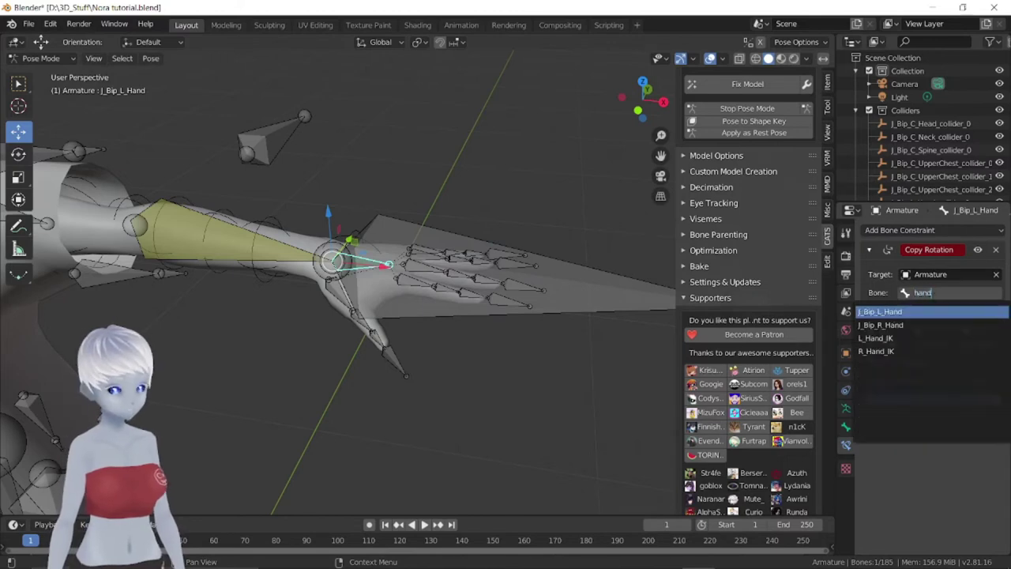
{"action": "left_click", "coordinate": [917, 338]}
Rotate the L_Hand_IK handle so the left hand tilts upward
{"action": "mouse_move", "coordinate": [420, 357]}
{"action": "middle_mouse_down"}
{"action": "mouse_move", "coordinate": [435, 358]}
{"action": "mouse_move", "coordinate": [431, 338]}
{"action": "middle_mouse_up"}
{"action": "mouse_move", "coordinate": [355, 327]}
{"action": "middle_mouse_down"}
{"action": "mouse_move", "coordinate": [379, 340]}
{"action": "mouse_move", "coordinate": [450, 289]}
{"action": "middle_mouse_up"}
{"action": "left_click", "coordinate": [574, 275]}
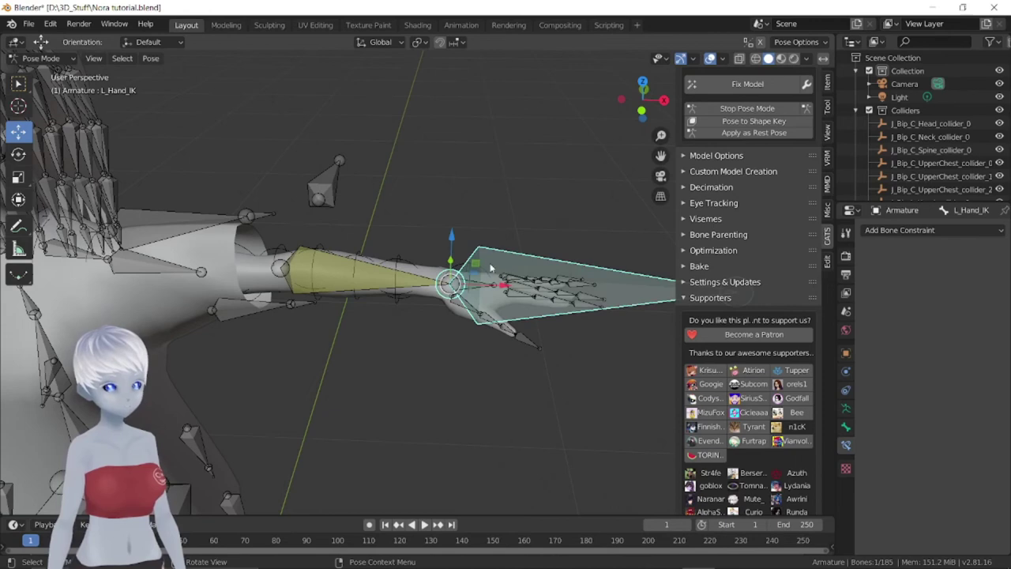
{"action": "key", "text": "r"}
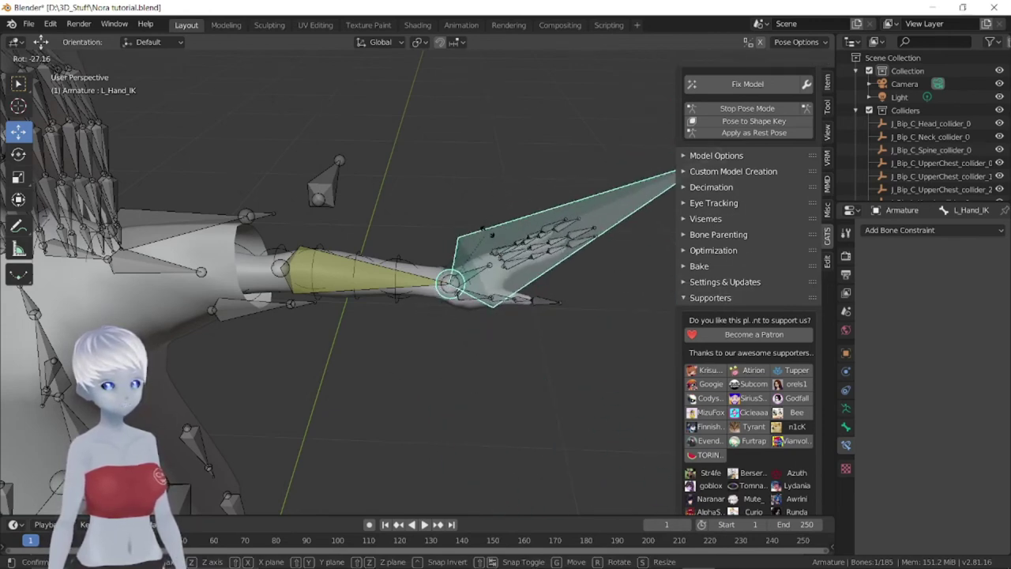
{"action": "left_click", "coordinate": [480, 220]}
{"action": "middle_click_drag", "start_coordinate": [480, 219], "coordinate": [349, 318], "text": "alt"}
{"action": "middle_click_drag", "start_coordinate": [481, 336], "coordinate": [488, 273]}
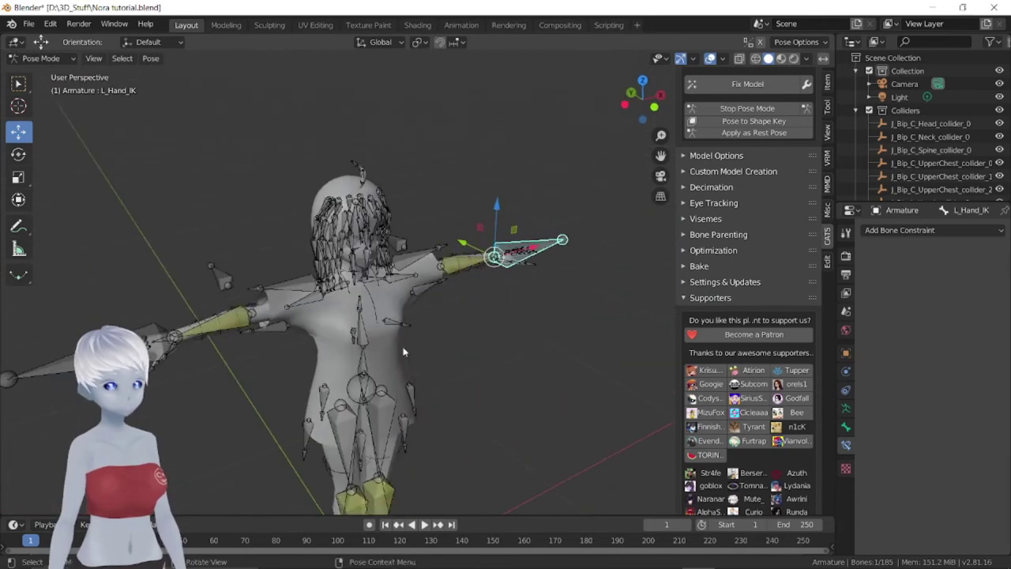
{"action": "scroll", "coordinate": [474, 274], "scroll_direction": "up", "scroll_amount": 5}
Add a Copy Rotation constraint to J_Bip_R_Hand targeting Armature bone R_Hand_IK, then frame the hand
{"action": "left_click", "coordinate": [458, 253]}
{"action": "left_click", "coordinate": [869, 230]}
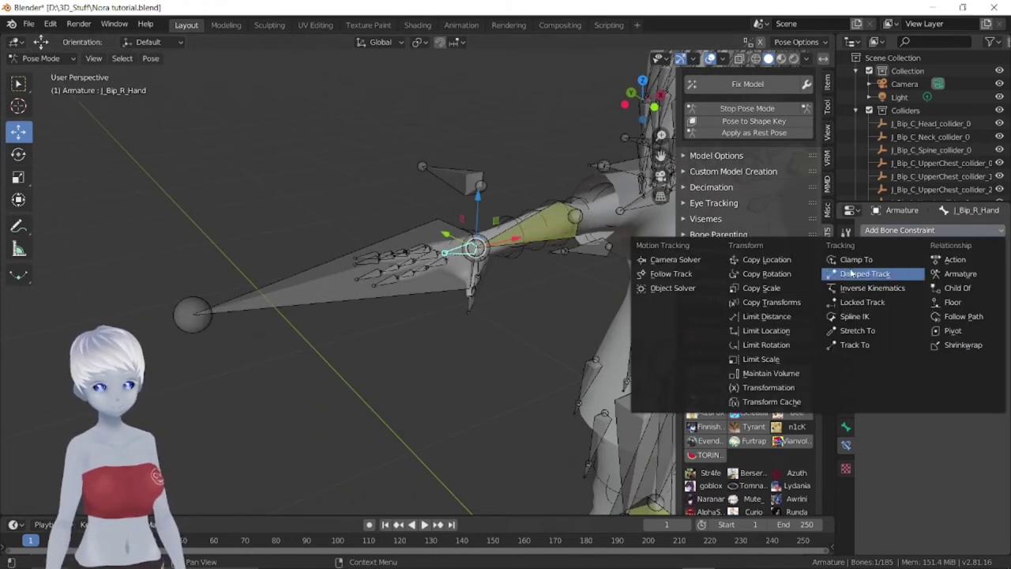
{"action": "left_click", "coordinate": [767, 275]}
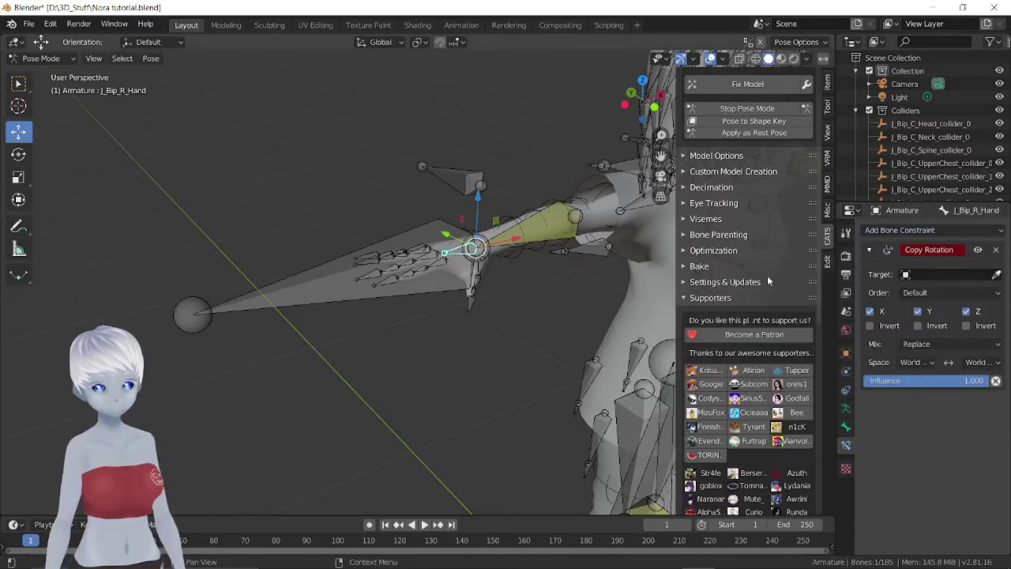
{"action": "left_click", "coordinate": [940, 274]}
{"action": "left_click", "coordinate": [909, 294]}
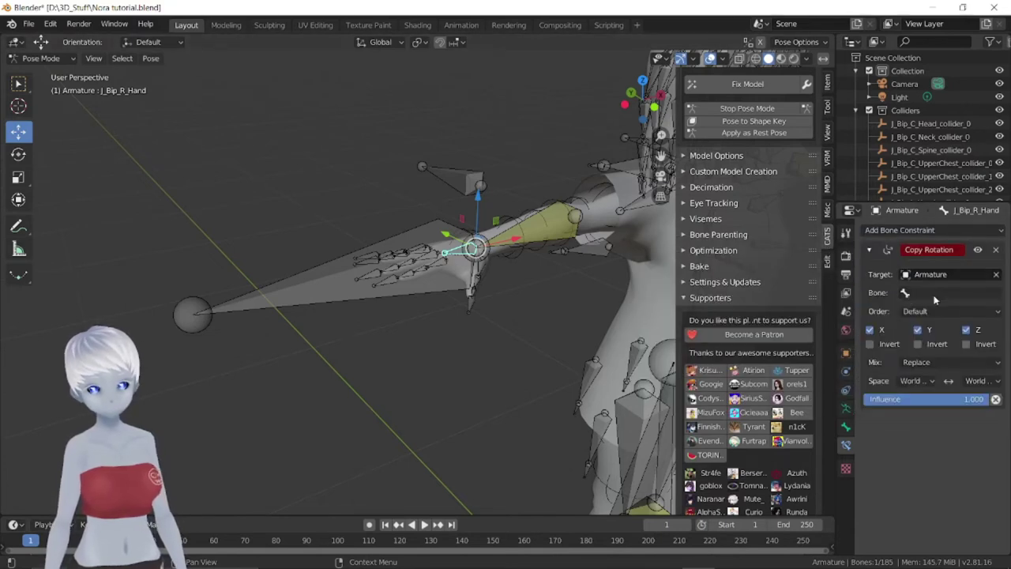
{"action": "left_click", "coordinate": [935, 292]}
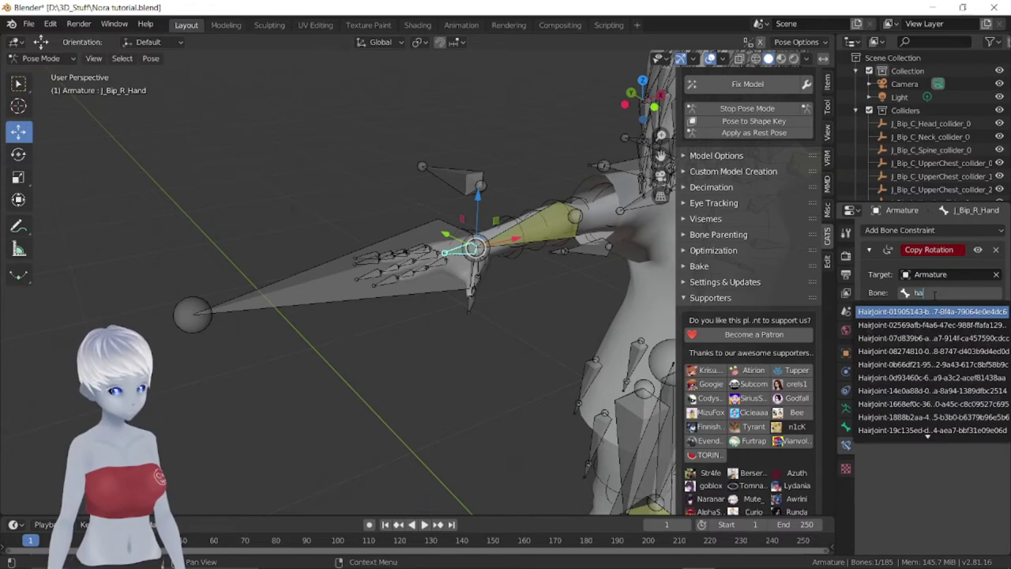
{"action": "type", "text": "nd"}
{"action": "left_click", "coordinate": [912, 351]}
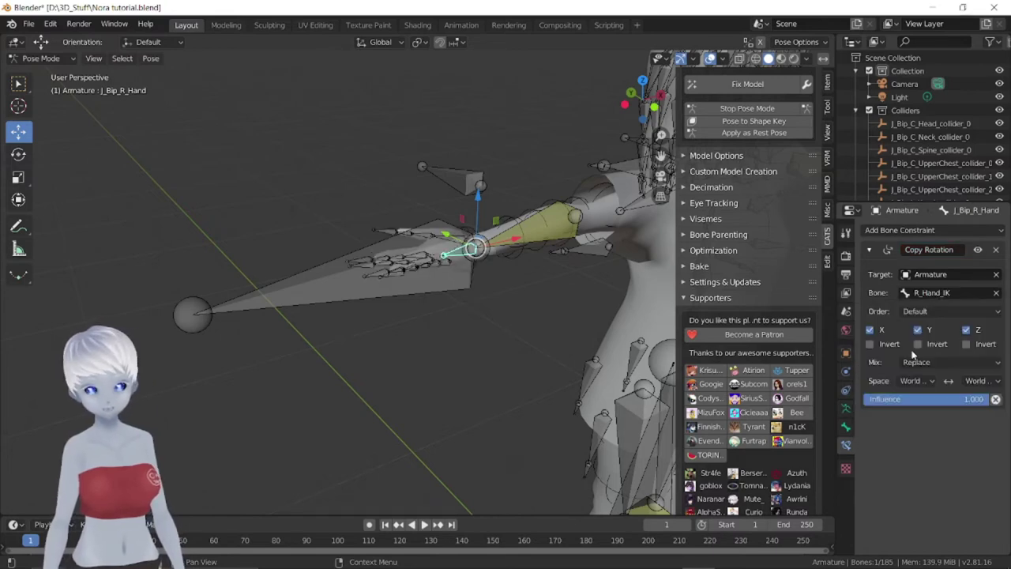
{"action": "key", "text": "KP_Decimal"}
{"action": "scroll", "coordinate": [525, 278], "scroll_direction": "down", "scroll_amount": 3}
{"action": "middle_click_drag", "start_coordinate": [512, 261], "coordinate": [405, 294]}
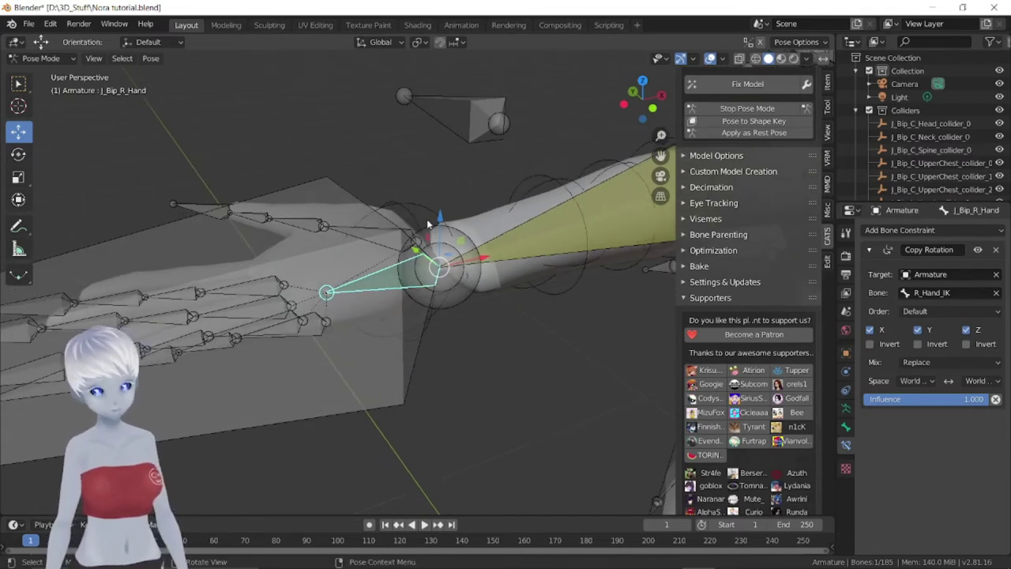
Rotate R_Hand_IK, including around its local Y axis, to line up with the right hand
{"action": "left_click", "coordinate": [443, 260]}
{"action": "left_click", "coordinate": [19, 154]}
{"action": "key", "text": "r"}
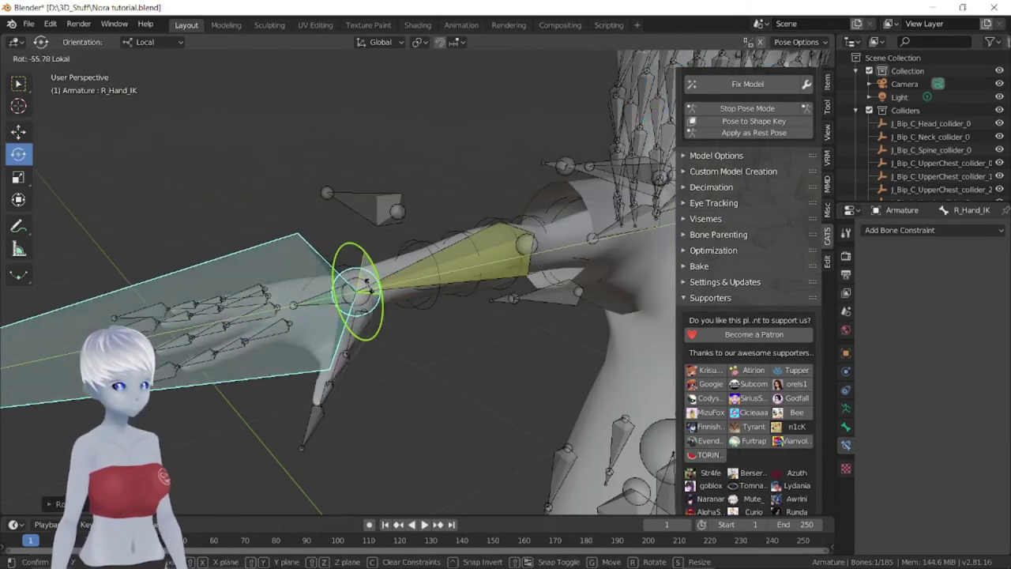
{"action": "left_click", "coordinate": [433, 346]}
{"action": "middle_click_drag", "start_coordinate": [426, 344], "coordinate": [433, 346]}
{"action": "key", "text": "KP_1"}
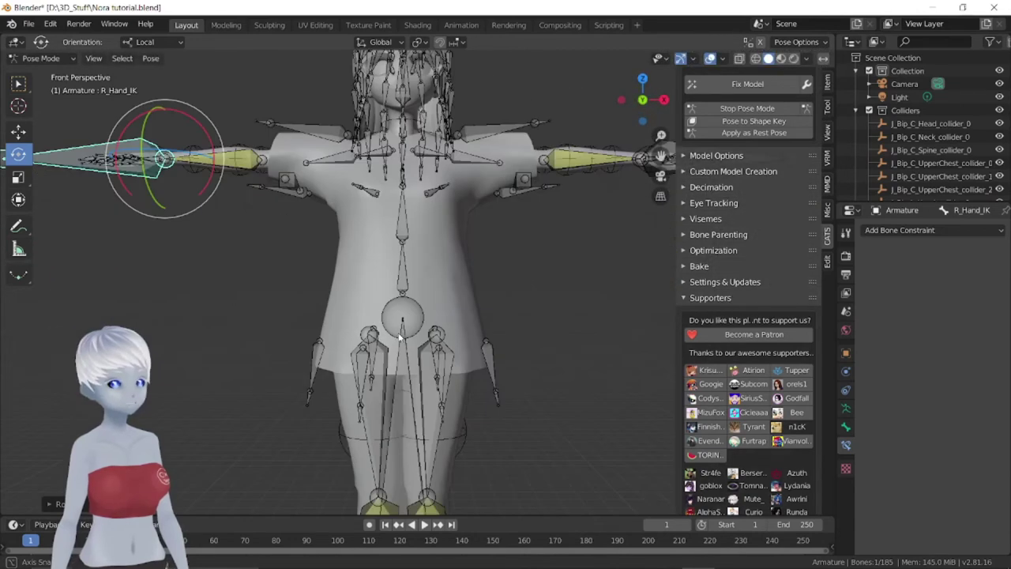
{"action": "left_click", "coordinate": [660, 197]}
{"action": "scroll", "coordinate": [539, 241], "scroll_direction": "up", "scroll_amount": 5, "text": "shift"}
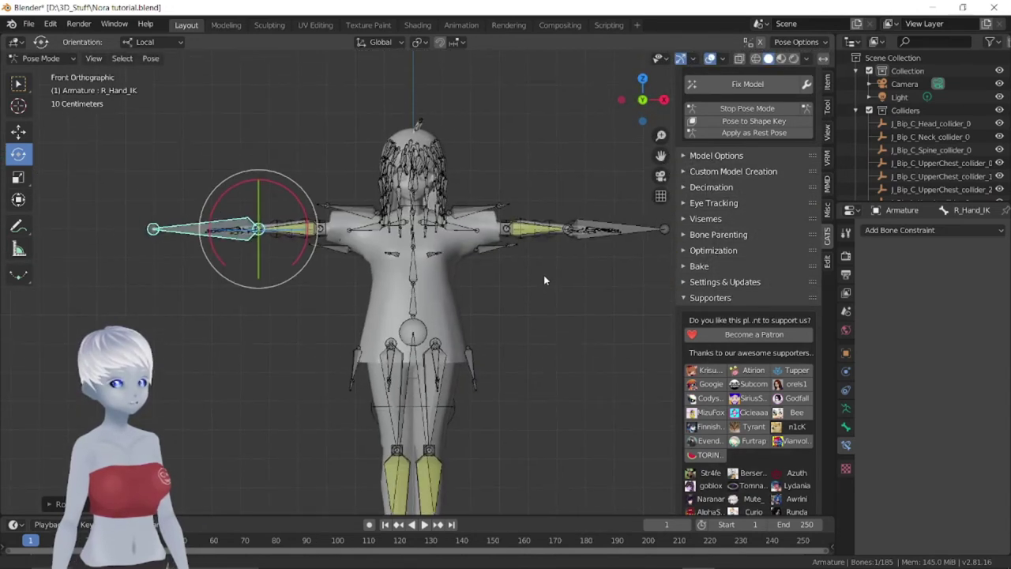
{"action": "middle_click_drag", "start_coordinate": [515, 273], "coordinate": [459, 273], "text": "shift"}
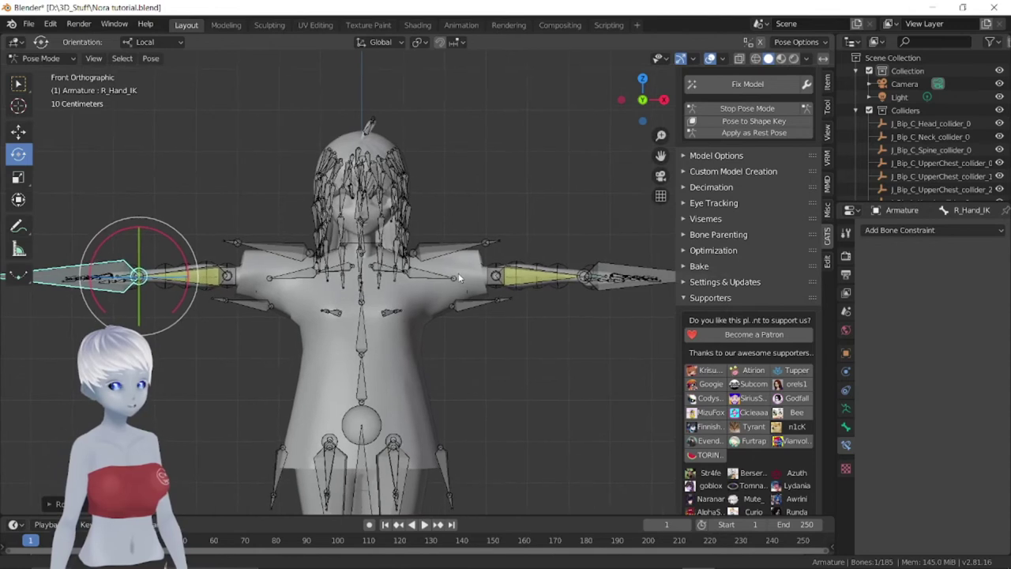
{"action": "left_click_drag", "start_coordinate": [139, 260], "coordinate": [140, 253]}
{"action": "key", "text": "r"}
{"action": "key", "text": "y"}
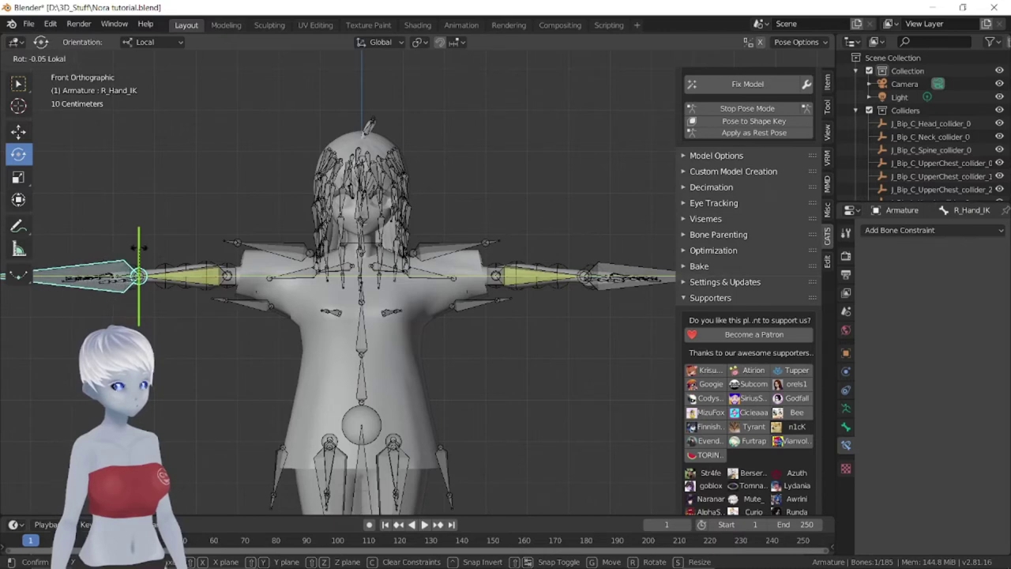
{"action": "left_click", "coordinate": [140, 247]}
{"action": "mouse_move", "coordinate": [140, 247]}
{"action": "middle_mouse_down"}
{"action": "mouse_move", "coordinate": [243, 238]}
{"action": "mouse_move", "coordinate": [317, 247]}
{"action": "mouse_move", "coordinate": [350, 270]}
{"action": "mouse_move", "coordinate": [282, 251]}
{"action": "mouse_move", "coordinate": [300, 255]}
{"action": "middle_mouse_up"}
Apply R_Hand_IK's current pose as its rest pose and clear its user transforms
{"action": "key", "text": "ctrl+a"}
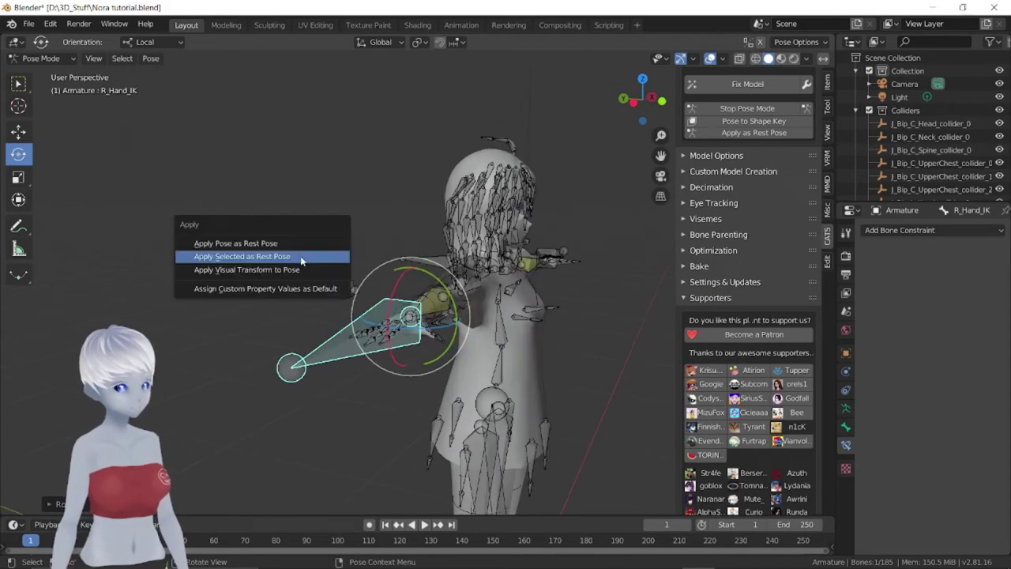
{"action": "left_click", "coordinate": [258, 257]}
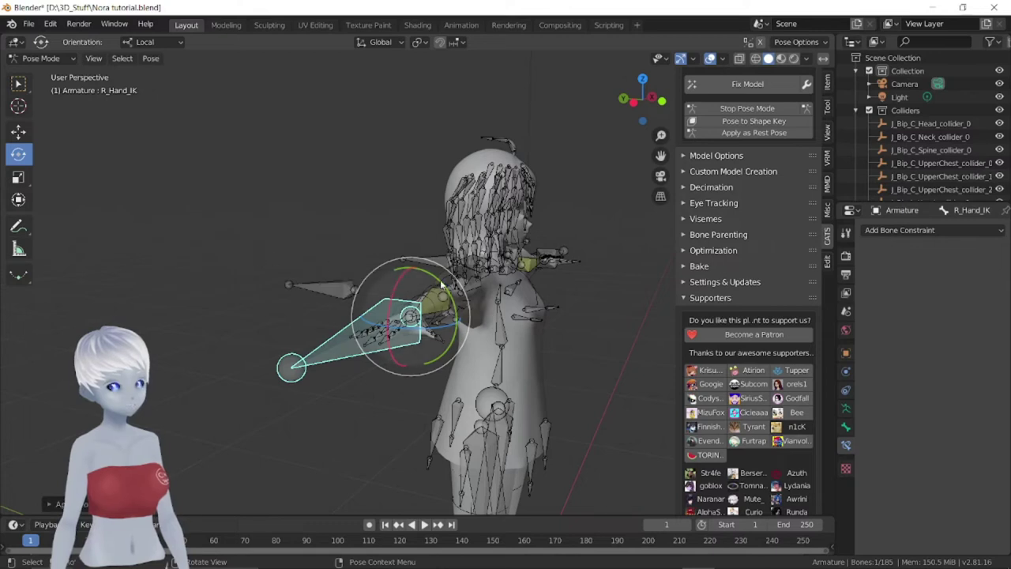
{"action": "right_click", "coordinate": [323, 358]}
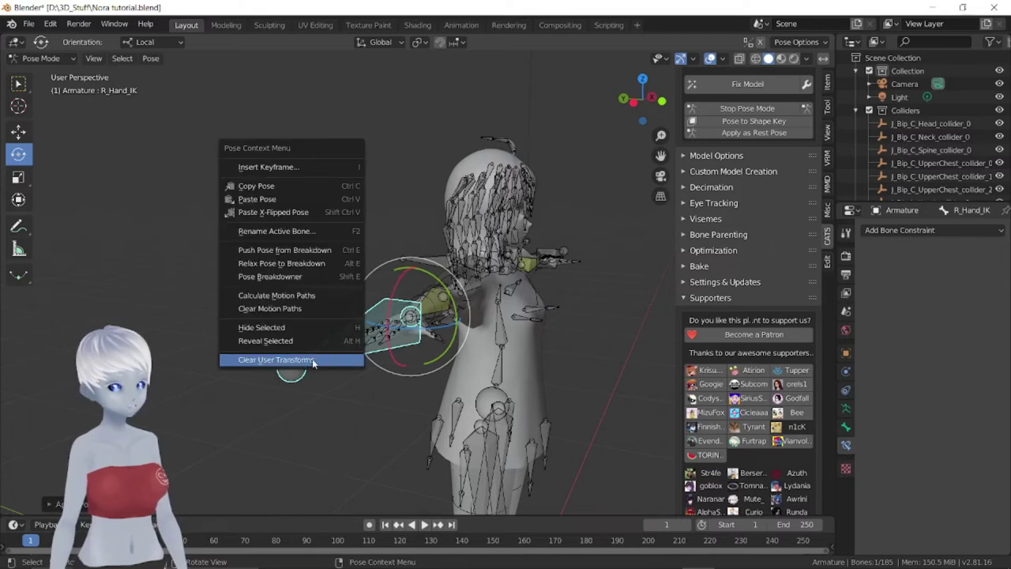
{"action": "mouse_move", "coordinate": [275, 360]}
{"action": "left_click", "coordinate": [293, 360]}
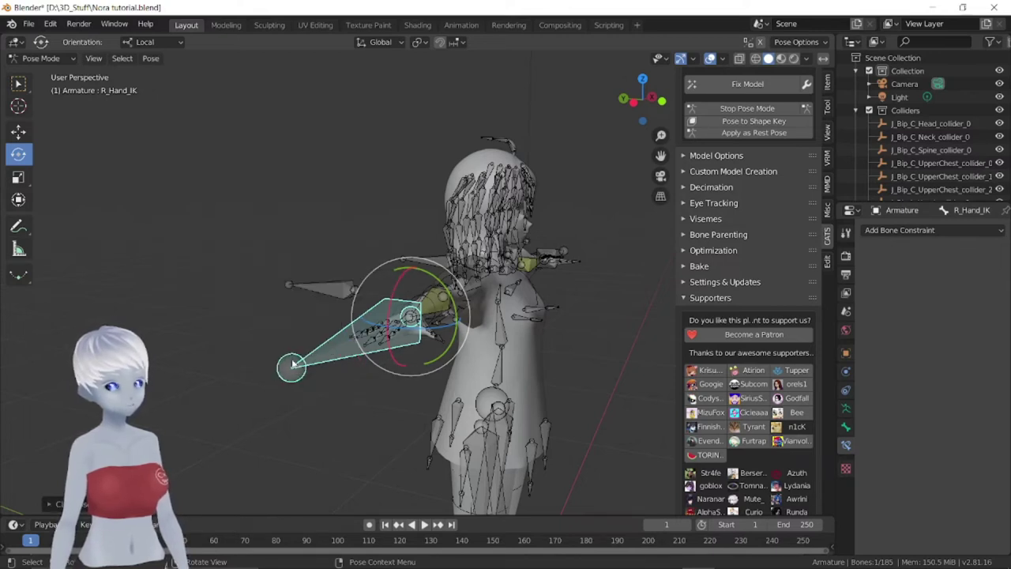
Test-bend the right arm by moving R_Hand_IK down, then reset it to the T-pose
{"action": "middle_click_drag", "start_coordinate": [308, 339], "coordinate": [341, 322]}
{"action": "key", "text": "w"}
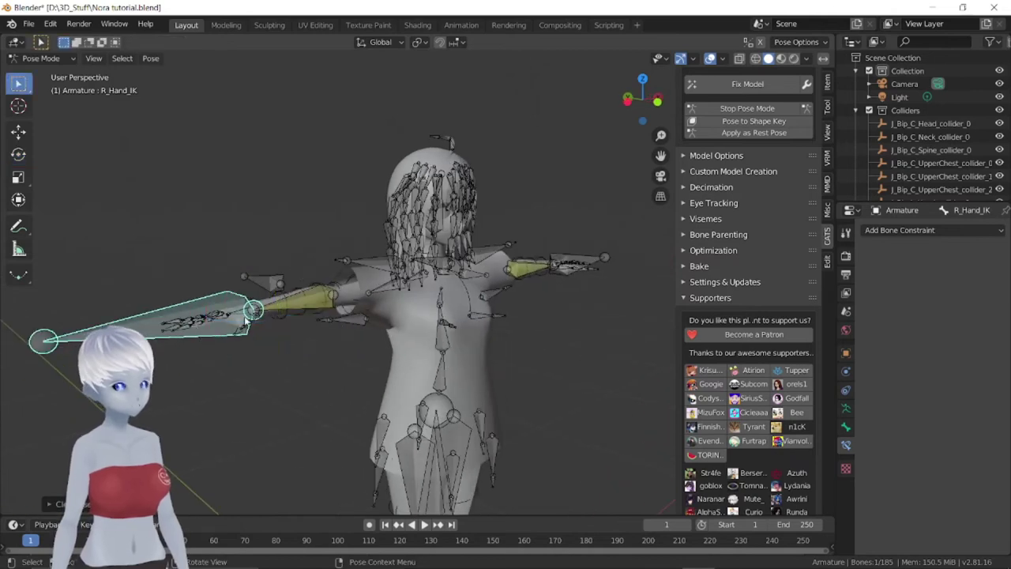
{"action": "left_click", "coordinate": [18, 131]}
{"action": "left_click_drag", "start_coordinate": [248, 255], "coordinate": [274, 348]}
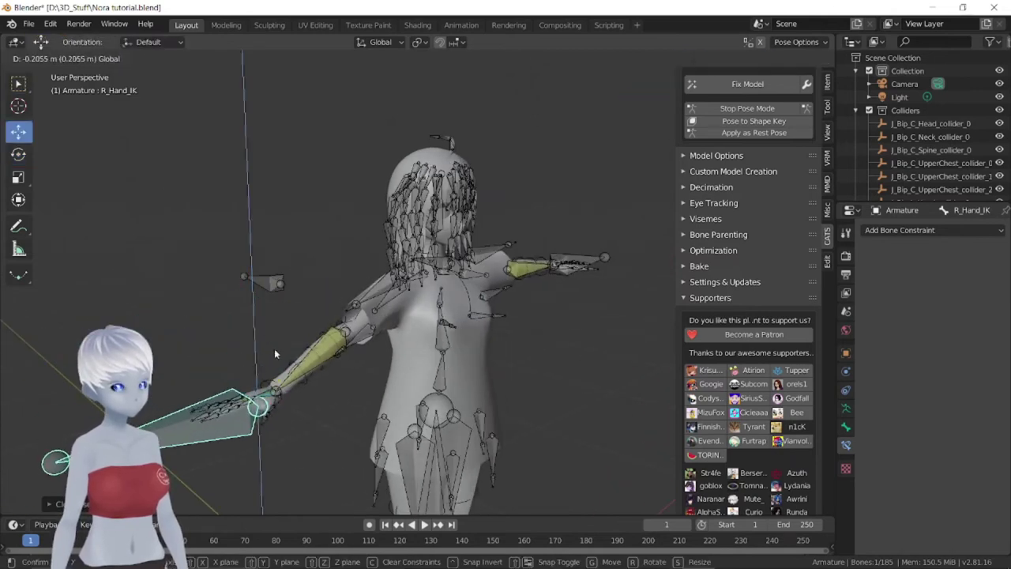
{"action": "right_click", "coordinate": [176, 432]}
{"action": "left_click", "coordinate": [164, 429]}
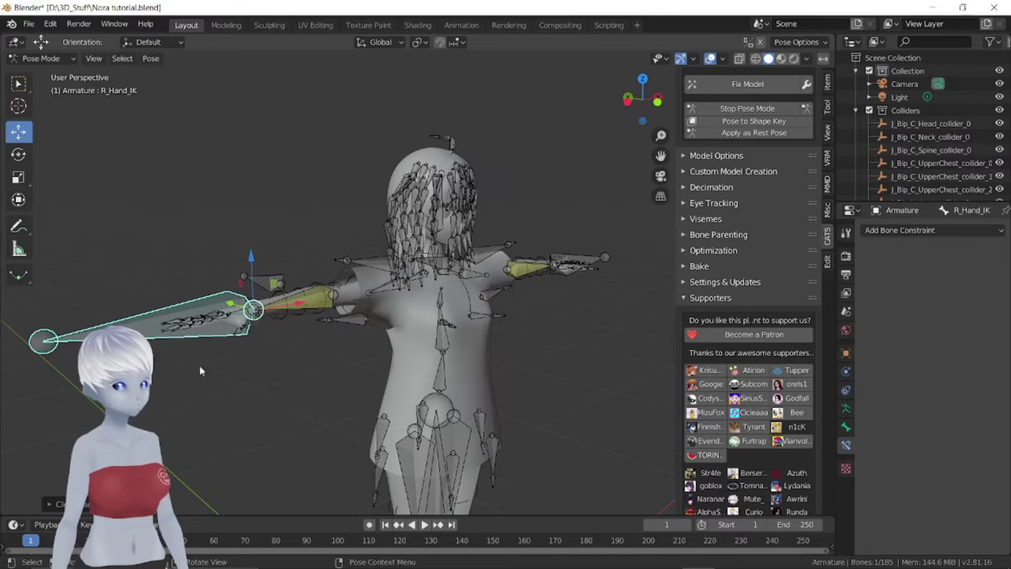
{"action": "middle_click_drag", "start_coordinate": [200, 371], "coordinate": [254, 363]}
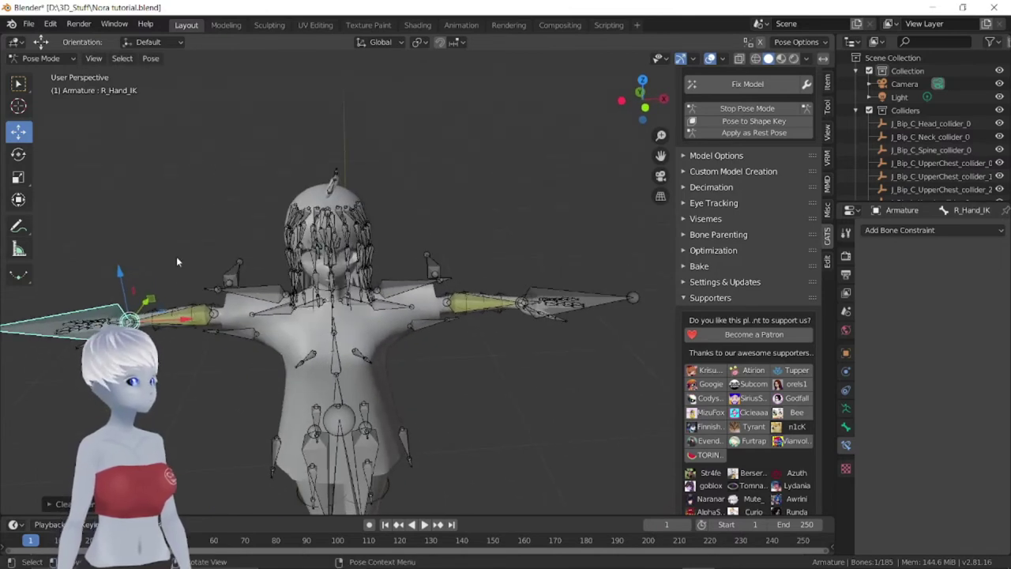
{"action": "middle_click_drag", "start_coordinate": [342, 323], "coordinate": [276, 280]}
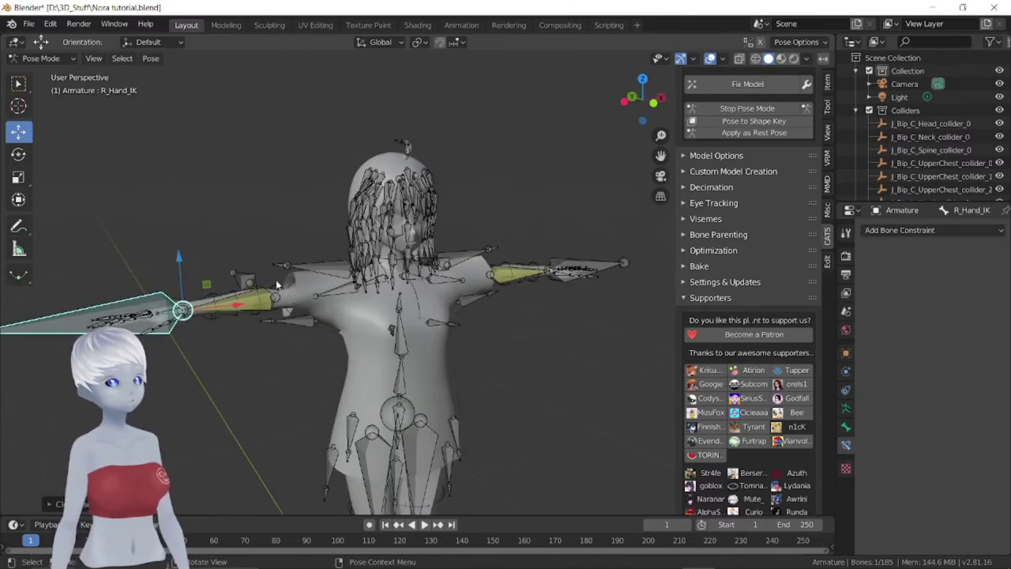
Test-rotate J_Bip_C_Spine to swing the upper body, then cancel the rotation
{"action": "left_click", "coordinate": [382, 305]}
{"action": "middle_click_drag", "start_coordinate": [382, 305], "coordinate": [449, 309]}
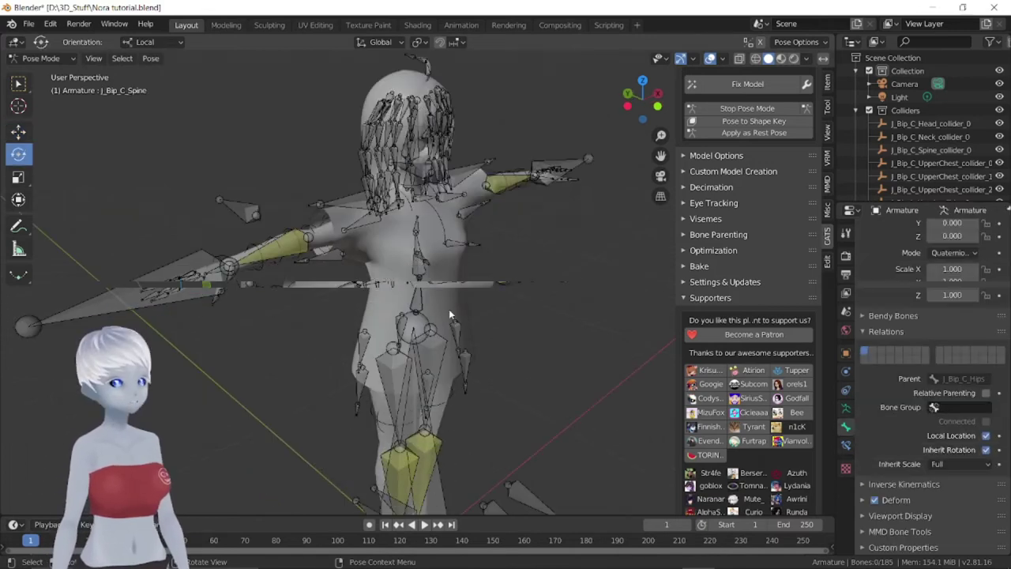
{"action": "left_click", "coordinate": [419, 299]}
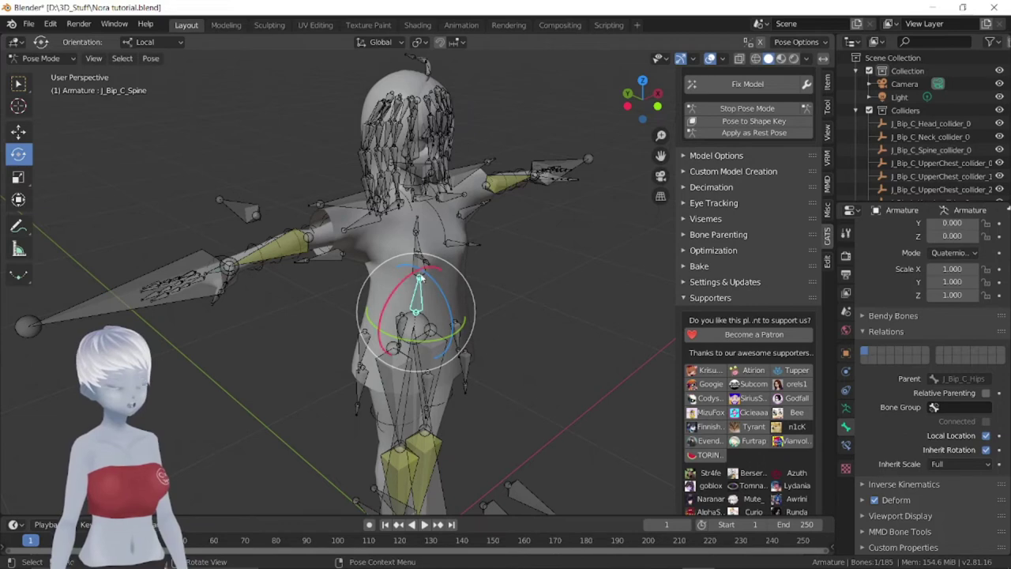
{"action": "left_click_drag", "start_coordinate": [431, 283], "coordinate": [458, 269]}
{"action": "left_click_drag", "start_coordinate": [446, 312], "coordinate": [442, 300]}
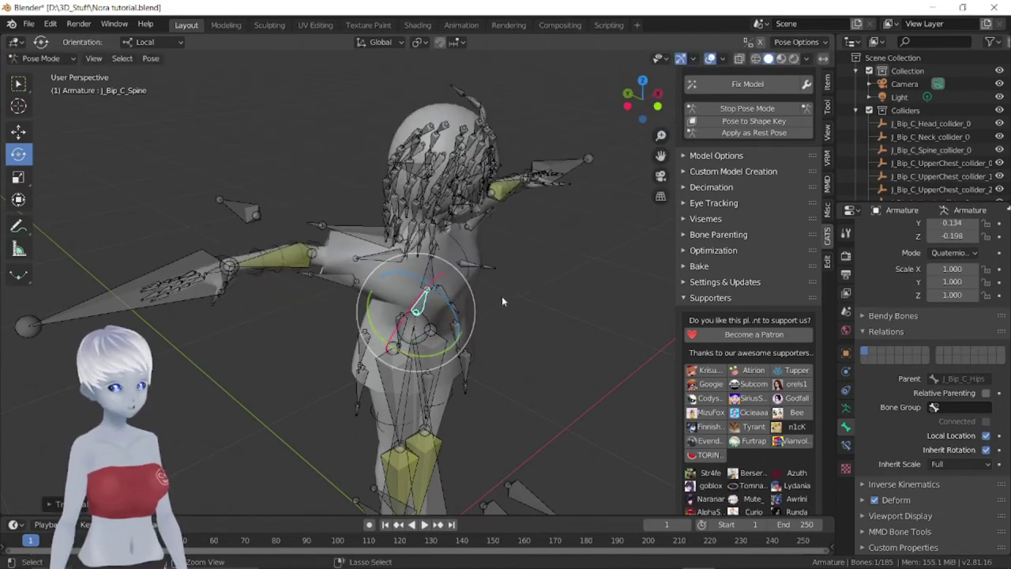
{"action": "right_click", "coordinate": [502, 295]}
{"action": "left_click", "coordinate": [519, 292]}
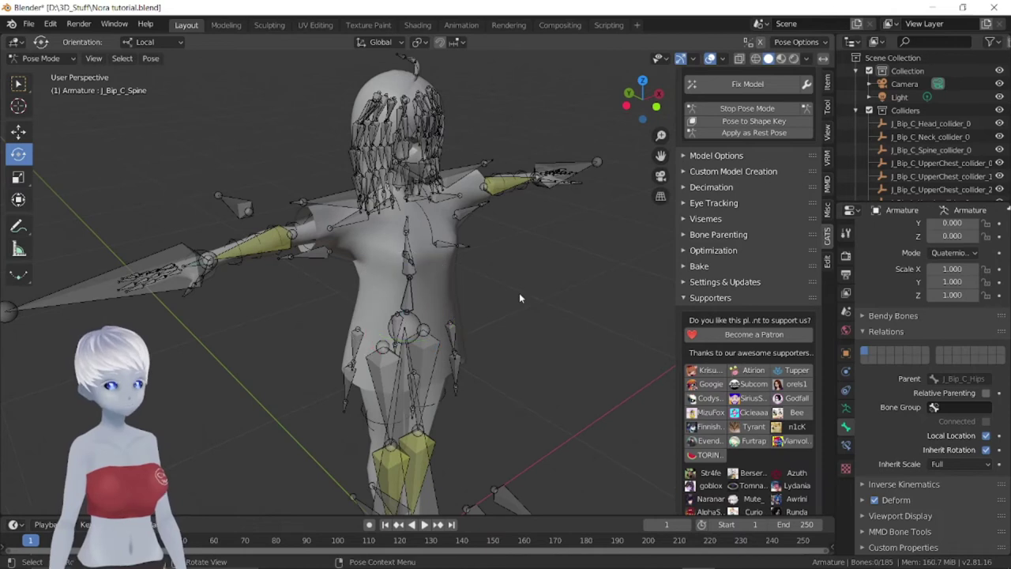
Turn off Inherit Rotation on J_Bip_C_Chest and re-test by rotating the spine
{"action": "left_click", "coordinate": [409, 249]}
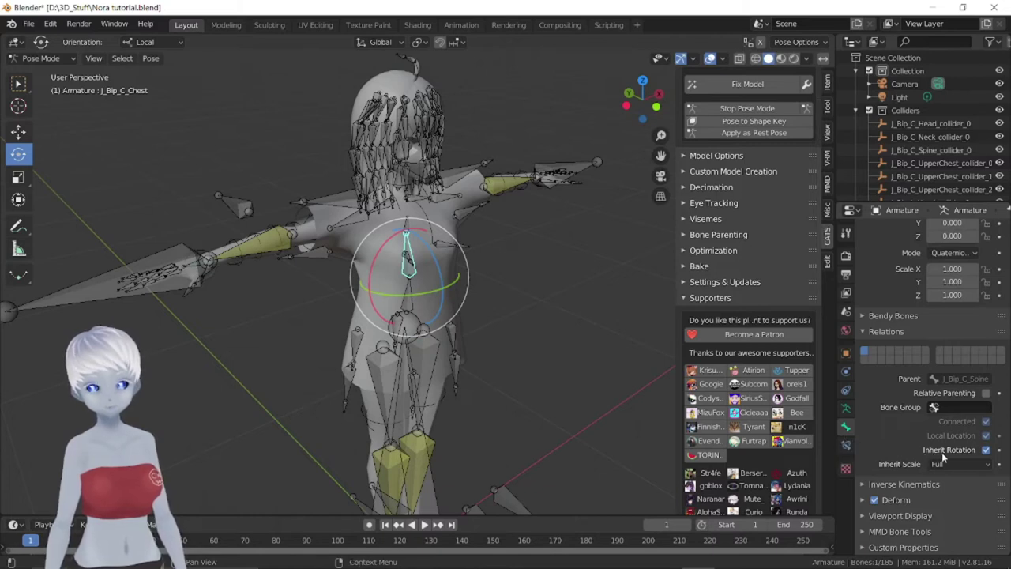
{"action": "left_click", "coordinate": [985, 449]}
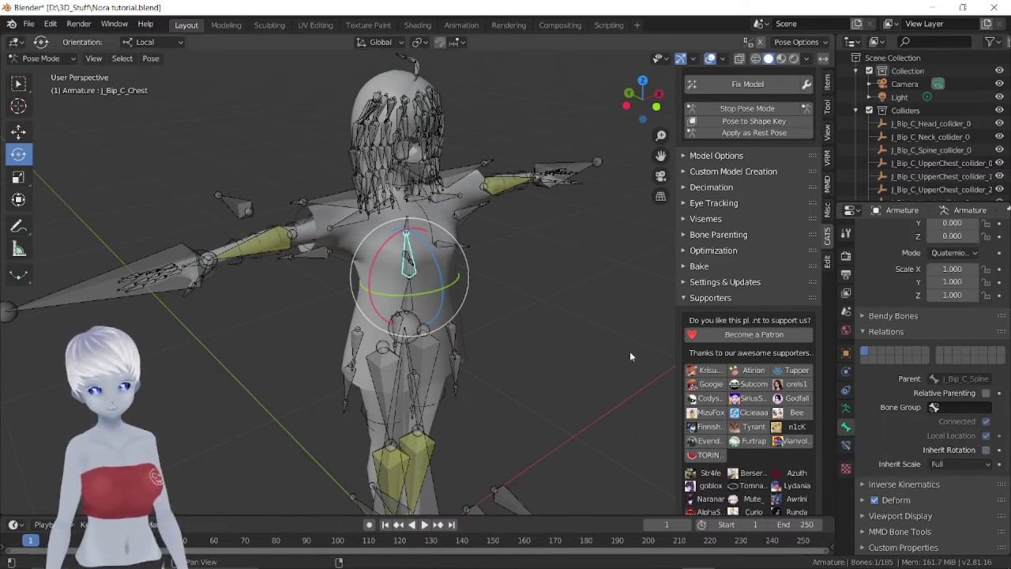
{"action": "left_click", "coordinate": [501, 348]}
{"action": "left_click", "coordinate": [415, 300]}
{"action": "middle_click_drag", "start_coordinate": [415, 300], "coordinate": [395, 308]}
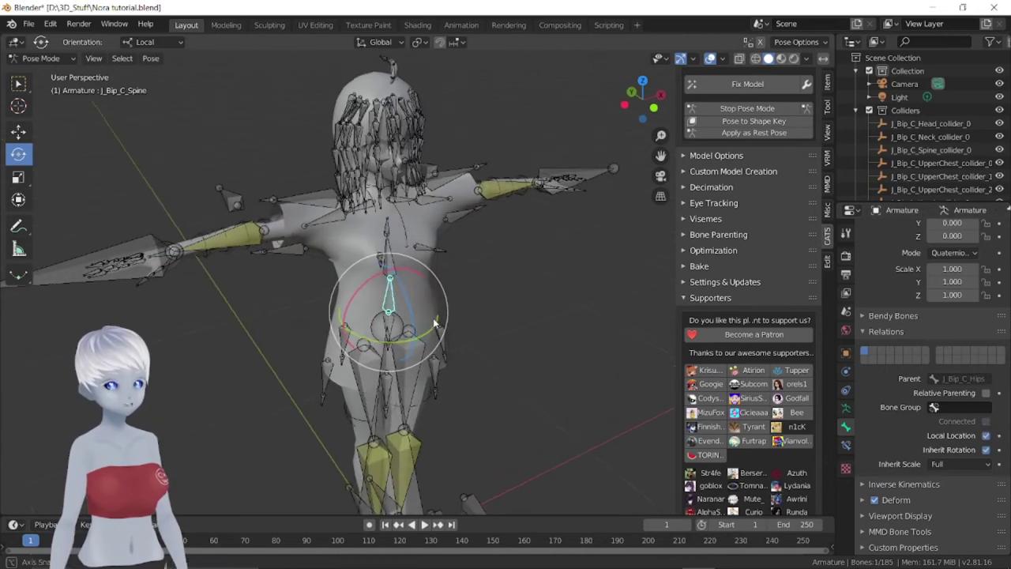
{"action": "mouse_move", "coordinate": [399, 292]}
{"action": "left_mouse_down"}
{"action": "mouse_move", "coordinate": [387, 316]}
{"action": "mouse_move", "coordinate": [374, 269]}
{"action": "mouse_move", "coordinate": [398, 256]}
{"action": "left_mouse_up"}
{"action": "middle_click_drag", "start_coordinate": [455, 272], "coordinate": [509, 277]}
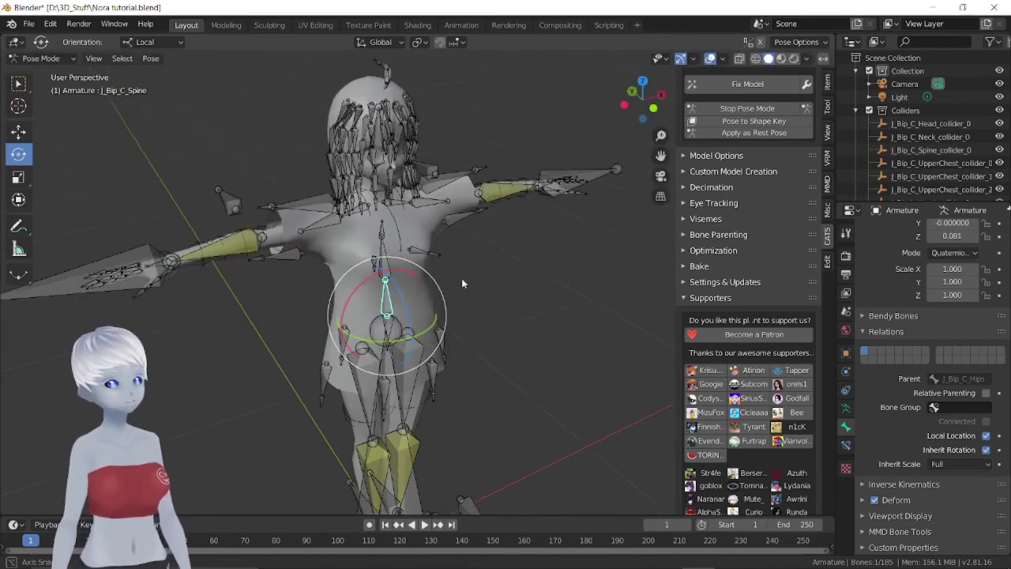
{"action": "left_click", "coordinate": [409, 255]}
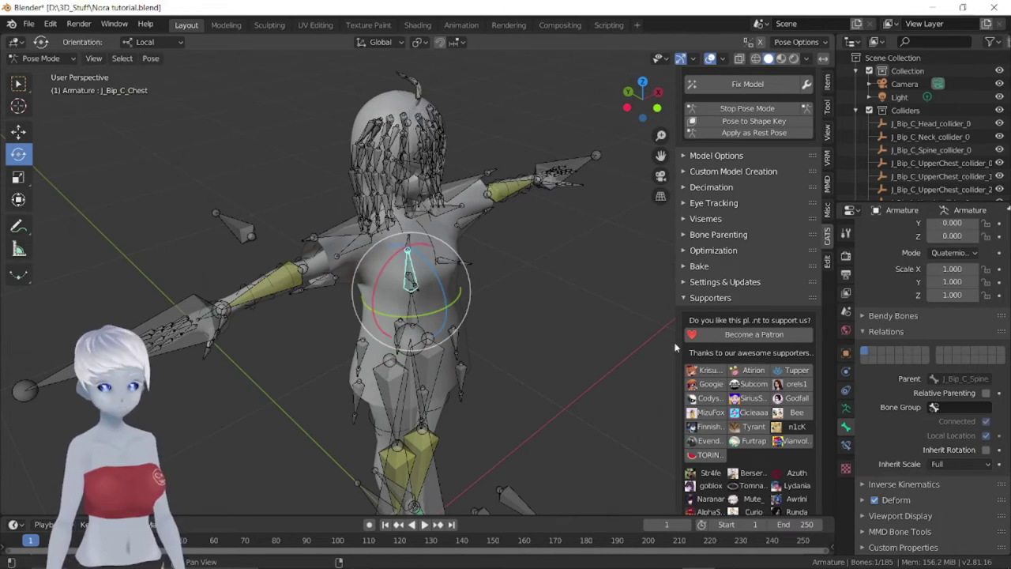
Turn off Inherit Rotation on the J_Bip_C_UpperChest bone
{"action": "left_click", "coordinate": [404, 241]}
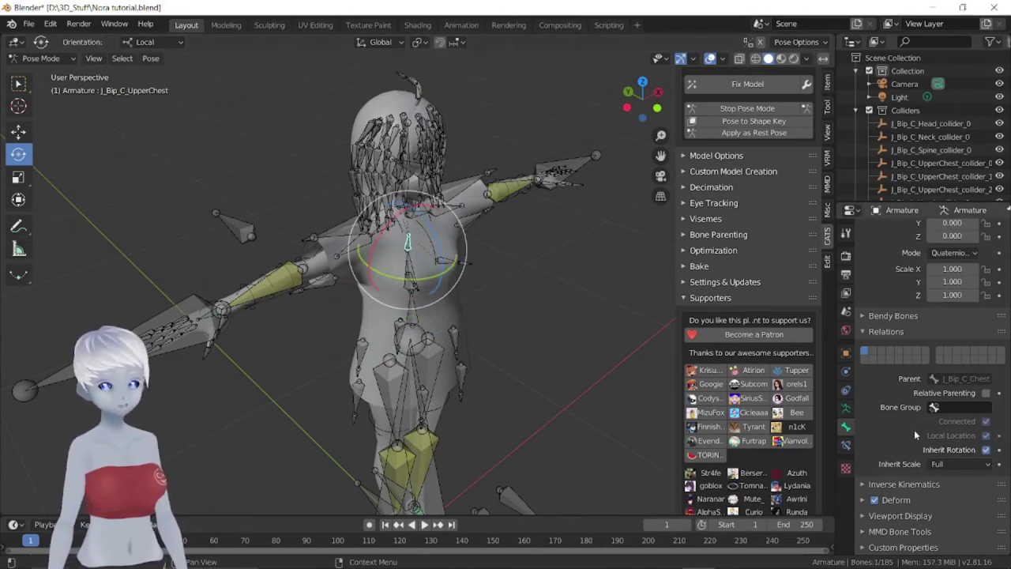
{"action": "left_click", "coordinate": [993, 451]}
{"action": "middle_click_drag", "start_coordinate": [666, 376], "coordinate": [377, 312]}
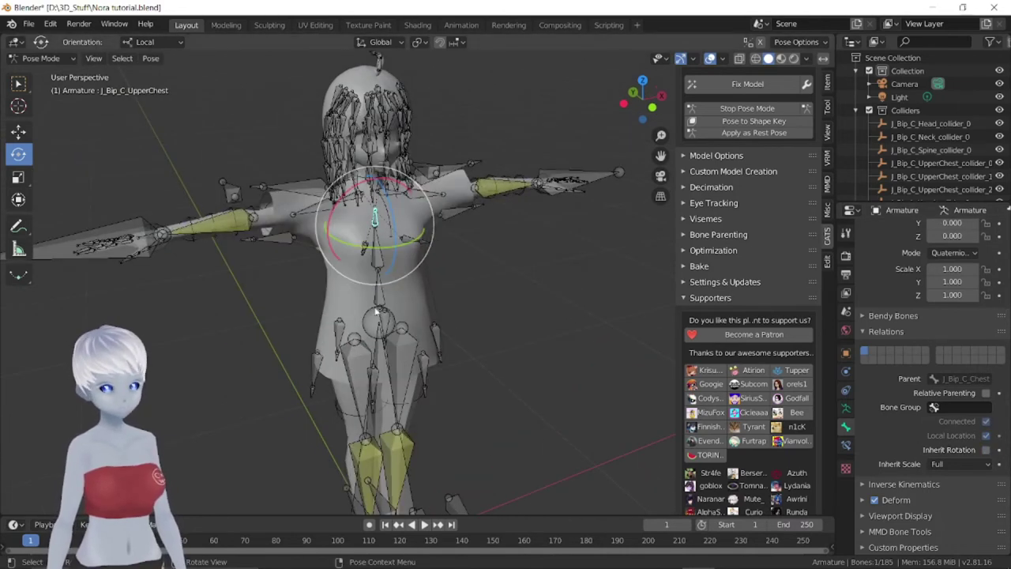
{"action": "middle_click_drag", "start_coordinate": [364, 148], "coordinate": [422, 288]}
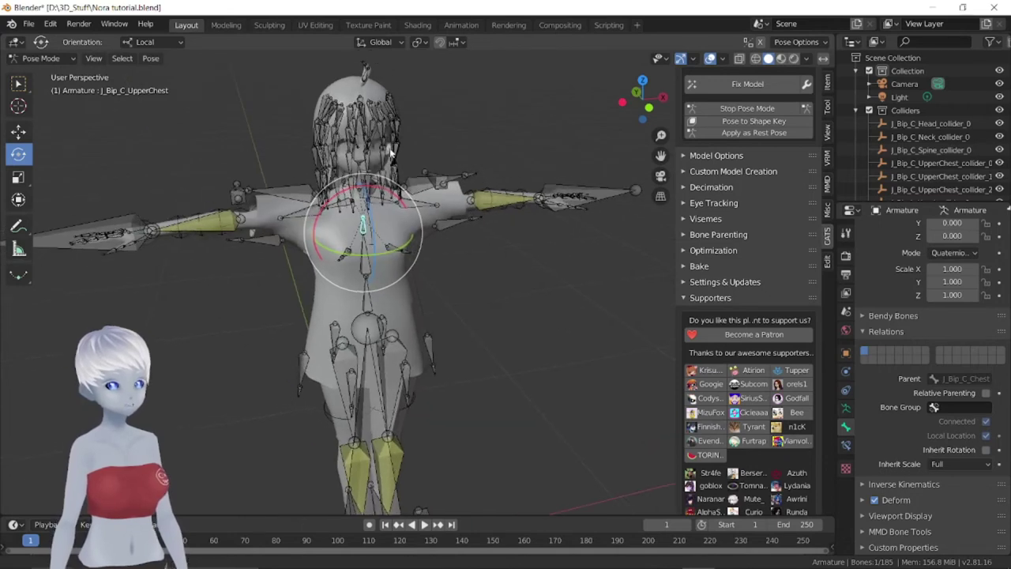
{"action": "scroll", "coordinate": [427, 317], "scroll_direction": "up", "scroll_amount": 3}
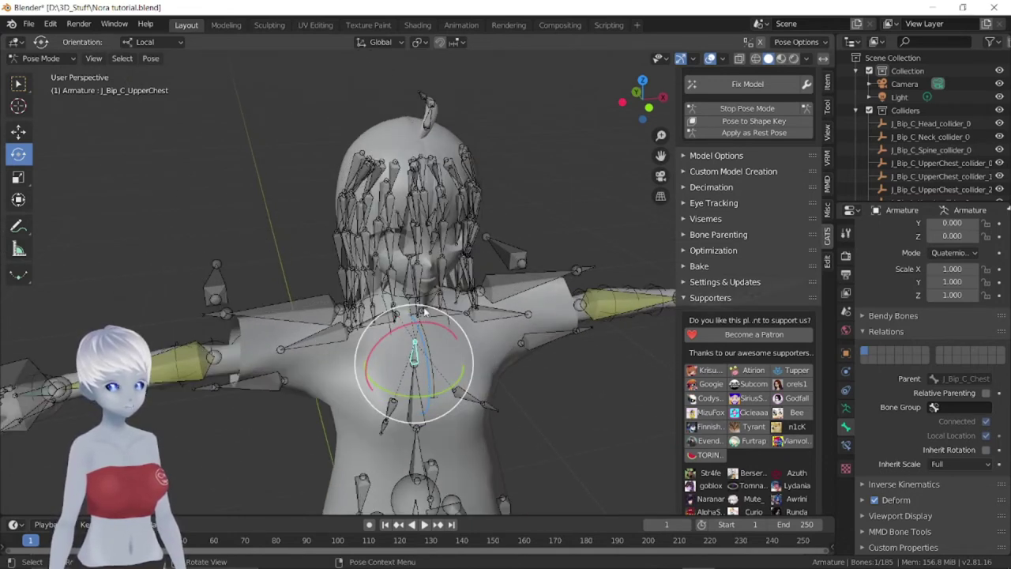
{"action": "middle_click_drag", "start_coordinate": [427, 317], "coordinate": [411, 316]}
Test-tilt the head via J_Bip_C_Neck, cancel with Esc, then select the R_Foot_IK bone
{"action": "left_click", "coordinate": [376, 249]}
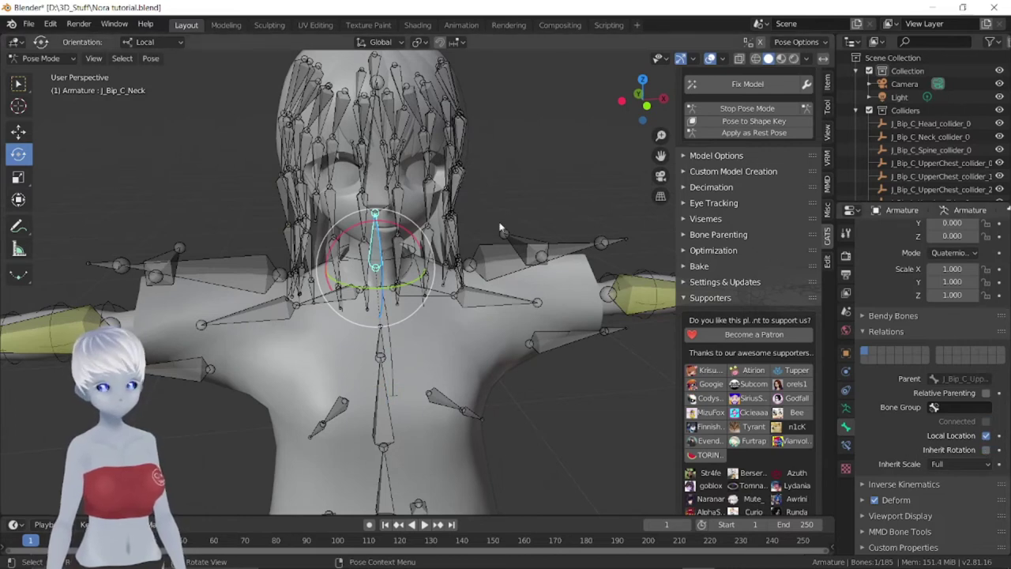
{"action": "left_click", "coordinate": [383, 202]}
{"action": "mouse_move", "coordinate": [506, 380]}
{"action": "middle_mouse_down"}
{"action": "mouse_move", "coordinate": [537, 412]}
{"action": "mouse_move", "coordinate": [450, 292]}
{"action": "middle_mouse_up"}
{"action": "left_click", "coordinate": [500, 304]}
{"action": "left_click", "coordinate": [435, 250]}
{"action": "left_click_drag", "start_coordinate": [436, 250], "coordinate": [496, 359]}
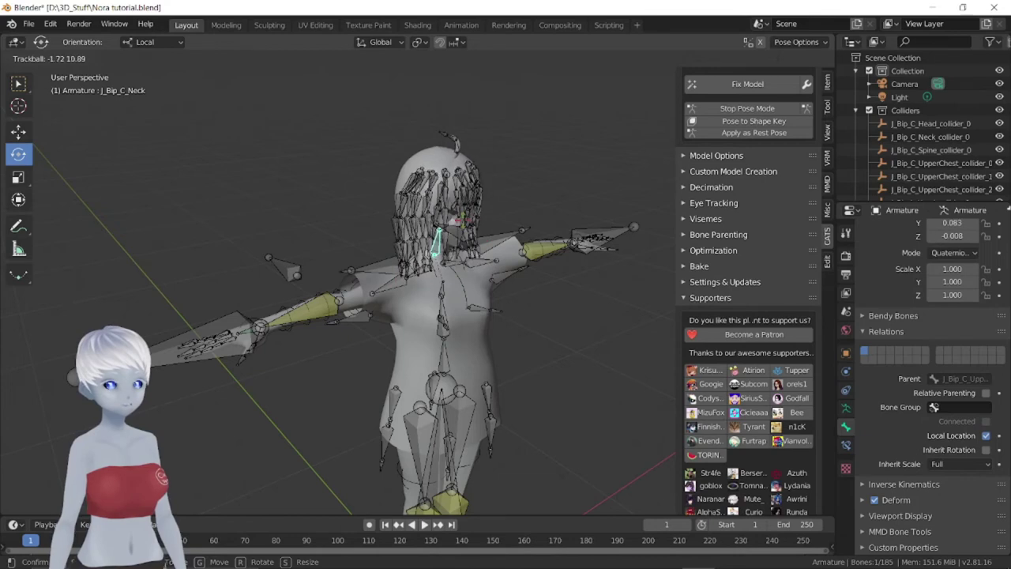
{"action": "key", "text": "Escape"}
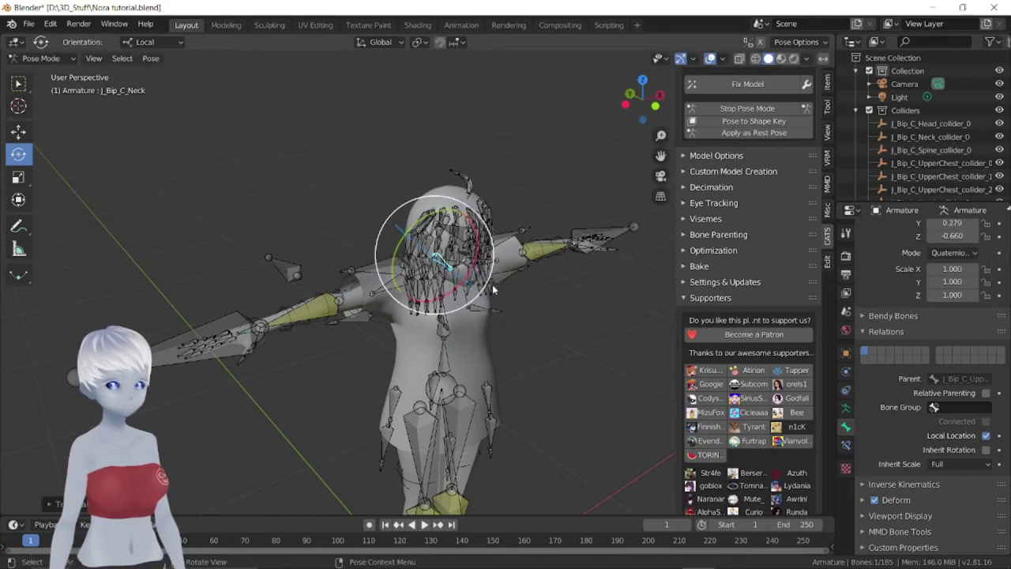
{"action": "mouse_move", "coordinate": [547, 342]}
{"action": "middle_mouse_down"}
{"action": "mouse_move", "coordinate": [429, 341]}
{"action": "mouse_move", "coordinate": [543, 316]}
{"action": "mouse_move", "coordinate": [565, 338]}
{"action": "mouse_move", "coordinate": [505, 294]}
{"action": "mouse_move", "coordinate": [396, 410]}
{"action": "middle_mouse_up"}
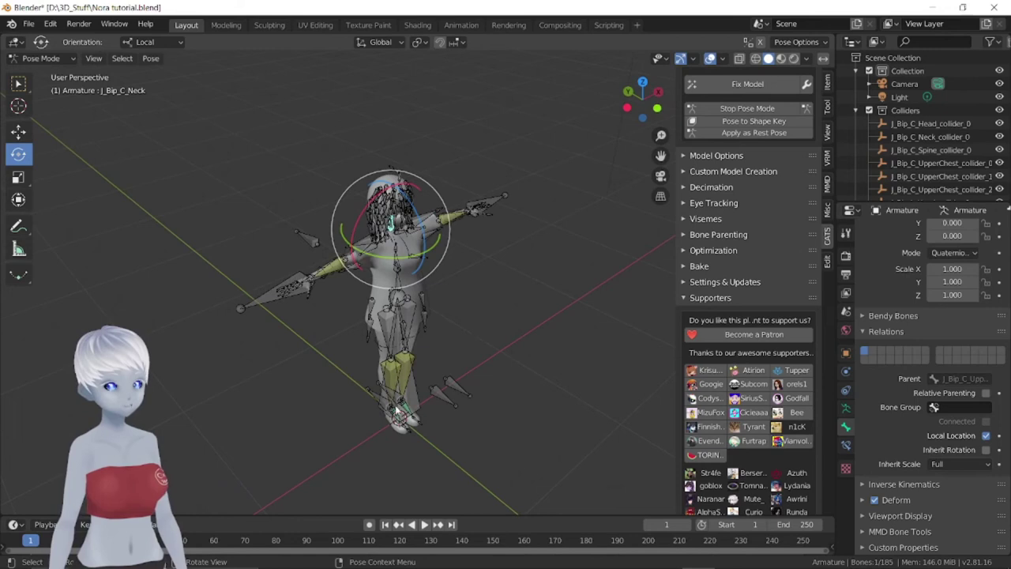
{"action": "left_click", "coordinate": [375, 399]}
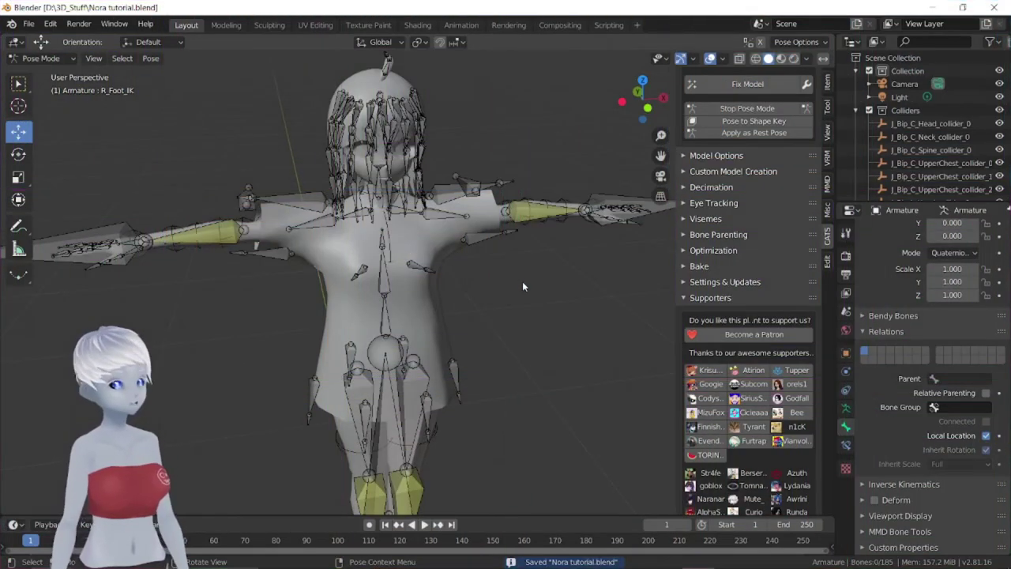
Lift L_Hand_IK up and to the left and rotate it so the hand points upward
{"action": "mouse_move", "coordinate": [586, 265]}
{"action": "middle_mouse_down"}
{"action": "mouse_move", "coordinate": [545, 305]}
{"action": "mouse_move", "coordinate": [531, 273]}
{"action": "mouse_move", "coordinate": [546, 303]}
{"action": "mouse_move", "coordinate": [613, 285]}
{"action": "middle_mouse_up"}
{"action": "left_click", "coordinate": [528, 263]}
{"action": "left_click", "coordinate": [613, 284]}
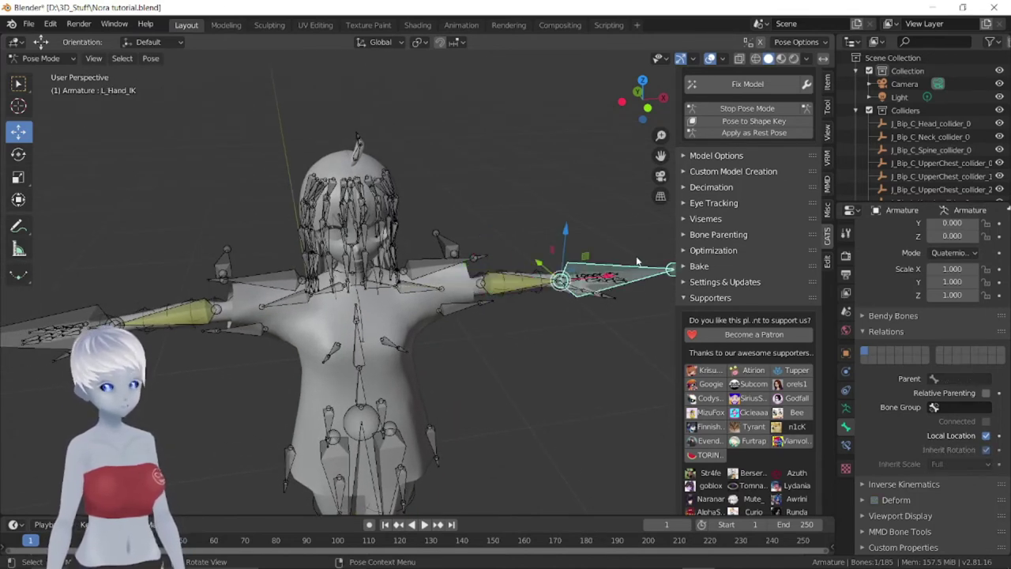
{"action": "left_click_drag", "start_coordinate": [560, 280], "coordinate": [502, 187]}
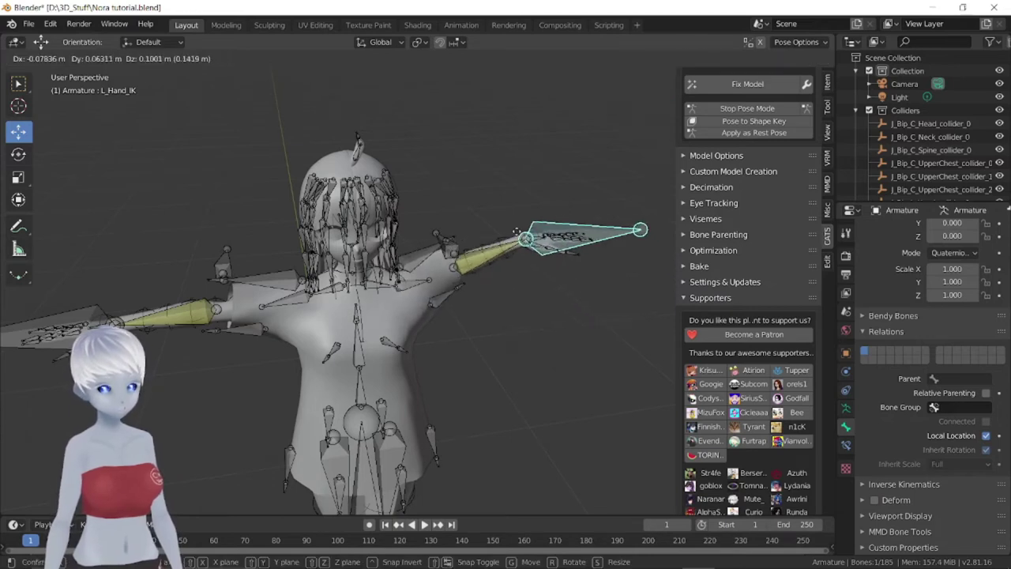
{"action": "key", "text": "r"}
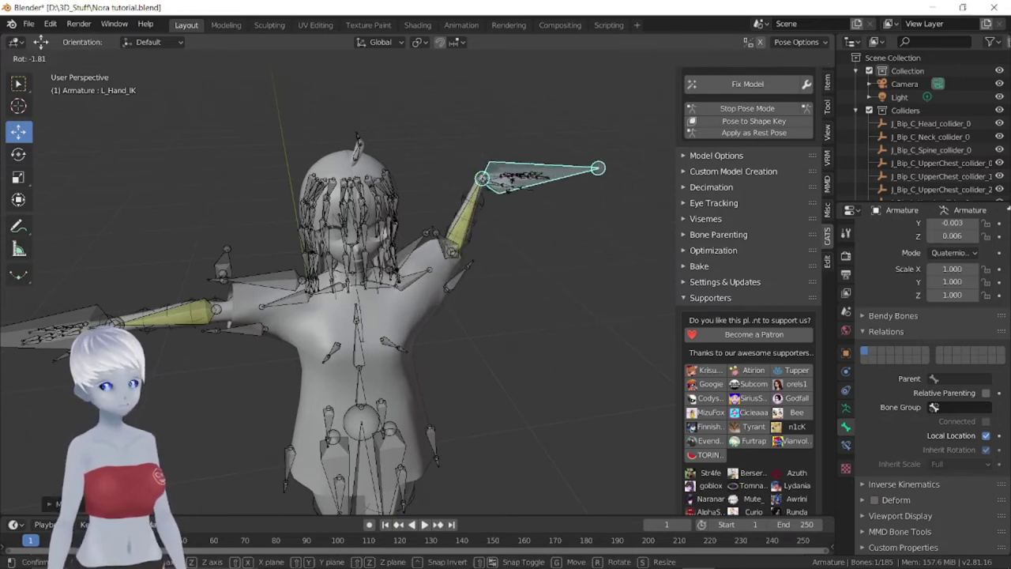
{"action": "left_click", "coordinate": [514, 177]}
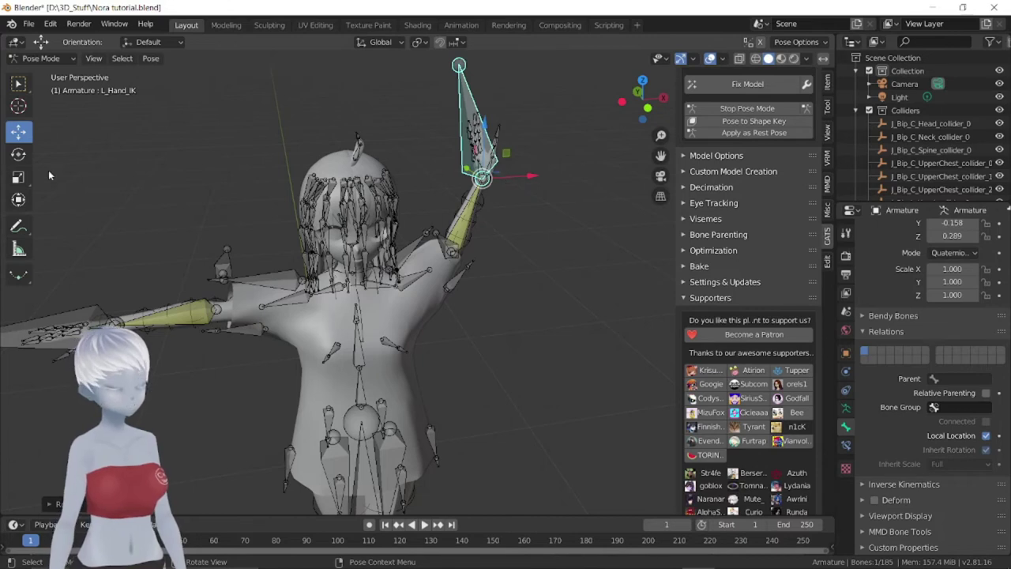
{"action": "key", "text": "r"}
{"action": "left_click", "coordinate": [506, 182]}
Refine the raised left hand's tilt by twisting L_Hand_IK with the Rotate tool
{"action": "mouse_move", "coordinate": [506, 181]}
{"action": "middle_mouse_down"}
{"action": "mouse_move", "coordinate": [517, 180]}
{"action": "mouse_move", "coordinate": [435, 296]}
{"action": "mouse_move", "coordinate": [462, 237]}
{"action": "middle_mouse_up"}
{"action": "left_click", "coordinate": [433, 299]}
{"action": "left_click", "coordinate": [467, 158]}
{"action": "key", "text": "shift+space"}
{"action": "key", "text": "r"}
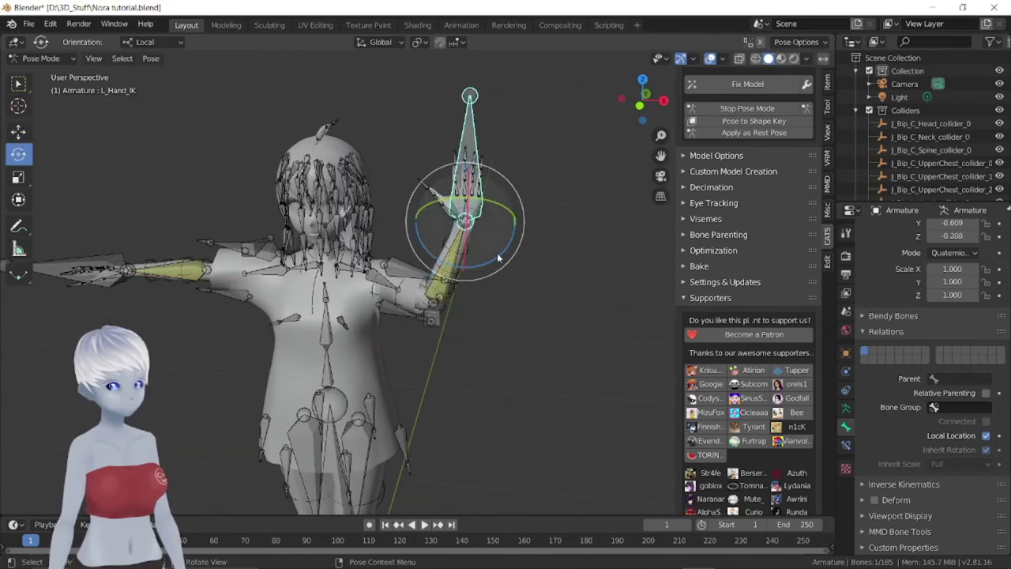
{"action": "left_click_drag", "start_coordinate": [497, 256], "coordinate": [514, 237]}
{"action": "mouse_move", "coordinate": [513, 237]}
{"action": "middle_mouse_down"}
{"action": "mouse_move", "coordinate": [522, 242]}
{"action": "mouse_move", "coordinate": [506, 260]}
{"action": "mouse_move", "coordinate": [357, 406]}
{"action": "middle_mouse_up"}
{"action": "key", "text": "w"}
{"action": "middle_click_drag", "start_coordinate": [499, 351], "coordinate": [494, 359]}
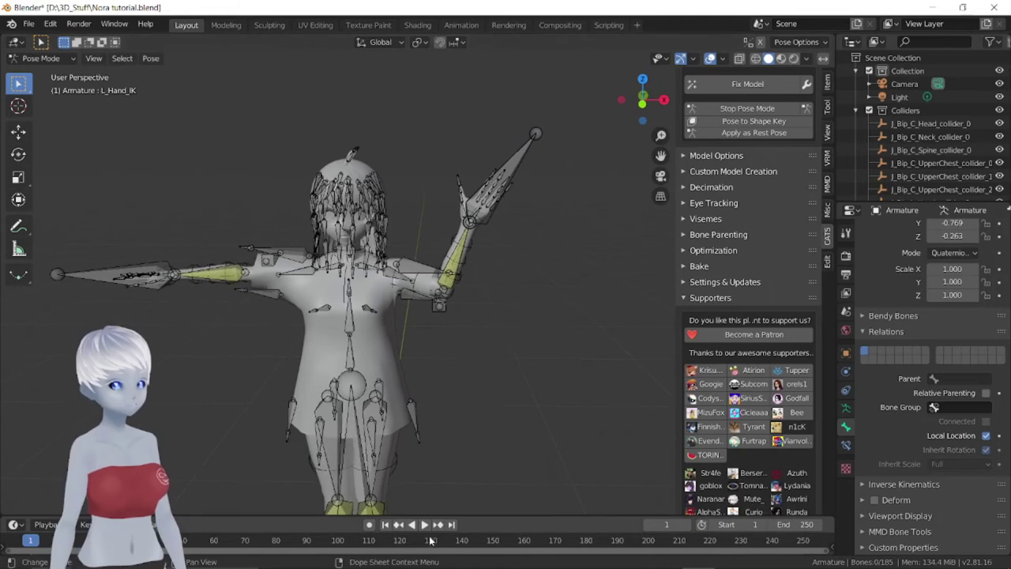
Enlarge the timeline and key the whole character's pose at frame 1 with all bones selected
{"action": "left_click_drag", "start_coordinate": [494, 519], "coordinate": [494, 404]}
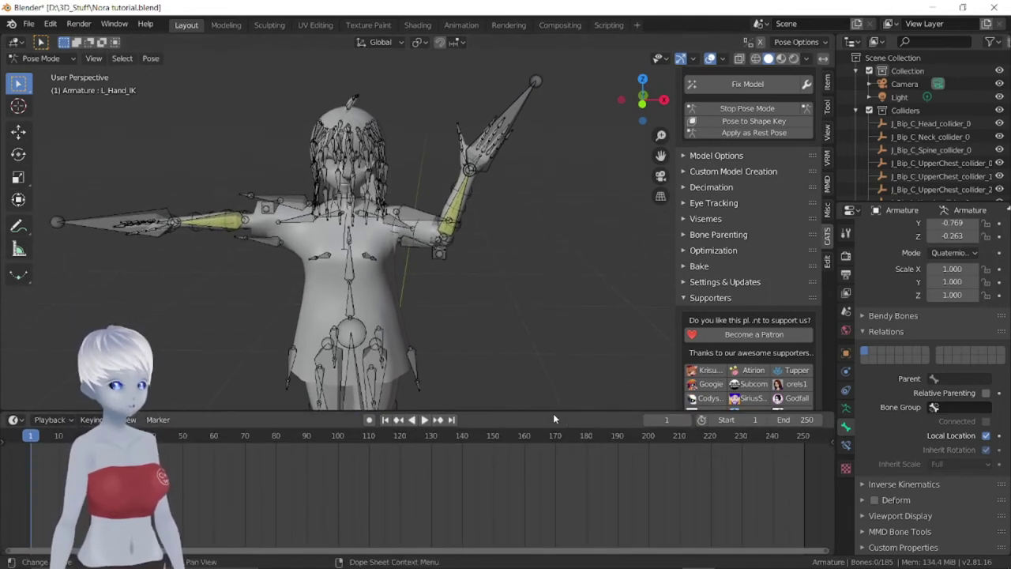
{"action": "left_click_drag", "start_coordinate": [539, 411], "coordinate": [539, 424]}
{"action": "middle_click_drag", "start_coordinate": [474, 363], "coordinate": [382, 331]}
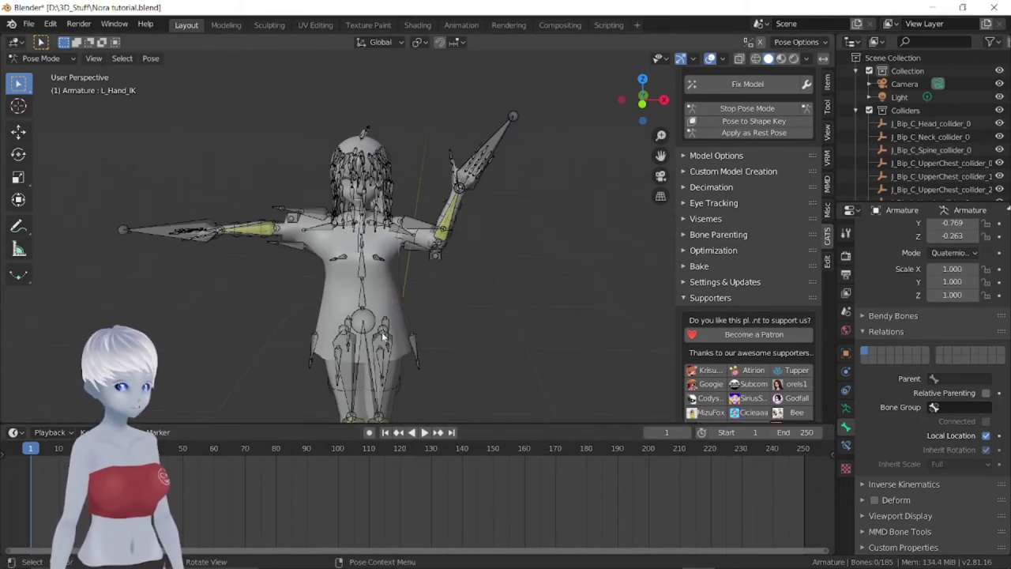
{"action": "key", "text": "a"}
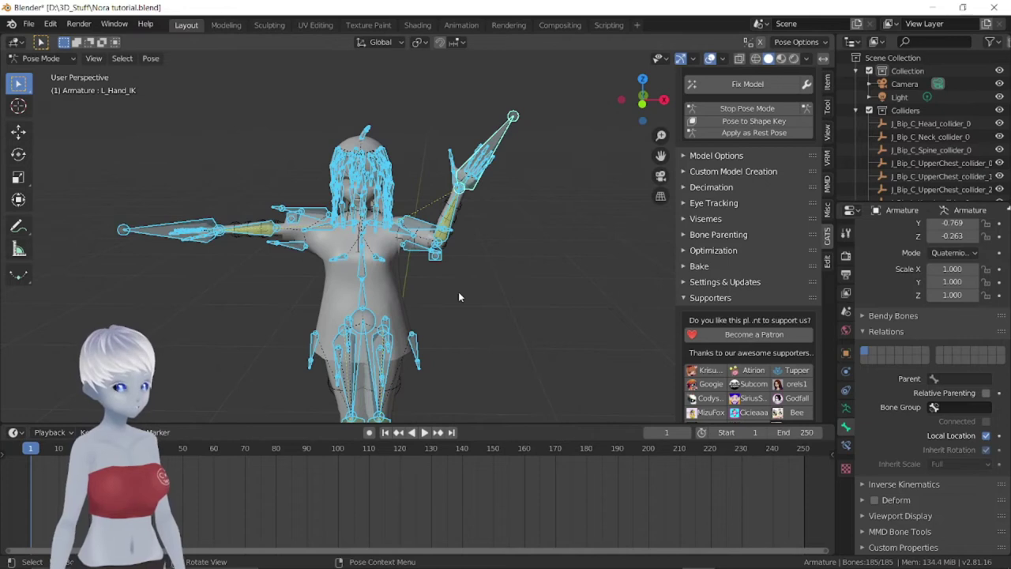
{"action": "key", "text": "i"}
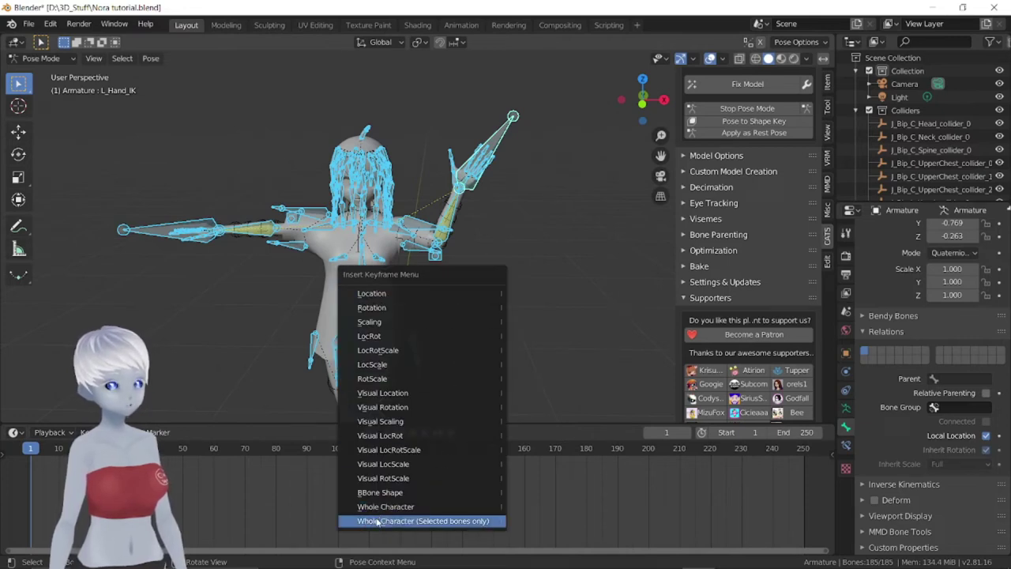
{"action": "left_click", "coordinate": [452, 521]}
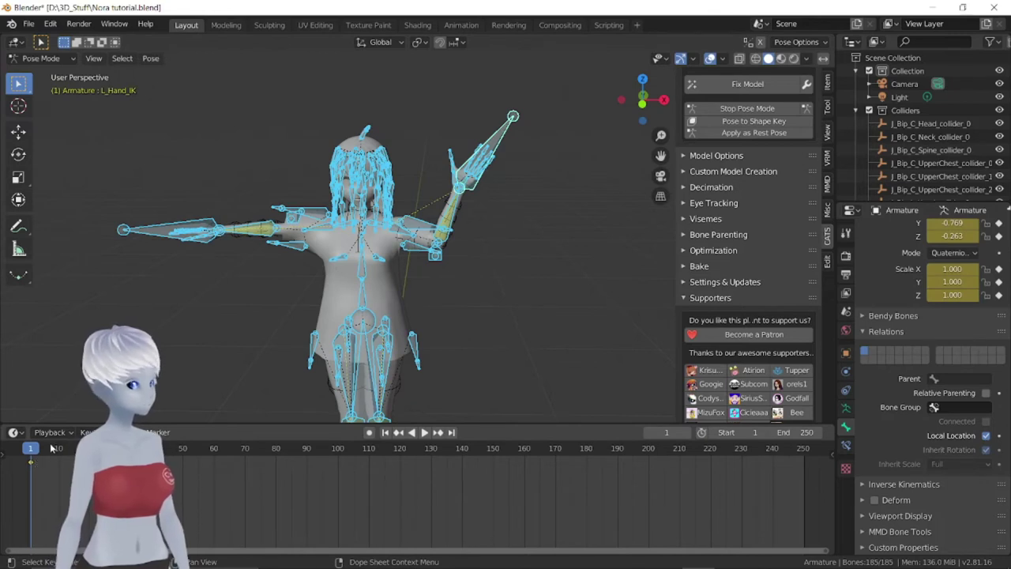
Turn on Auto Keying and move the playhead to frame 20
{"action": "left_click", "coordinate": [369, 434]}
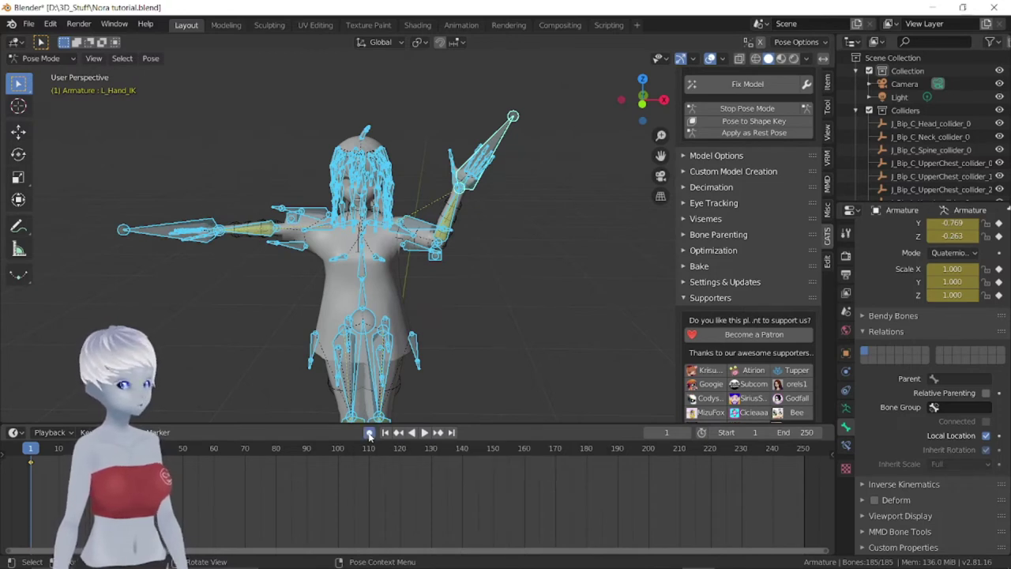
{"action": "left_click_drag", "start_coordinate": [48, 452], "coordinate": [77, 449]}
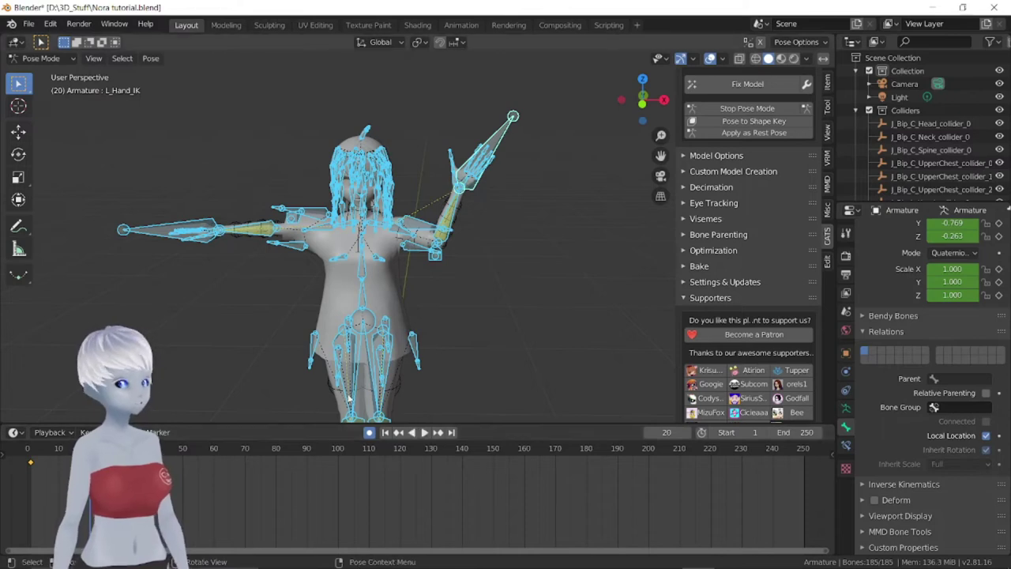
{"action": "key", "text": "space"}
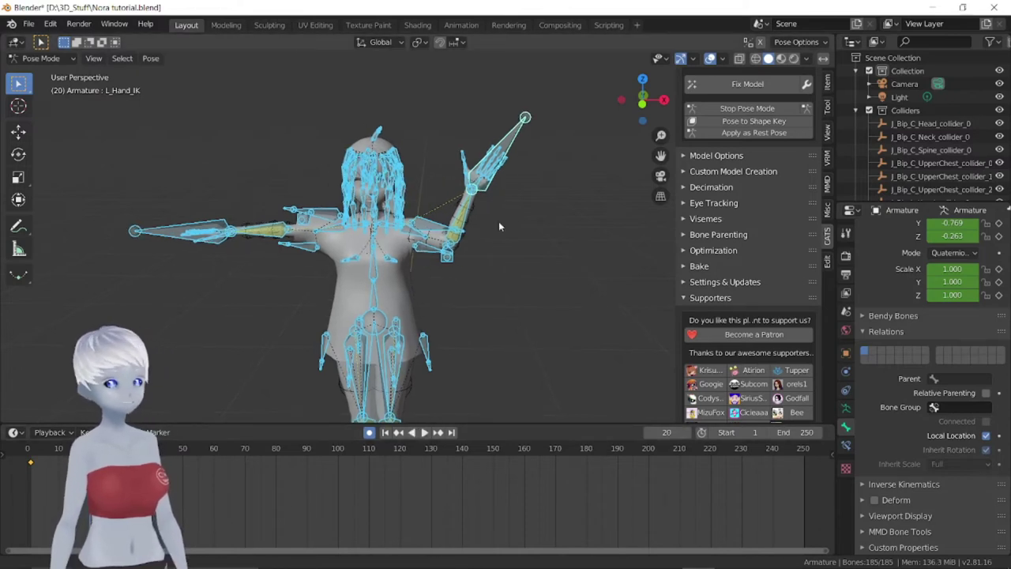
Move and rotate L_Hand_IK beside the head so the raised left hand points straight up
{"action": "middle_click_drag", "start_coordinate": [499, 221], "coordinate": [493, 260], "text": "shift"}
{"action": "left_click", "coordinate": [476, 229]}
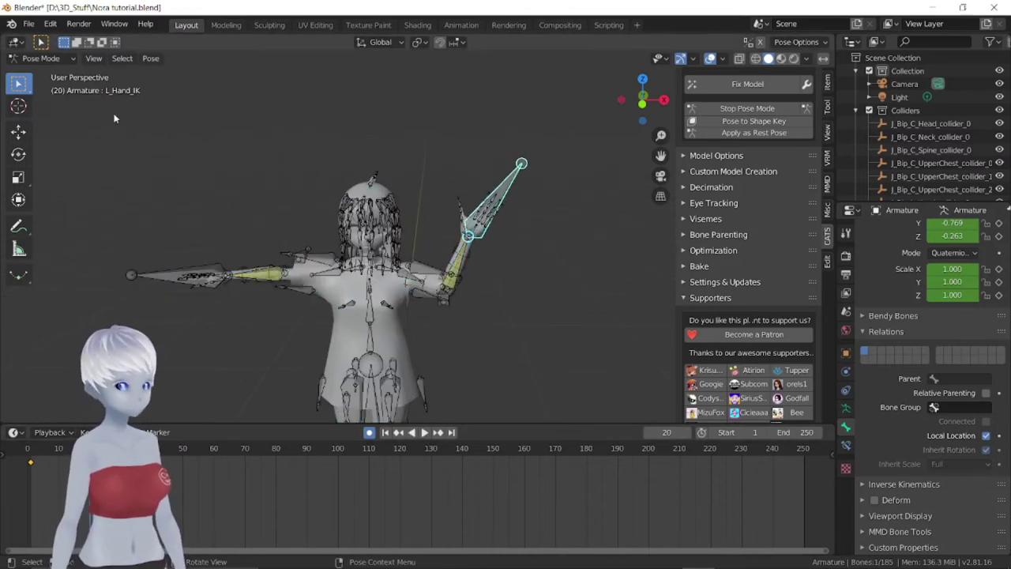
{"action": "left_click", "coordinate": [20, 131]}
{"action": "left_click_drag", "start_coordinate": [508, 235], "coordinate": [463, 236]}
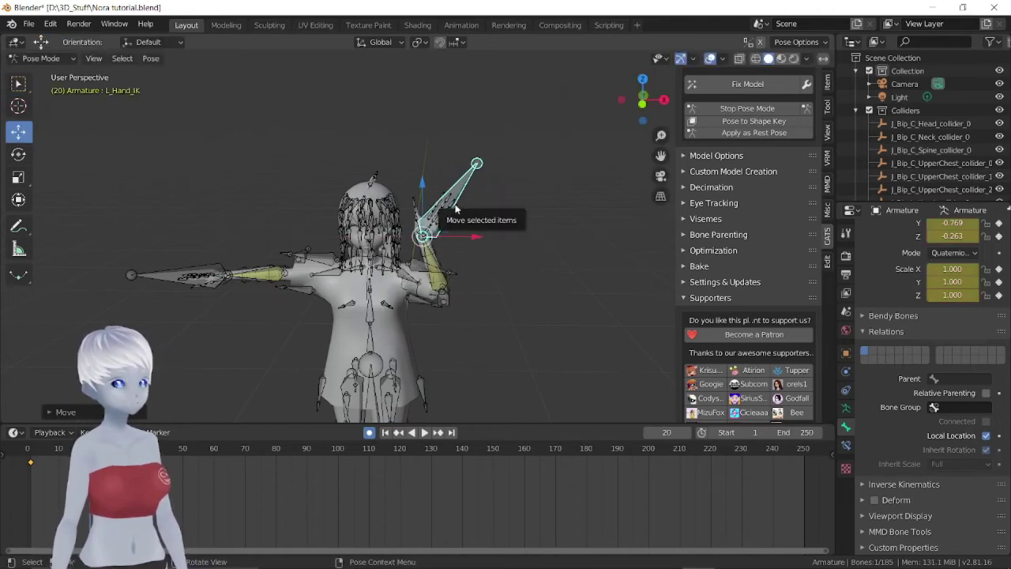
{"action": "key", "text": "r"}
{"action": "left_click", "coordinate": [413, 177]}
{"action": "mouse_move", "coordinate": [413, 177]}
{"action": "middle_mouse_down"}
{"action": "mouse_move", "coordinate": [423, 229]}
{"action": "mouse_move", "coordinate": [167, 182]}
{"action": "mouse_move", "coordinate": [382, 175]}
{"action": "middle_mouse_up"}
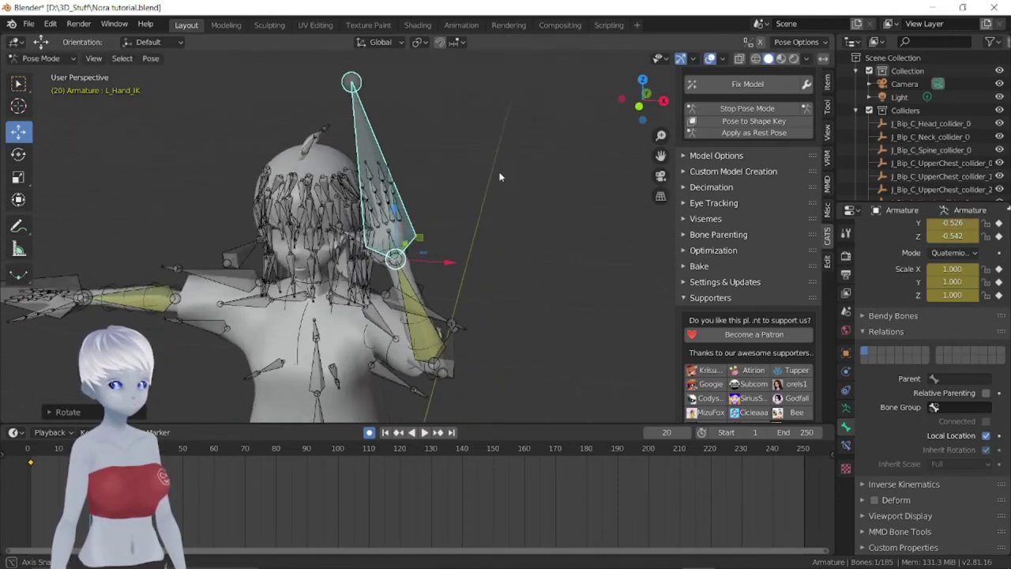
{"action": "middle_click_drag", "start_coordinate": [534, 143], "coordinate": [480, 171]}
{"action": "middle_click_drag", "start_coordinate": [332, 248], "coordinate": [379, 237]}
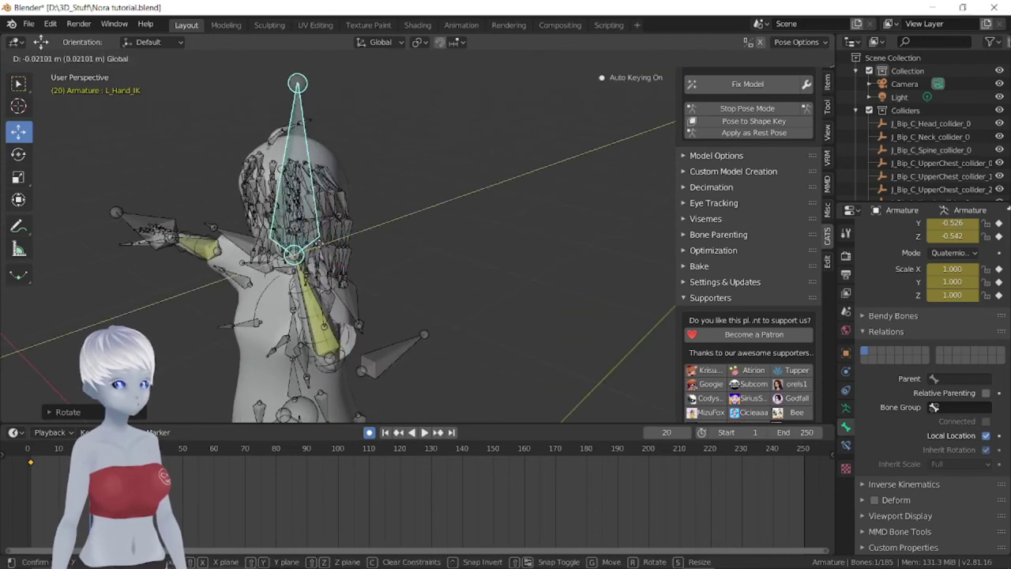
{"action": "left_click_drag", "start_coordinate": [308, 237], "coordinate": [430, 222]}
{"action": "left_click", "coordinate": [124, 27]}
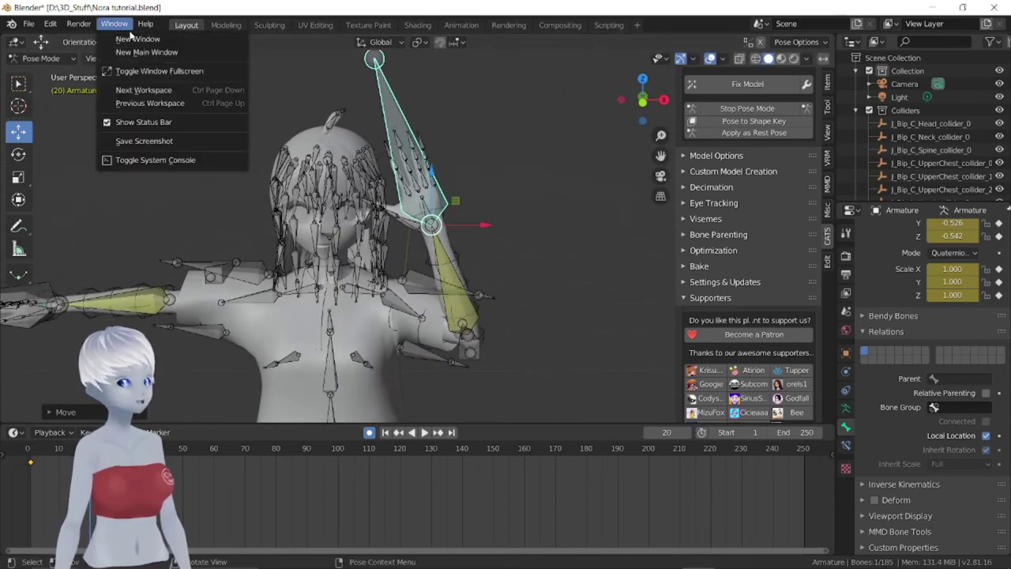
Open a new window of the file beside the original and hide its bones overlay
{"action": "left_click", "coordinate": [132, 39]}
{"action": "left_click_drag", "start_coordinate": [506, 14], "coordinate": [1010, 106]}
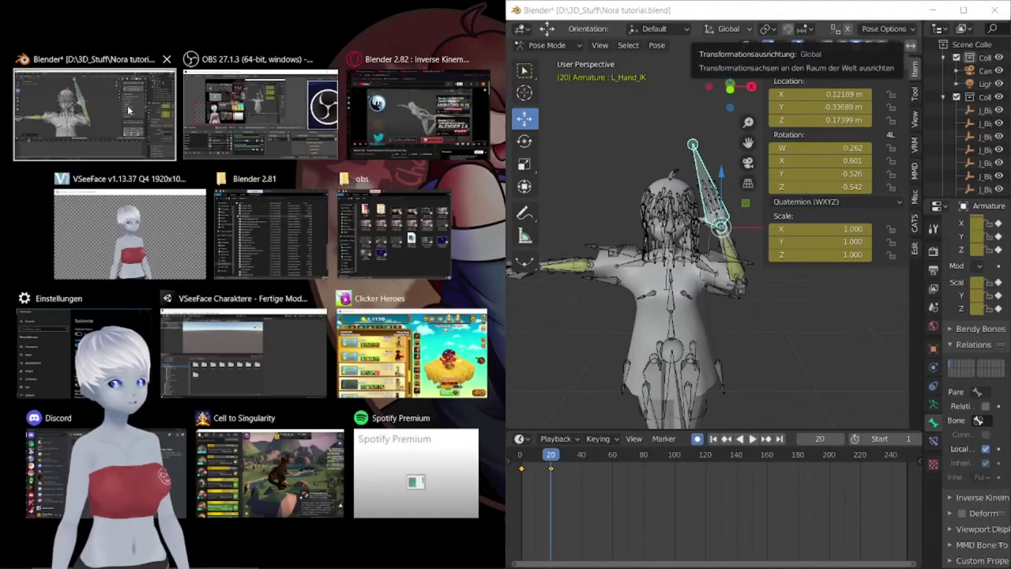
{"action": "left_click", "coordinate": [94, 110]}
{"action": "left_click", "coordinate": [808, 47]}
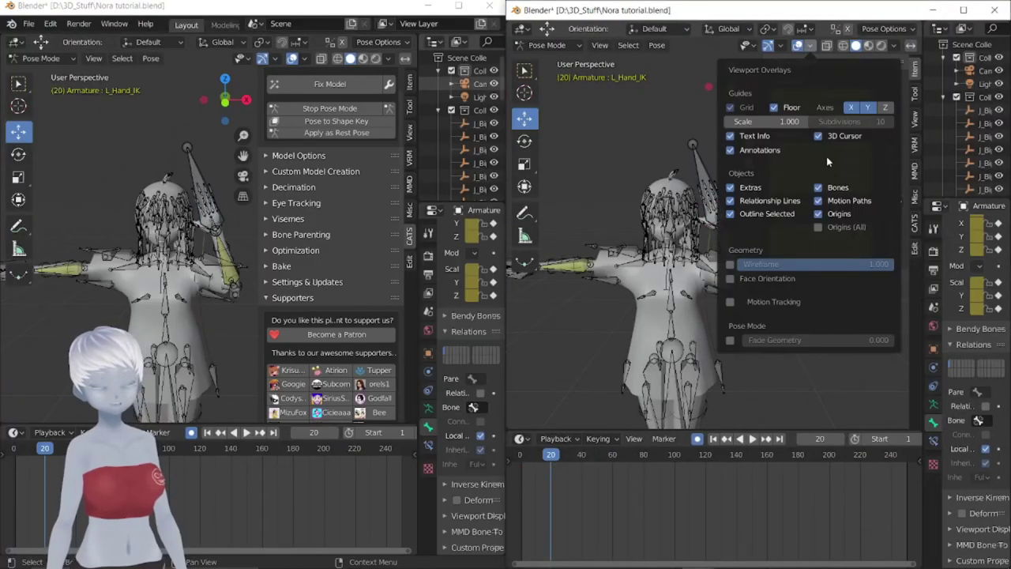
{"action": "left_click", "coordinate": [818, 188]}
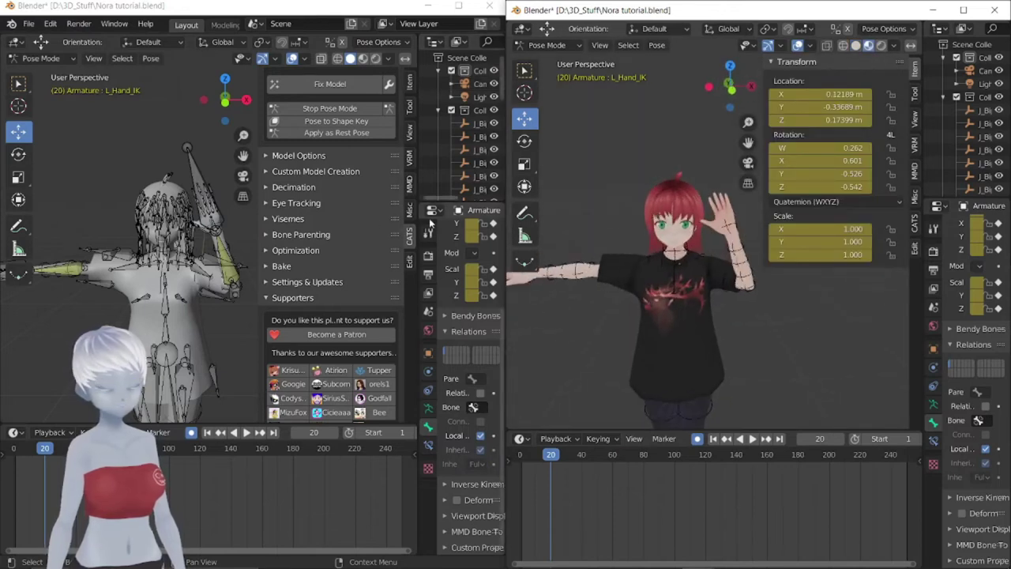
{"action": "left_click", "coordinate": [211, 225]}
Refine the left hand bone's position and rotation, then re-pose and key it at frame 60
{"action": "key", "text": "g"}
{"action": "left_click", "coordinate": [229, 241]}
{"action": "middle_click_drag", "start_coordinate": [574, 233], "coordinate": [673, 231]}
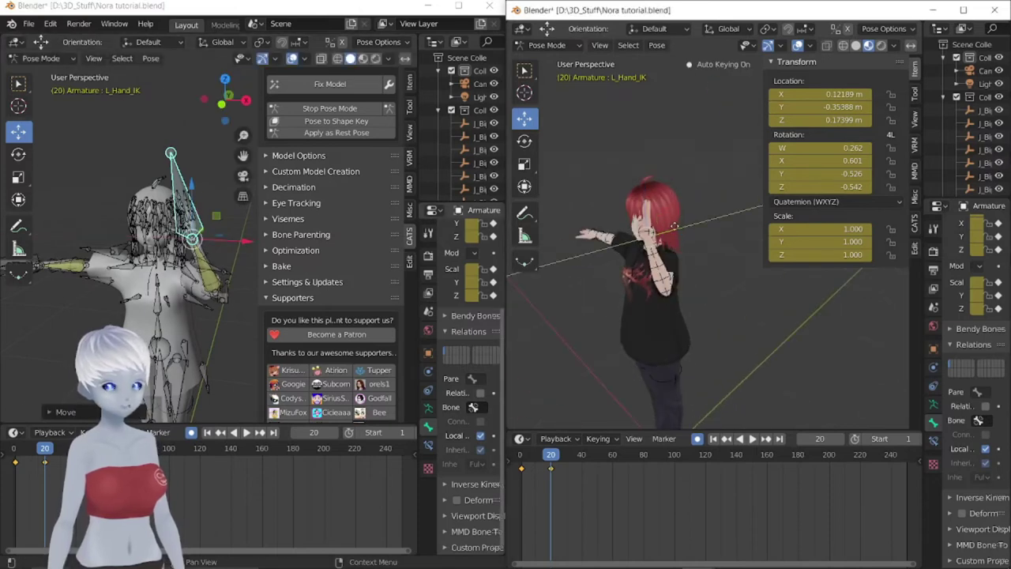
{"action": "key", "text": "r"}
{"action": "left_click", "coordinate": [562, 243]}
{"action": "middle_click_drag", "start_coordinate": [562, 243], "coordinate": [730, 237]}
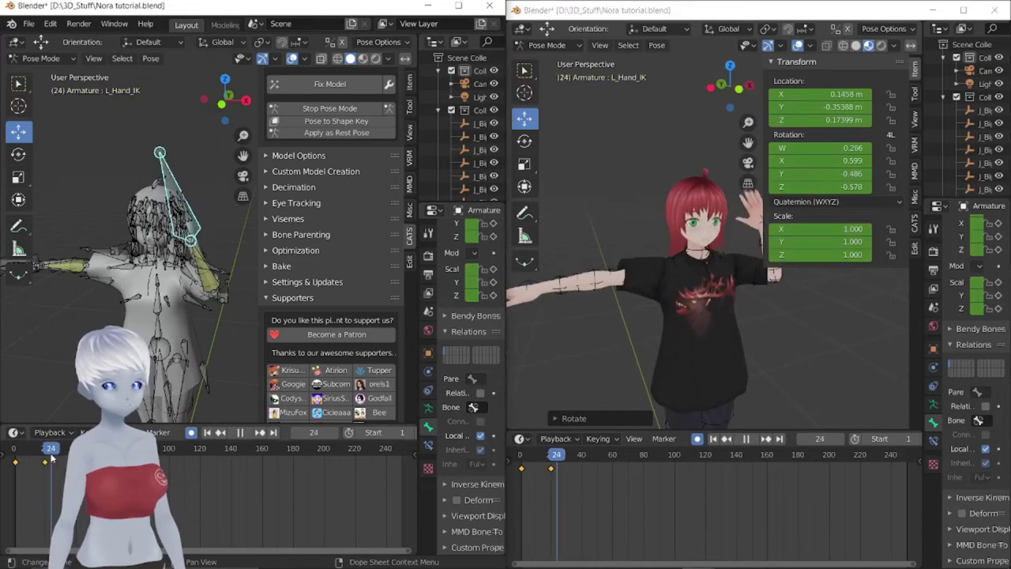
{"action": "left_click", "coordinate": [612, 466]}
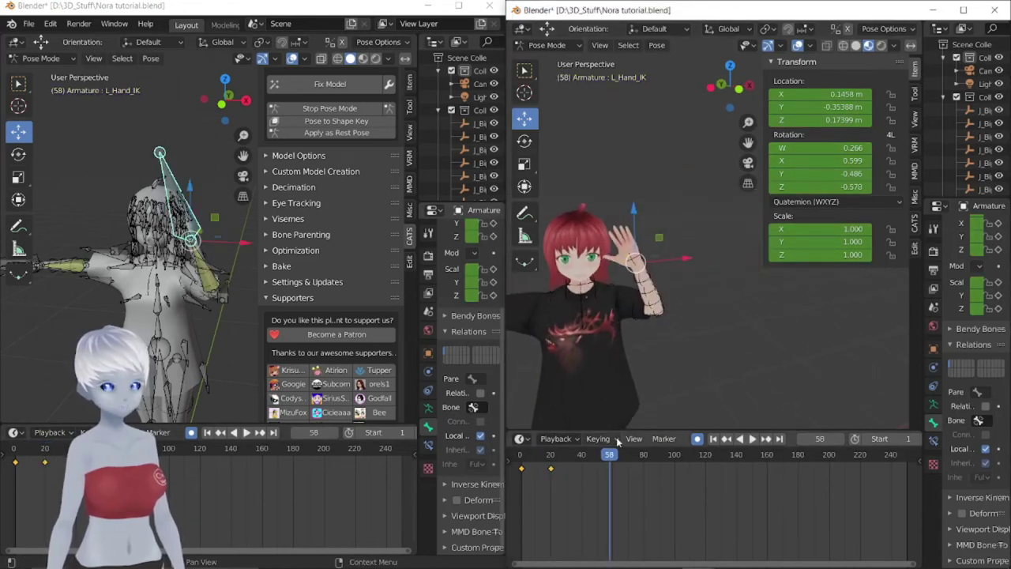
{"action": "key", "text": "r"}
{"action": "key", "text": "i"}
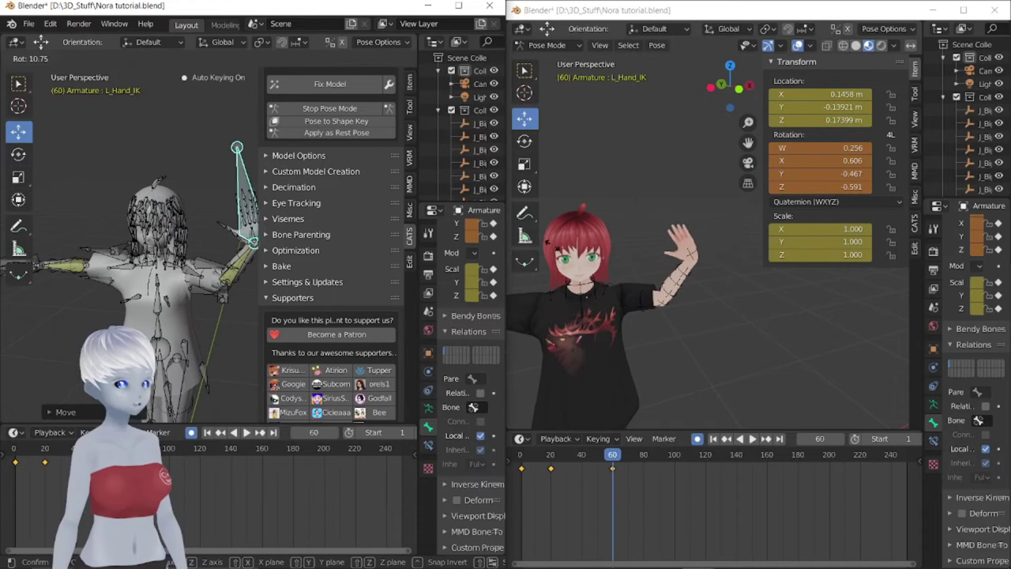
Pull one wave keyframe 11 frames earlier and select the later wave keyframes
{"action": "key", "text": "space"}
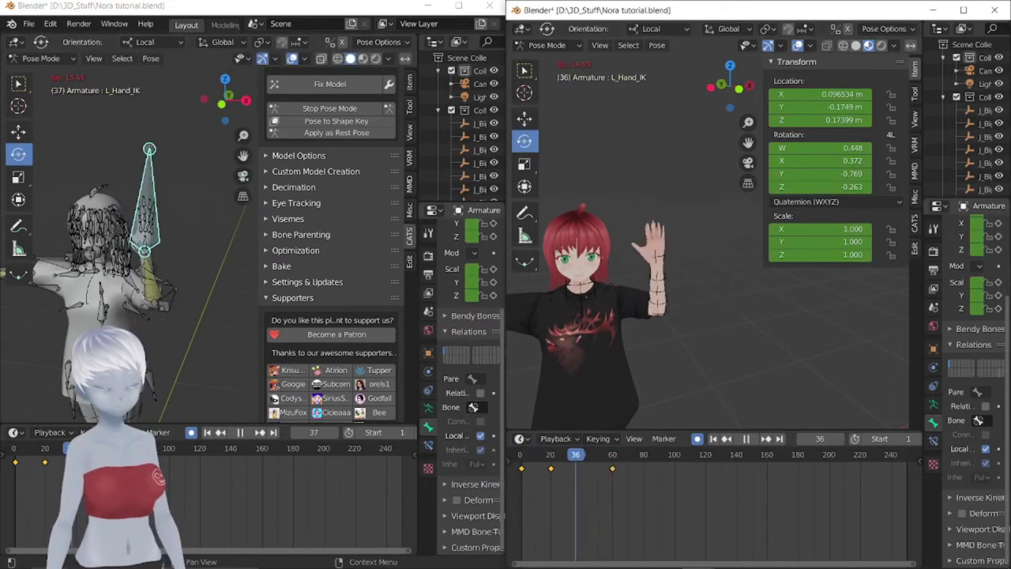
{"action": "key", "text": "space"}
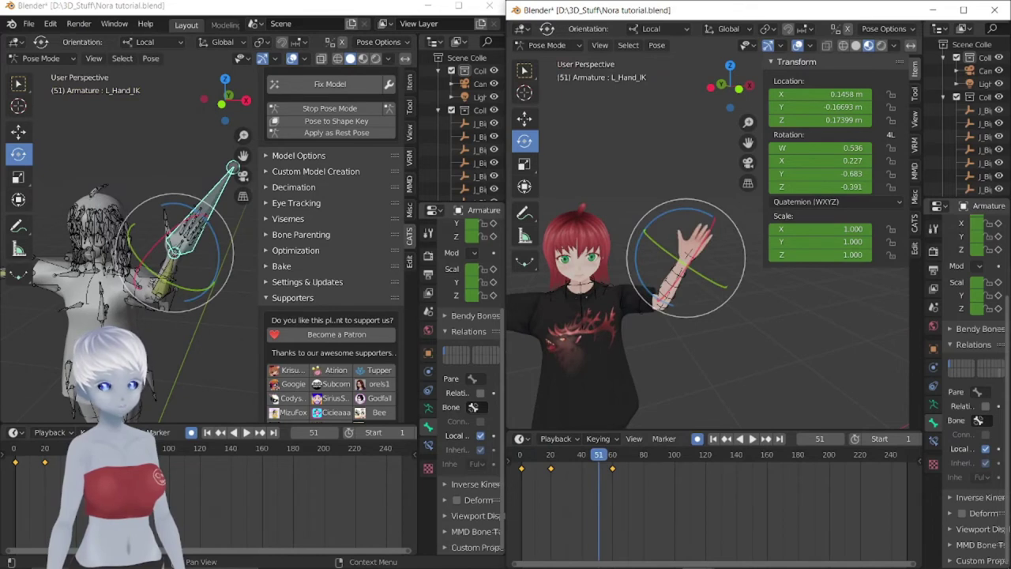
{"action": "key", "text": "Left"}
{"action": "key", "text": "Left"}
{"action": "key", "text": "Left"}
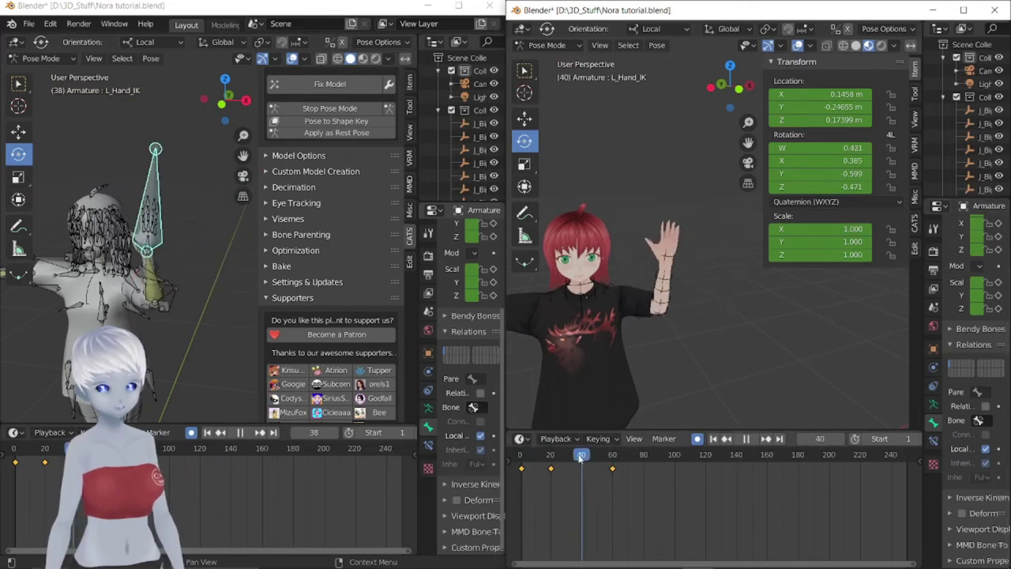
{"action": "left_click_drag", "start_coordinate": [614, 468], "coordinate": [596, 468]}
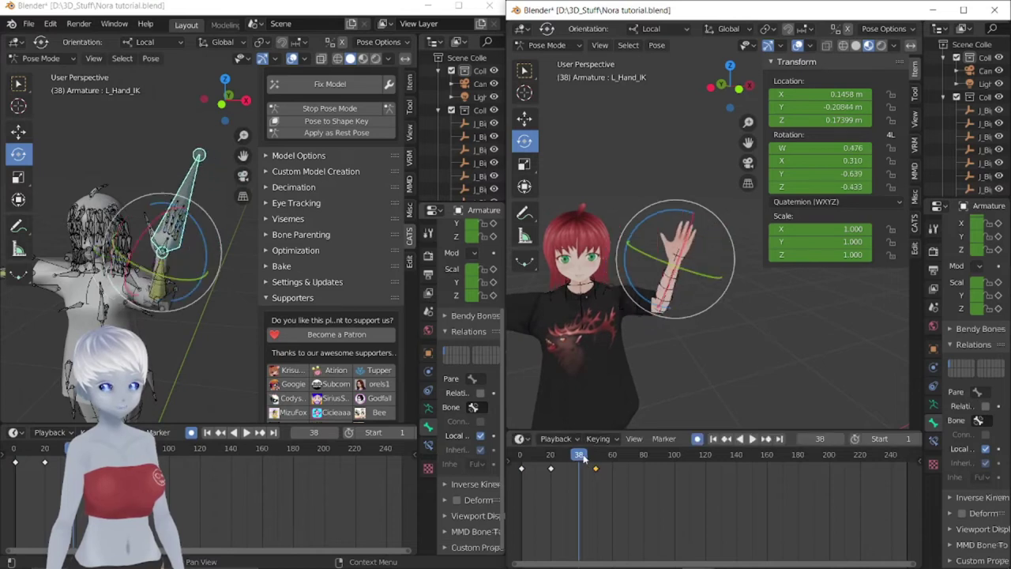
{"action": "key", "text": "space"}
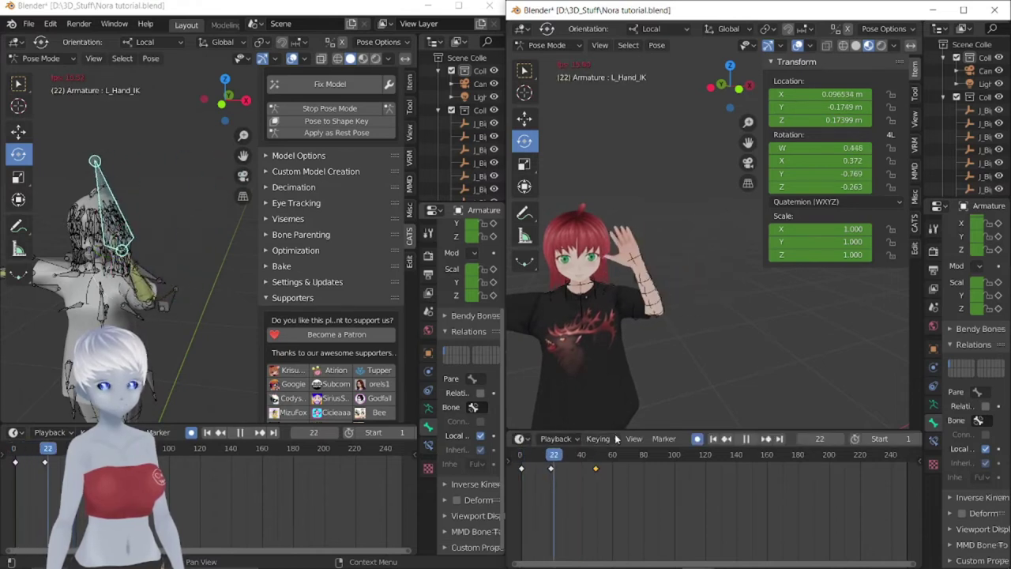
{"action": "key", "text": "space"}
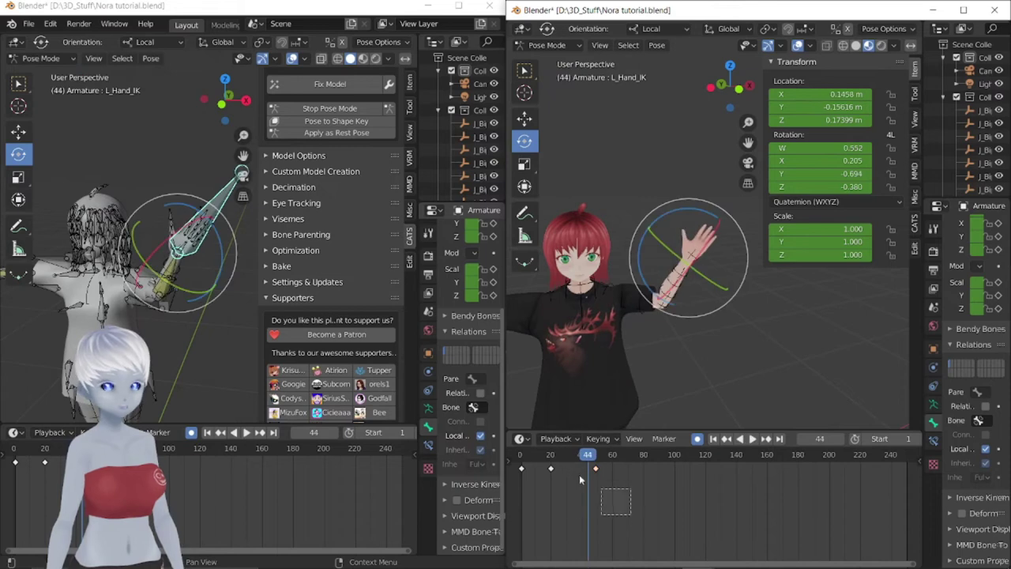
{"action": "left_click_drag", "start_coordinate": [542, 466], "coordinate": [542, 467]}
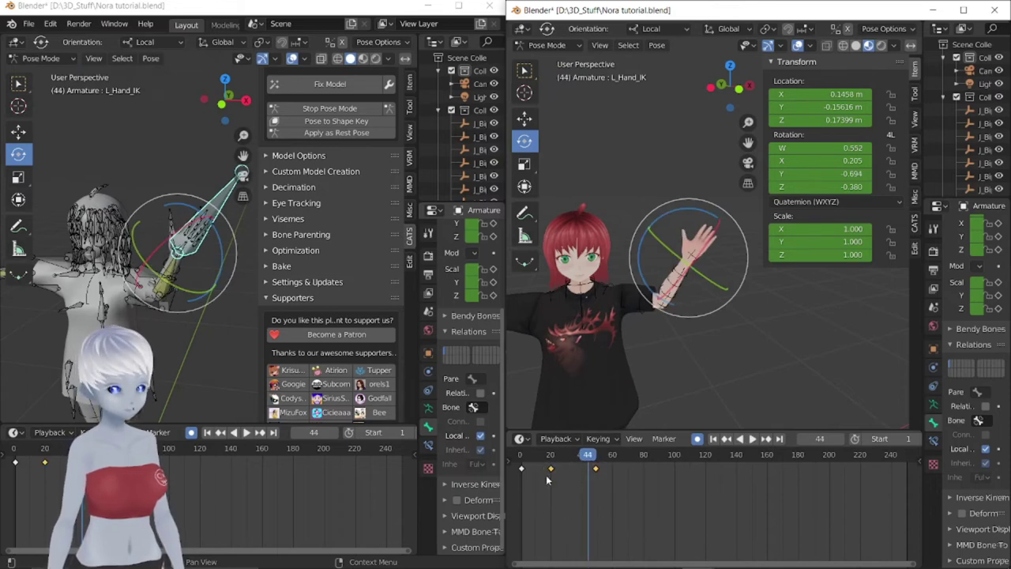
{"action": "key", "text": "space"}
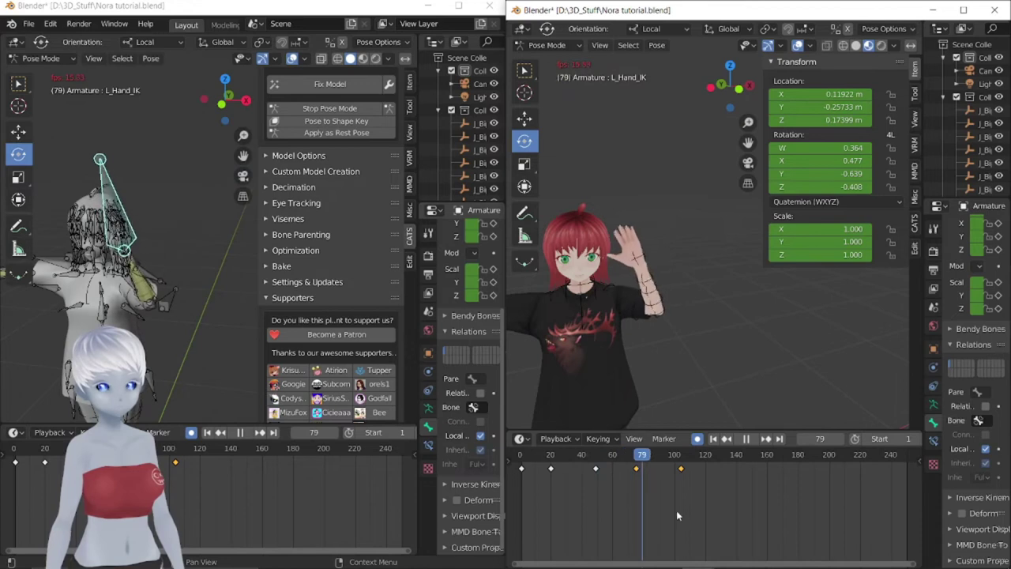
{"action": "left_click_drag", "start_coordinate": [689, 506], "coordinate": [630, 460]}
Shift the selected wave keyframes 4 frames later
{"action": "left_click_drag", "start_coordinate": [636, 472], "coordinate": [640, 468]}
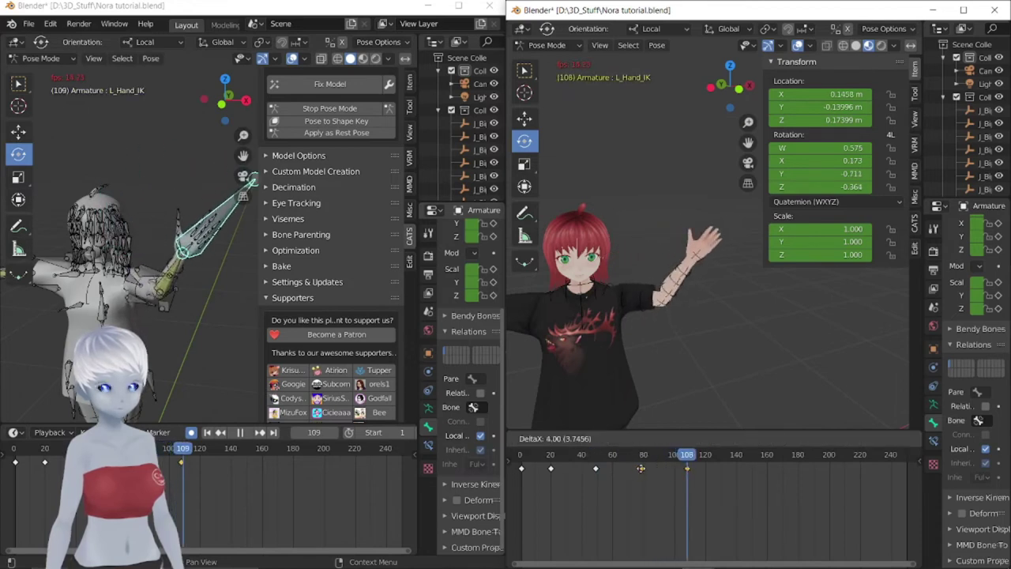
{"action": "left_click", "coordinate": [643, 468]}
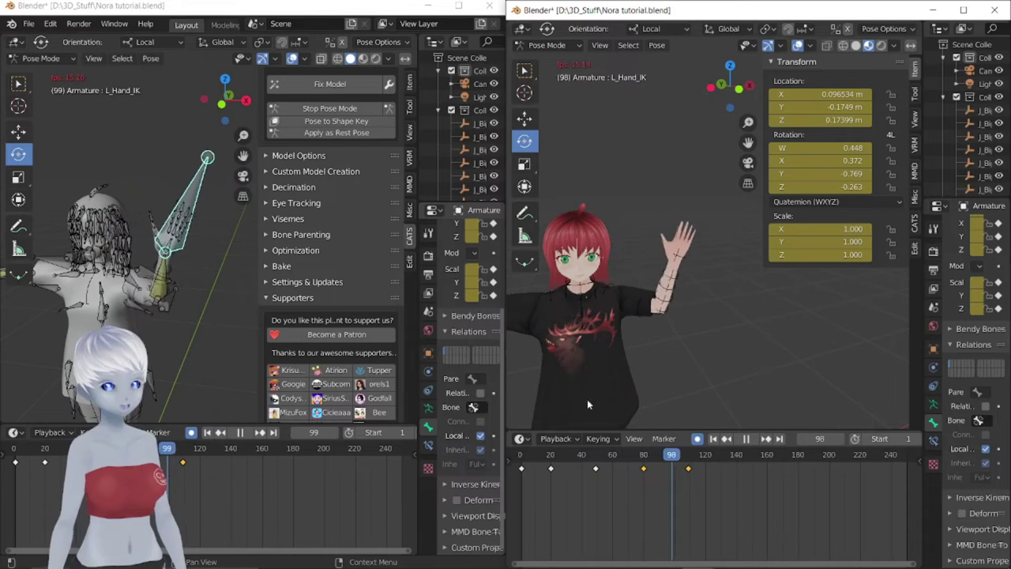
{"action": "key", "text": "space"}
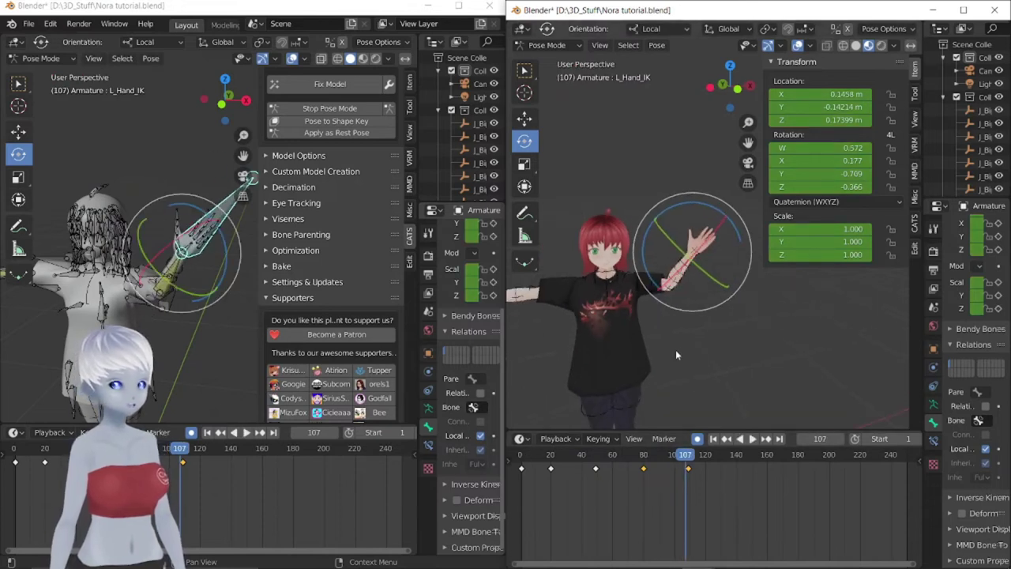
Slide the last wave keyframes 9 frames earlier, then about 2 frames more
{"action": "mouse_move", "coordinate": [743, 514]}
{"action": "left_mouse_down"}
{"action": "mouse_move", "coordinate": [584, 461]}
{"action": "mouse_move", "coordinate": [565, 474]}
{"action": "left_mouse_up"}
{"action": "left_click_drag", "start_coordinate": [632, 471], "coordinate": [542, 457]}
{"action": "left_click", "coordinate": [618, 471]}
{"action": "key", "text": "g"}
{"action": "left_click", "coordinate": [641, 472]}
Replay the wave from the start to review its timing, then widen the right window
{"action": "left_click_drag", "start_coordinate": [684, 456], "coordinate": [523, 455]}
{"action": "key", "text": "space"}
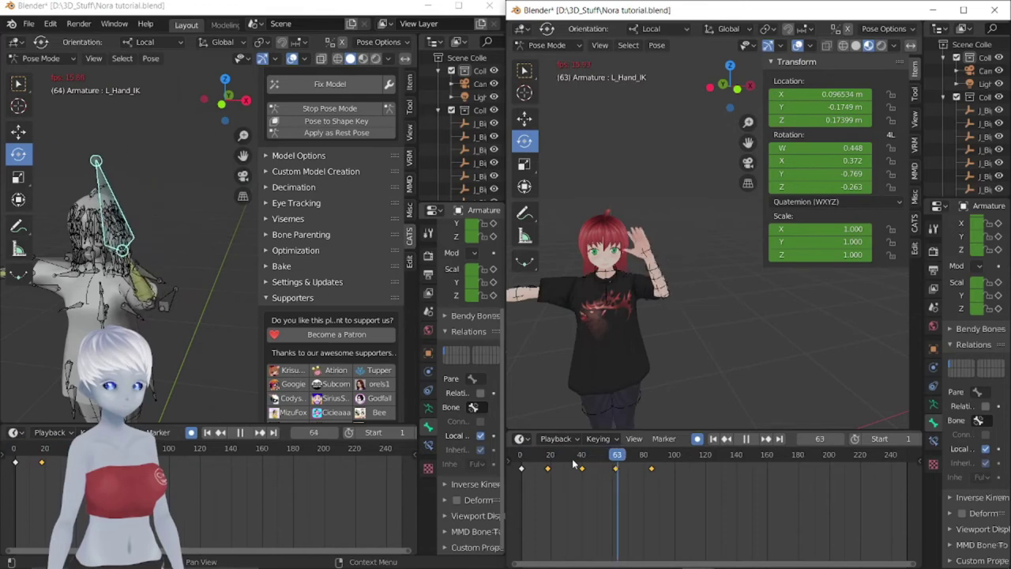
{"action": "key", "text": "space"}
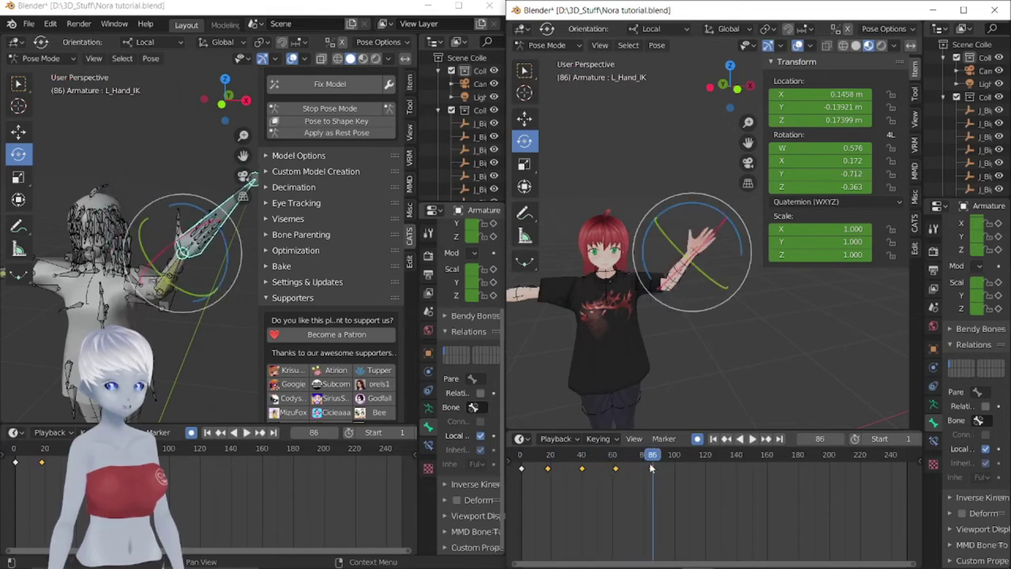
{"action": "key", "text": "space"}
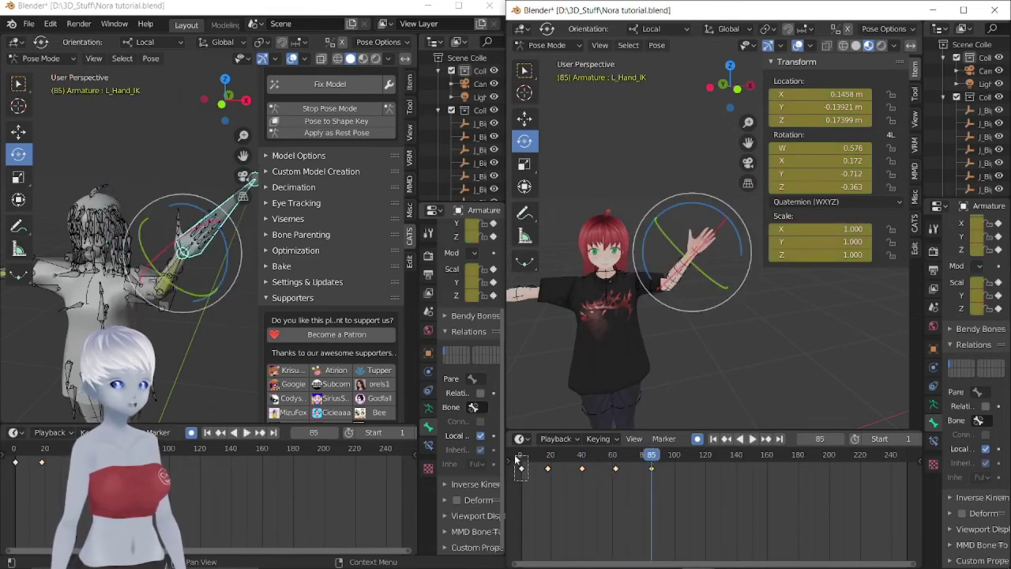
{"action": "key", "text": "space"}
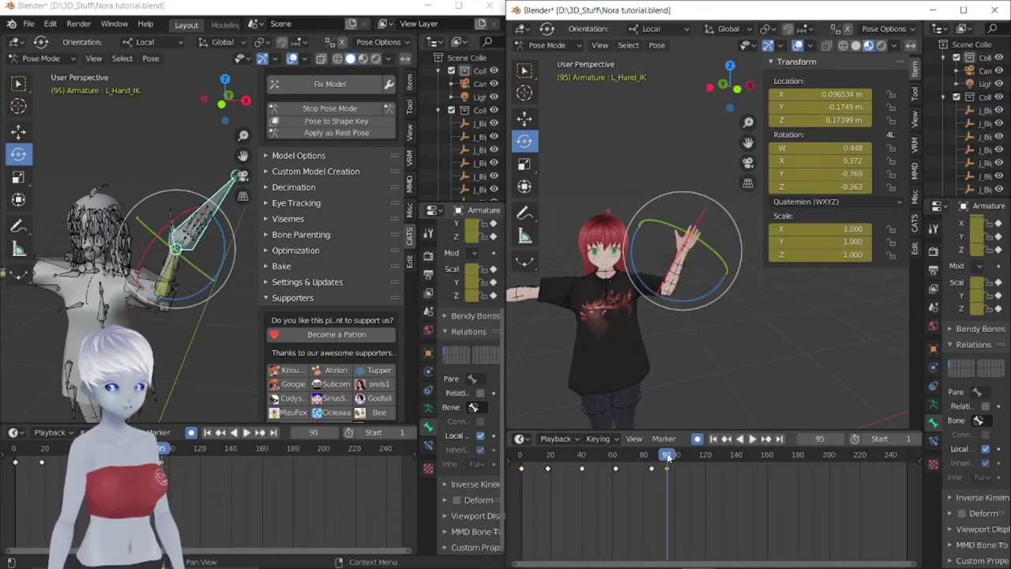
{"action": "left_click_drag", "start_coordinate": [666, 456], "coordinate": [624, 457]}
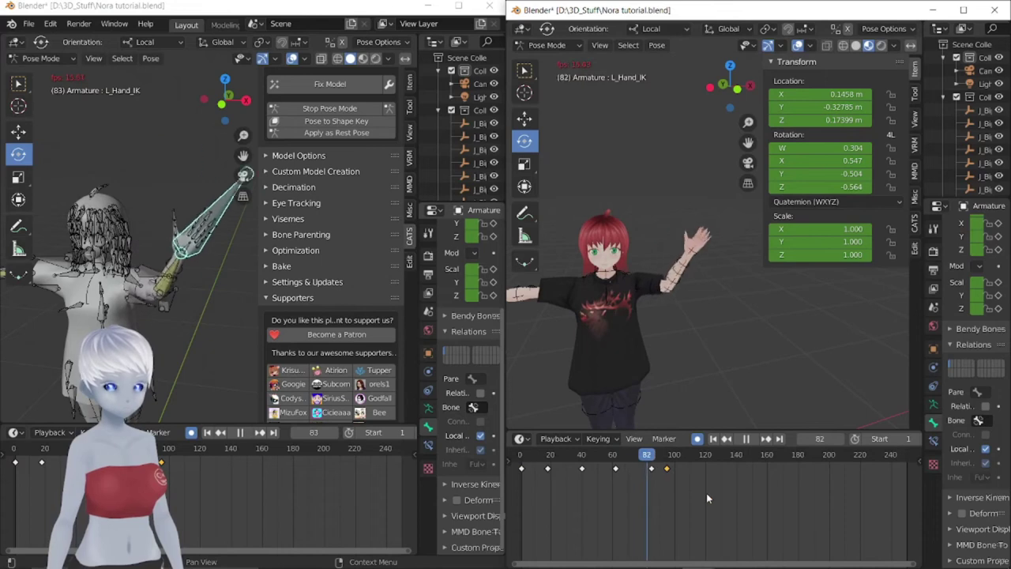
{"action": "key", "text": "space"}
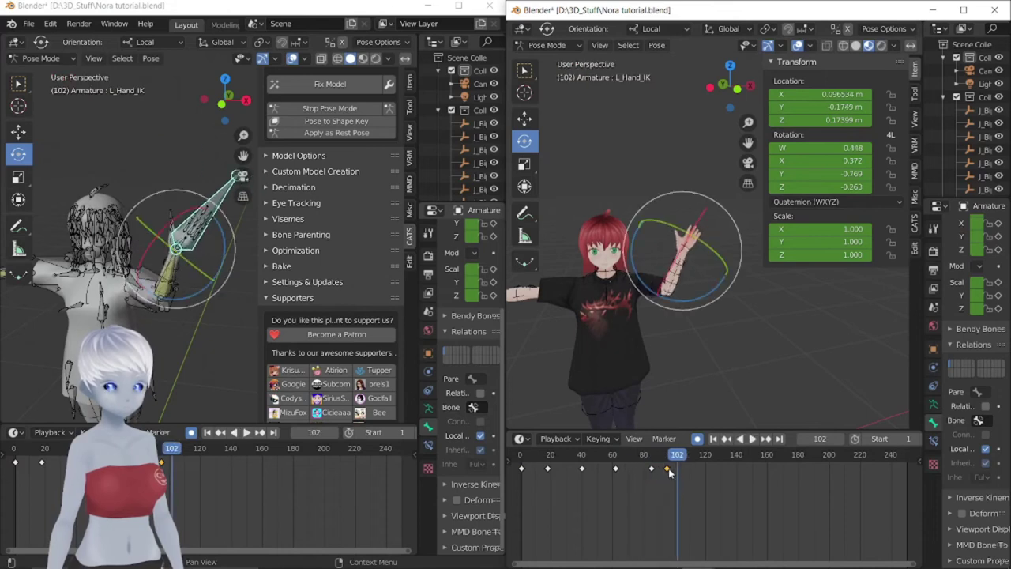
{"action": "left_click", "coordinate": [668, 456]}
{"action": "key", "text": "space"}
{"action": "left_click_drag", "start_coordinate": [666, 456], "coordinate": [673, 458]}
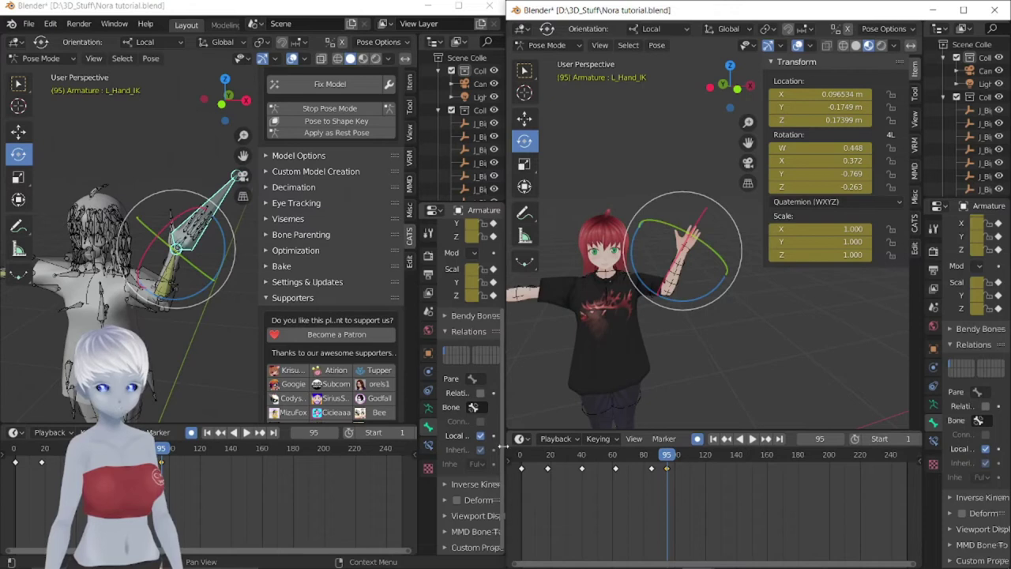
{"action": "left_click_drag", "start_coordinate": [504, 447], "coordinate": [411, 446]}
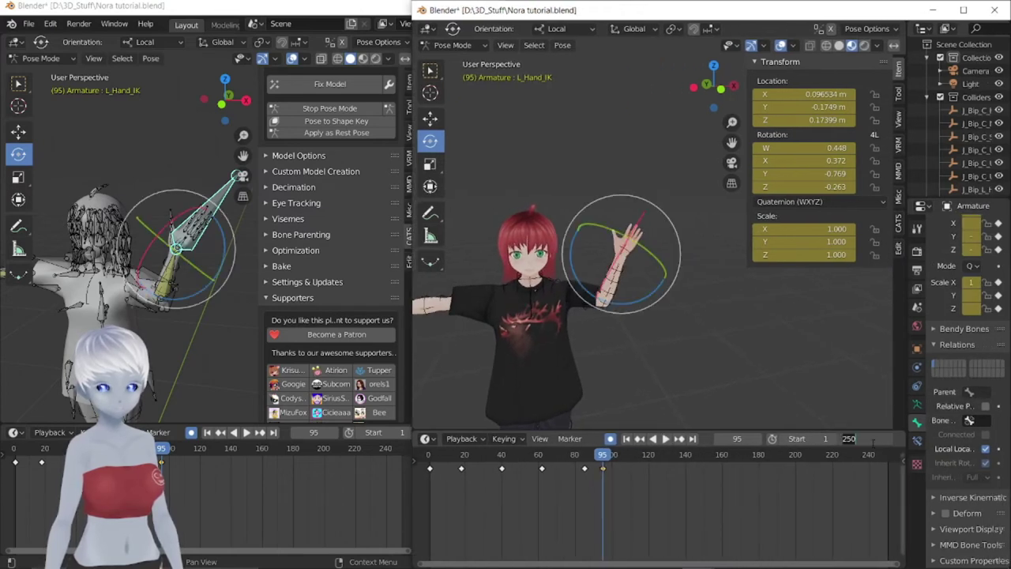
{"action": "type", "text": "95"}
Set the animation end frame to 95 and nudge the first keyframe slightly
{"action": "key", "text": "Return"}
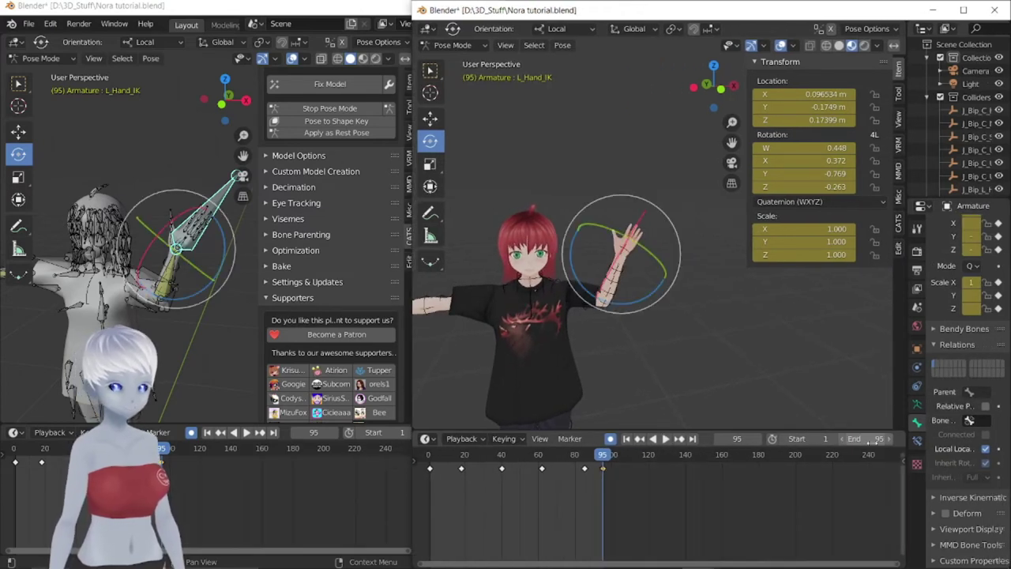
{"action": "scroll", "coordinate": [553, 526], "scroll_direction": "up", "scroll_amount": 2}
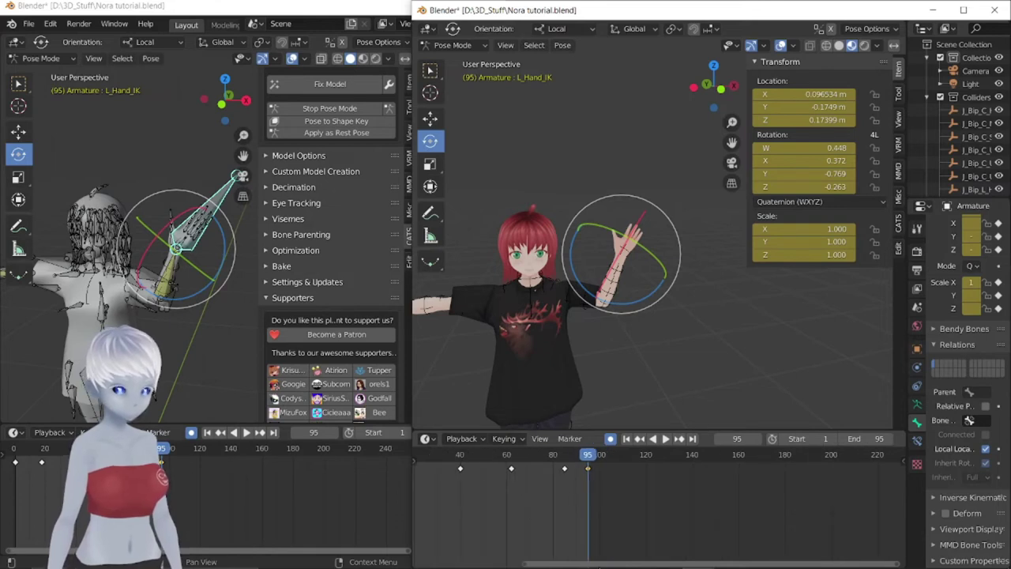
{"action": "scroll", "coordinate": [598, 566], "scroll_direction": "left", "scroll_amount": 5, "text": "ctrl"}
{"action": "left_click_drag", "start_coordinate": [553, 468], "coordinate": [555, 468]}
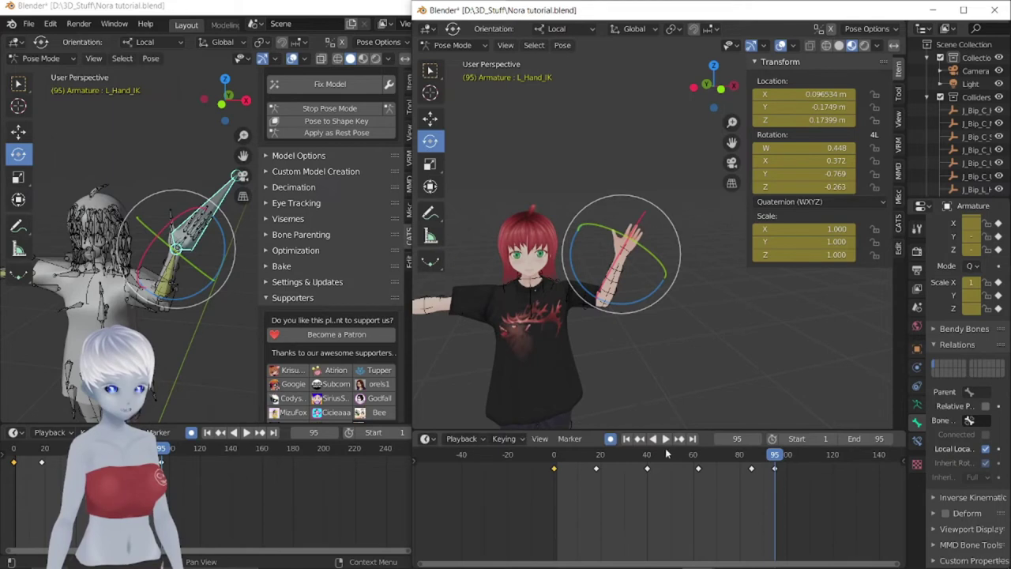
{"action": "left_click", "coordinate": [659, 439]}
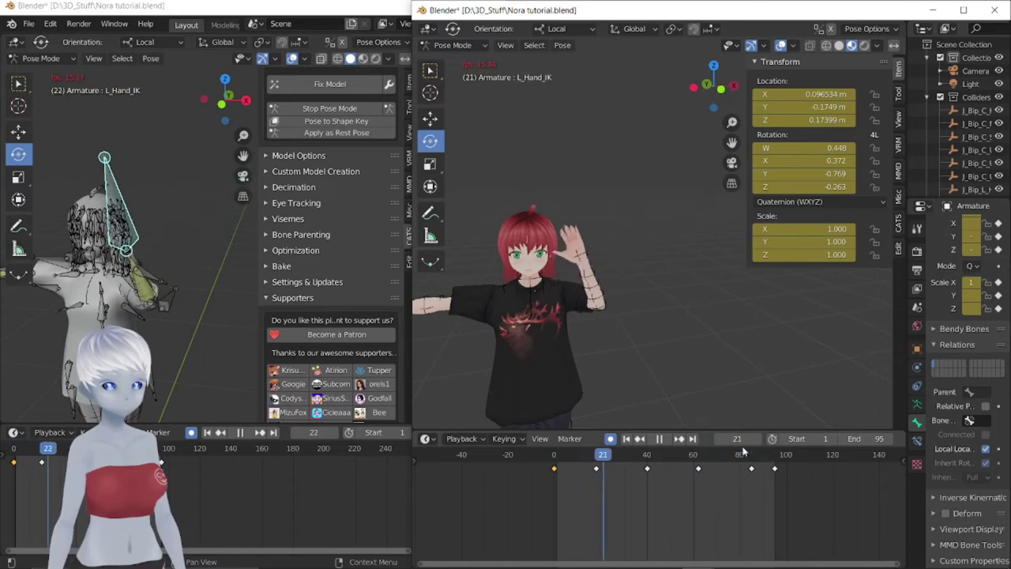
Stop playback, scrub back to frame 0, and orbit around the avatar
{"action": "key", "text": "space"}
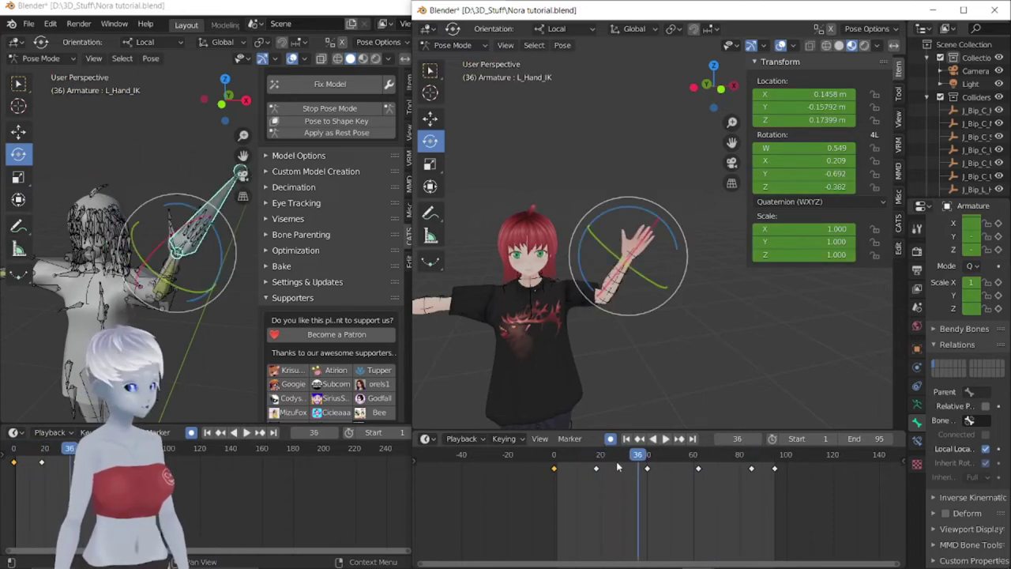
{"action": "left_click_drag", "start_coordinate": [616, 462], "coordinate": [554, 460]}
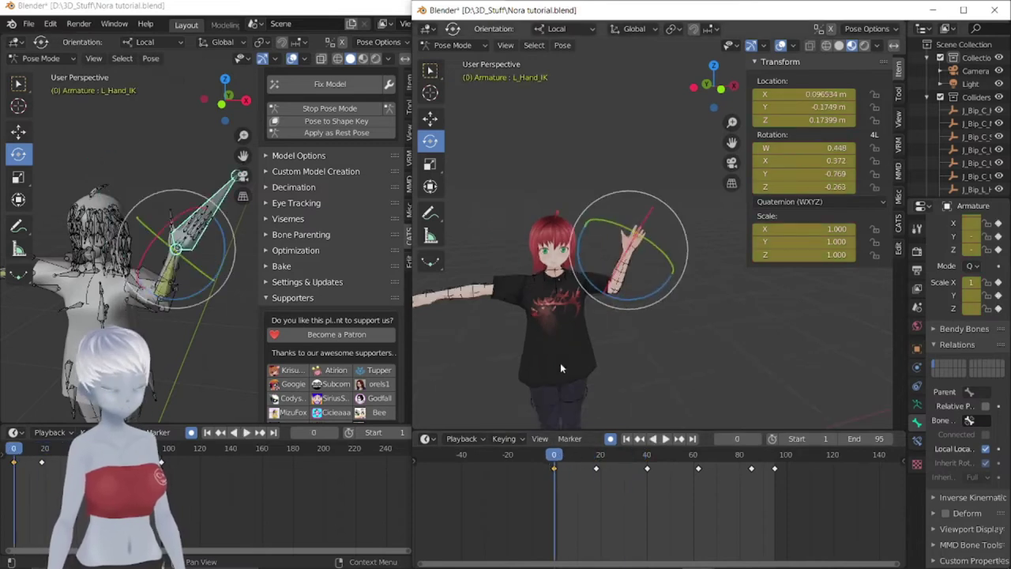
{"action": "middle_click_drag", "start_coordinate": [560, 367], "coordinate": [600, 348]}
{"action": "middle_click_drag", "start_coordinate": [182, 261], "coordinate": [93, 319]}
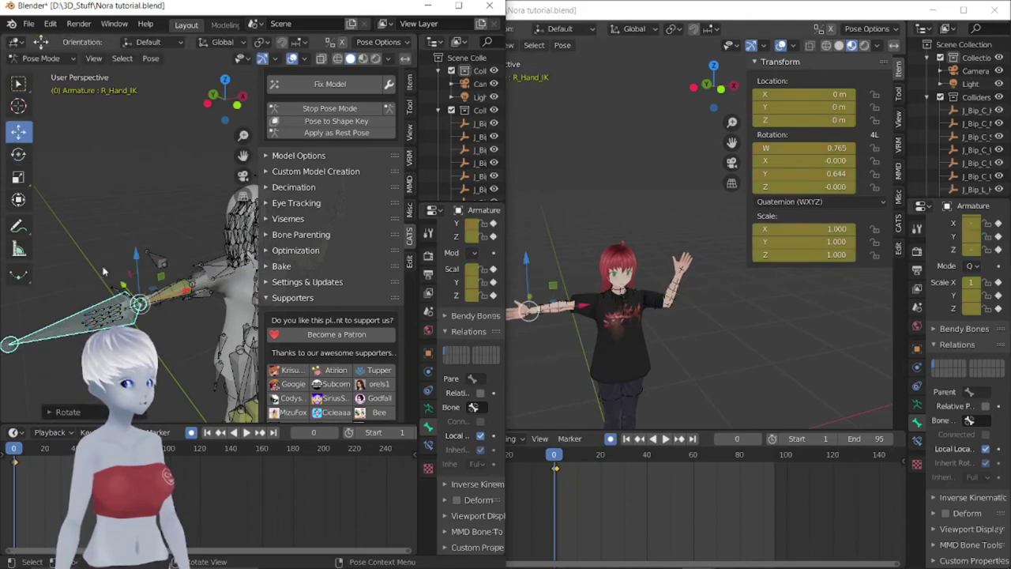
Reset the right hand bone's location and rotation, then raise it into a wave pose
{"action": "key", "text": "g"}
{"action": "key", "text": "r"}
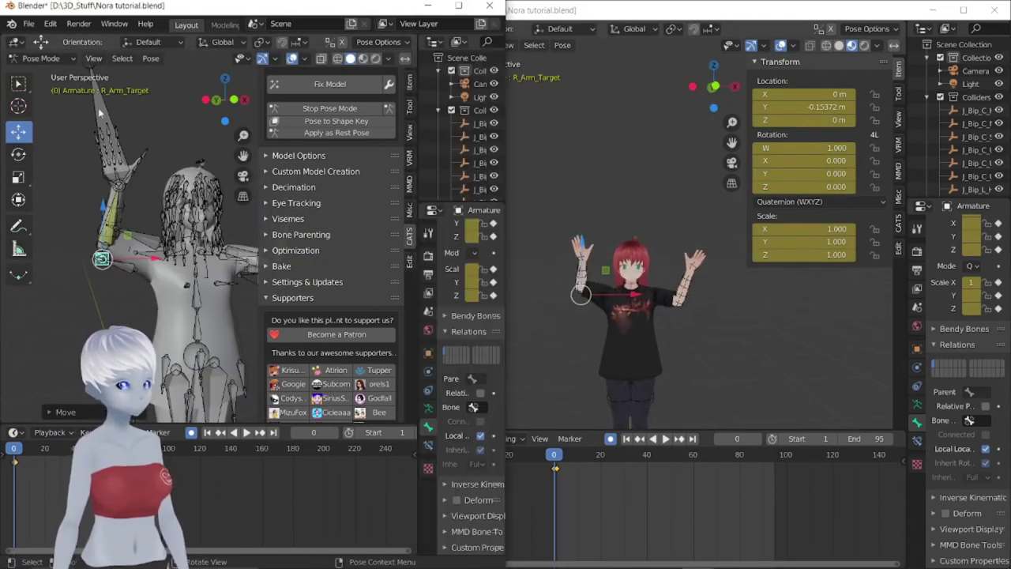
{"action": "left_click", "coordinate": [533, 471]}
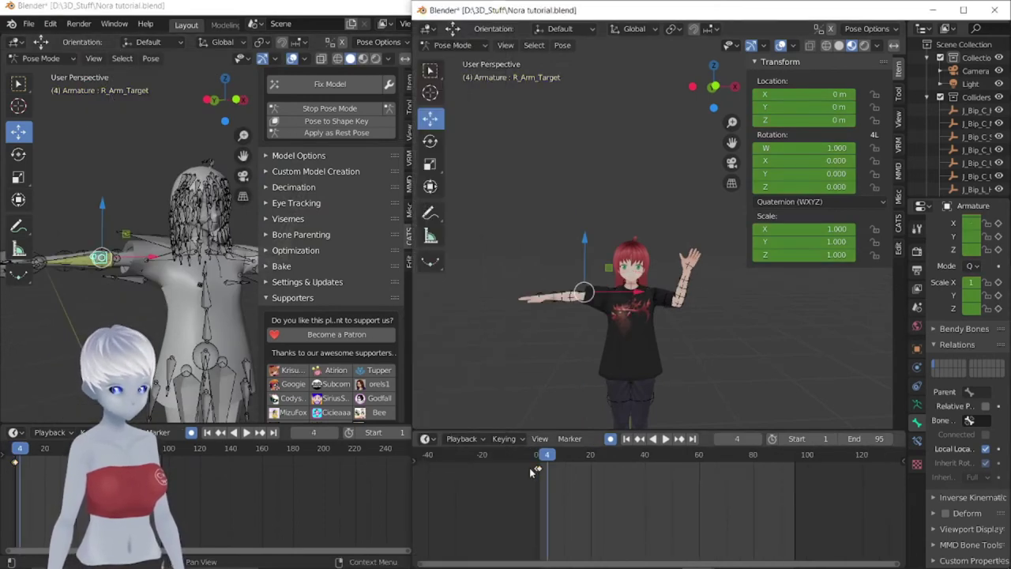
{"action": "scroll", "coordinate": [486, 473], "scroll_direction": "up", "scroll_amount": 3}
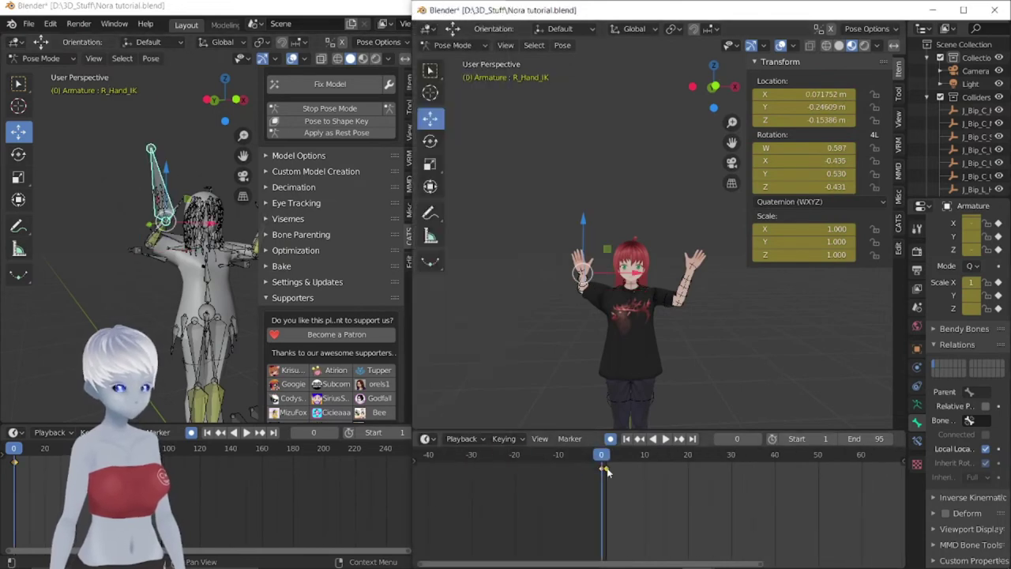
{"action": "key", "text": "alt+g"}
{"action": "key", "text": "alt+r"}
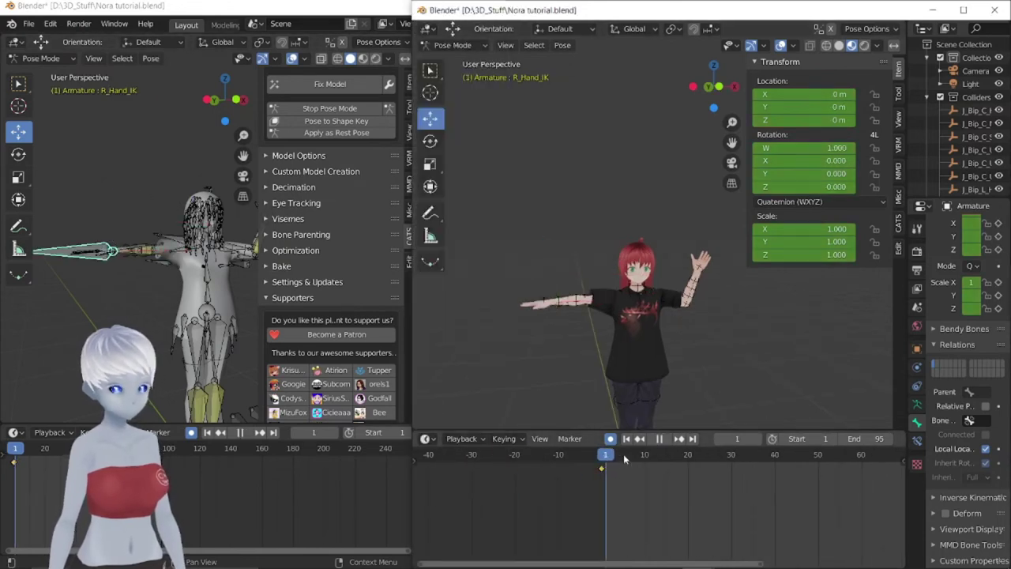
{"action": "key", "text": "g"}
{"action": "left_click", "coordinate": [107, 170]}
{"action": "key", "text": "r"}
{"action": "key", "text": "r"}
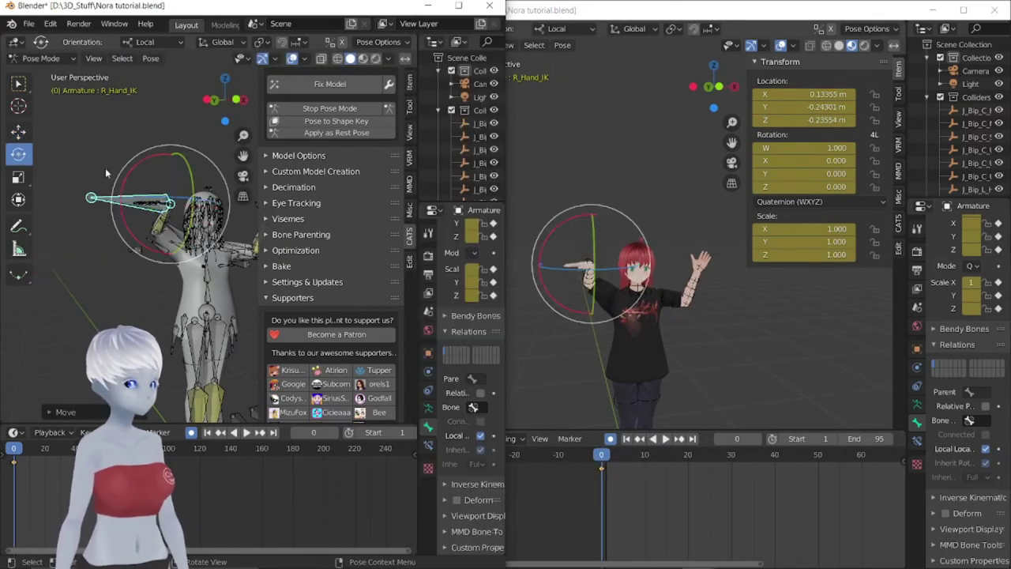
{"action": "left_click", "coordinate": [56, 141]}
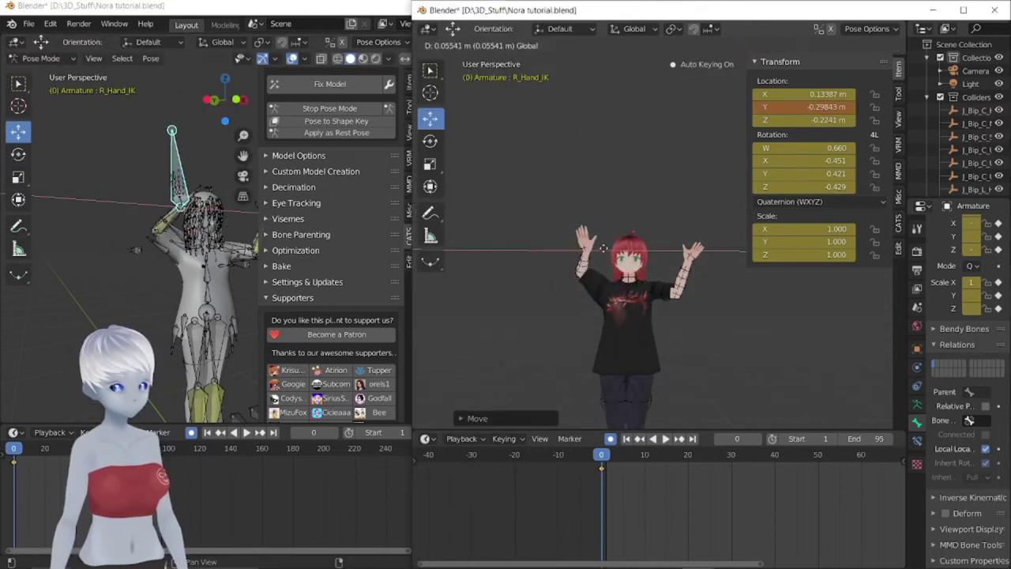
Move the right arm target vertically and keyframe R_Hand_IK at frames 0 and 10
{"action": "left_click", "coordinate": [135, 282]}
{"action": "key", "text": "g"}
{"action": "key", "text": "z"}
{"action": "left_click", "coordinate": [139, 249]}
{"action": "left_click", "coordinate": [149, 224]}
{"action": "key", "text": "i"}
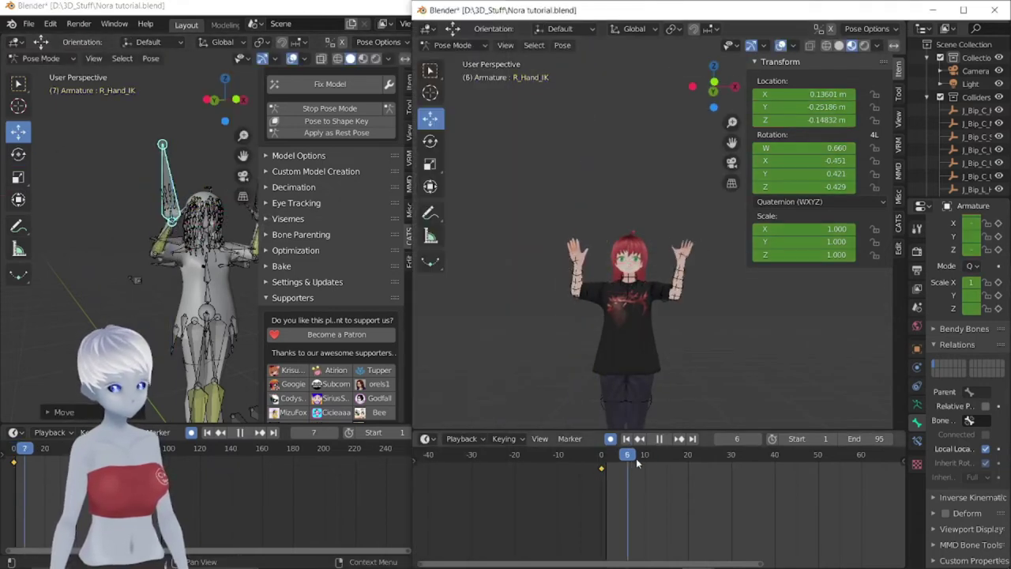
{"action": "key", "text": "Up"}
{"action": "key", "text": "i"}
Move the frame 10 key to about frame 16 and tilt the hand at frame 40
{"action": "left_click", "coordinate": [607, 457]}
{"action": "key", "text": "space"}
{"action": "left_click_drag", "start_coordinate": [645, 469], "coordinate": [670, 469]}
{"action": "left_click", "coordinate": [683, 456]}
{"action": "left_click_drag", "start_coordinate": [683, 467], "coordinate": [775, 469]}
{"action": "left_click", "coordinate": [18, 154]}
{"action": "left_click_drag", "start_coordinate": [110, 190], "coordinate": [84, 209]}
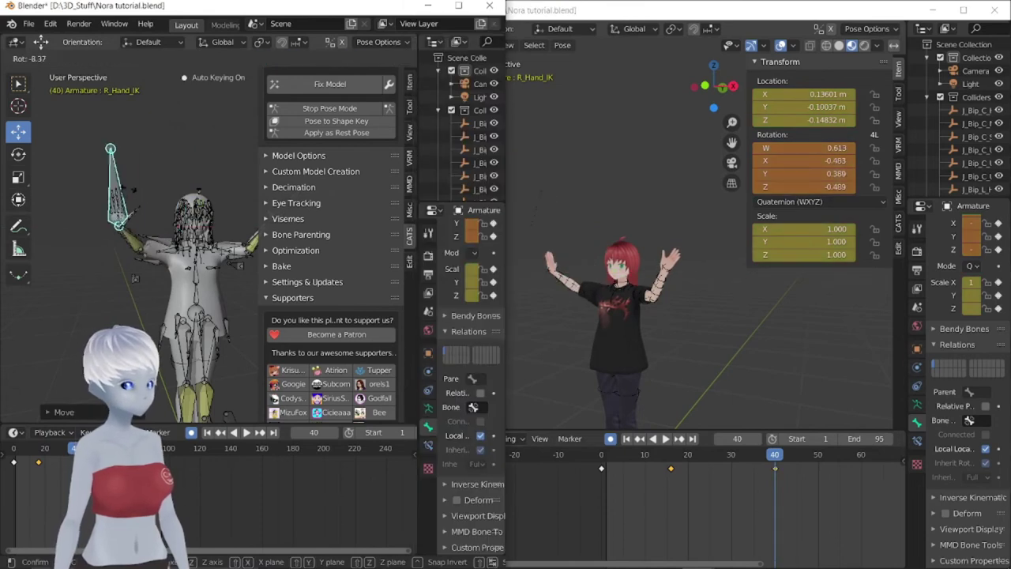
{"action": "left_click", "coordinate": [735, 456]}
{"action": "scroll", "coordinate": [663, 323], "scroll_direction": "down", "scroll_amount": 3}
{"action": "mouse_move", "coordinate": [679, 455]}
{"action": "left_mouse_down"}
{"action": "mouse_move", "coordinate": [847, 455]}
{"action": "mouse_move", "coordinate": [881, 468]}
{"action": "left_mouse_up"}
{"action": "key", "text": "space"}
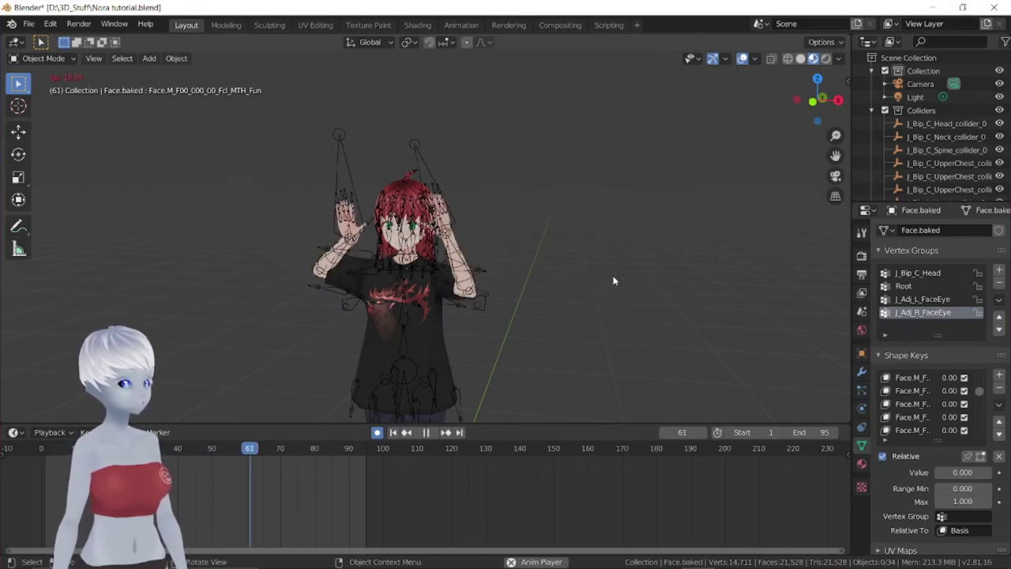
Zoom the viewport during playback, stop it, and rewind the playhead to frame 0
{"action": "scroll", "coordinate": [437, 281], "scroll_direction": "up", "scroll_amount": 2}
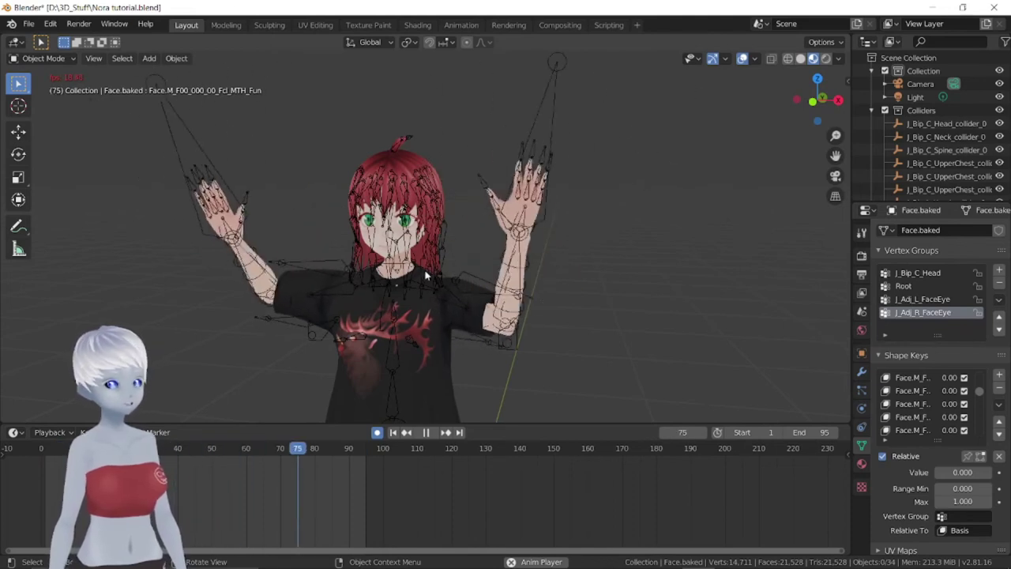
{"action": "key", "text": "space"}
{"action": "left_click_drag", "start_coordinate": [282, 449], "coordinate": [41, 448]}
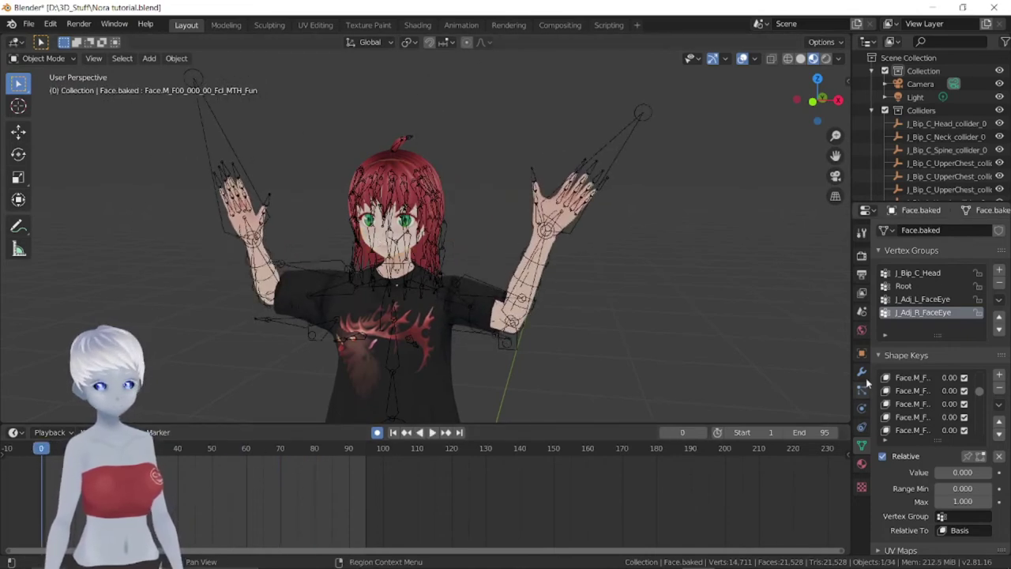
Select the Fcl_EYE_Joy shape key, test it, and keyframe its value 0 at frame 0
{"action": "left_click_drag", "start_coordinate": [852, 357], "coordinate": [568, 378]}
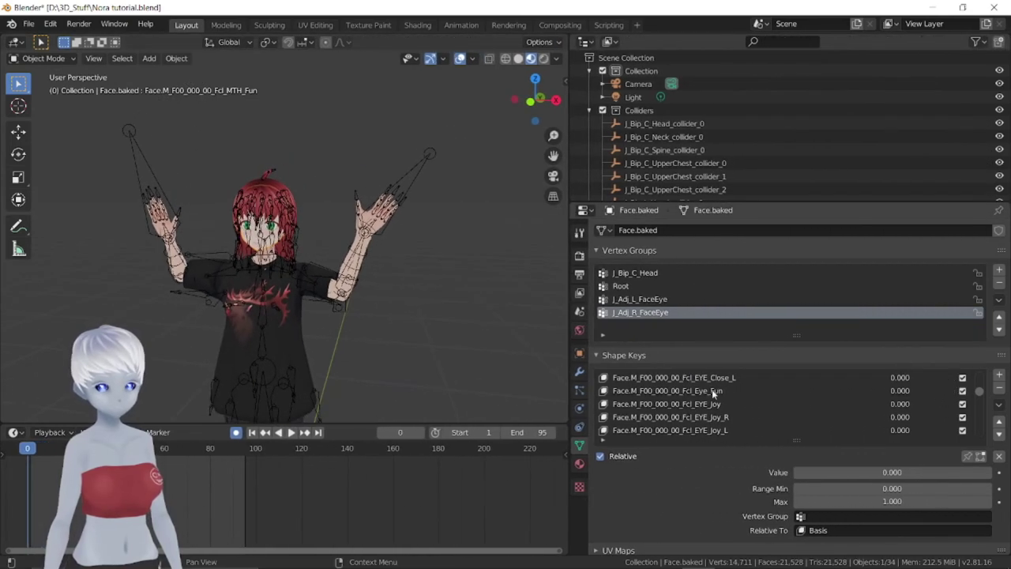
{"action": "left_click", "coordinate": [698, 382]}
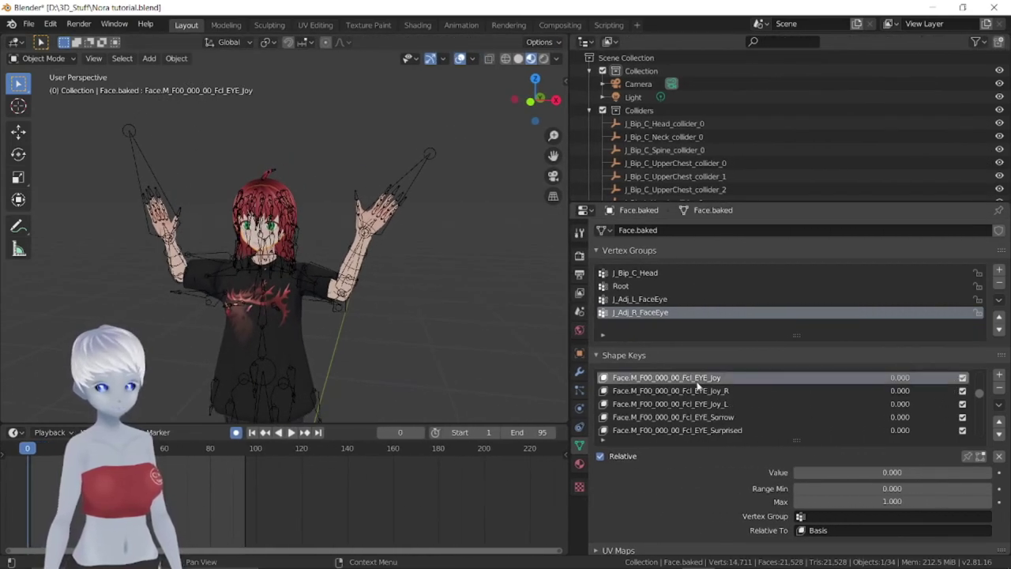
{"action": "left_click_drag", "start_coordinate": [845, 476], "coordinate": [987, 474]}
{"action": "left_click_drag", "start_coordinate": [887, 472], "coordinate": [797, 472]}
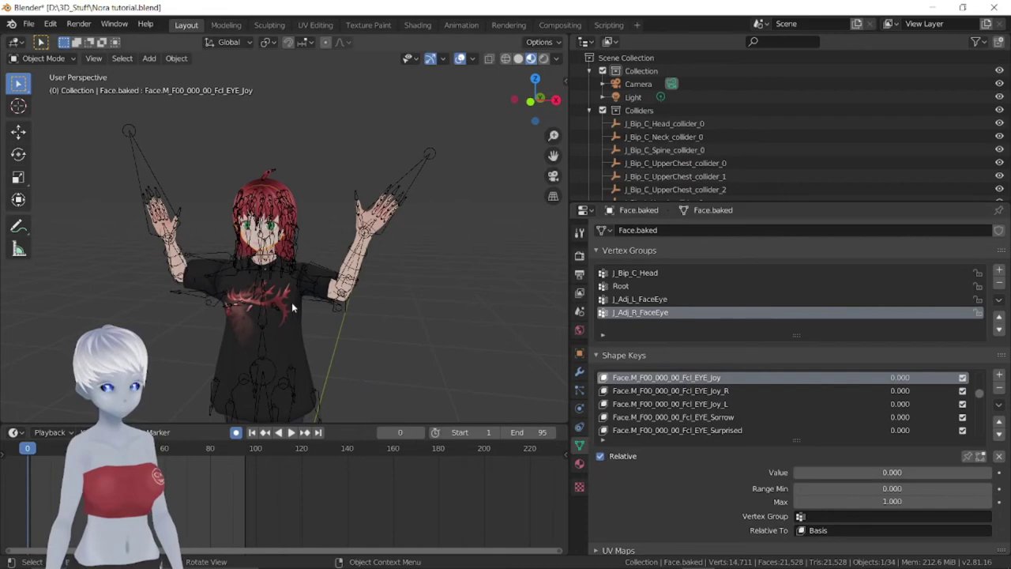
{"action": "key", "text": "KP_Decimal"}
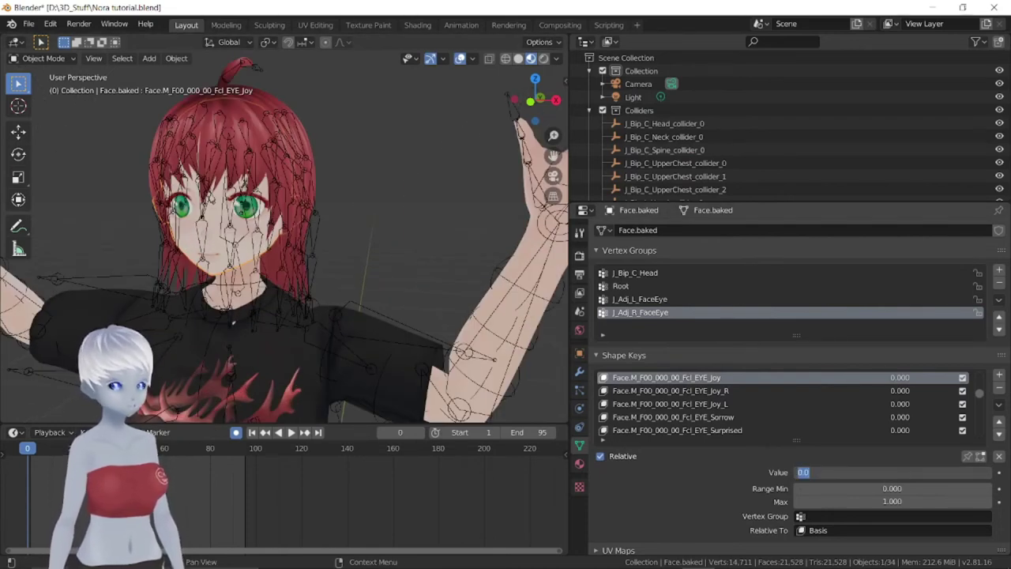
{"action": "right_click", "coordinate": [853, 471]}
{"action": "left_click", "coordinate": [814, 399]}
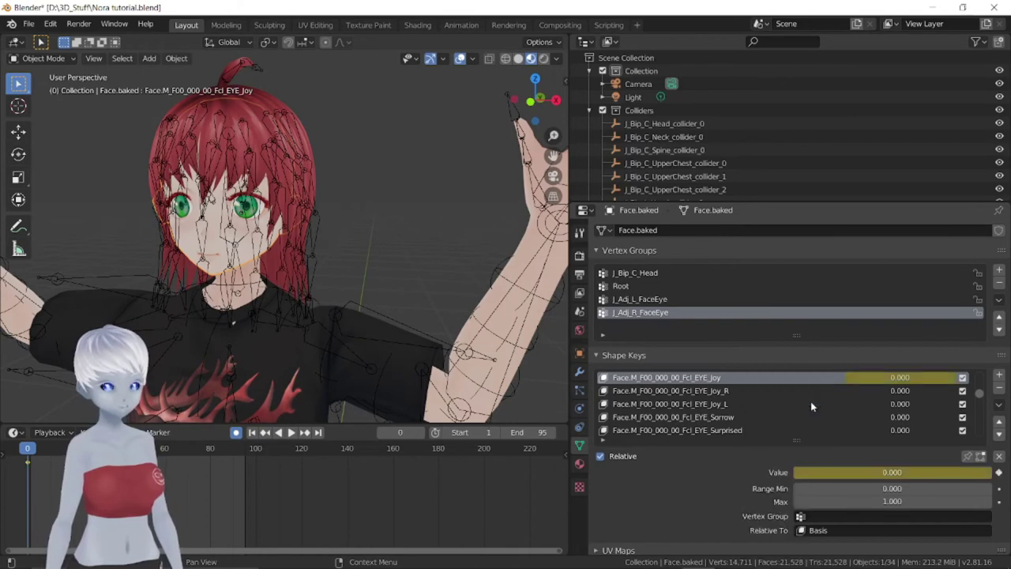
Key the Joy eye shape at 0 on frame 33, 1.0 on frame 35, and 0 on frame 39
{"action": "key", "text": "space"}
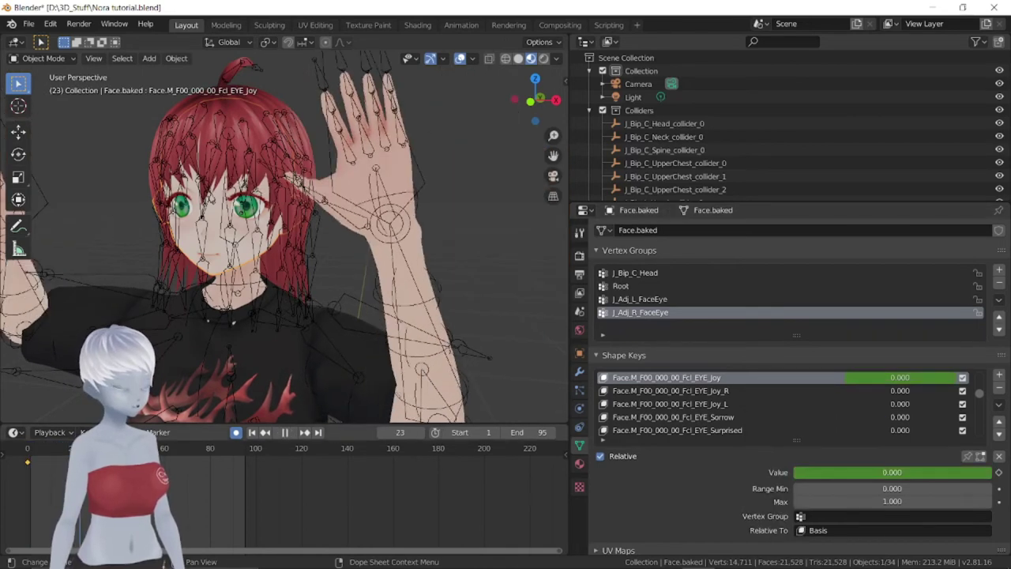
{"action": "key", "text": "space"}
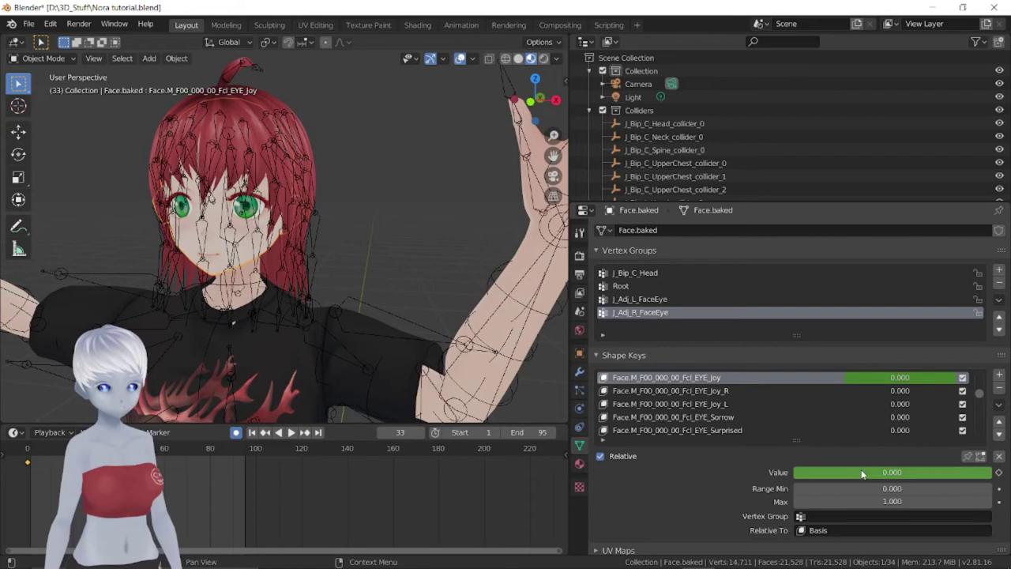
{"action": "right_click", "coordinate": [862, 473]}
{"action": "left_click", "coordinate": [839, 417]}
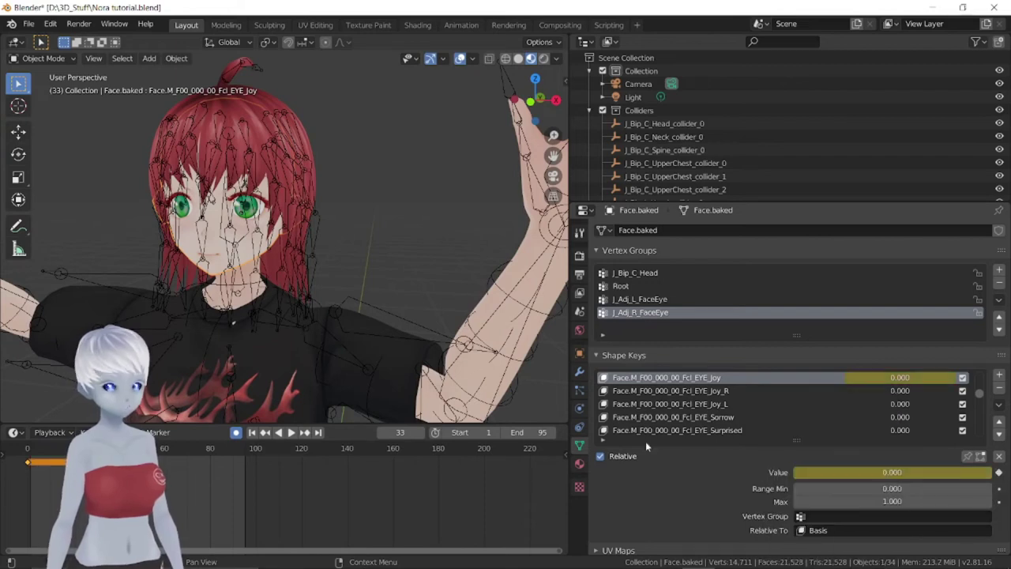
{"action": "key", "text": "Right"}
{"action": "key", "text": "Right"}
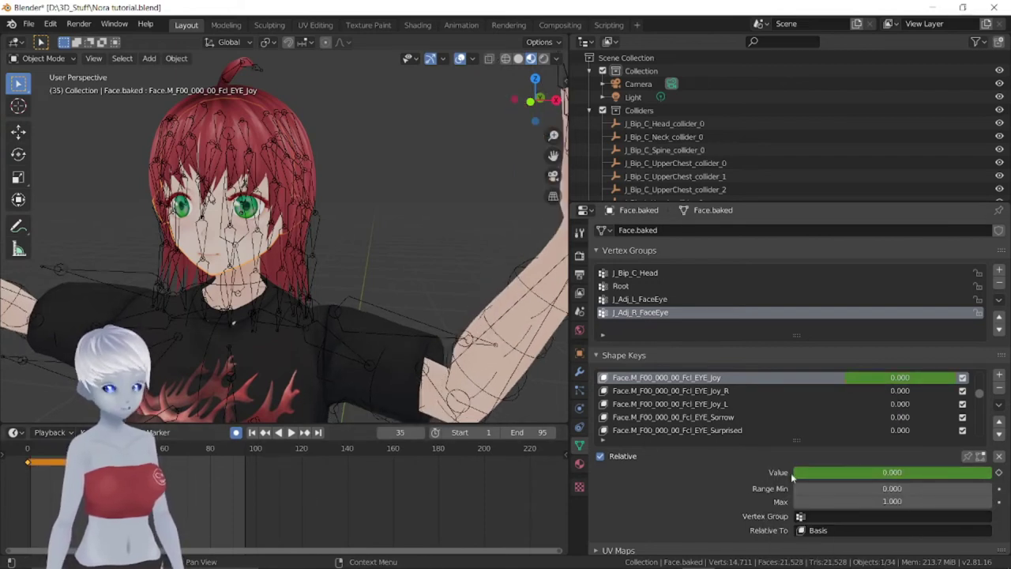
{"action": "left_click_drag", "start_coordinate": [836, 474], "coordinate": [987, 474]}
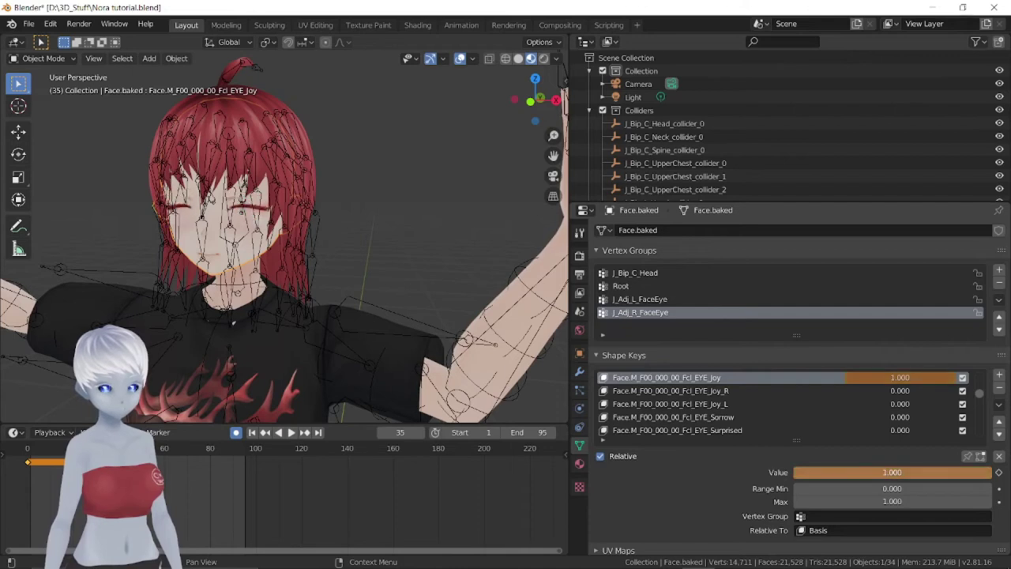
{"action": "key", "text": "Right"}
{"action": "key", "text": "Right"}
{"action": "key", "text": "Right"}
{"action": "key", "text": "Right"}
{"action": "left_click_drag", "start_coordinate": [901, 474], "coordinate": [794, 474]}
{"action": "key", "text": "i"}
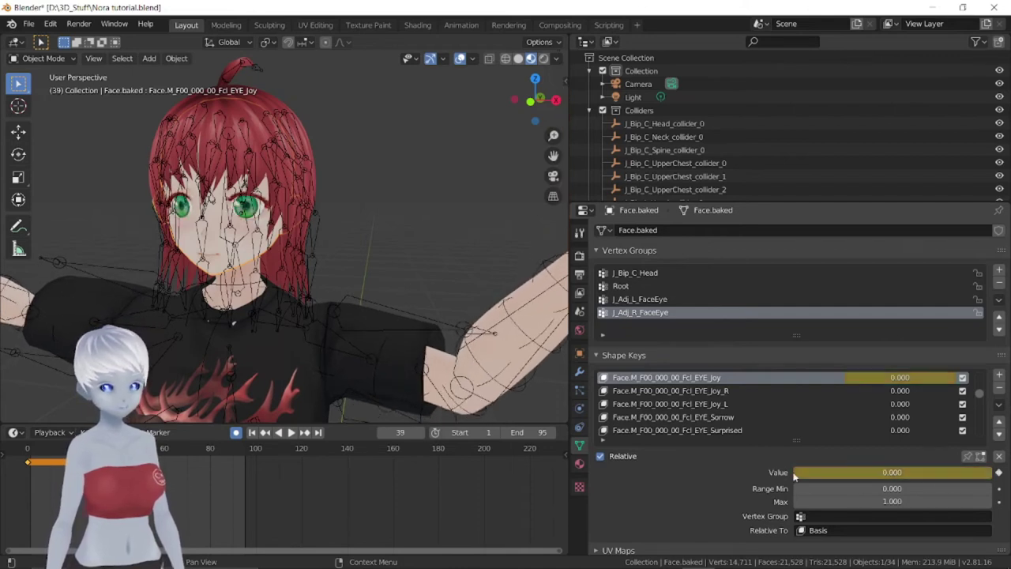
Shift the blink keyframes about nine frames later and replay to check the timing
{"action": "key", "text": "space"}
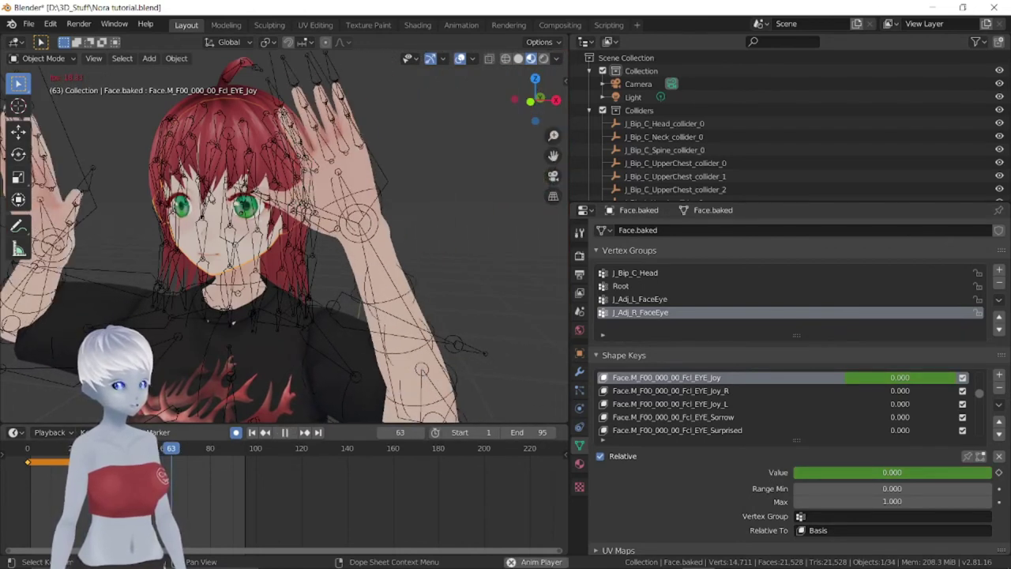
{"action": "key", "text": "space"}
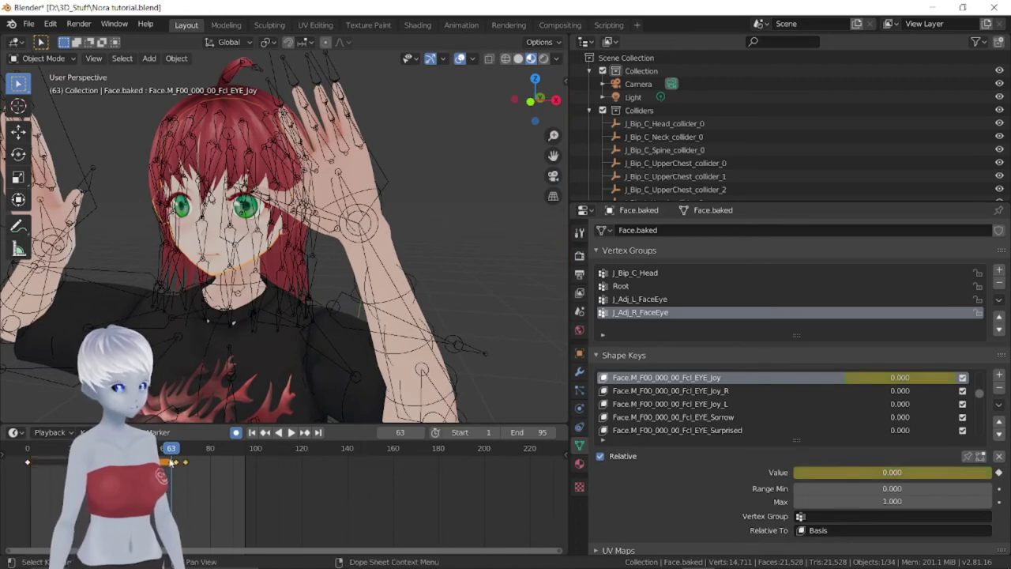
{"action": "left_click_drag", "start_coordinate": [187, 467], "coordinate": [214, 467]}
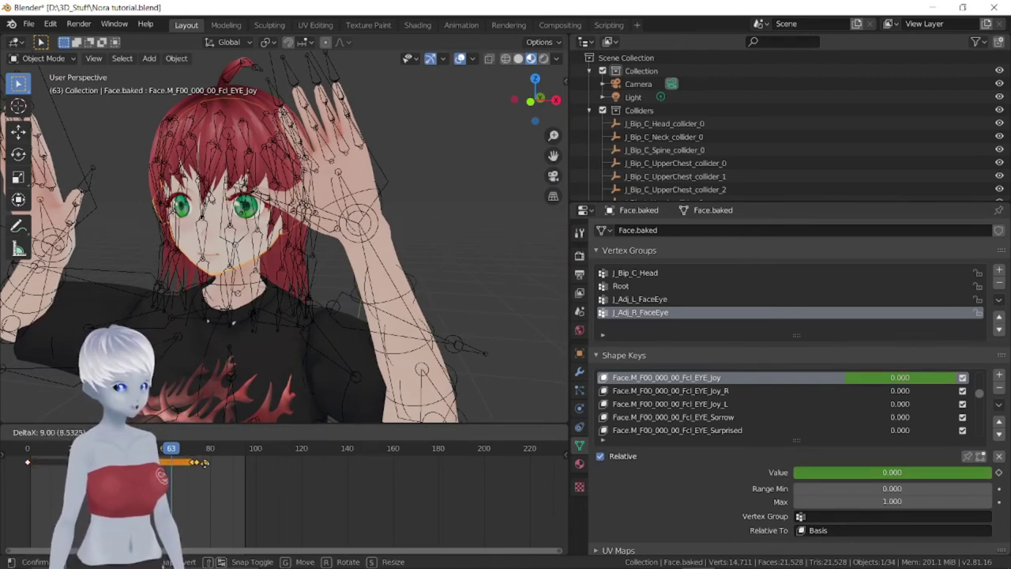
{"action": "key", "text": "space"}
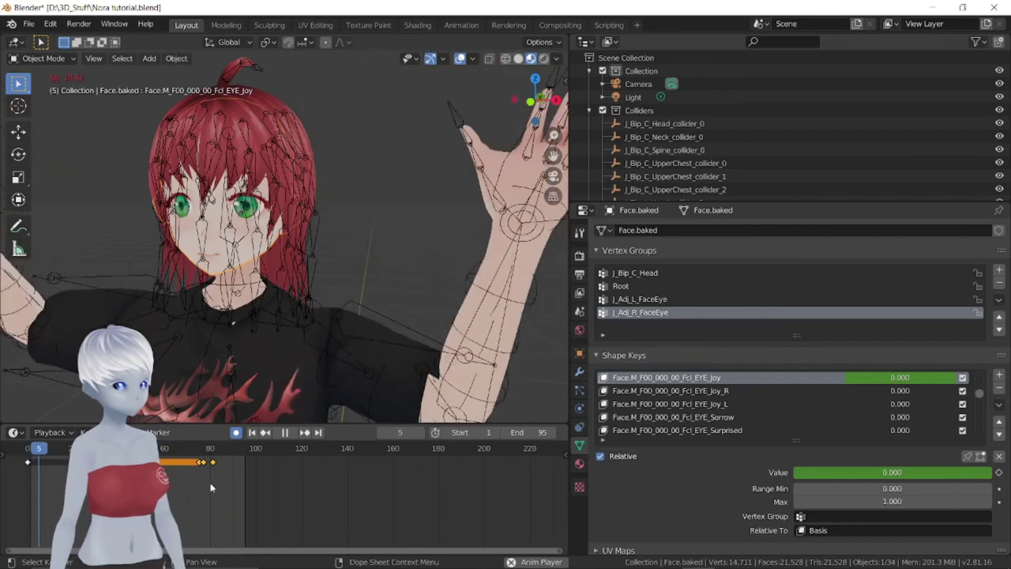
{"action": "key", "text": "space"}
Face the avatar head-on and try the Fcl_Eye_Fun shape key, then reset it to 0
{"action": "key", "text": "Escape"}
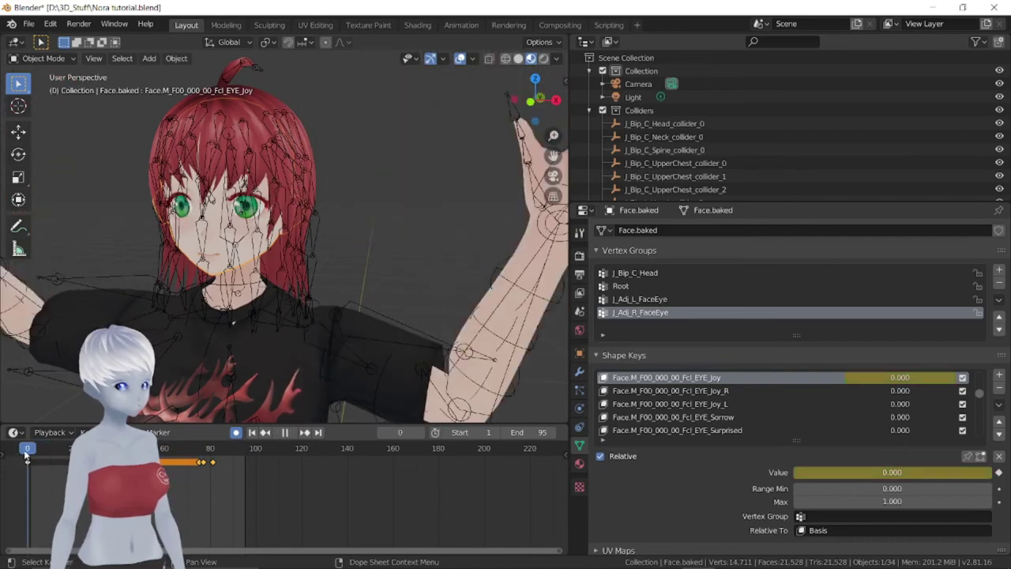
{"action": "middle_click_drag", "start_coordinate": [200, 282], "coordinate": [261, 282]}
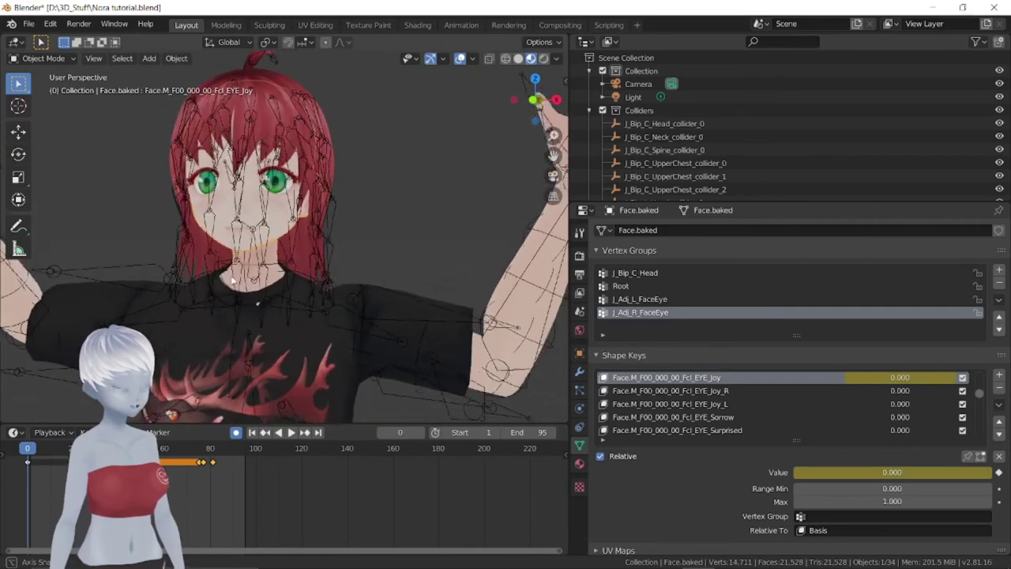
{"action": "scroll", "coordinate": [739, 396], "scroll_direction": "up", "scroll_amount": 3}
{"action": "scroll", "coordinate": [735, 411], "scroll_direction": "up", "scroll_amount": 1}
{"action": "scroll", "coordinate": [730, 427], "scroll_direction": "up", "scroll_amount": 1}
{"action": "left_click", "coordinate": [684, 431]}
{"action": "left_click_drag", "start_coordinate": [869, 472], "coordinate": [876, 472]}
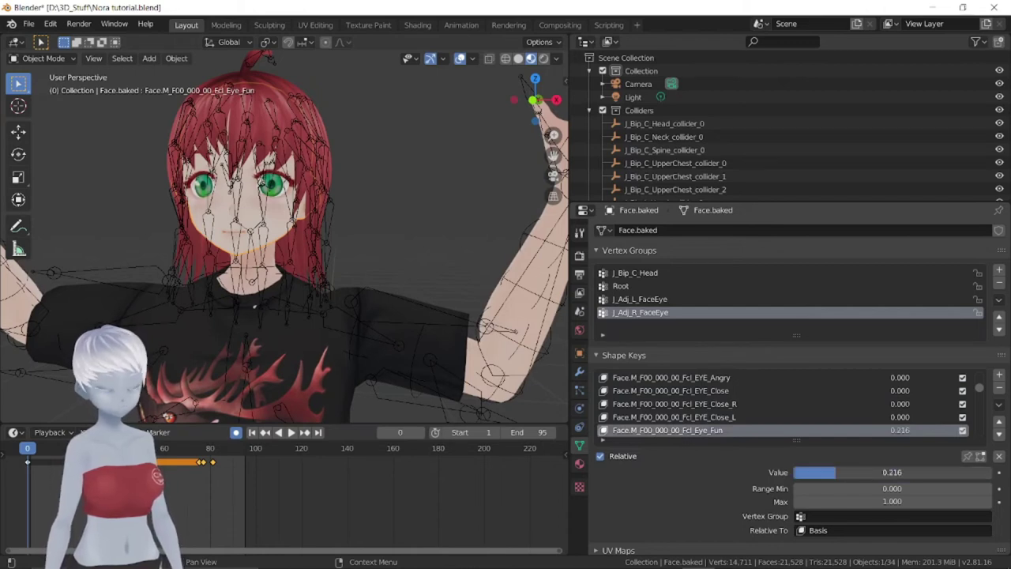
{"action": "left_click_drag", "start_coordinate": [948, 472], "coordinate": [793, 472]}
Select the Fcl_BRW_Joy brow shape key and scroll back through the shape key list
{"action": "scroll", "coordinate": [824, 406], "scroll_direction": "up", "scroll_amount": 2}
{"action": "scroll", "coordinate": [814, 405], "scroll_direction": "up", "scroll_amount": 1}
{"action": "scroll", "coordinate": [745, 404], "scroll_direction": "up", "scroll_amount": 1}
{"action": "scroll", "coordinate": [709, 412], "scroll_direction": "up", "scroll_amount": 1}
{"action": "left_click", "coordinate": [703, 404]}
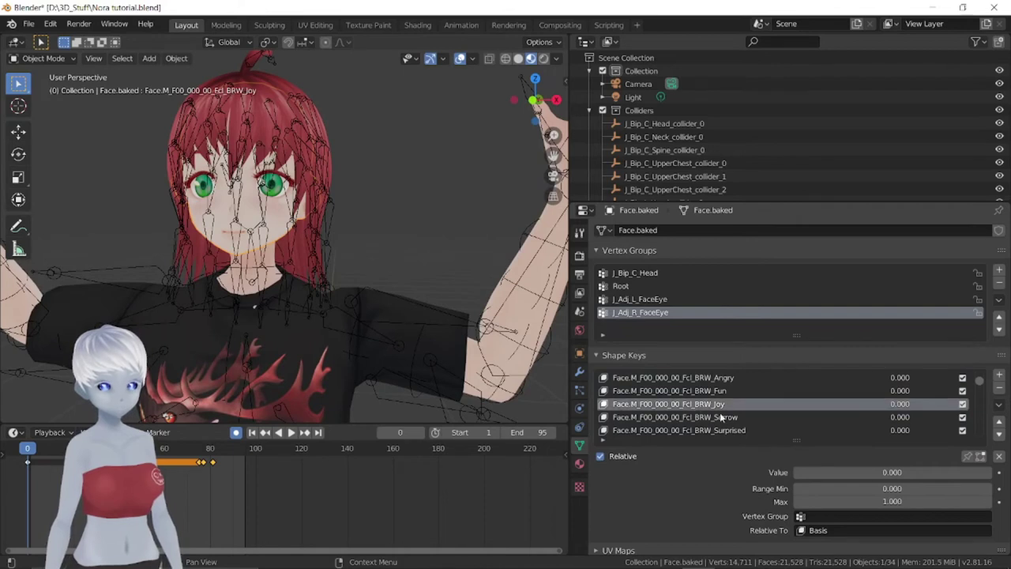
{"action": "scroll", "coordinate": [720, 416], "scroll_direction": "up", "scroll_amount": 2}
{"action": "scroll", "coordinate": [720, 416], "scroll_direction": "down", "scroll_amount": 3}
{"action": "scroll", "coordinate": [719, 412], "scroll_direction": "down", "scroll_amount": 3}
{"action": "scroll", "coordinate": [720, 411], "scroll_direction": "down", "scroll_amount": 4}
{"action": "scroll", "coordinate": [720, 412], "scroll_direction": "down", "scroll_amount": 6}
{"action": "scroll", "coordinate": [720, 411], "scroll_direction": "down", "scroll_amount": 3}
{"action": "scroll", "coordinate": [720, 412], "scroll_direction": "down", "scroll_amount": 4}
{"action": "scroll", "coordinate": [719, 411], "scroll_direction": "down", "scroll_amount": 2}
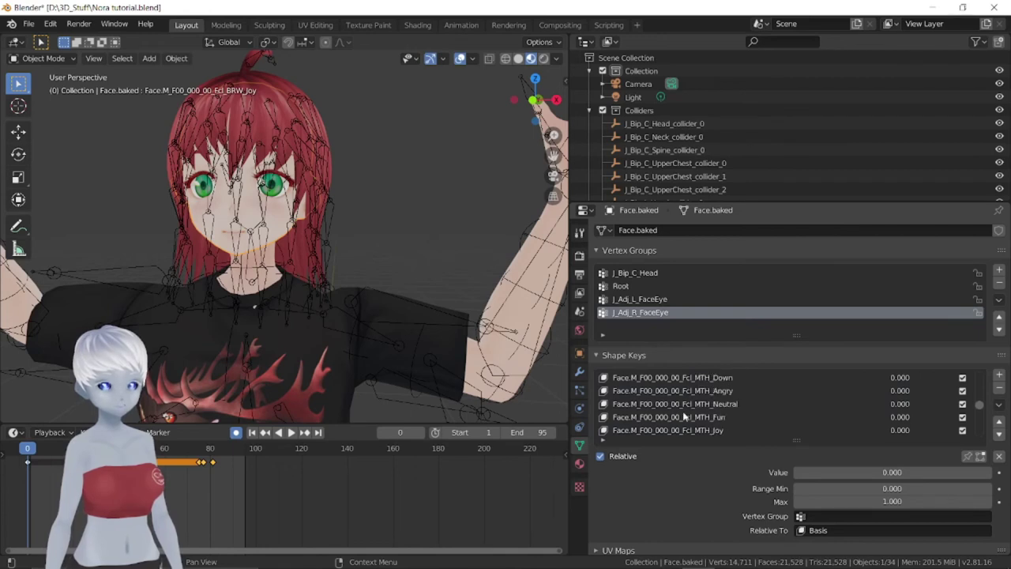
Keyframe the Fcl_MTH_Joy mouth shape key at value 0
{"action": "left_click", "coordinate": [684, 417]}
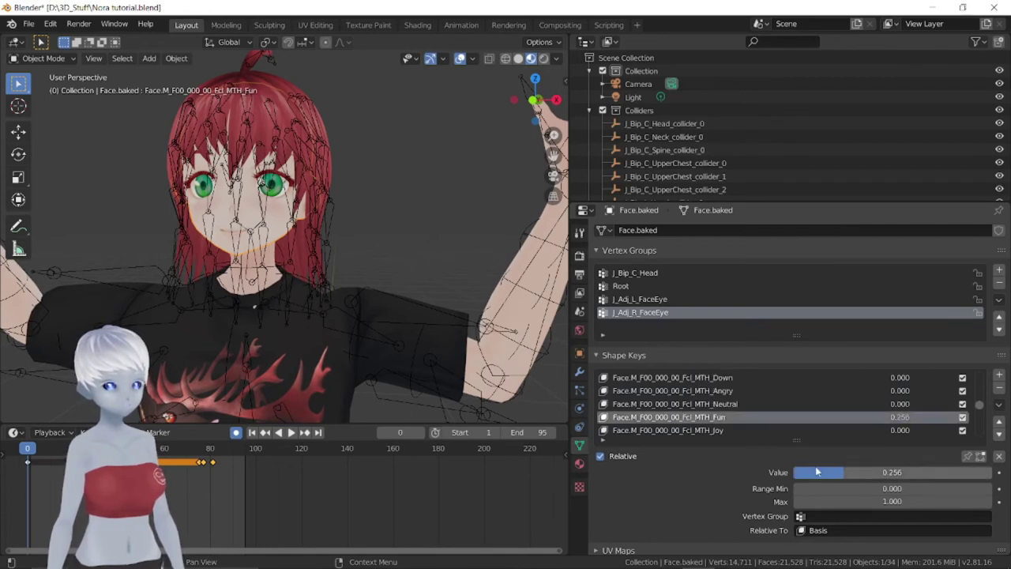
{"action": "left_click", "coordinate": [744, 431]}
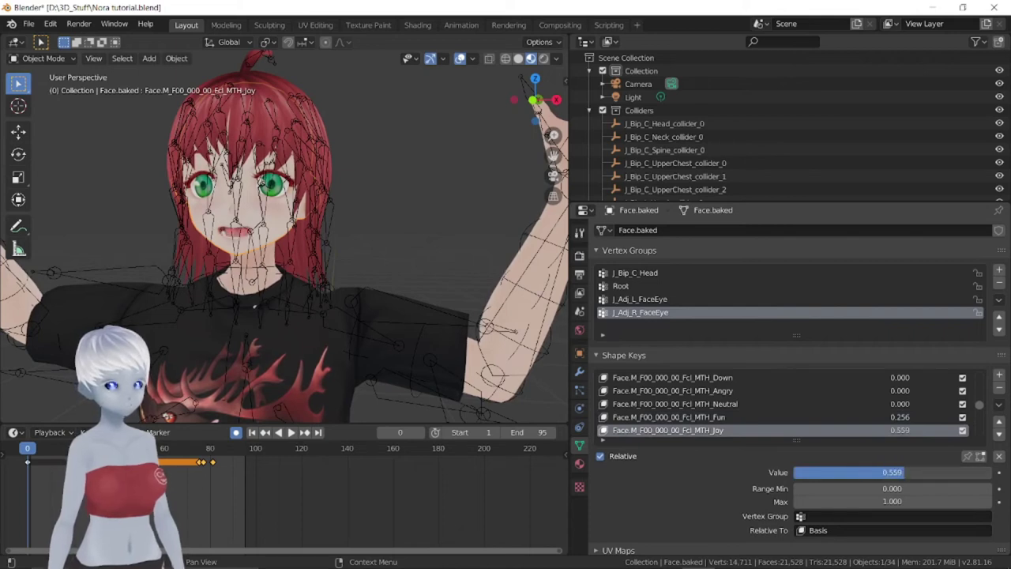
{"action": "left_click", "coordinate": [704, 419]}
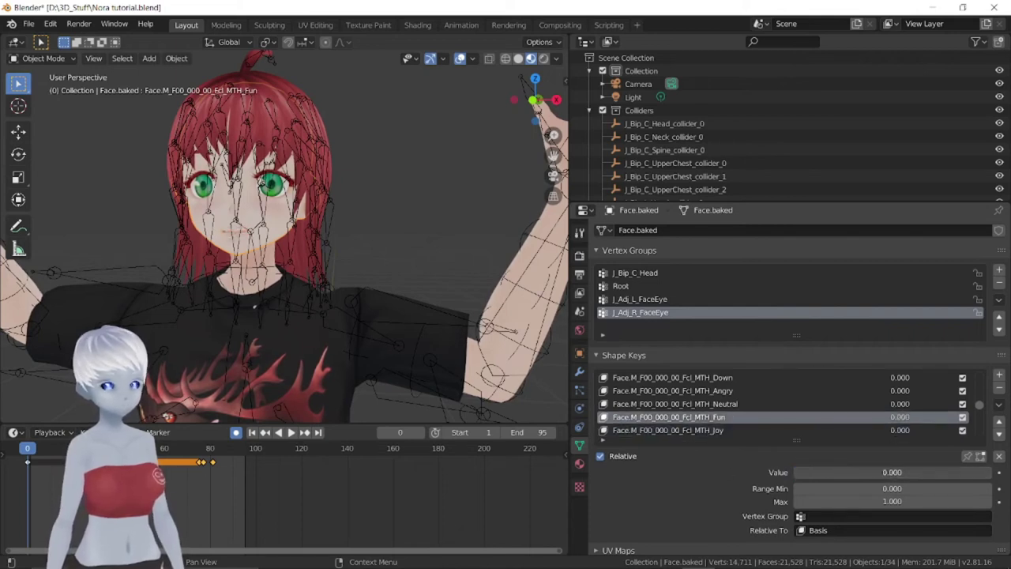
{"action": "left_click", "coordinate": [711, 430]}
{"action": "right_click", "coordinate": [883, 473]}
{"action": "left_click", "coordinate": [864, 402]}
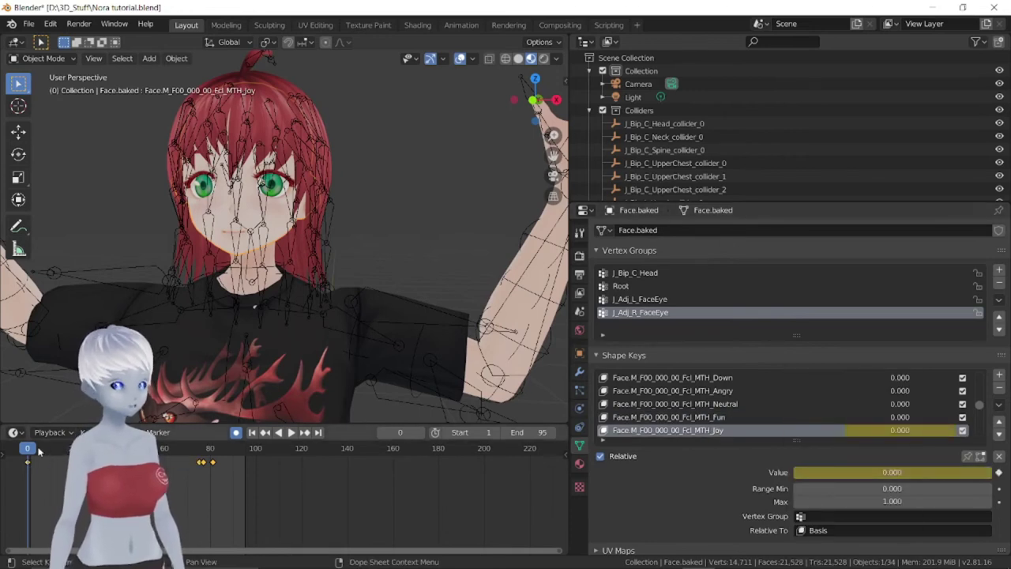
Shift the selected keyframes three frames later and preview the animation
{"action": "key", "text": "space"}
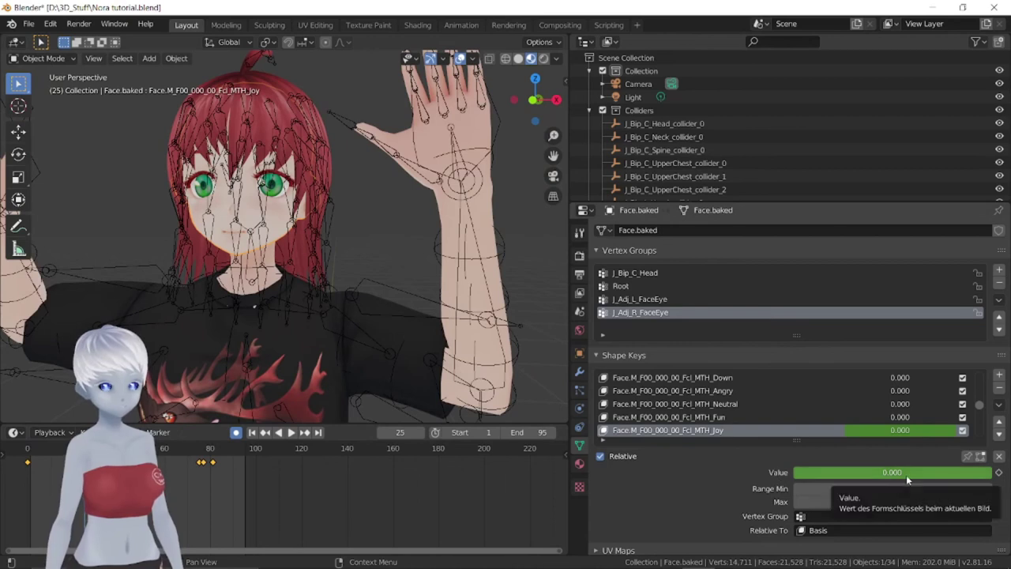
{"action": "right_click", "coordinate": [906, 475]}
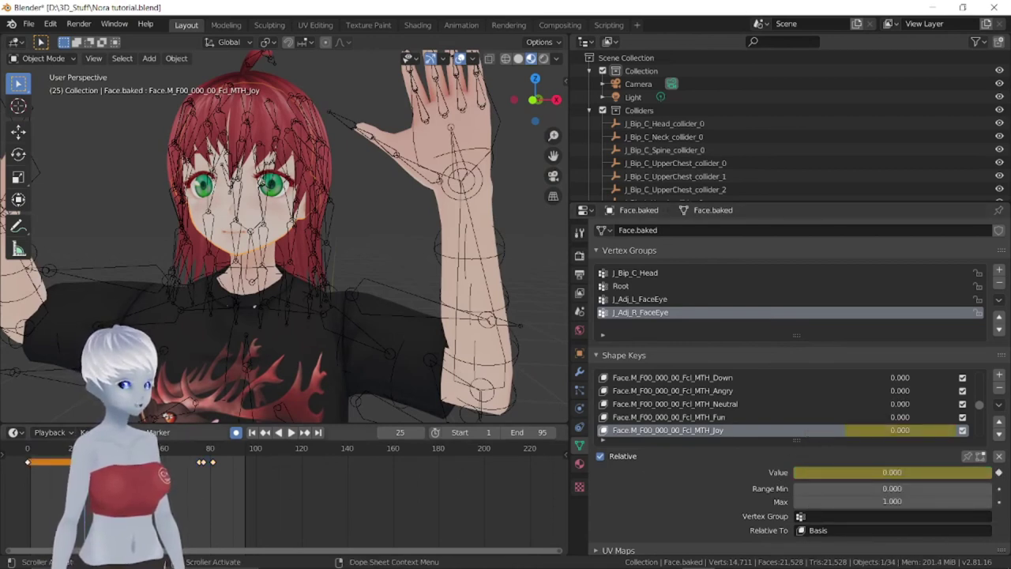
{"action": "key", "text": "g"}
{"action": "key", "text": "Return"}
{"action": "key", "text": "space"}
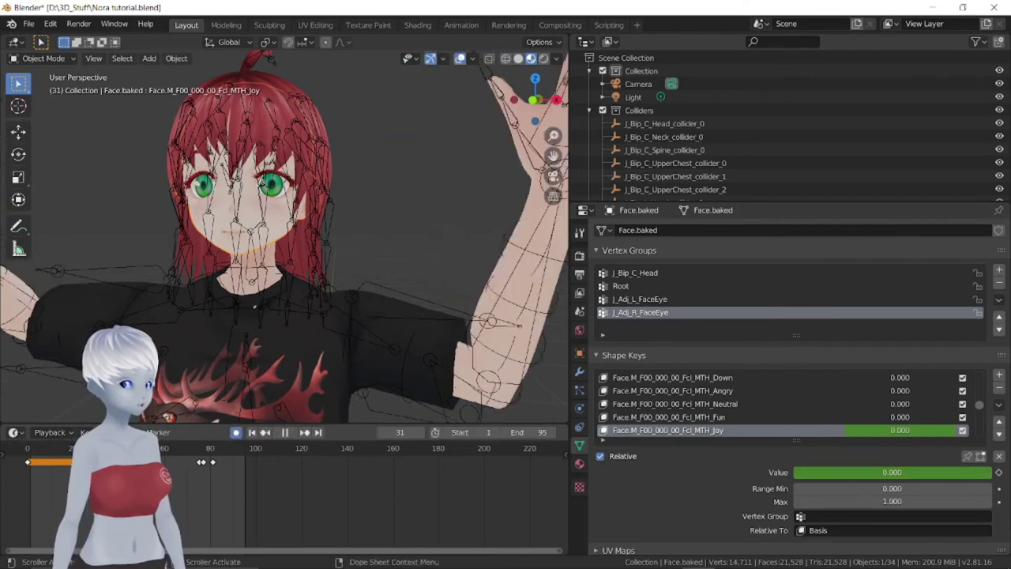
{"action": "key", "text": "space"}
Keyframe the Joy shape key at 1.0 on frames 46 and 53, back to 0 at frame 69
{"action": "left_click_drag", "start_coordinate": [853, 471], "coordinate": [992, 472]}
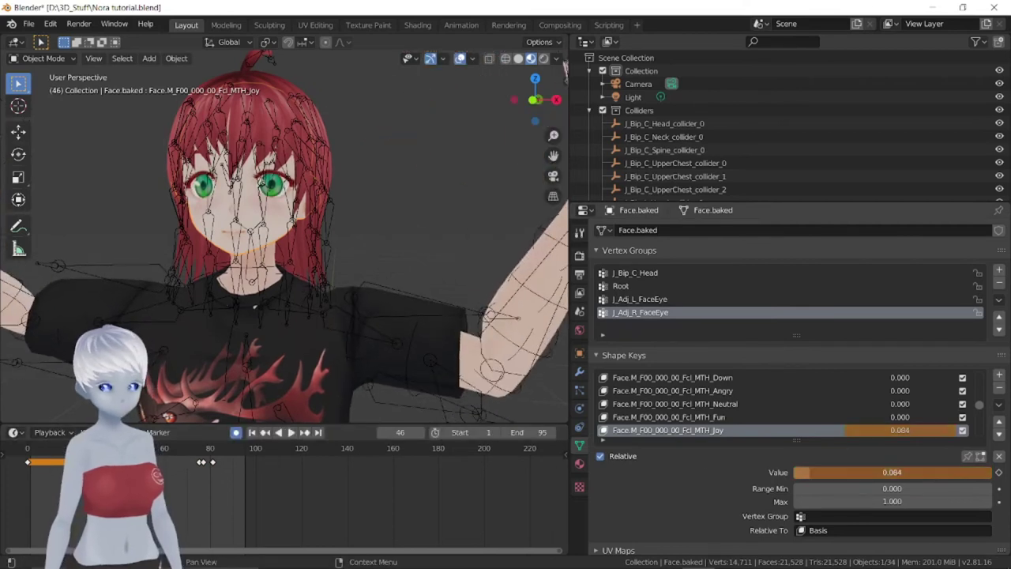
{"action": "key", "text": "i"}
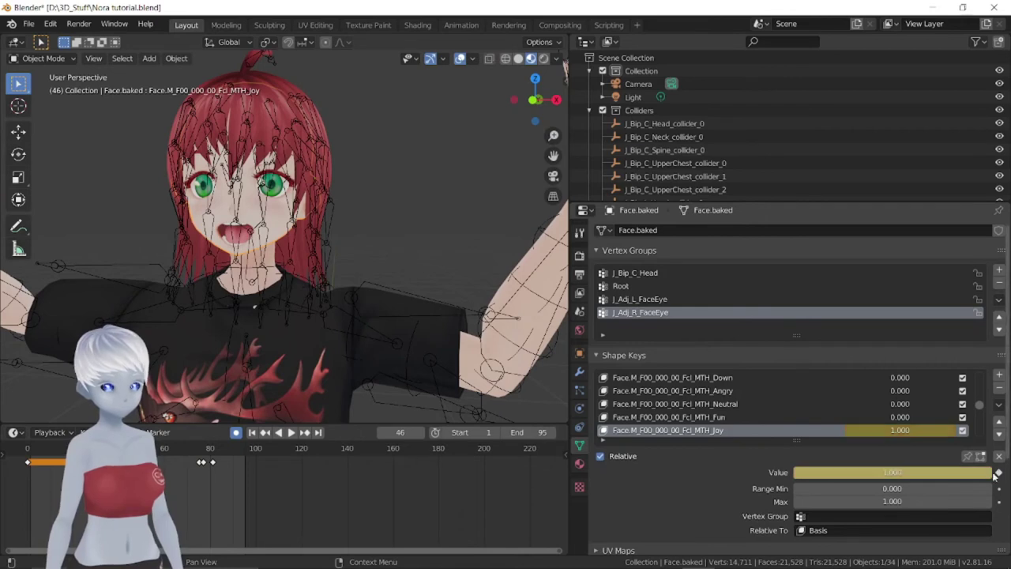
{"action": "key", "text": "space"}
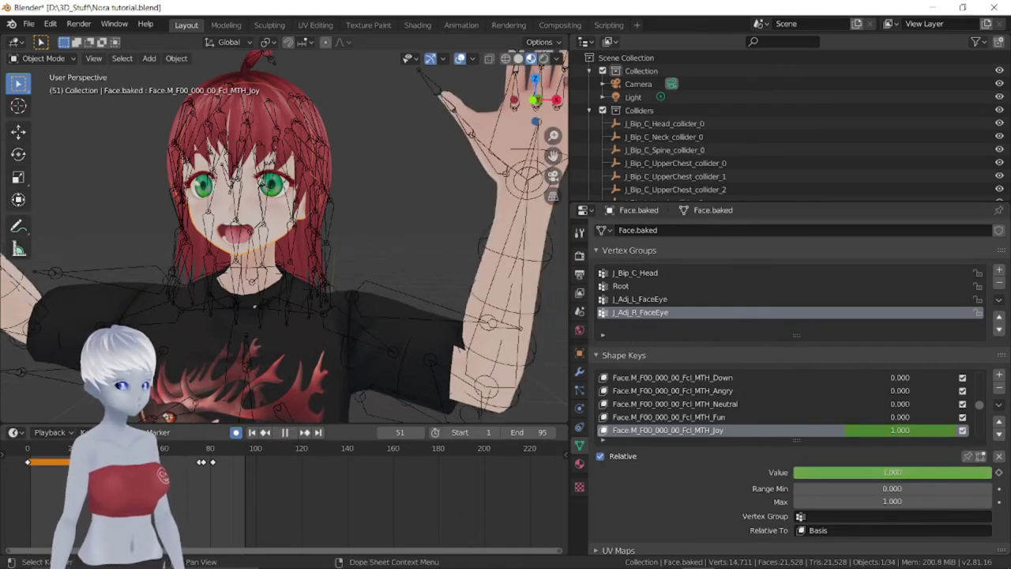
{"action": "key", "text": "space"}
{"action": "right_click", "coordinate": [881, 473]}
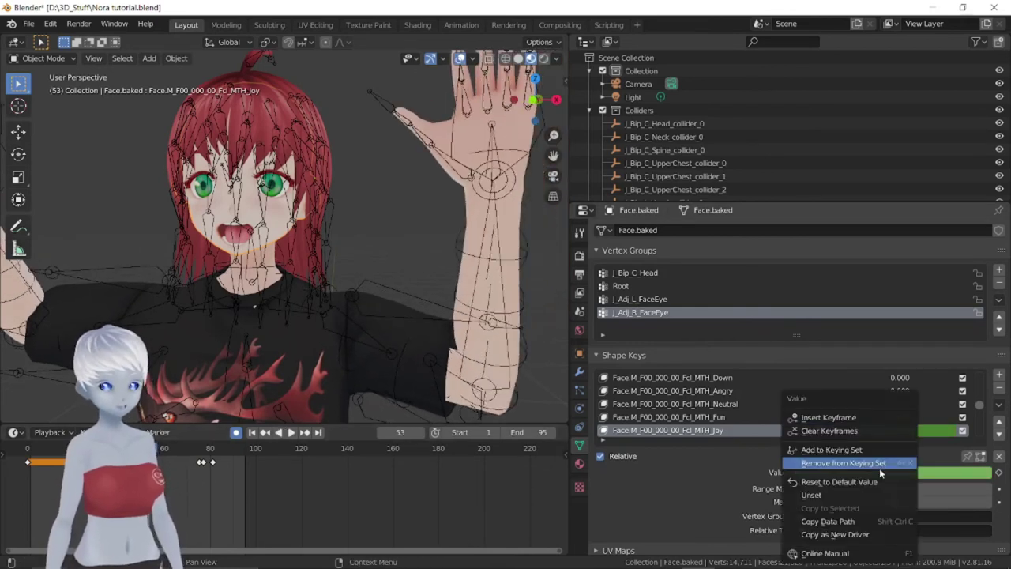
{"action": "left_click", "coordinate": [869, 418]}
{"action": "key", "text": "space"}
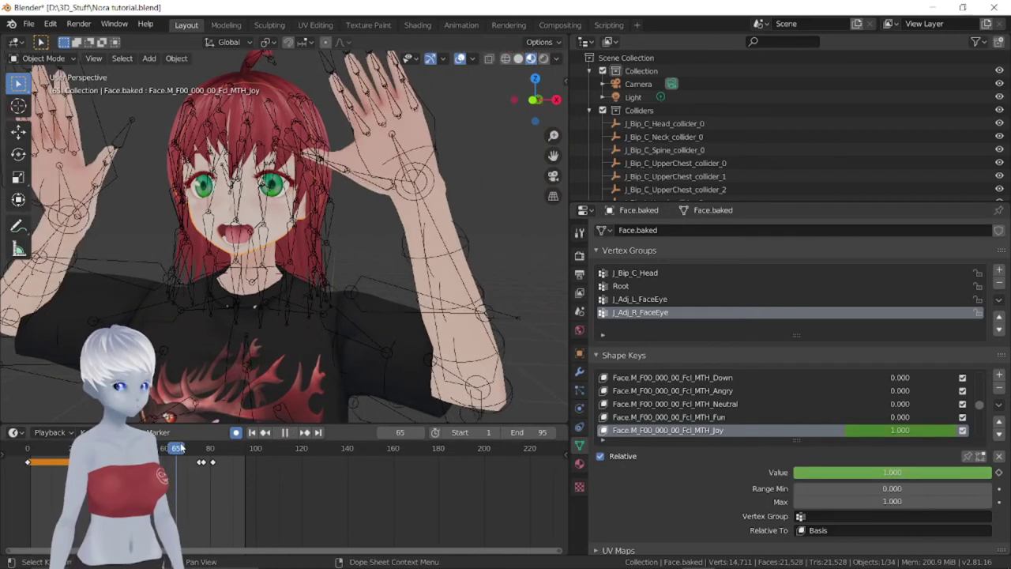
{"action": "key", "text": "space"}
{"action": "left_click_drag", "start_coordinate": [987, 472], "coordinate": [332, 475]}
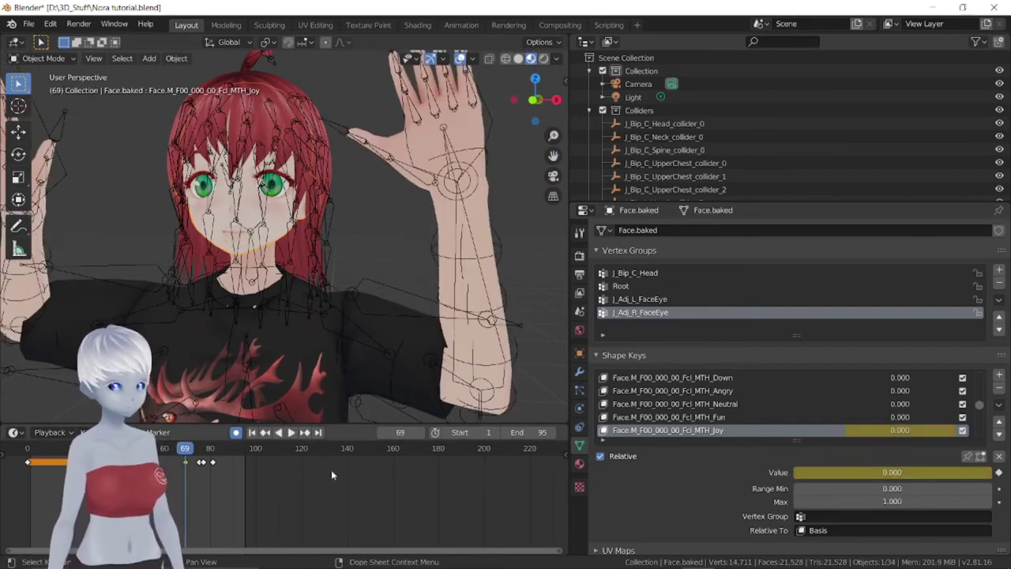
Review the smile in playback, return to frame 0 and save Nora tutorial.blend
{"action": "key", "text": "space"}
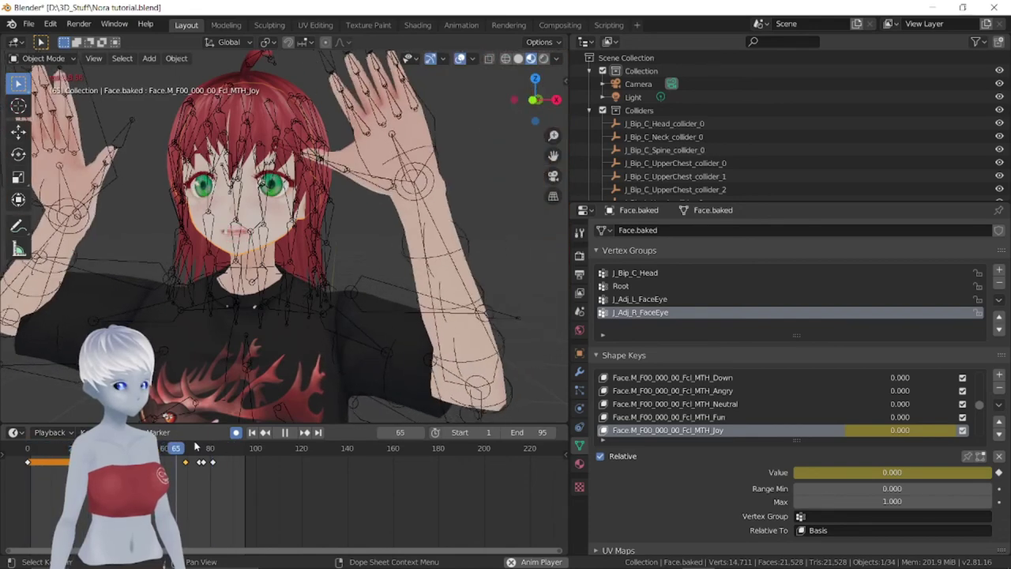
{"action": "key", "text": "space"}
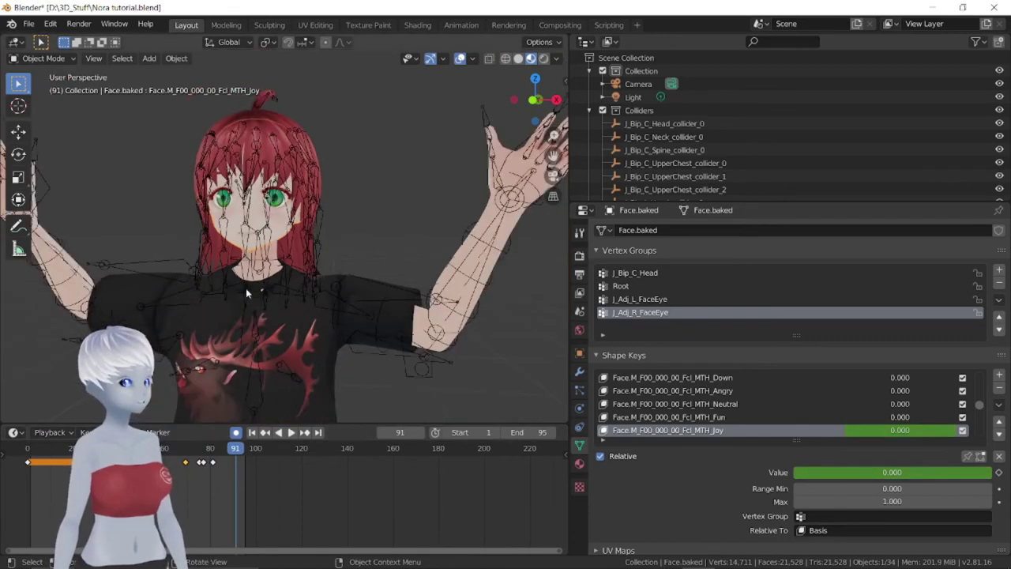
{"action": "scroll", "coordinate": [246, 287], "scroll_direction": "down", "scroll_amount": 2}
{"action": "scroll", "coordinate": [245, 288], "scroll_direction": "down", "scroll_amount": 2}
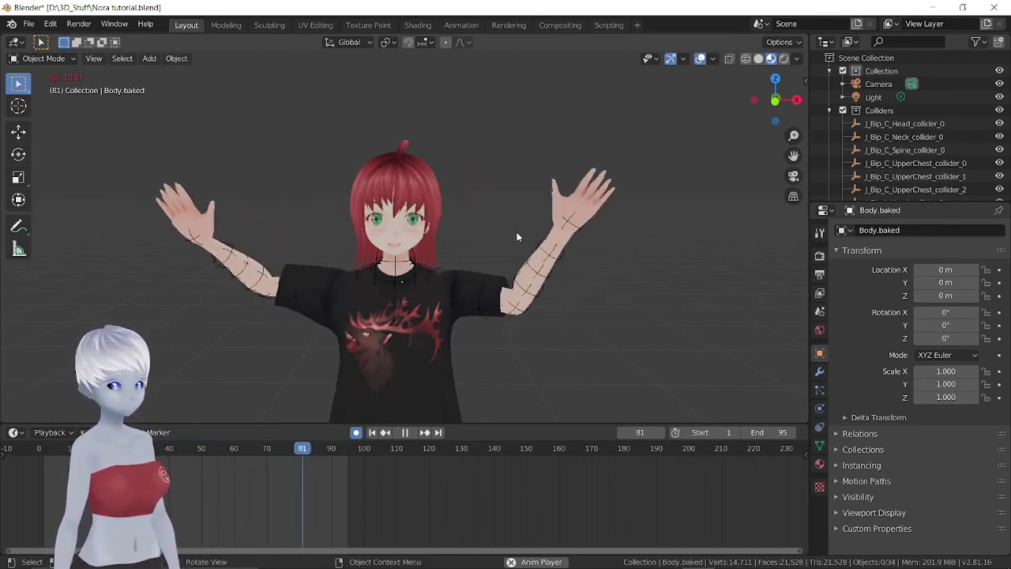
{"action": "key", "text": "space"}
{"action": "left_click_drag", "start_coordinate": [328, 449], "coordinate": [38, 449]}
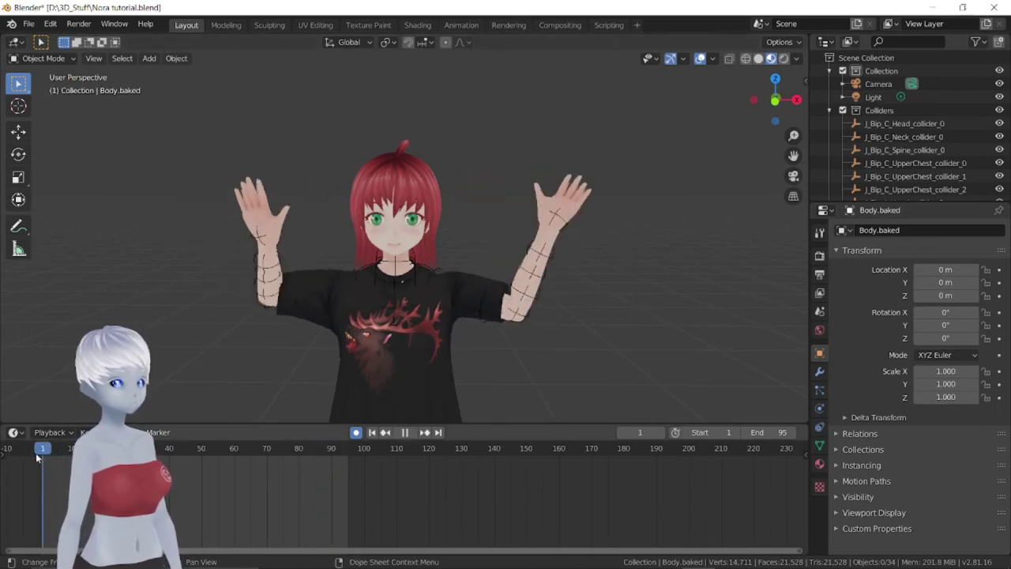
{"action": "key", "text": "ctrl+s"}
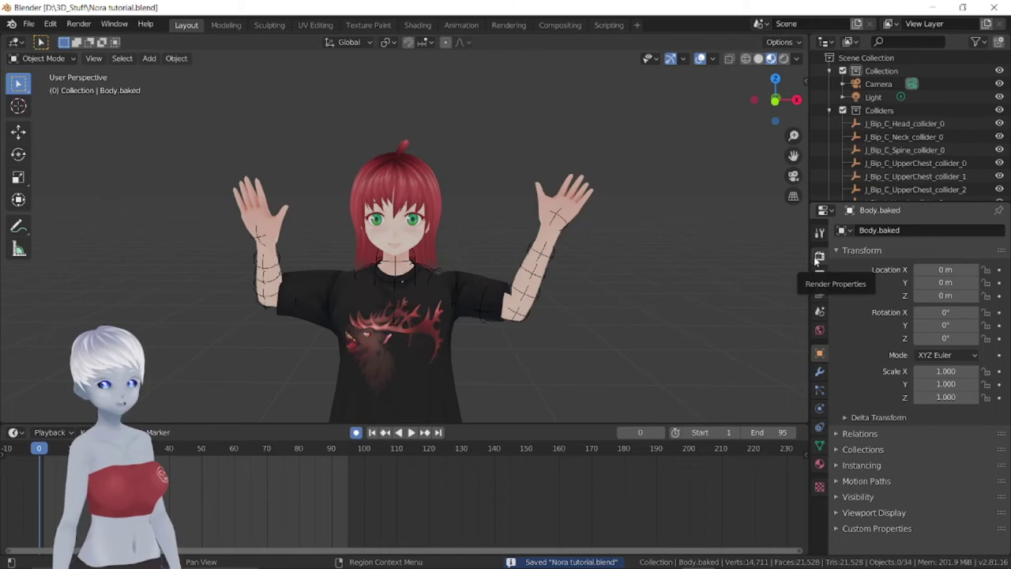
Raise the Eevee render samples from 24 to 512 in Render Properties
{"action": "left_click", "coordinate": [818, 256]}
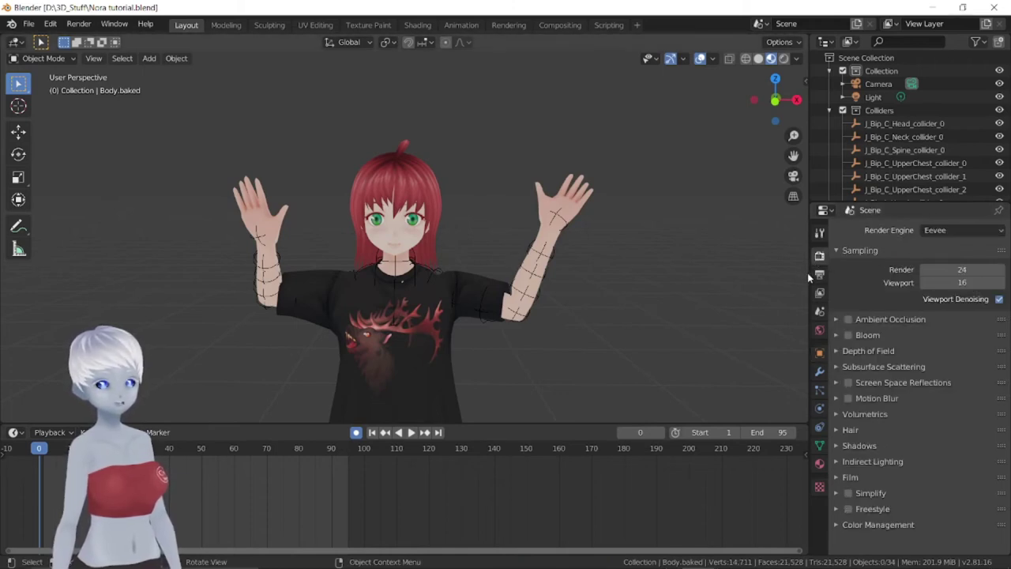
{"action": "left_click_drag", "start_coordinate": [807, 276], "coordinate": [612, 276]}
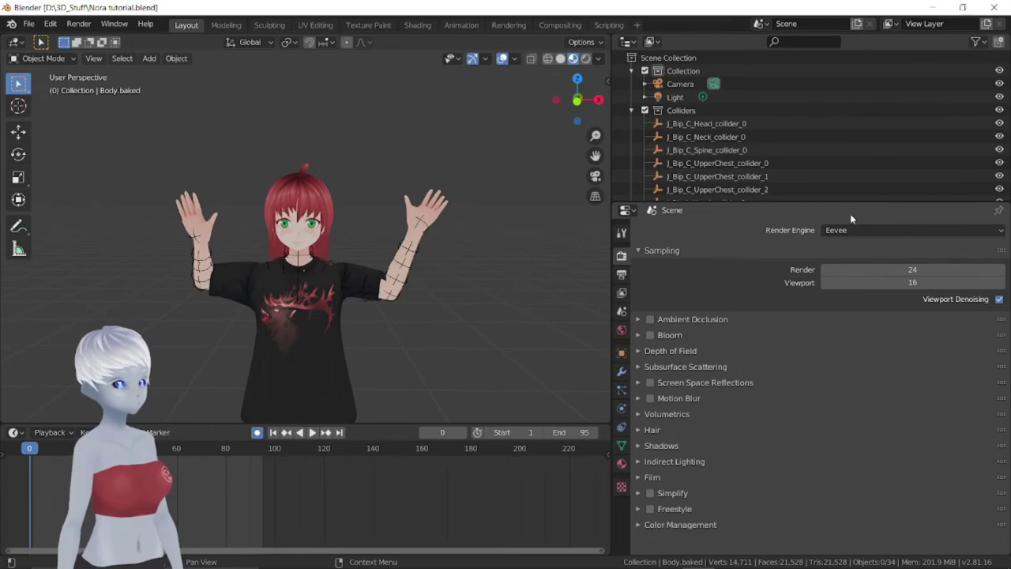
{"action": "left_click", "coordinate": [919, 270]}
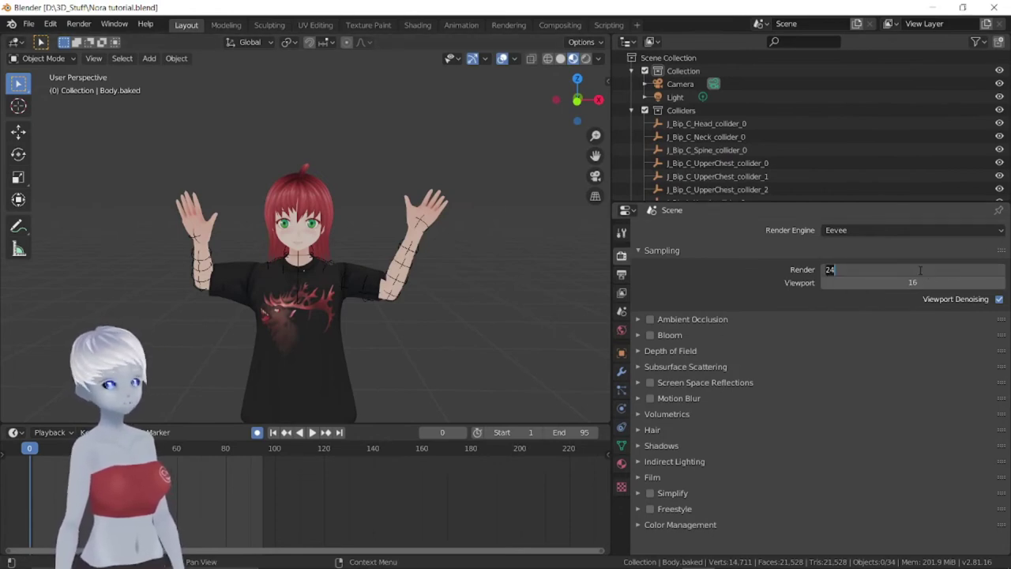
{"action": "type", "text": "512"}
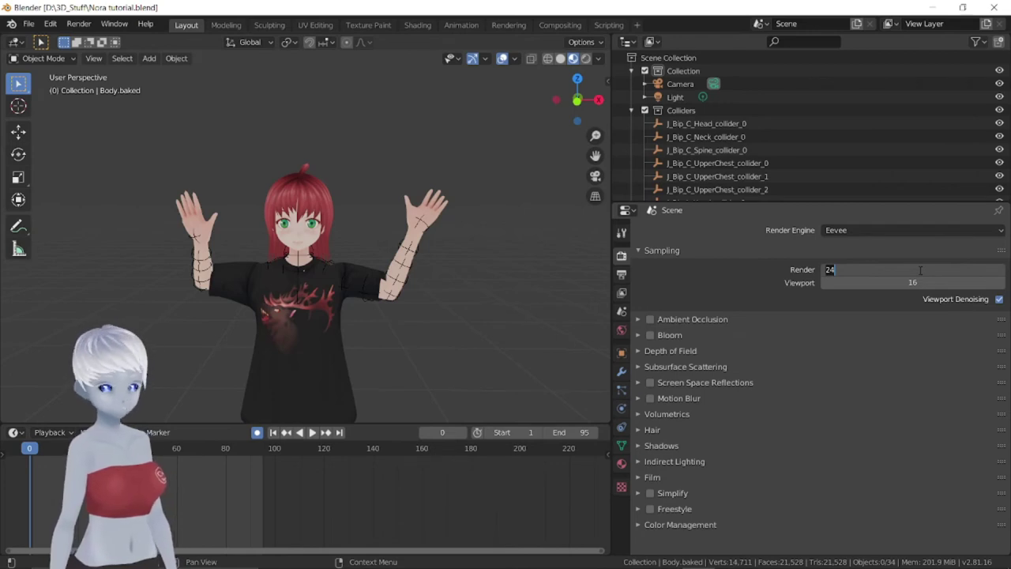
{"action": "key", "text": "Return"}
Try Bloom with a 4.281 threshold, then turn Bloom off again
{"action": "left_click", "coordinate": [639, 477]}
{"action": "left_click", "coordinate": [639, 477]}
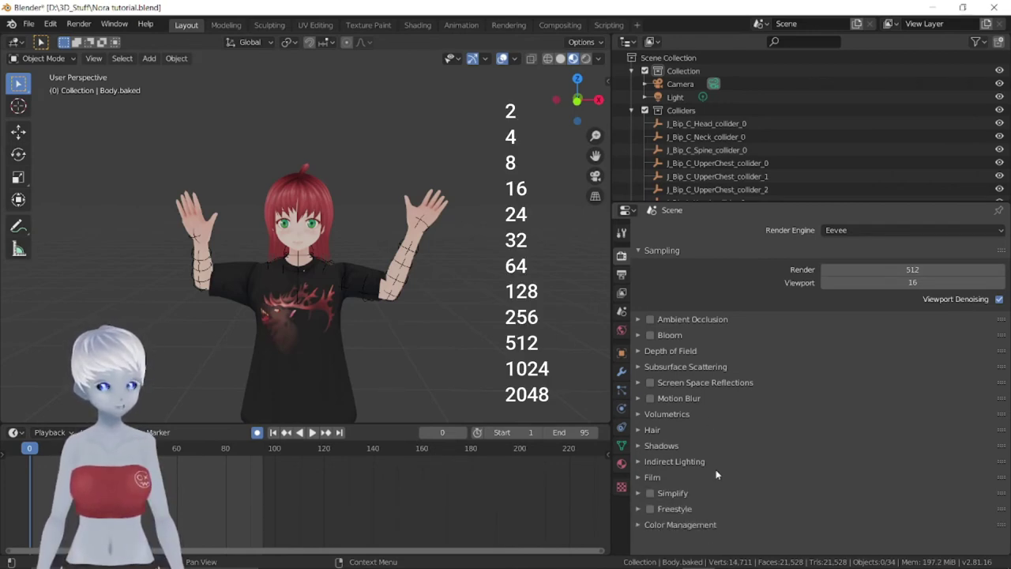
{"action": "left_click", "coordinate": [639, 335]}
{"action": "left_click_drag", "start_coordinate": [829, 353], "coordinate": [937, 369]}
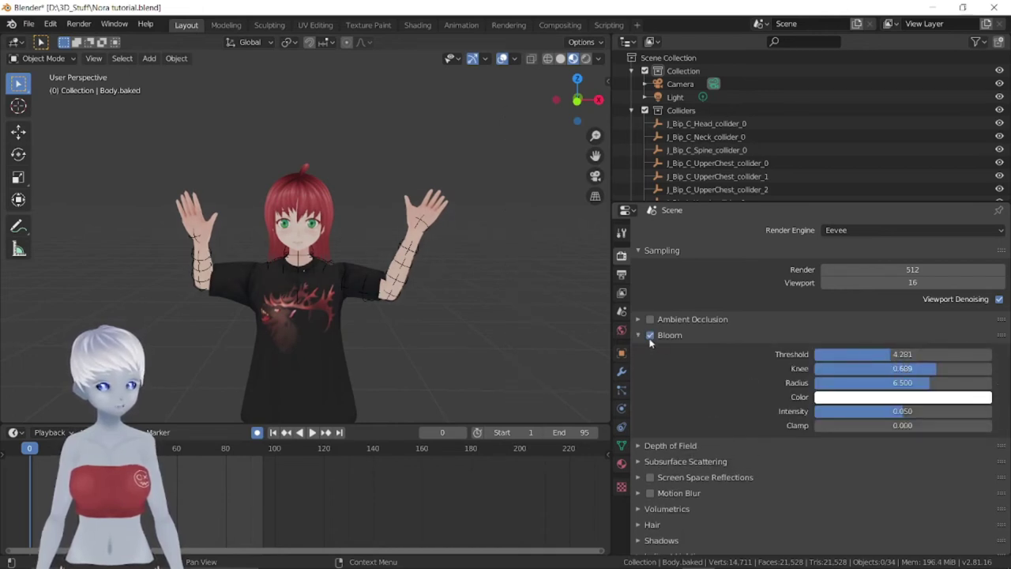
{"action": "left_click", "coordinate": [650, 336]}
{"action": "left_click", "coordinate": [639, 336]}
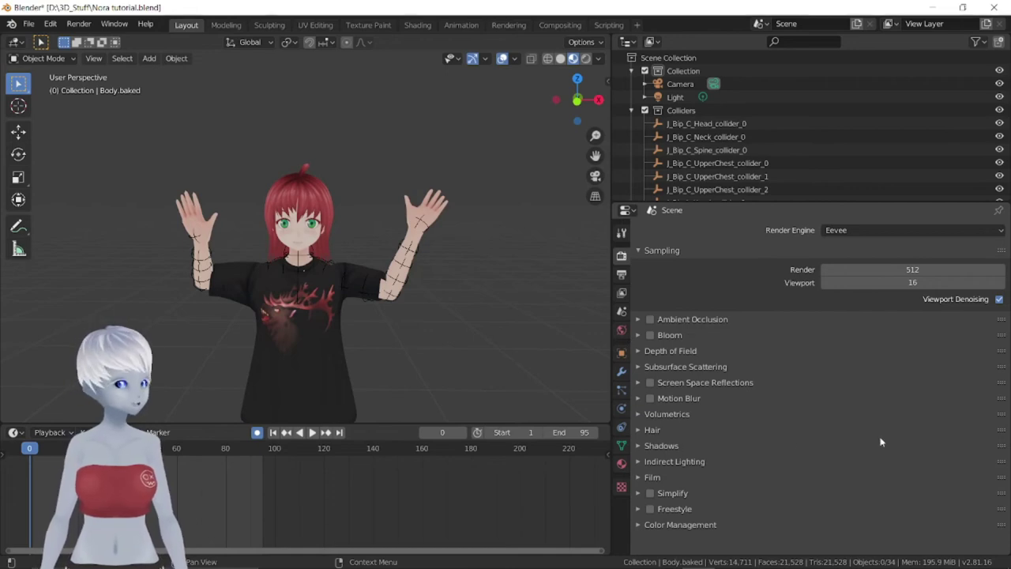
{"action": "left_click", "coordinate": [621, 274]}
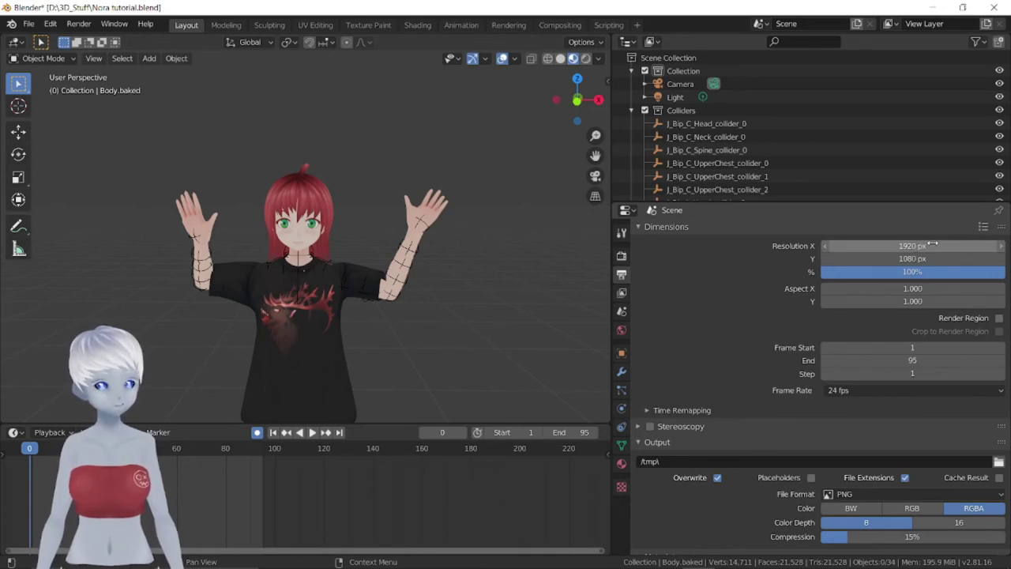
Set render Resolution X and Y to 512 px, leaving the frame rate at 24 fps
{"action": "left_click", "coordinate": [933, 246]}
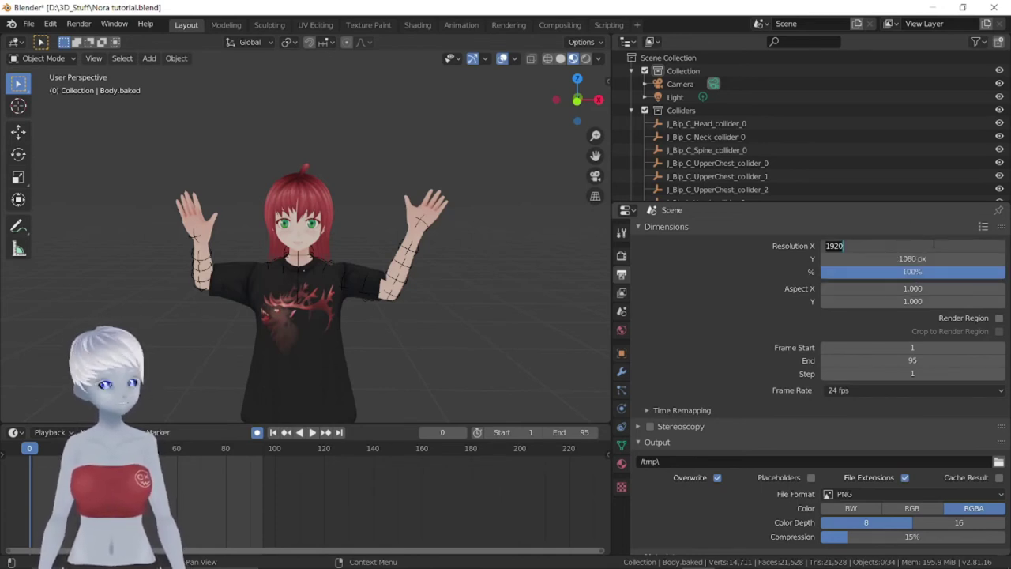
{"action": "type", "text": "512"}
{"action": "left_click", "coordinate": [930, 258]}
{"action": "type", "text": "512"}
{"action": "key", "text": "Return"}
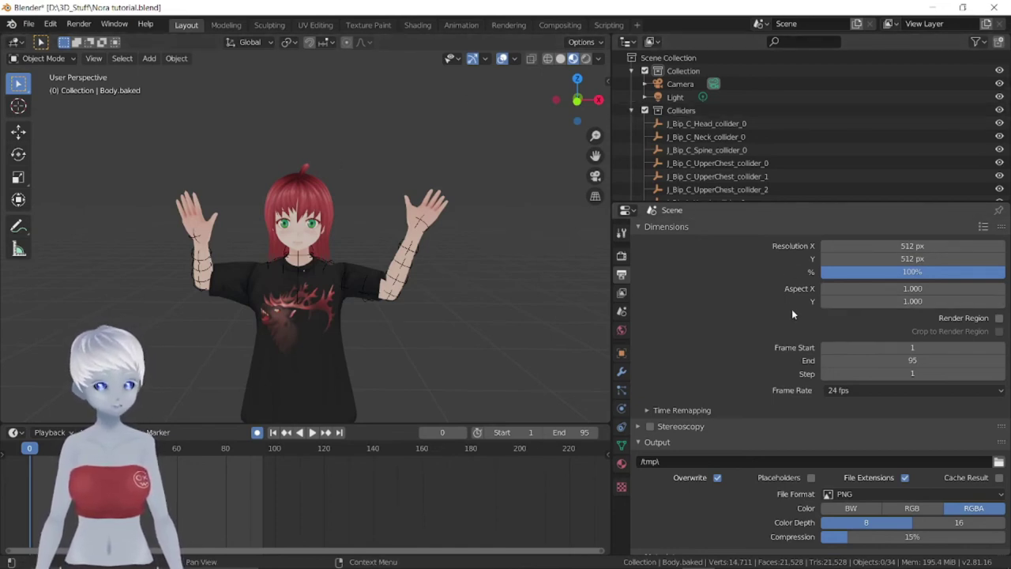
{"action": "scroll", "coordinate": [675, 298], "scroll_direction": "down", "scroll_amount": 1}
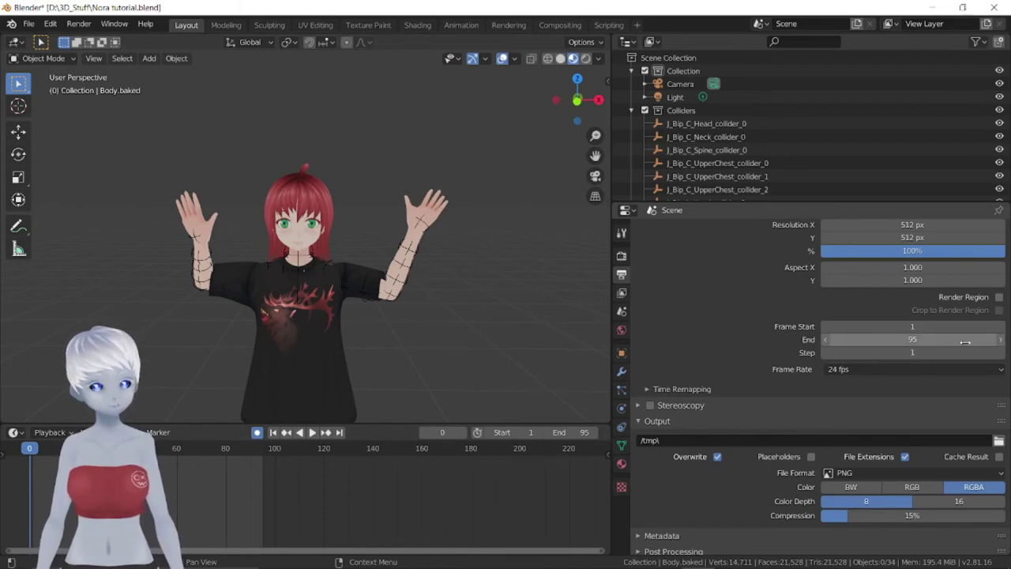
{"action": "left_click", "coordinate": [901, 369]}
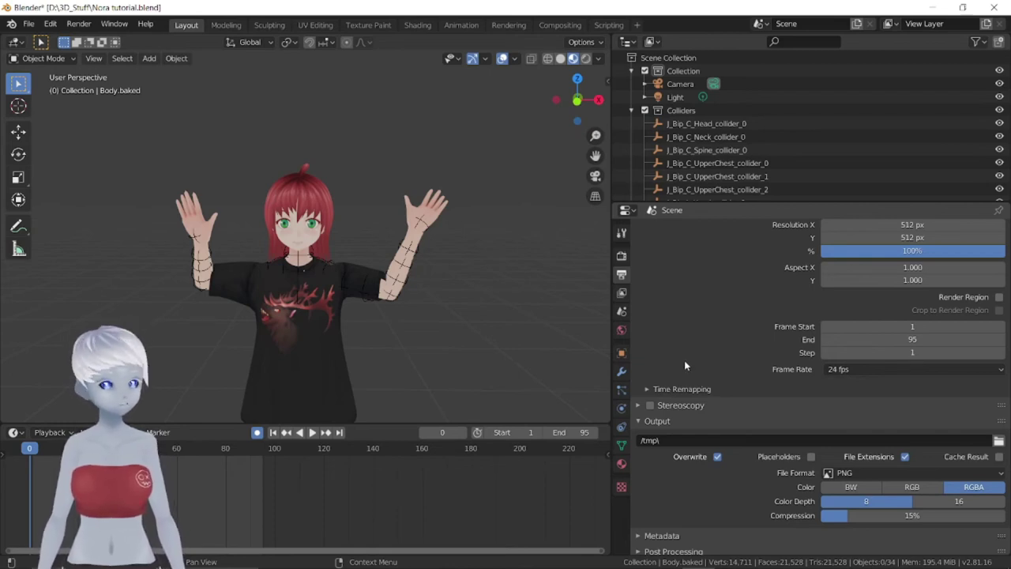
{"action": "scroll", "coordinate": [685, 365], "scroll_direction": "down", "scroll_amount": 1}
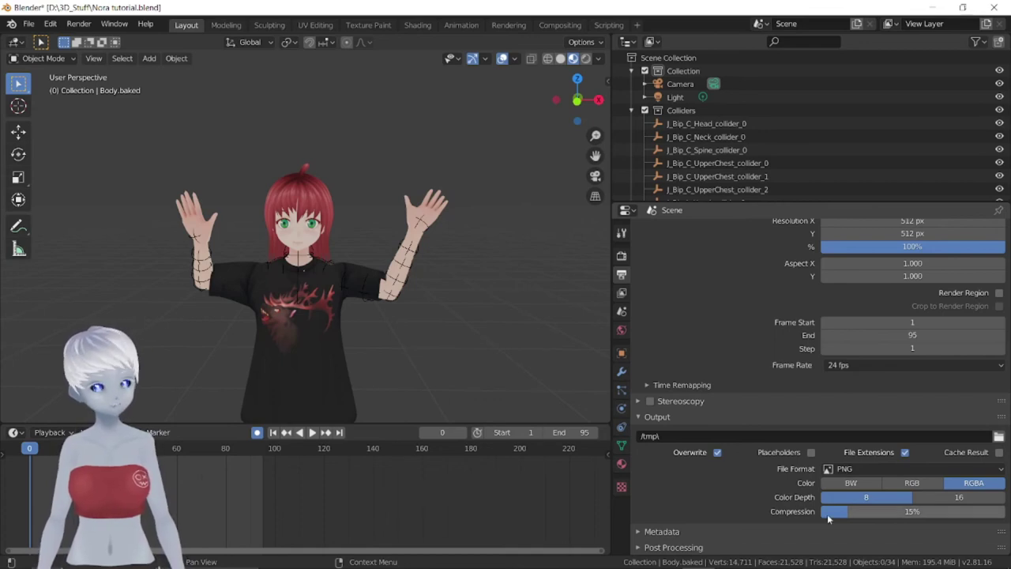
Change the output File Format from PNG to AVI Raw
{"action": "left_click", "coordinate": [905, 468]}
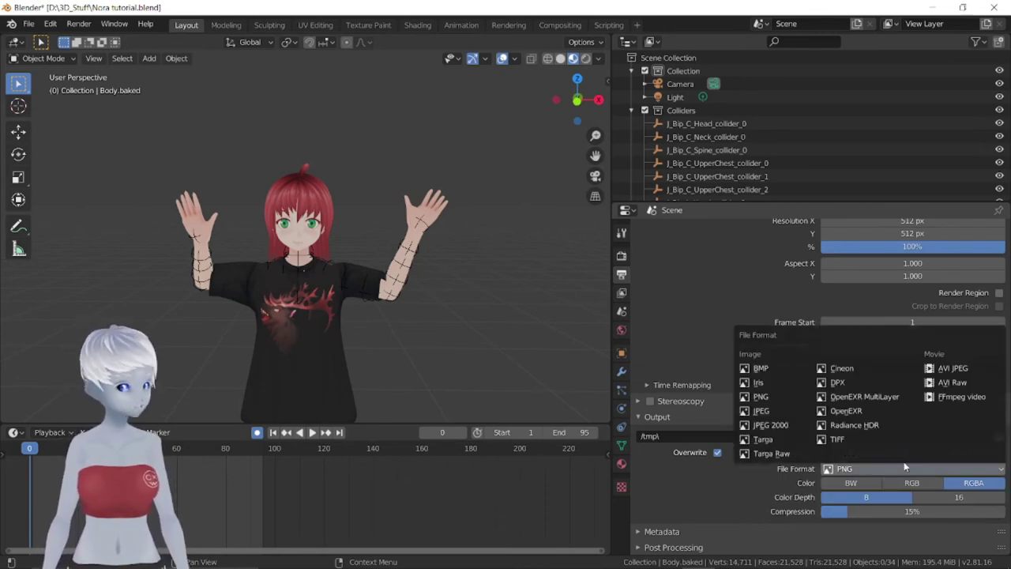
{"action": "left_click", "coordinate": [976, 382]}
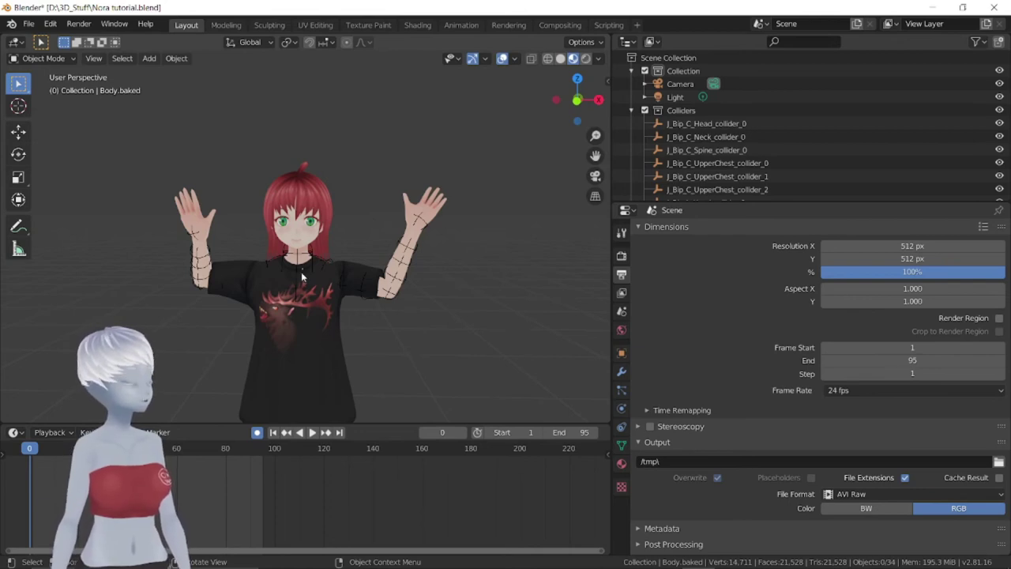
Add a plane mesh to the scene beside the avatar
{"action": "key", "text": "shift+a"}
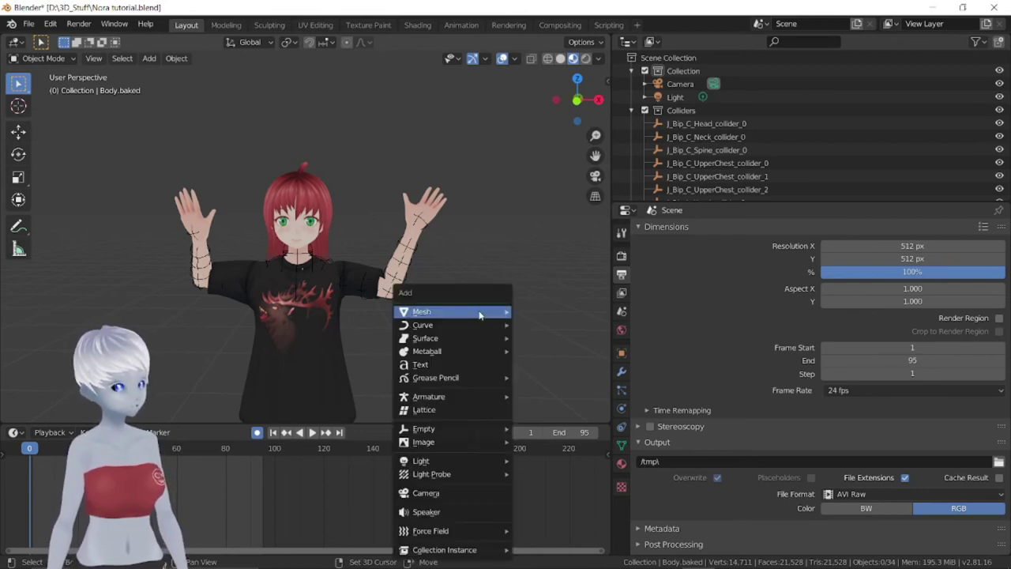
{"action": "left_click", "coordinate": [564, 313]}
{"action": "scroll", "coordinate": [439, 316], "scroll_direction": "down", "scroll_amount": 4}
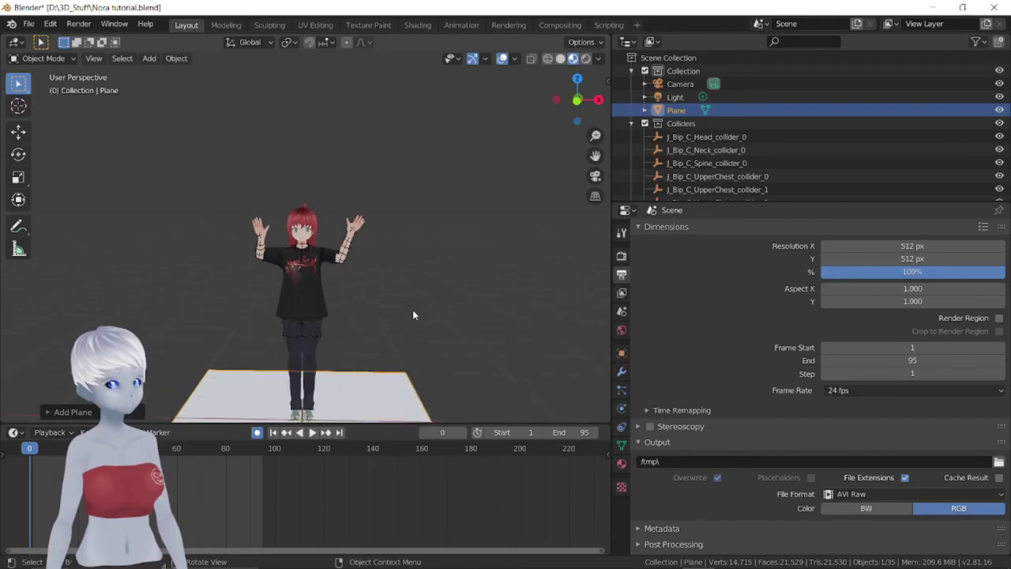
{"action": "middle_click_drag", "start_coordinate": [341, 376], "coordinate": [397, 356]}
{"action": "key", "text": "w"}
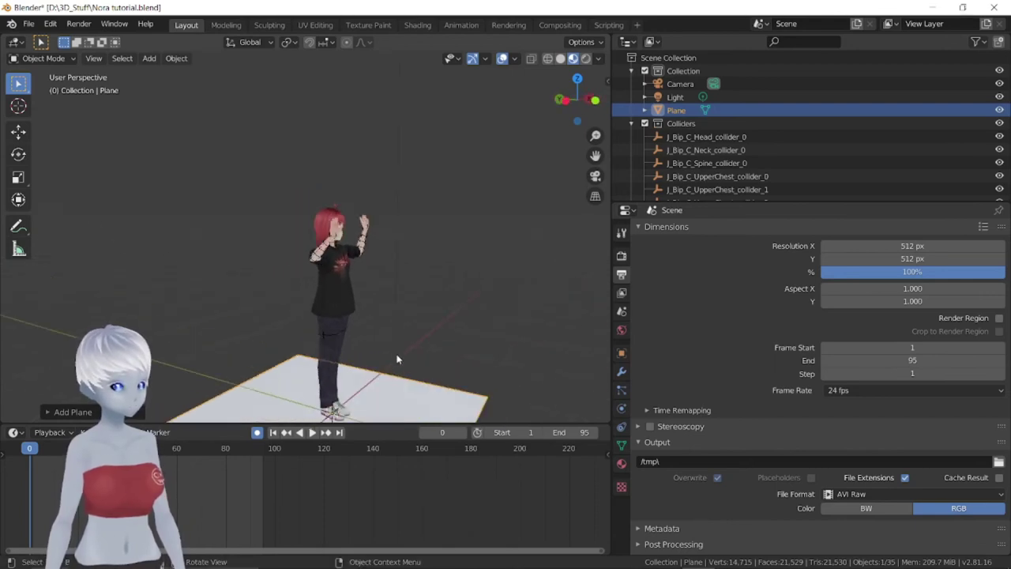
{"action": "scroll", "coordinate": [395, 355], "scroll_direction": "down", "scroll_amount": 3}
{"action": "left_click", "coordinate": [18, 131]}
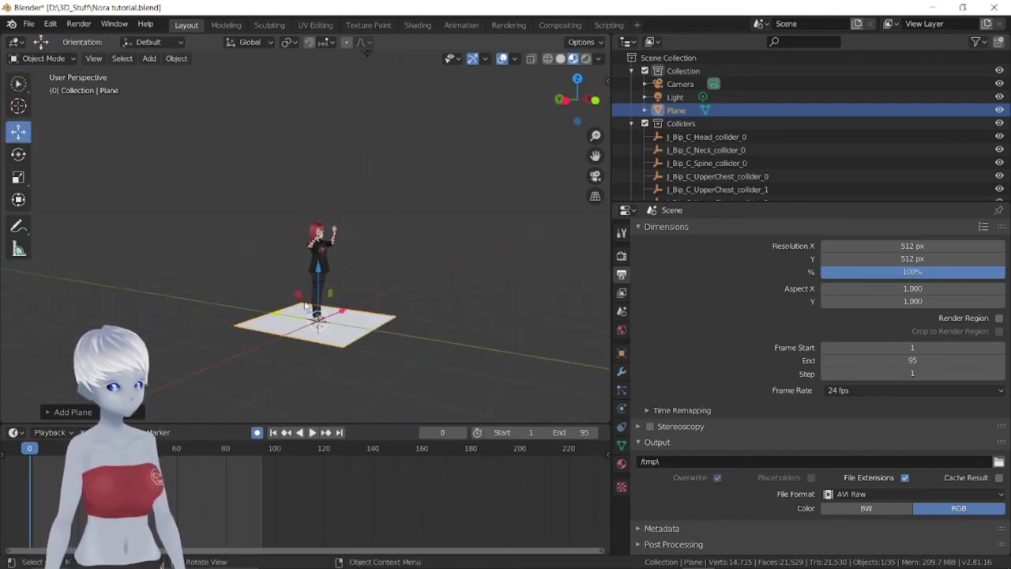
Enlarge the plane, raise it to 1.22 m, and check it through the camera view
{"action": "key", "text": "s"}
{"action": "left_click", "coordinate": [213, 277]}
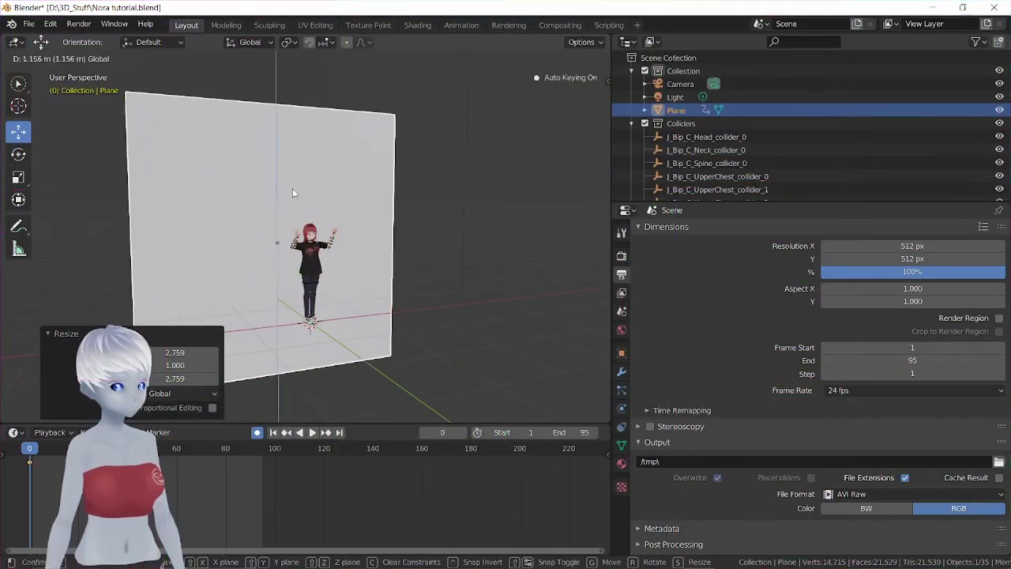
{"action": "left_click_drag", "start_coordinate": [292, 188], "coordinate": [341, 202]}
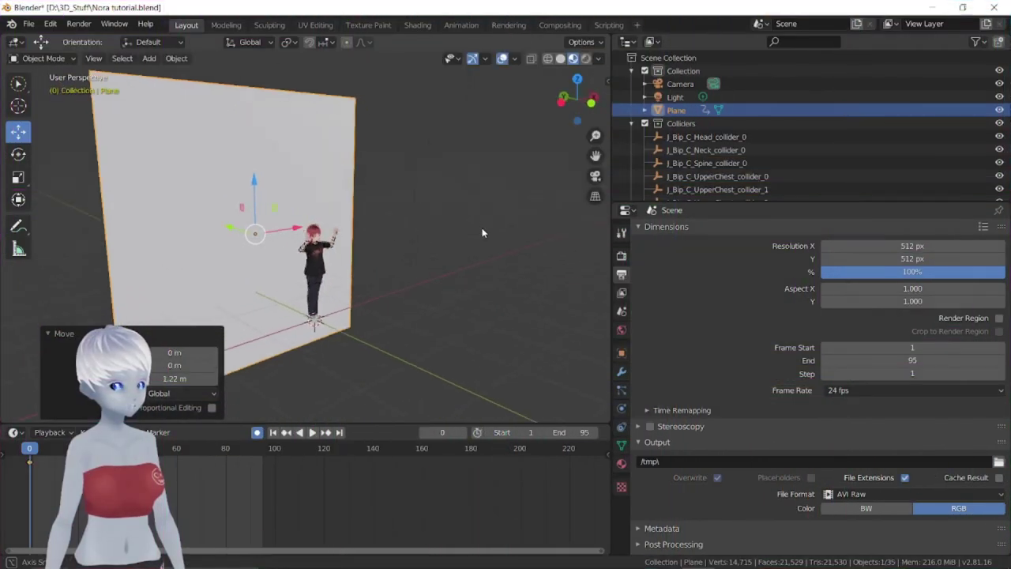
{"action": "mouse_move", "coordinate": [340, 202]}
{"action": "middle_mouse_down"}
{"action": "mouse_move", "coordinate": [414, 303]}
{"action": "mouse_move", "coordinate": [406, 278]}
{"action": "mouse_move", "coordinate": [430, 292]}
{"action": "middle_mouse_up"}
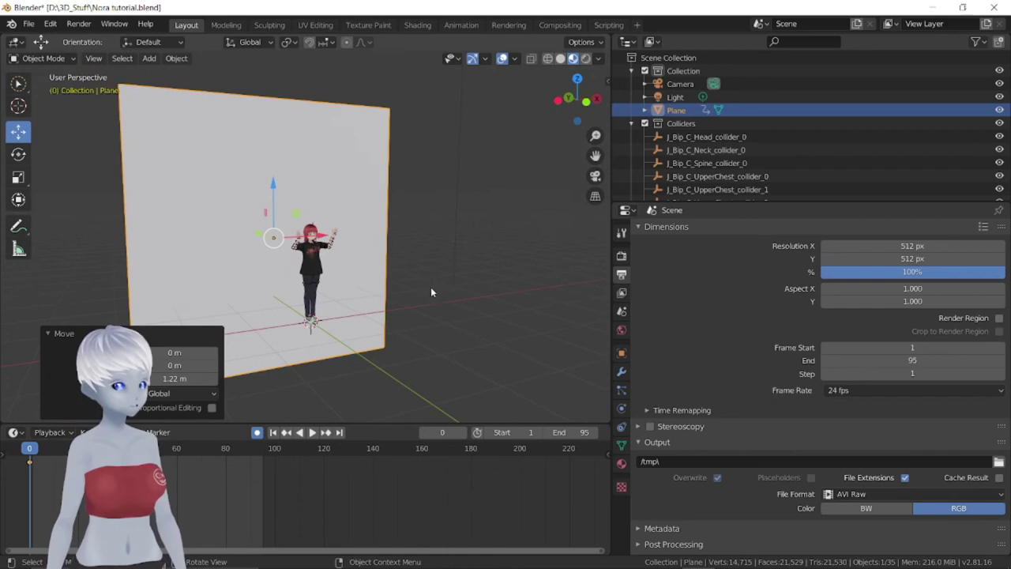
{"action": "key", "text": "KP_0"}
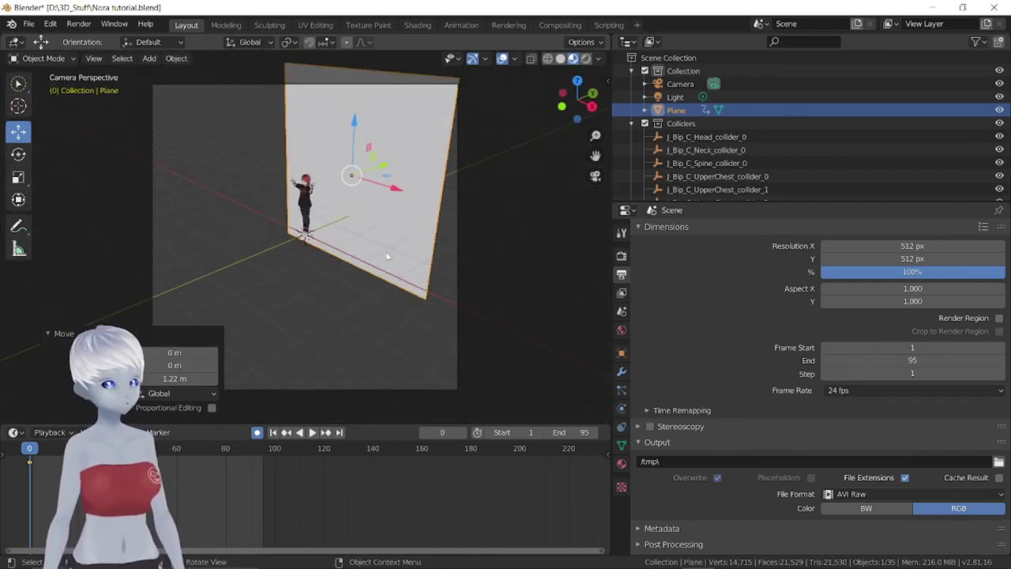
{"action": "middle_click_drag", "start_coordinate": [388, 256], "coordinate": [374, 261]}
{"action": "scroll", "coordinate": [375, 261], "scroll_direction": "down", "scroll_amount": 3}
{"action": "scroll", "coordinate": [440, 259], "scroll_direction": "down", "scroll_amount": 2}
Zero the camera's location and rotation values in the sidebar
{"action": "left_click", "coordinate": [478, 200]}
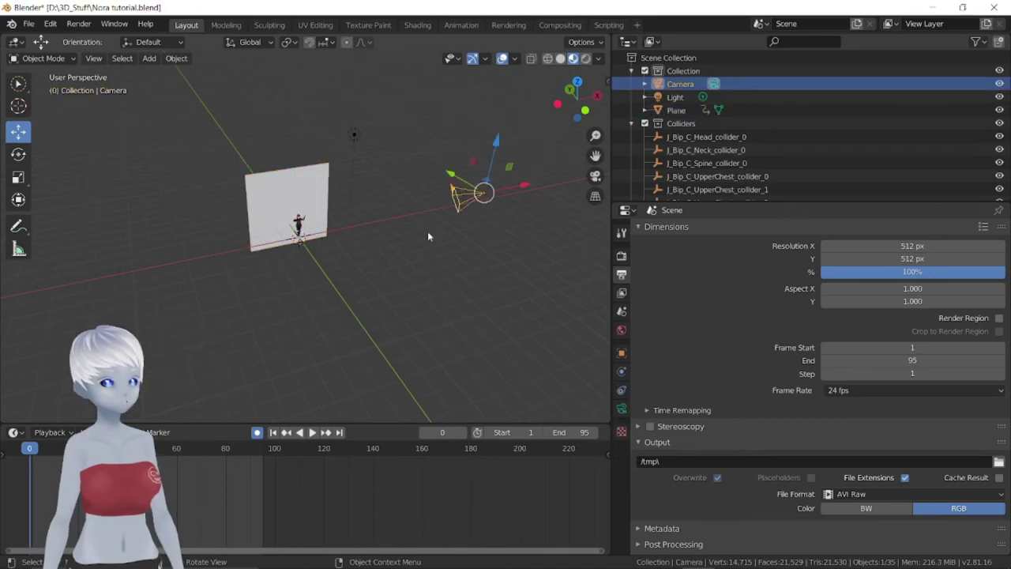
{"action": "middle_click_drag", "start_coordinate": [427, 236], "coordinate": [454, 221]}
{"action": "left_click", "coordinate": [607, 82]}
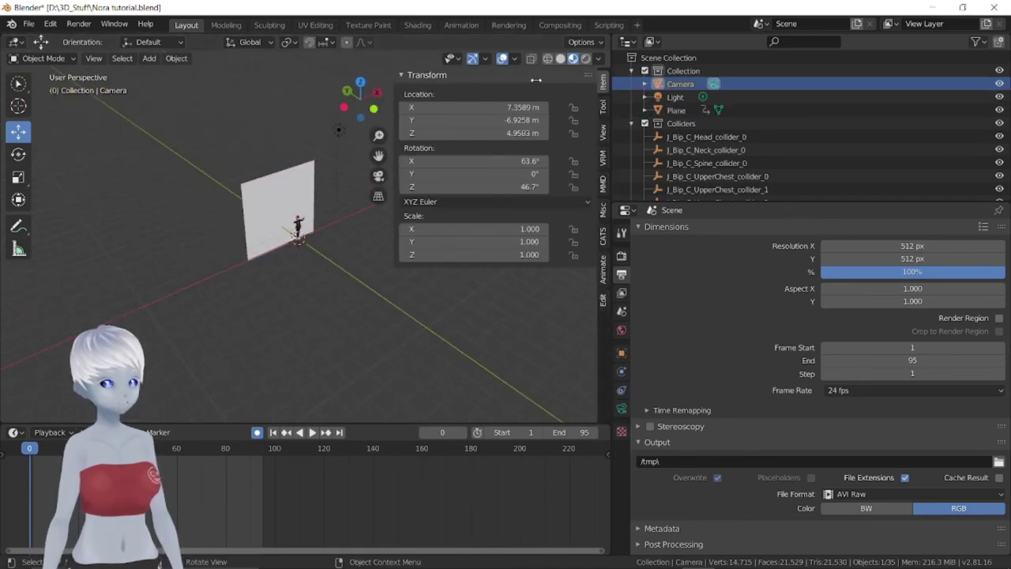
{"action": "left_click", "coordinate": [498, 106]}
{"action": "type", "text": "0"}
{"action": "key", "text": "Tab"}
{"action": "key", "text": "Tab"}
{"action": "key", "text": "shift+Tab"}
{"action": "type", "text": "0"}
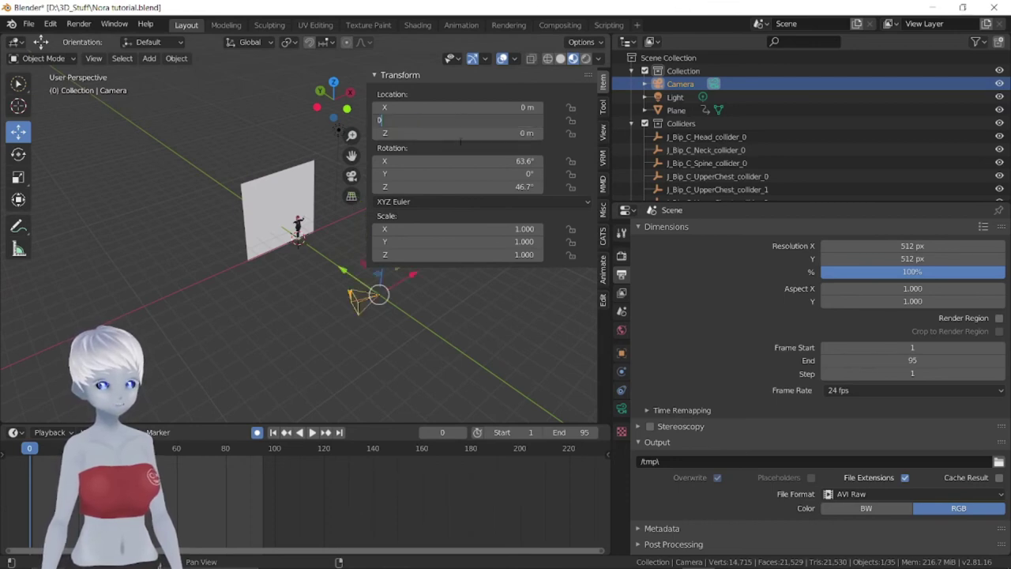
{"action": "key", "text": "Return"}
{"action": "left_click", "coordinate": [476, 186]}
{"action": "key", "text": "Tab"}
{"action": "type", "text": "0"}
{"action": "key", "text": "Return"}
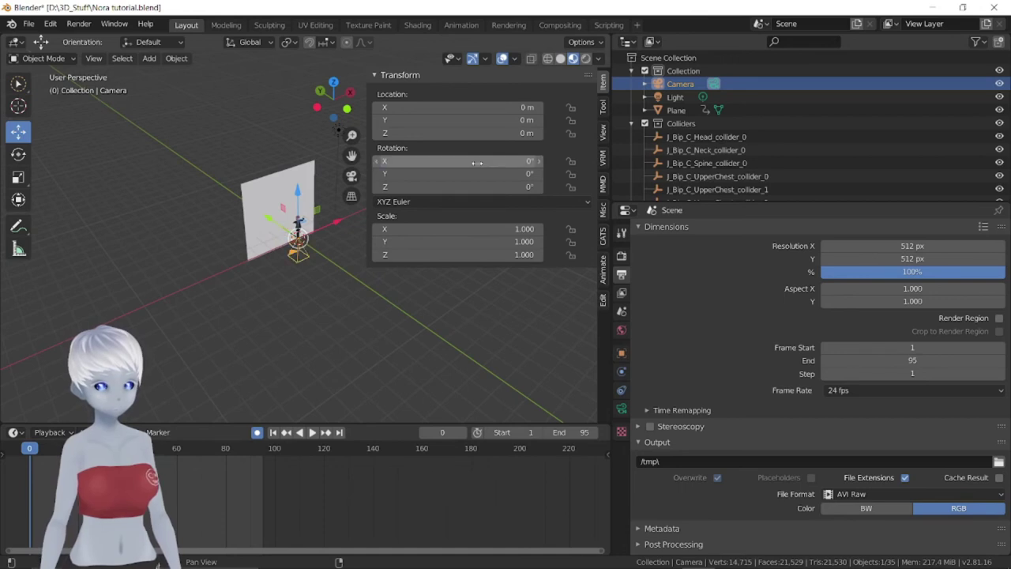
Pull the camera back along Y and set its X rotation to 90°
{"action": "middle_click_drag", "start_coordinate": [369, 302], "coordinate": [379, 299]}
{"action": "key", "text": "g"}
{"action": "key", "text": "y"}
{"action": "key", "text": "Return"}
{"action": "key", "text": "i"}
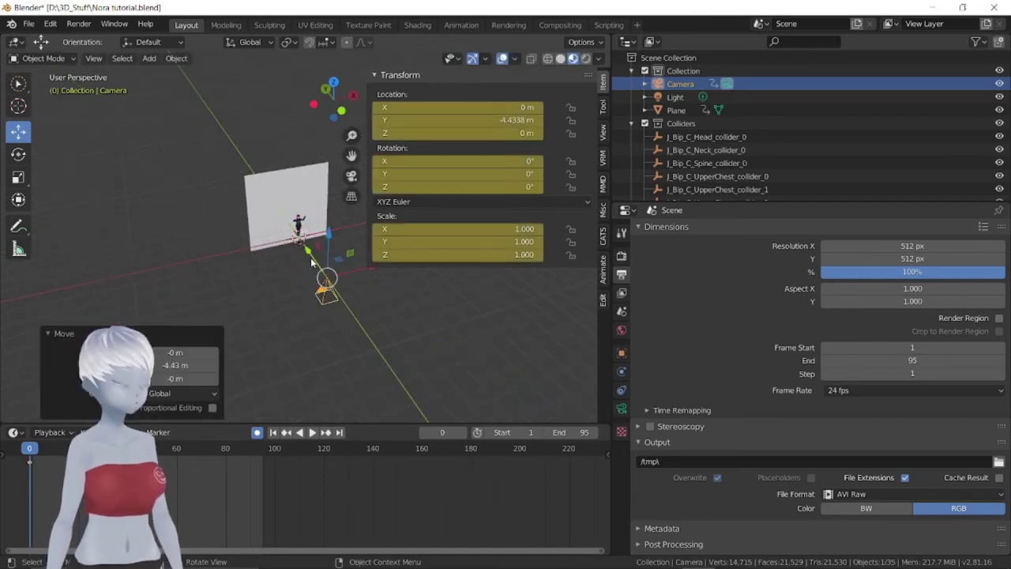
{"action": "left_click_drag", "start_coordinate": [429, 162], "coordinate": [442, 161]}
{"action": "left_click", "coordinate": [429, 161]}
{"action": "key", "text": "Return"}
Frame the avatar through the camera at X 0 m, Y -1.8238 m, Z 1.3466 m
{"action": "mouse_move", "coordinate": [340, 260]}
{"action": "middle_mouse_down"}
{"action": "mouse_move", "coordinate": [303, 248]}
{"action": "mouse_move", "coordinate": [327, 235]}
{"action": "mouse_move", "coordinate": [313, 257]}
{"action": "middle_mouse_up"}
{"action": "left_click_drag", "start_coordinate": [350, 265], "coordinate": [347, 229]}
{"action": "middle_click_drag", "start_coordinate": [339, 237], "coordinate": [310, 250]}
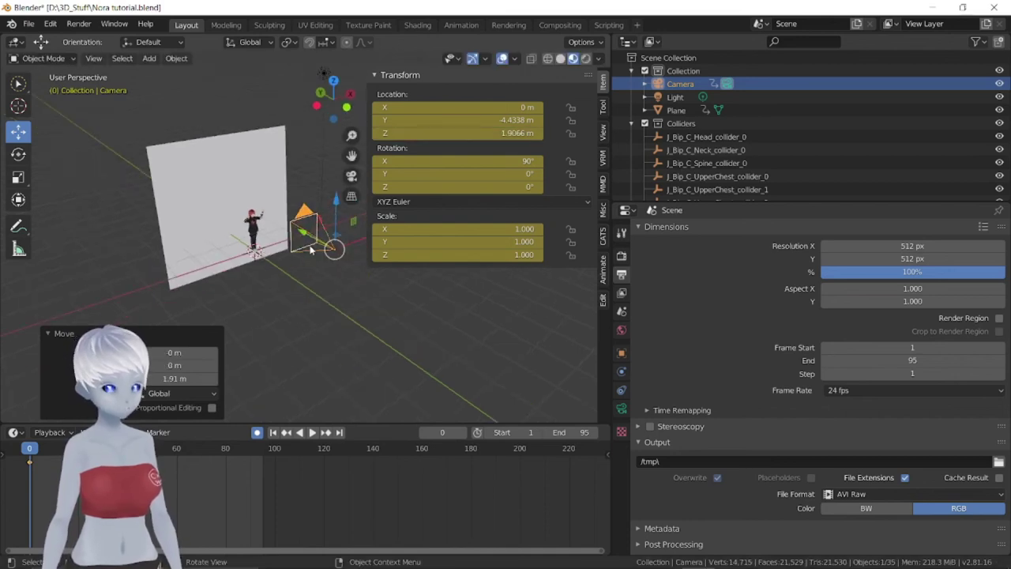
{"action": "key", "text": "KP_0"}
{"action": "left_click_drag", "start_coordinate": [458, 106], "coordinate": [482, 107]}
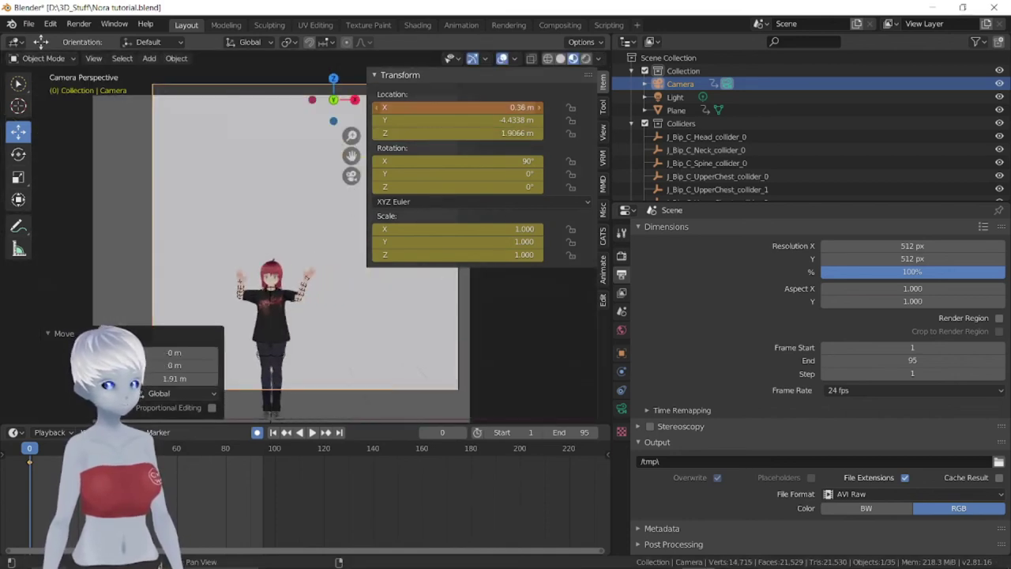
{"action": "left_click", "coordinate": [455, 106]}
{"action": "type", "text": "0"}
{"action": "key", "text": "Return"}
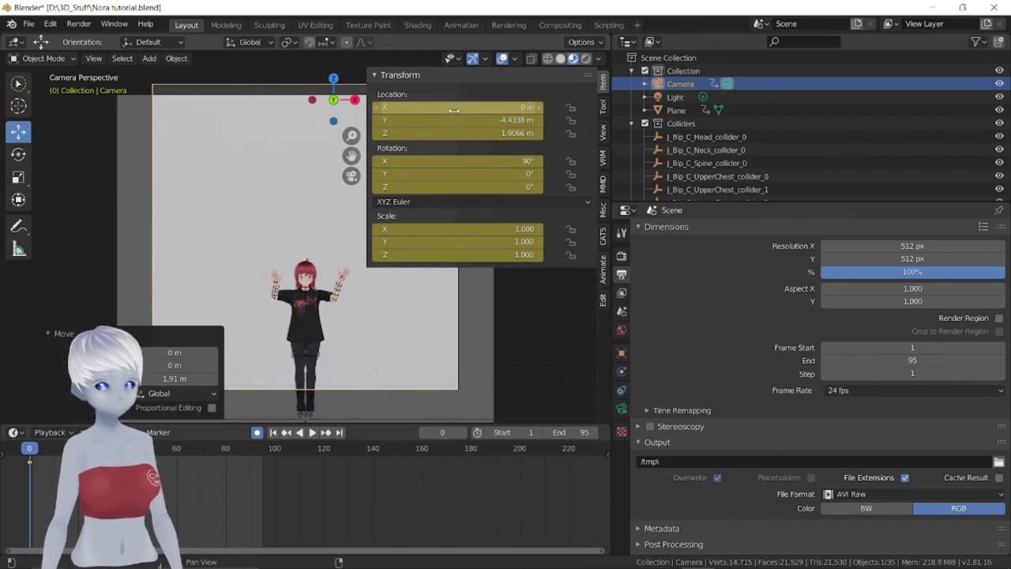
{"action": "left_click_drag", "start_coordinate": [454, 120], "coordinate": [505, 120]}
{"action": "left_click_drag", "start_coordinate": [399, 132], "coordinate": [375, 132]}
{"action": "mouse_move", "coordinate": [458, 119]}
{"action": "left_mouse_down"}
{"action": "mouse_move", "coordinate": [474, 120]}
{"action": "mouse_move", "coordinate": [450, 120]}
{"action": "left_mouse_up"}
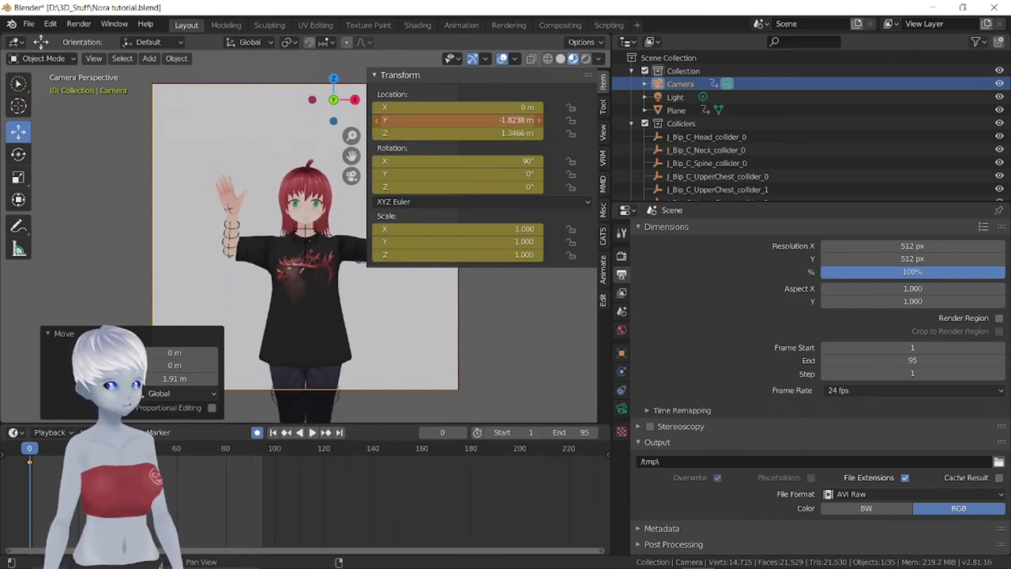
Move the camera back to Y -2.0238 m, disable auto-keying and delete the camera keyframes
{"action": "key", "text": "space"}
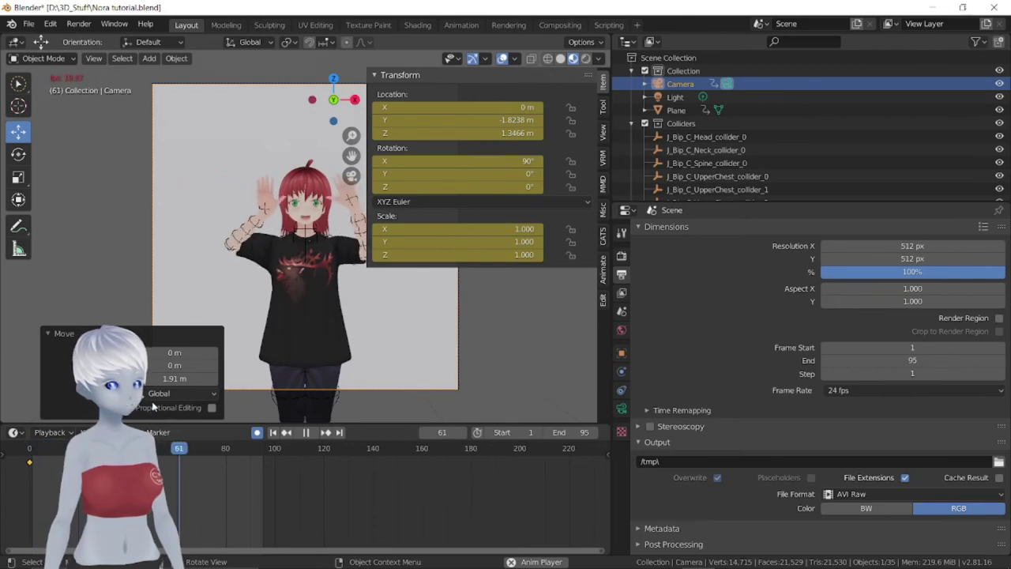
{"action": "key", "text": "space"}
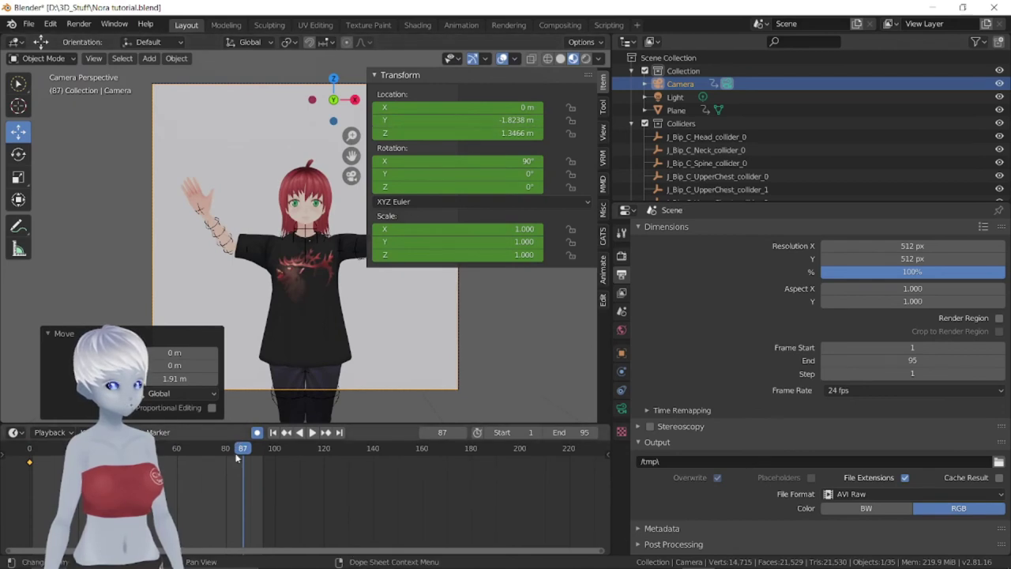
{"action": "left_click_drag", "start_coordinate": [235, 458], "coordinate": [29, 458]}
{"action": "left_click_drag", "start_coordinate": [427, 119], "coordinate": [399, 119]}
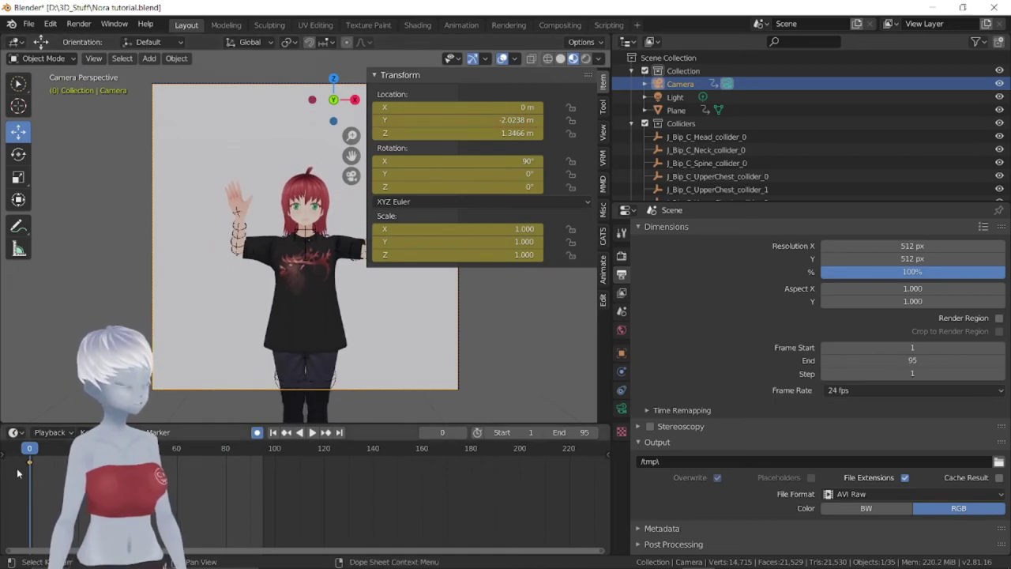
{"action": "left_click", "coordinate": [257, 432]}
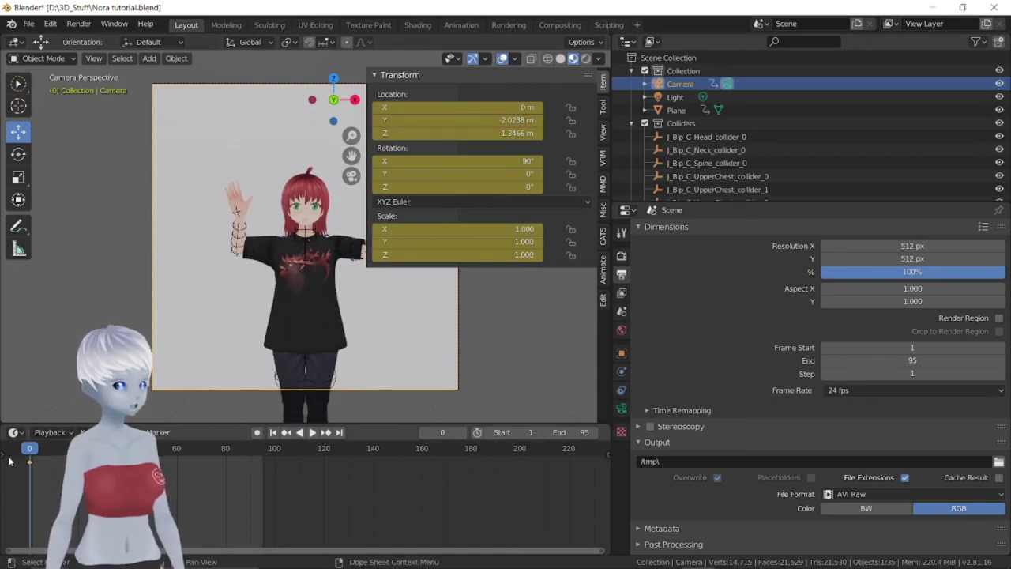
{"action": "key", "text": "x"}
{"action": "left_click", "coordinate": [37, 458]}
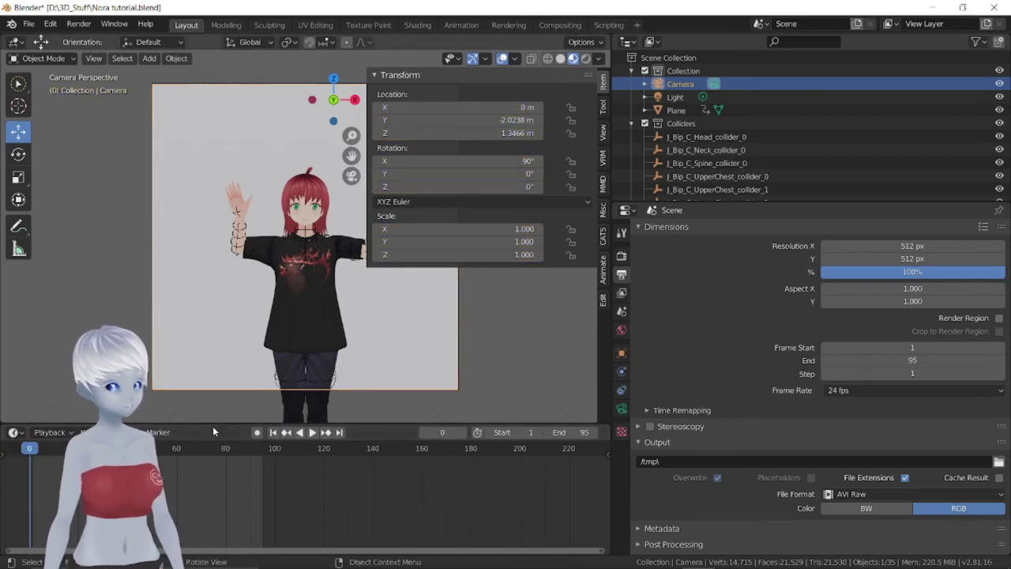
Try rolling the camera via Y rotation, then reset Y rotation to 0°
{"action": "left_click_drag", "start_coordinate": [458, 174], "coordinate": [443, 173]}
{"action": "key", "text": "space"}
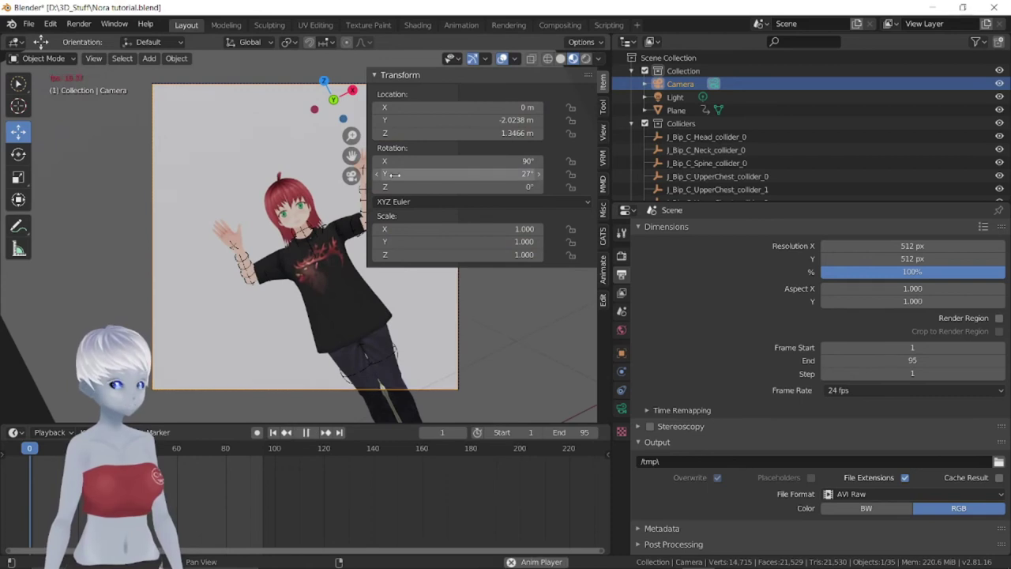
{"action": "key", "text": "space"}
{"action": "left_click", "coordinate": [395, 174]}
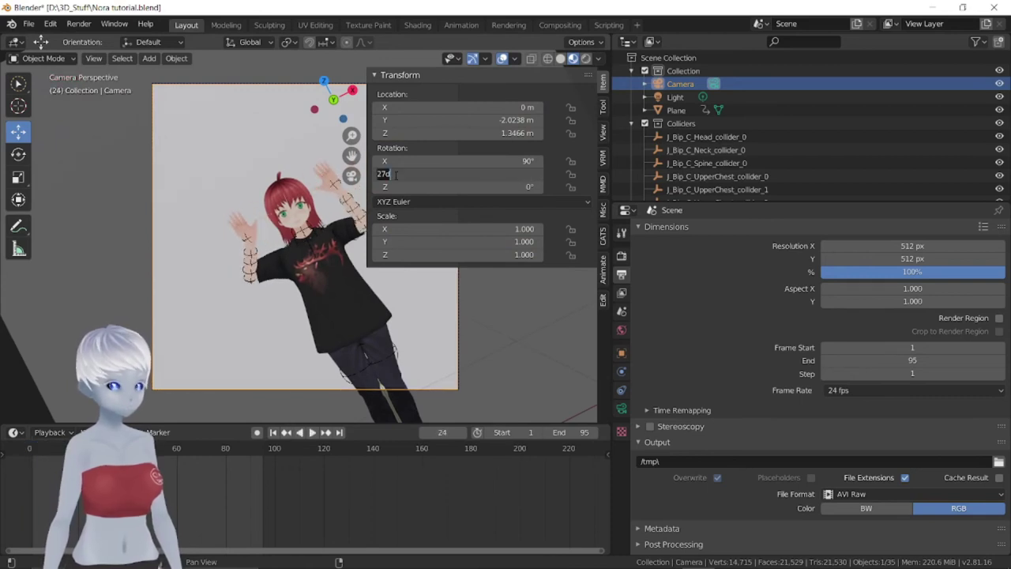
{"action": "type", "text": "0"}
{"action": "key", "text": "Return"}
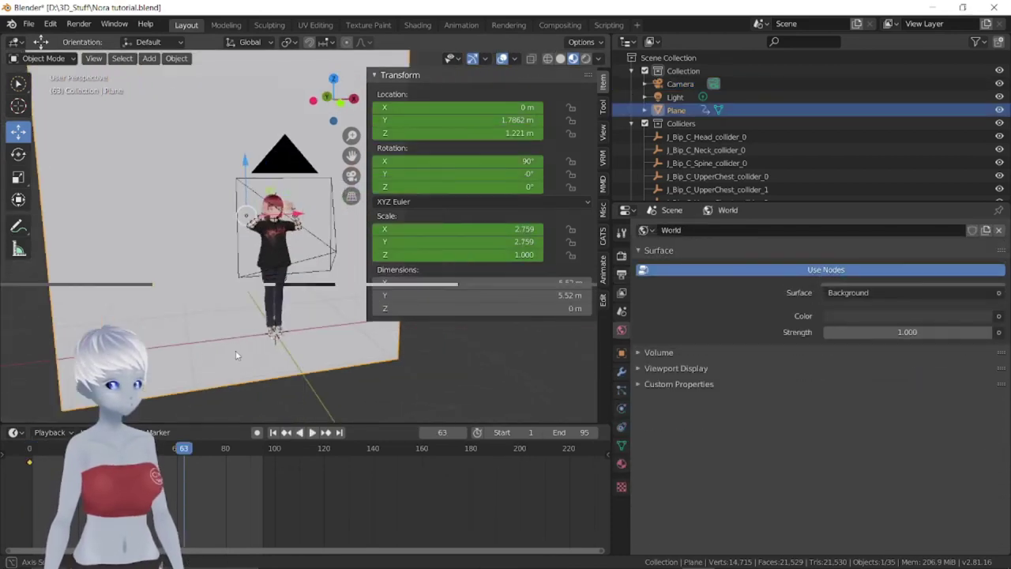
Open the backdrop plane's Material properties and browse the material list without choosing one
{"action": "middle_click_drag", "start_coordinate": [107, 251], "coordinate": [211, 318]}
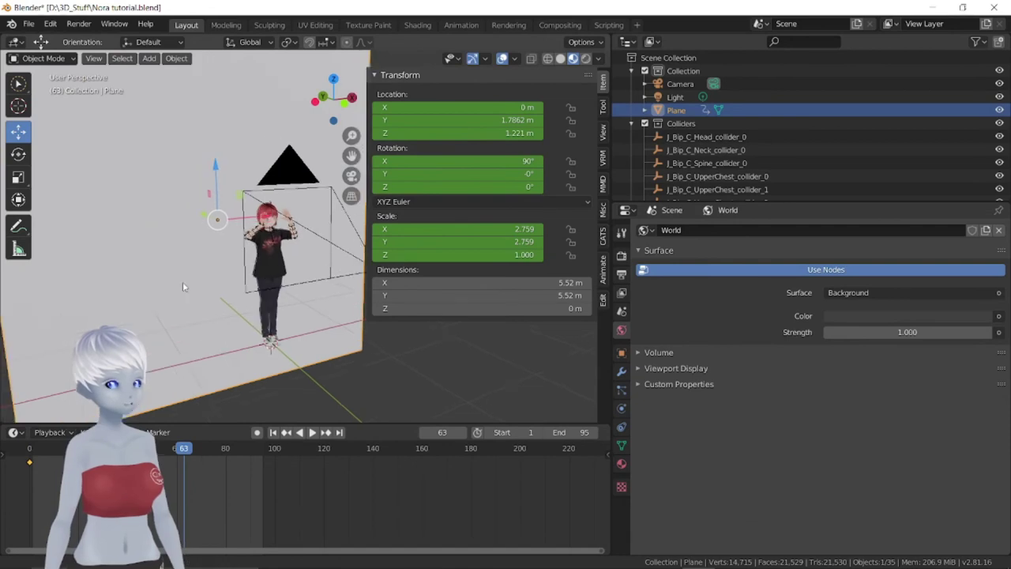
{"action": "left_click", "coordinate": [620, 464]}
{"action": "left_click", "coordinate": [646, 285]}
{"action": "left_click", "coordinate": [650, 285]}
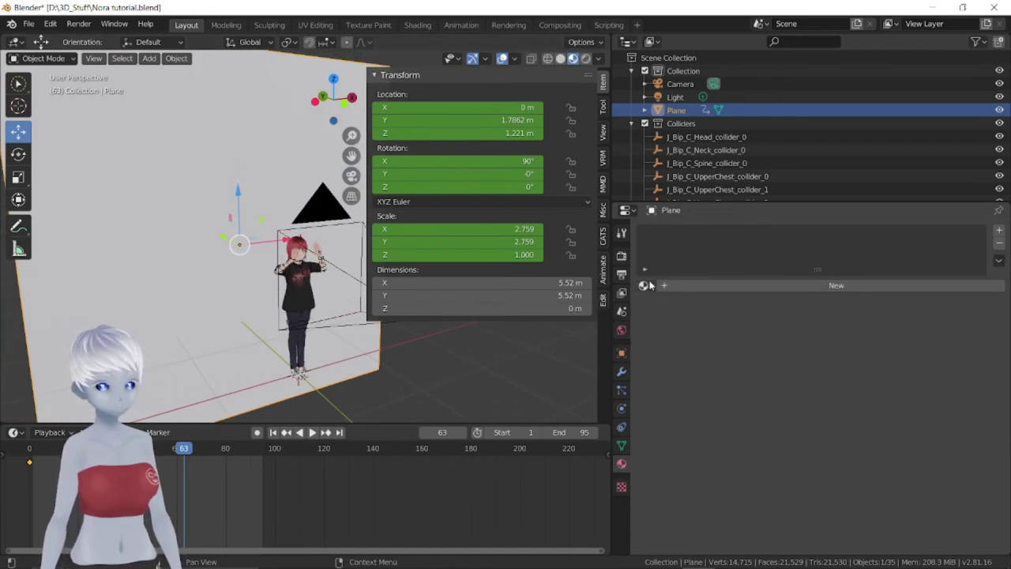
Add a new material to the backdrop plane and give it a green Base Color
{"action": "left_click", "coordinate": [1000, 230]}
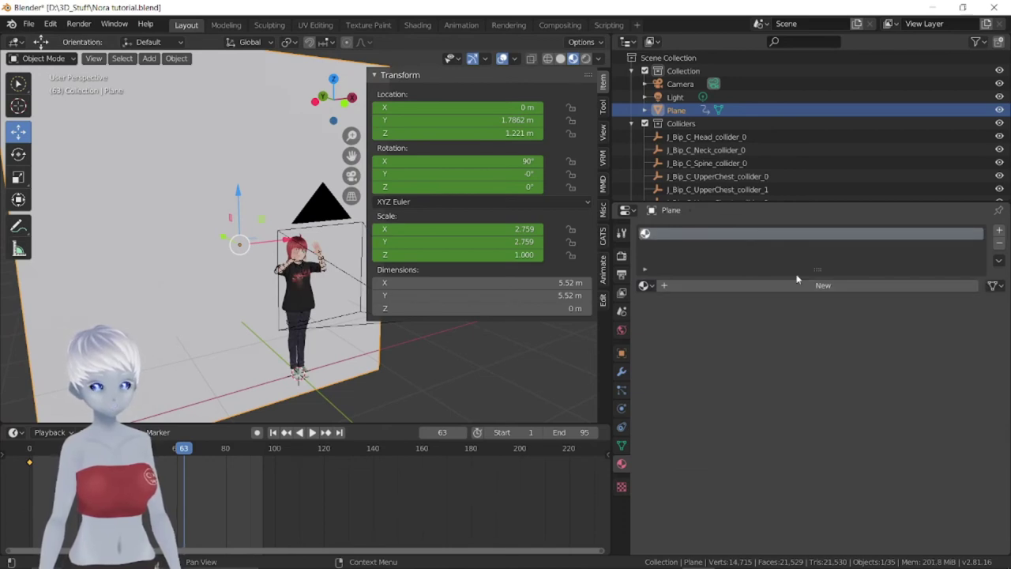
{"action": "left_click", "coordinate": [763, 289]}
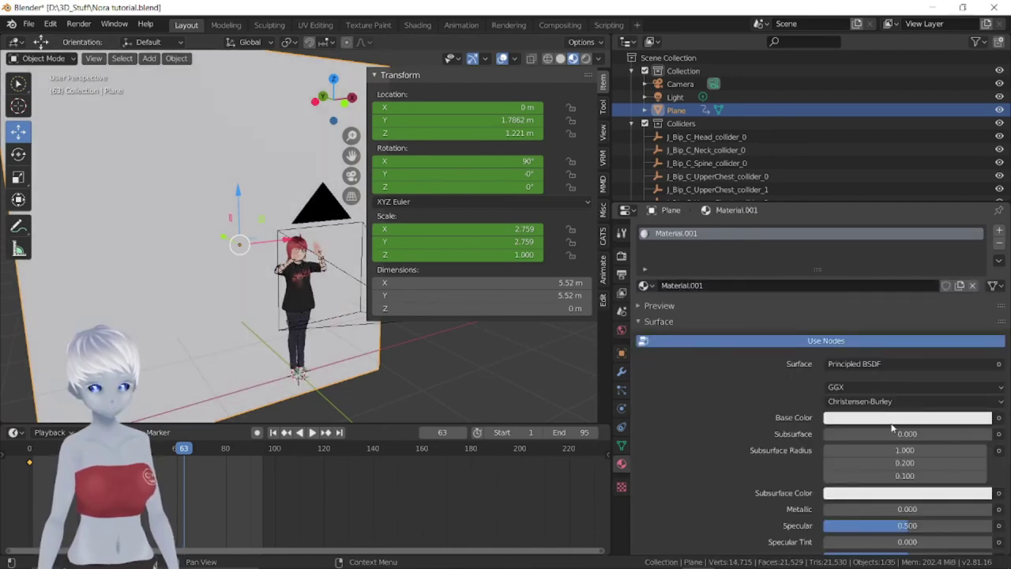
{"action": "left_click", "coordinate": [893, 418]}
{"action": "left_click", "coordinate": [900, 265]}
{"action": "left_click_drag", "start_coordinate": [900, 265], "coordinate": [888, 254]}
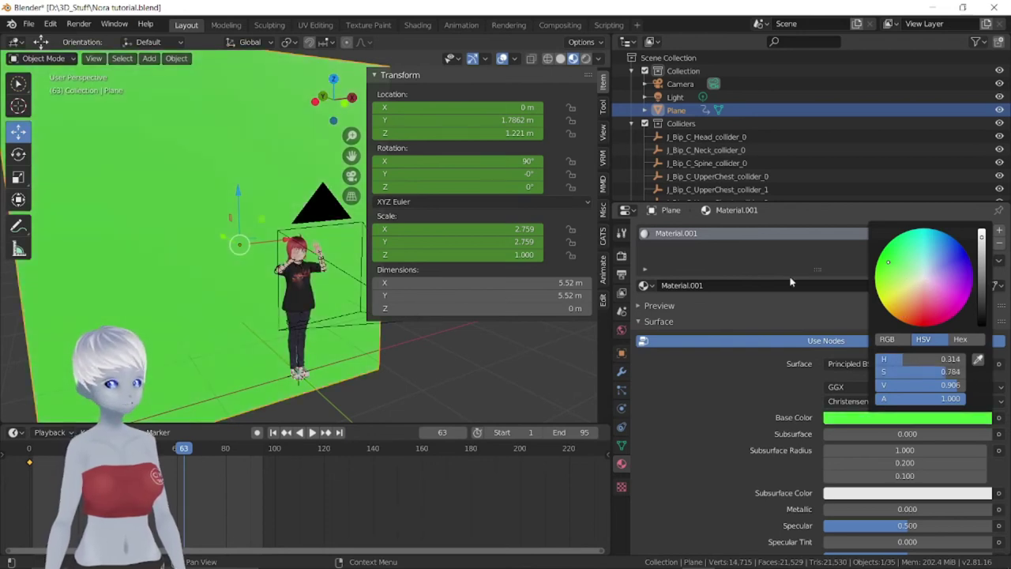
{"action": "scroll", "coordinate": [224, 308], "scroll_direction": "up", "scroll_amount": 2}
{"action": "scroll", "coordinate": [224, 308], "scroll_direction": "up", "scroll_amount": 2}
Change the plane's Base Color from green to blue
{"action": "mouse_move", "coordinate": [225, 313]}
{"action": "middle_mouse_down"}
{"action": "mouse_move", "coordinate": [254, 286]}
{"action": "mouse_move", "coordinate": [332, 254]}
{"action": "mouse_move", "coordinate": [346, 292]}
{"action": "mouse_move", "coordinate": [196, 121]}
{"action": "mouse_move", "coordinate": [282, 282]}
{"action": "mouse_move", "coordinate": [270, 299]}
{"action": "middle_mouse_up"}
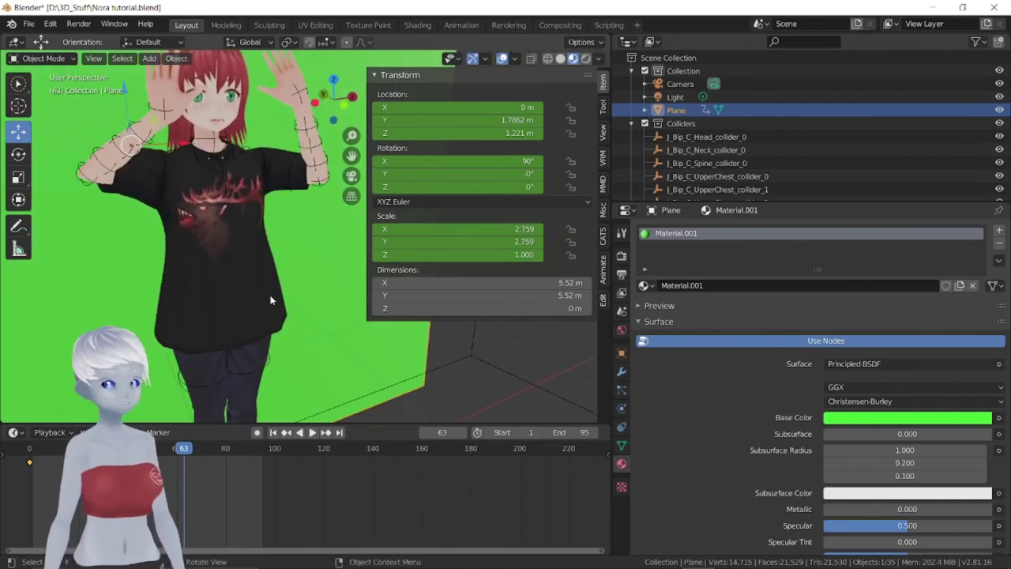
{"action": "left_click", "coordinate": [847, 421]}
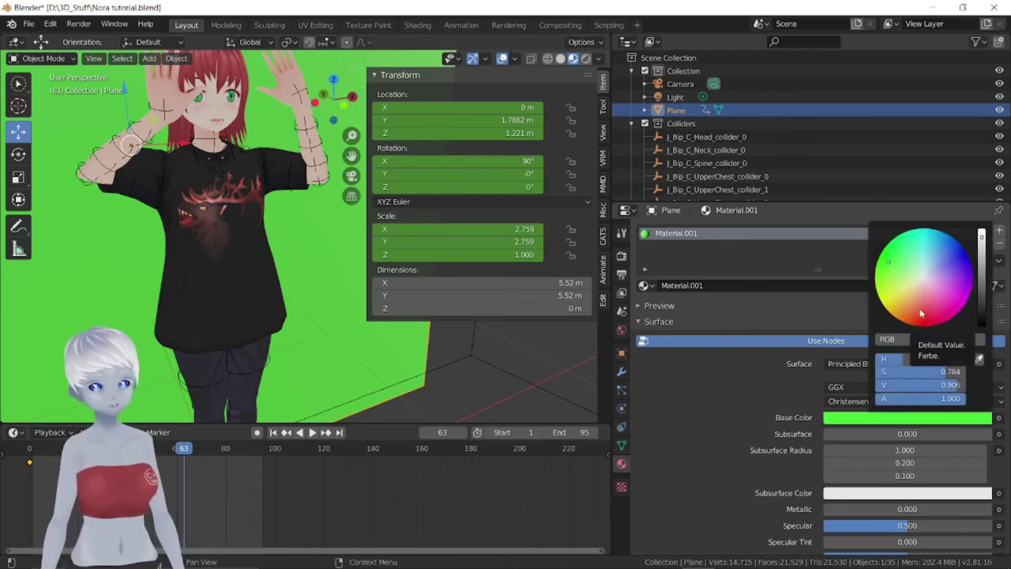
{"action": "left_click", "coordinate": [932, 417]}
{"action": "left_click", "coordinate": [944, 256]}
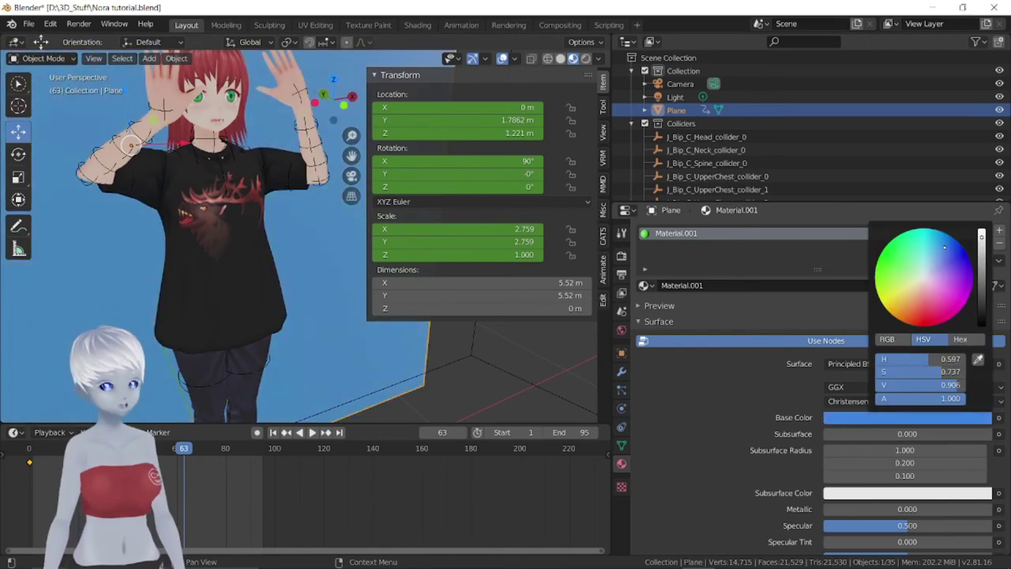
{"action": "left_click_drag", "start_coordinate": [942, 246], "coordinate": [950, 252]}
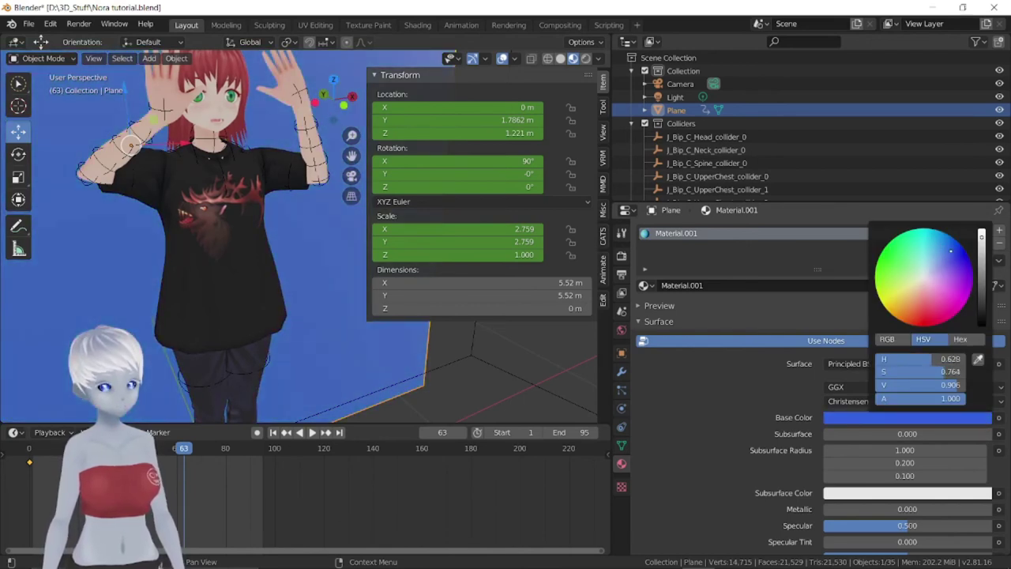
Look through the camera (Numpad 0) to frame the avatar against the blue plane
{"action": "scroll", "coordinate": [300, 385], "scroll_direction": "down", "scroll_amount": 3}
{"action": "scroll", "coordinate": [300, 385], "scroll_direction": "down", "scroll_amount": 2}
{"action": "mouse_move", "coordinate": [288, 354]}
{"action": "middle_mouse_down"}
{"action": "mouse_move", "coordinate": [269, 345]}
{"action": "mouse_move", "coordinate": [289, 345]}
{"action": "middle_mouse_up"}
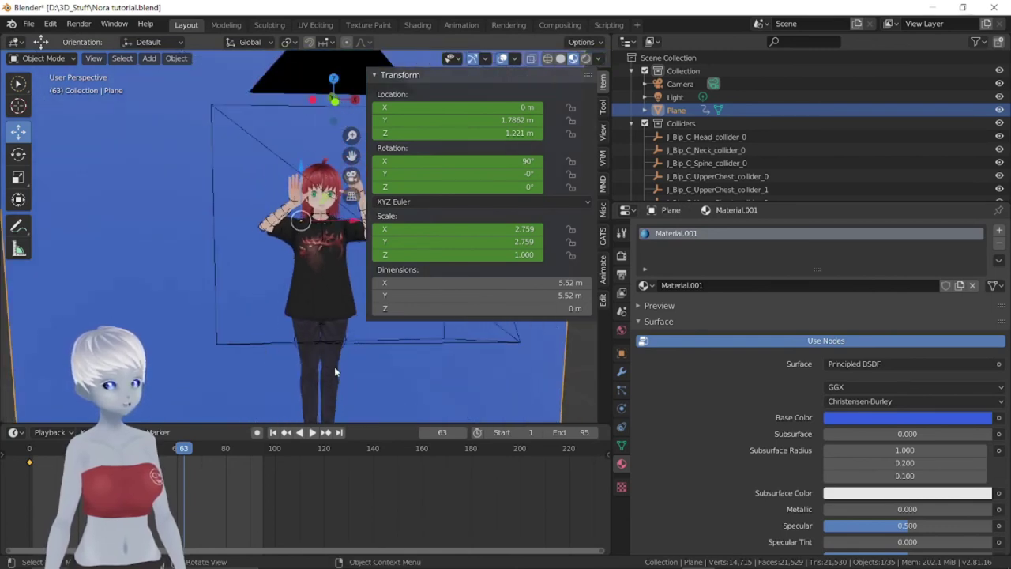
{"action": "key", "text": "KP_0"}
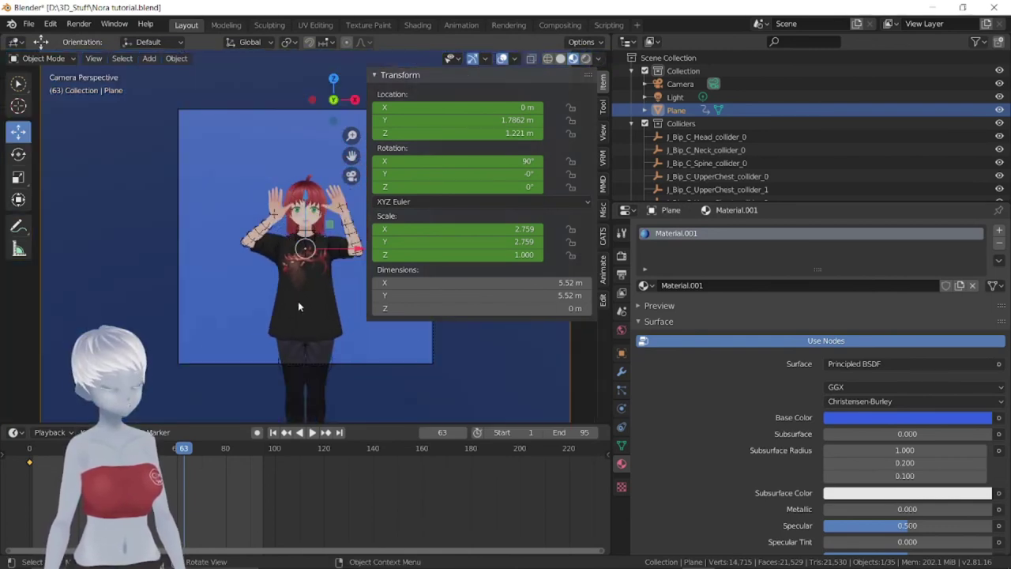
Select the Camera and bring up the Output properties with the resolution settings
{"action": "left_click", "coordinate": [305, 229]}
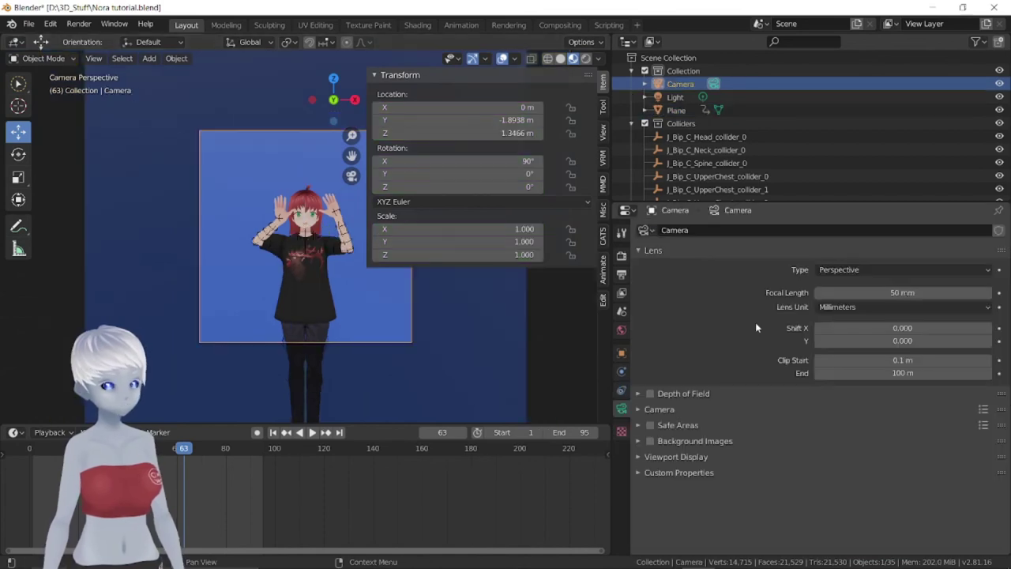
{"action": "left_click", "coordinate": [620, 235]}
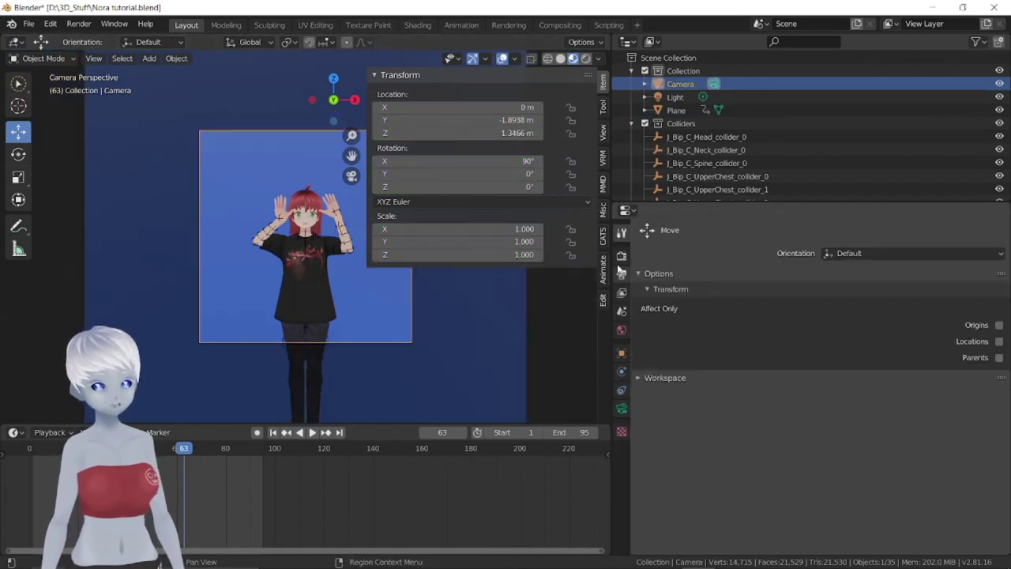
{"action": "left_click", "coordinate": [621, 255]}
{"action": "left_click", "coordinate": [621, 274]}
{"action": "left_click", "coordinate": [621, 255]}
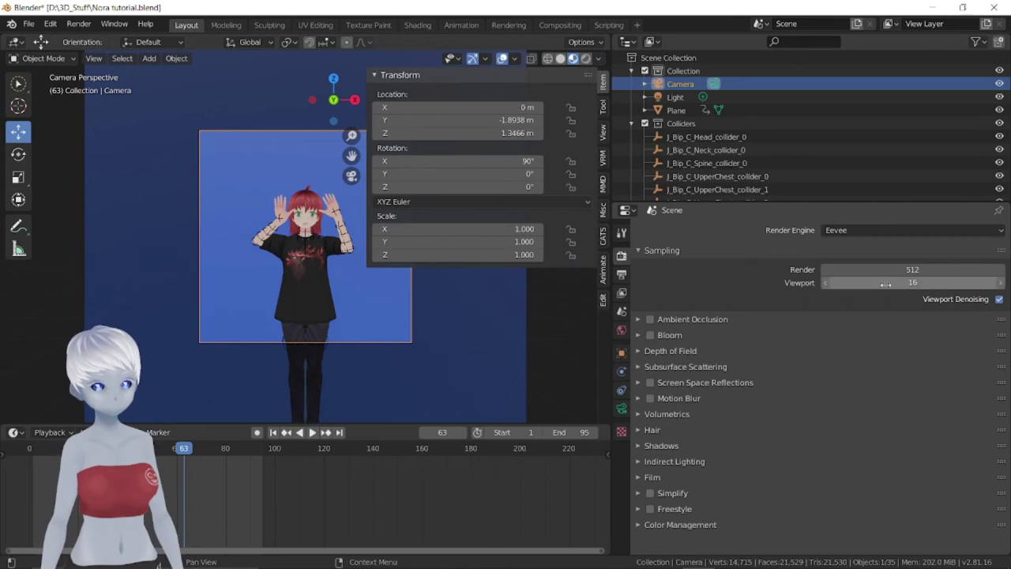
{"action": "left_click", "coordinate": [604, 269]}
{"action": "left_click", "coordinate": [621, 274]}
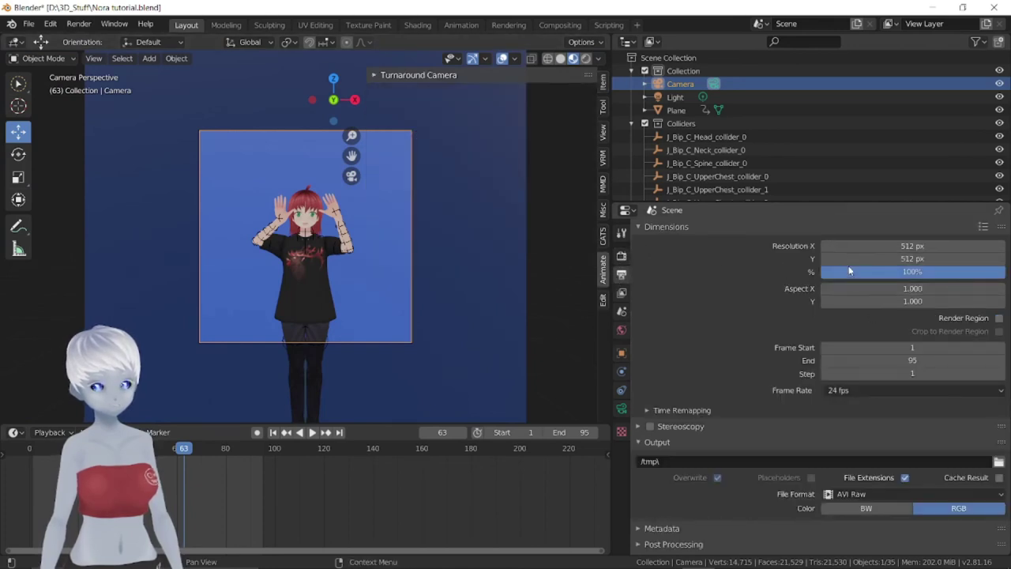
Set the render resolution to 827 × 512 px, then reselect the backdrop Plane
{"action": "left_click_drag", "start_coordinate": [848, 259], "coordinate": [1003, 246]}
{"action": "key", "text": "ctrl+z"}
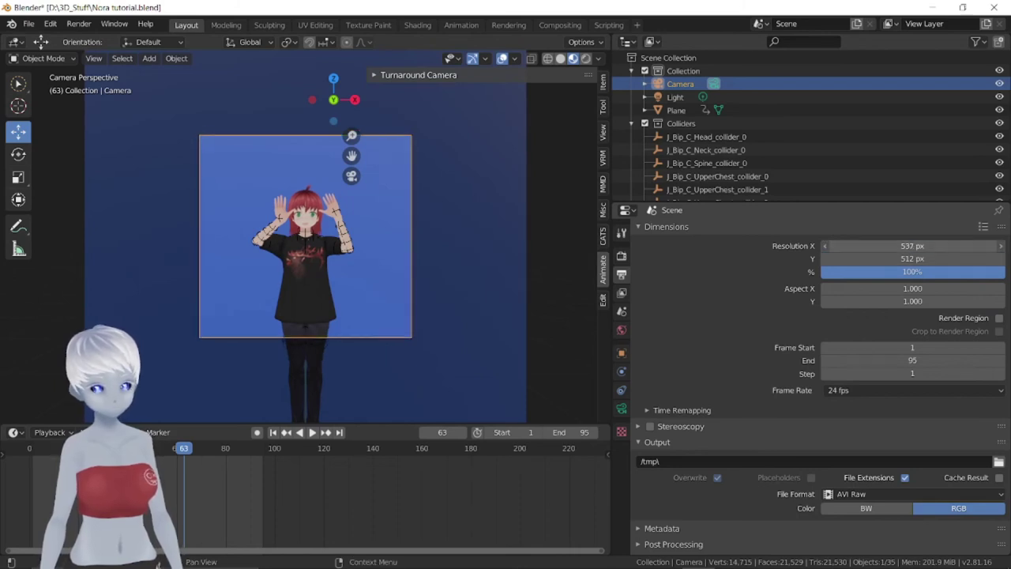
{"action": "mouse_move", "coordinate": [912, 246]}
{"action": "left_mouse_down"}
{"action": "mouse_move", "coordinate": [971, 246]}
{"action": "mouse_move", "coordinate": [948, 246]}
{"action": "left_mouse_up"}
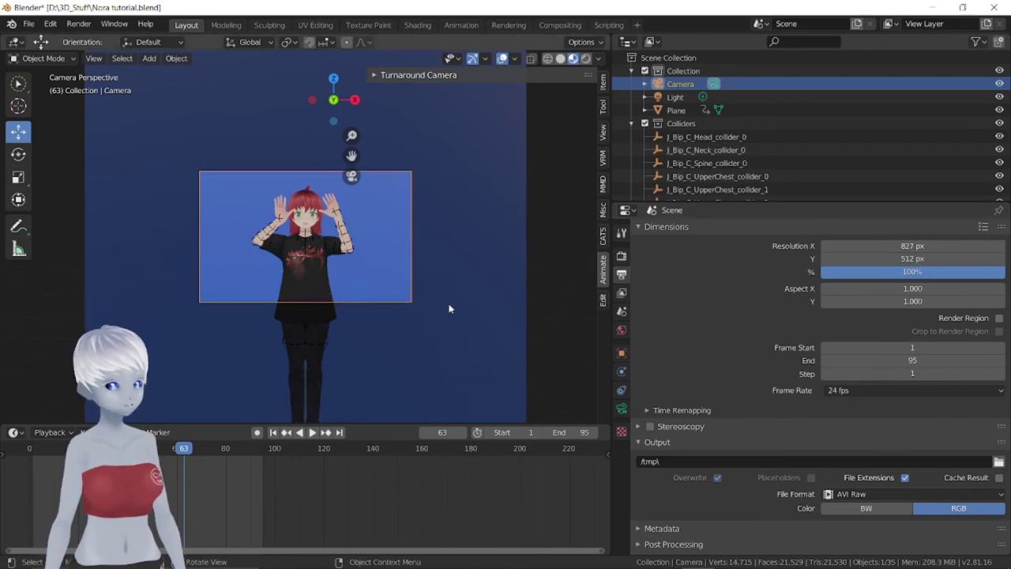
{"action": "scroll", "coordinate": [446, 308], "scroll_direction": "up", "scroll_amount": 3}
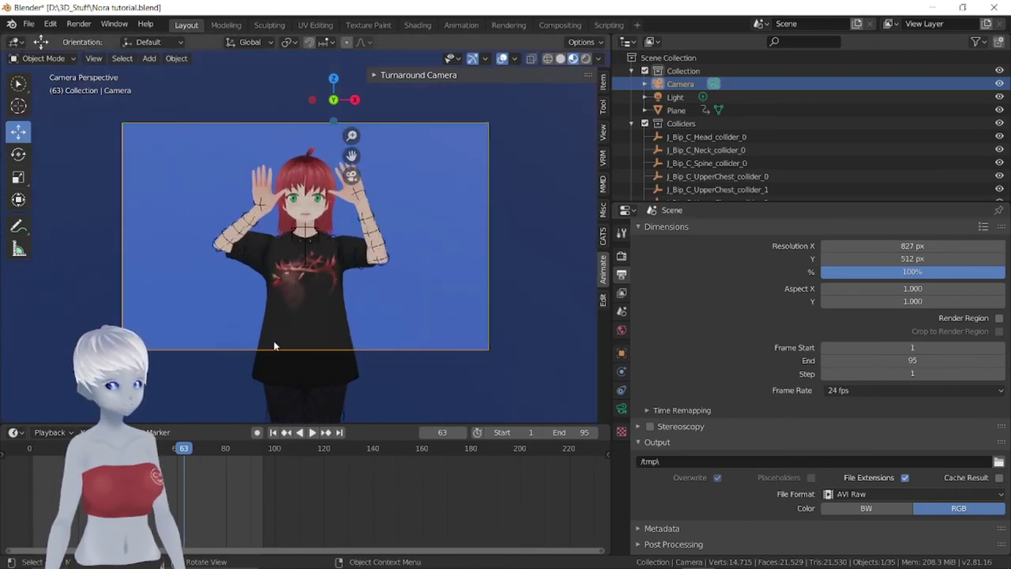
{"action": "left_click", "coordinate": [622, 234]}
{"action": "left_click", "coordinate": [623, 259]}
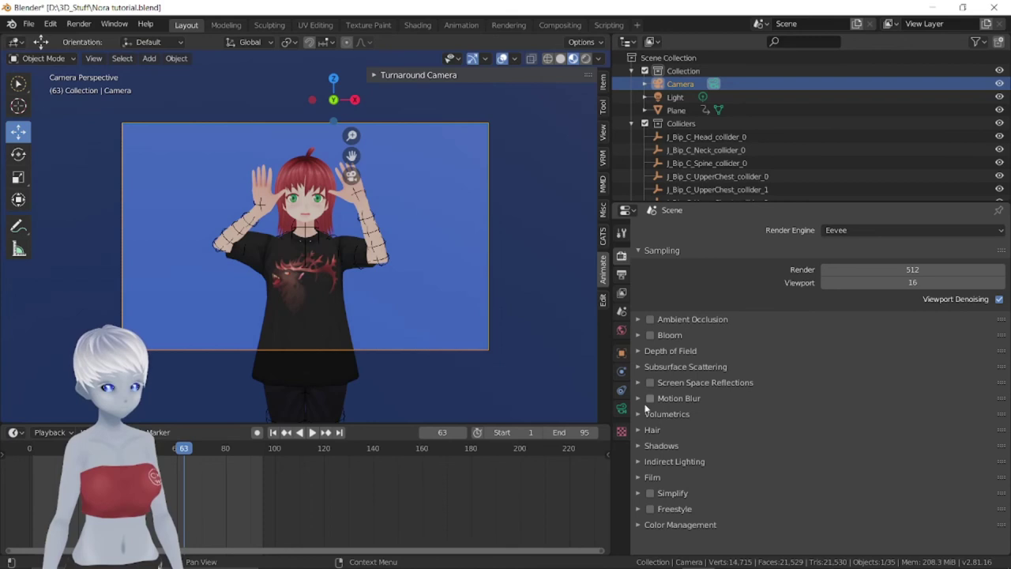
{"action": "left_click", "coordinate": [419, 366]}
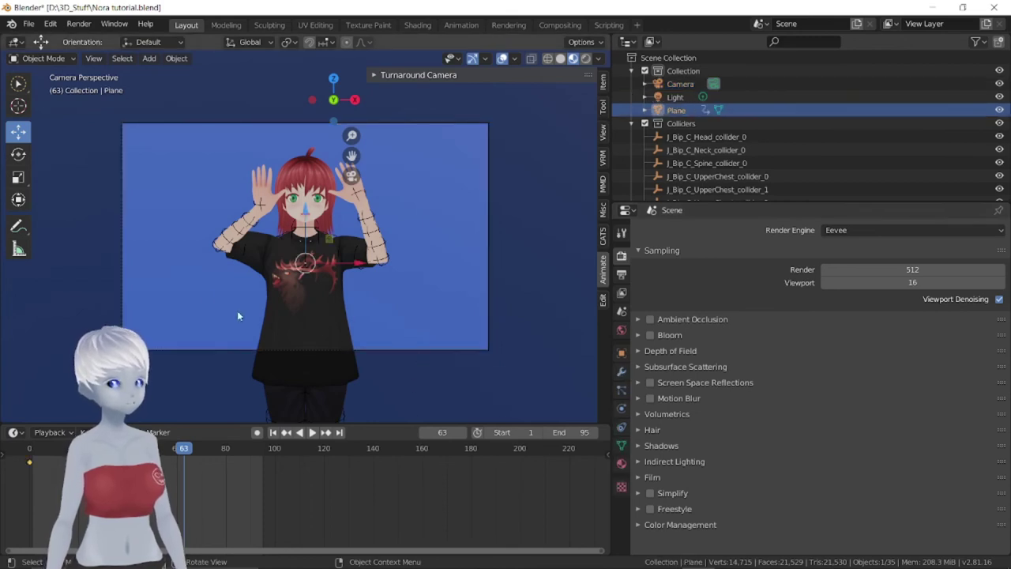
Play the waving animation, stop at frame 86, and save the file
{"action": "key", "text": "space"}
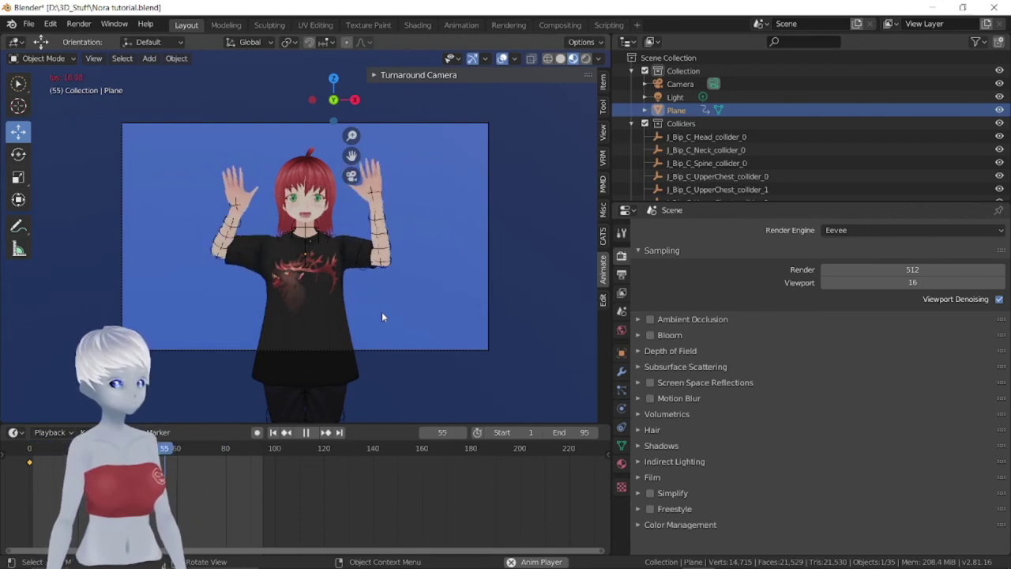
{"action": "key", "text": "space"}
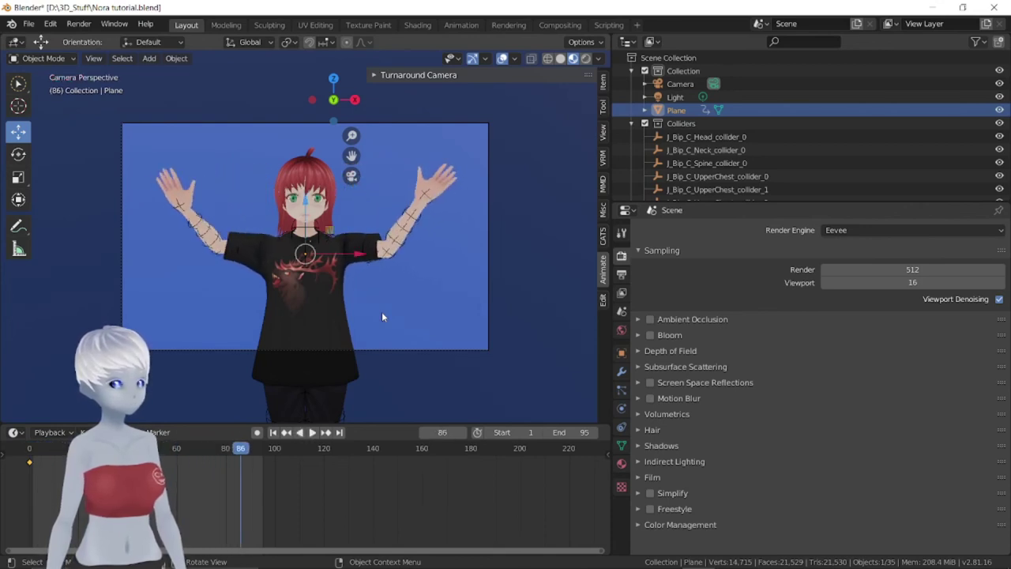
{"action": "key", "text": "ctrl+s"}
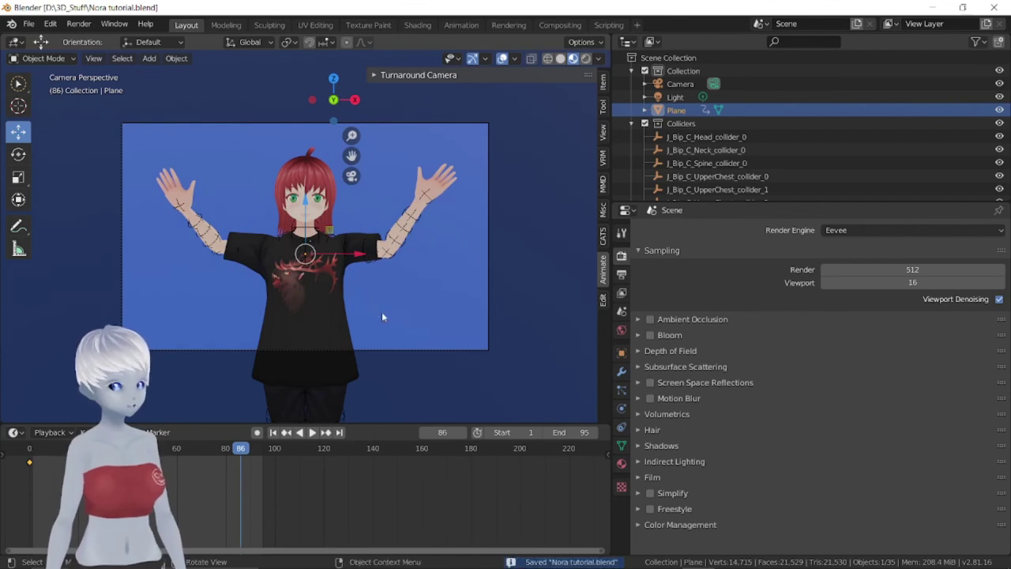
Render a test still of frame 86 showing the avatar on the dark blue backdrop
{"action": "key", "text": "F12"}
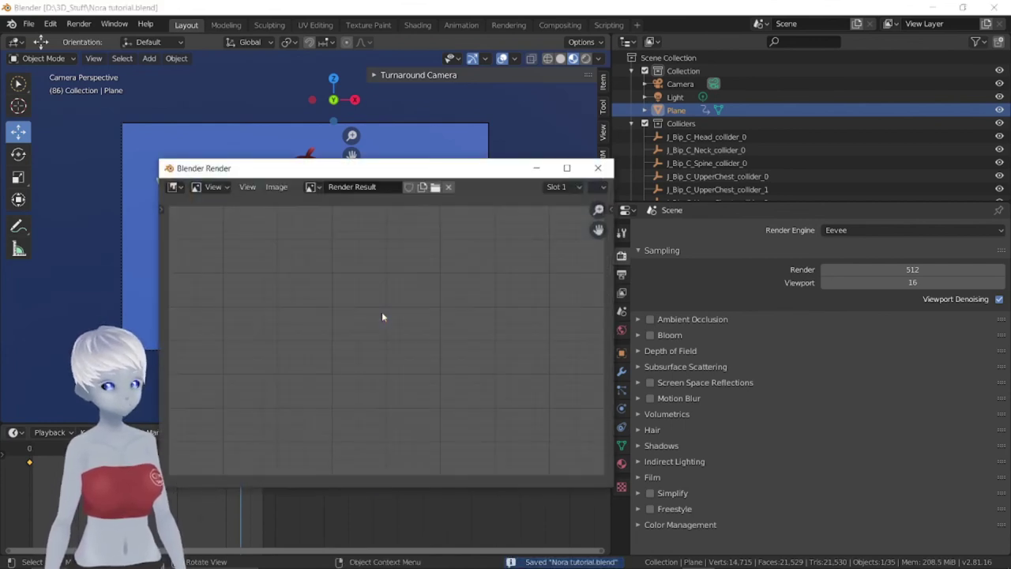
{"action": "left_click_drag", "start_coordinate": [412, 169], "coordinate": [618, 114]}
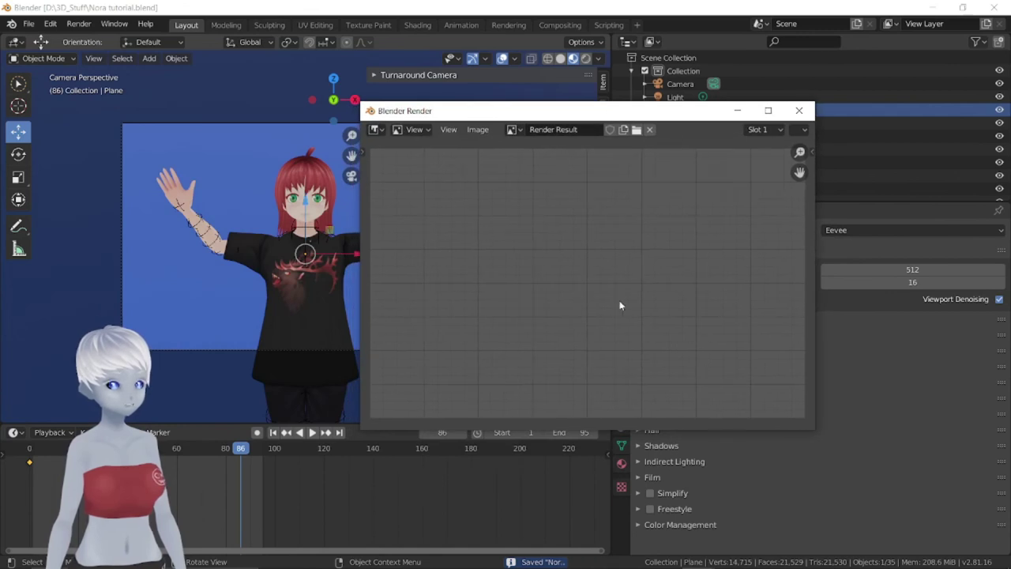
{"action": "key", "text": "ctrl+F12"}
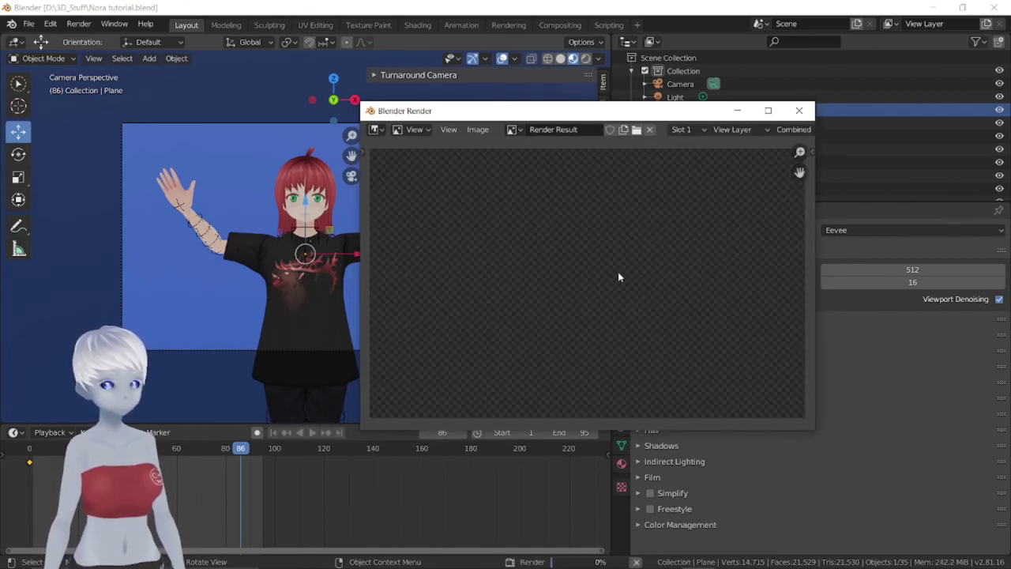
{"action": "scroll", "coordinate": [618, 271], "scroll_direction": "up", "scroll_amount": 1}
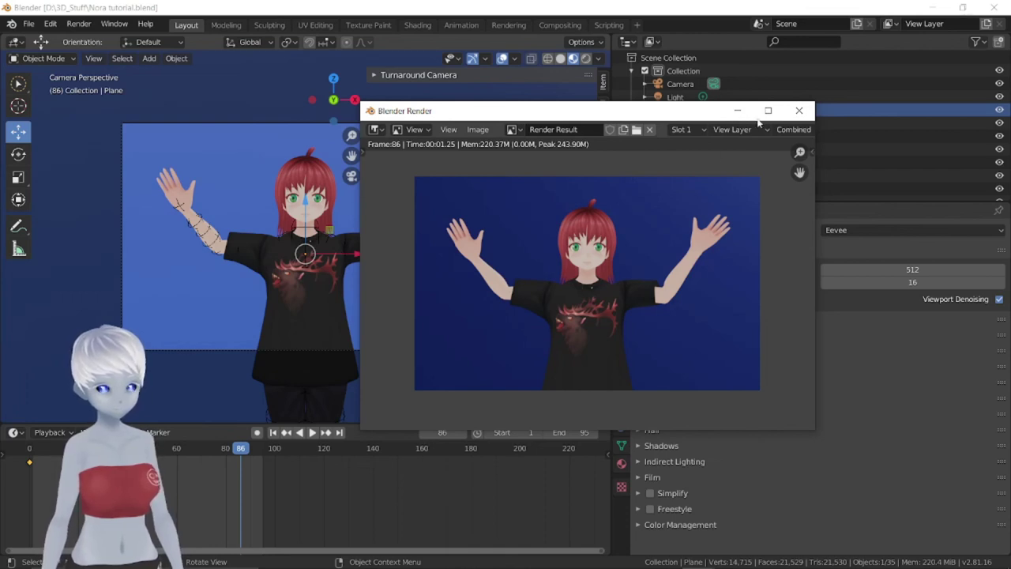
{"action": "left_click_drag", "start_coordinate": [442, 111], "coordinate": [570, 54]}
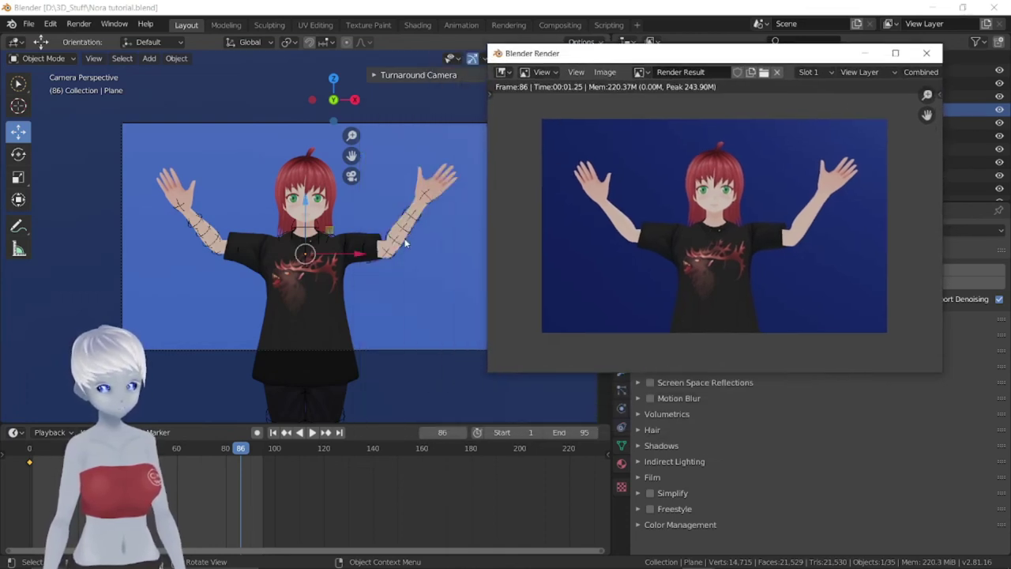
{"action": "scroll", "coordinate": [390, 263], "scroll_direction": "down", "scroll_amount": 2}
{"action": "middle_click_drag", "start_coordinate": [393, 275], "coordinate": [225, 320]}
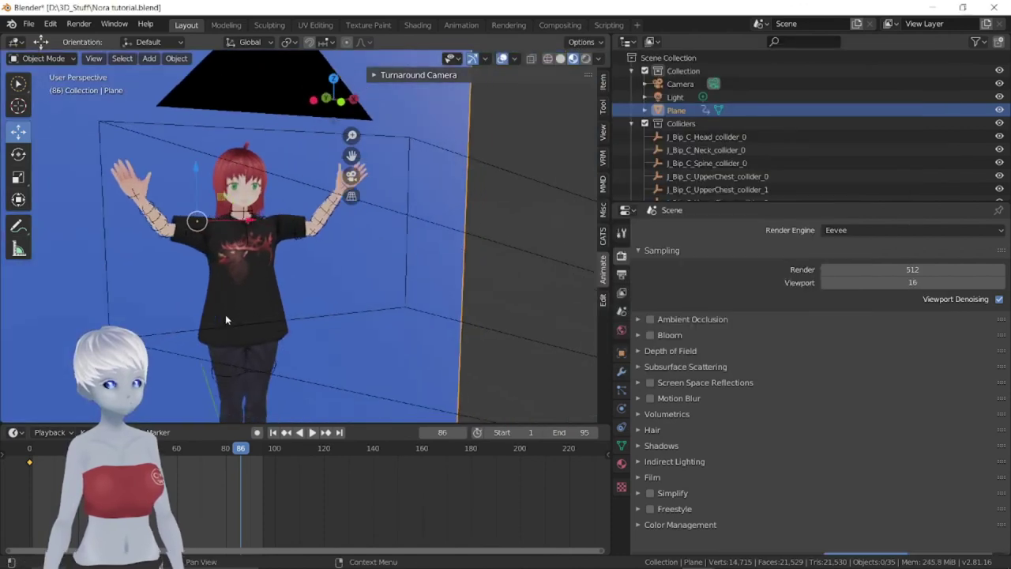
{"action": "scroll", "coordinate": [227, 314], "scroll_direction": "down", "scroll_amount": 3}
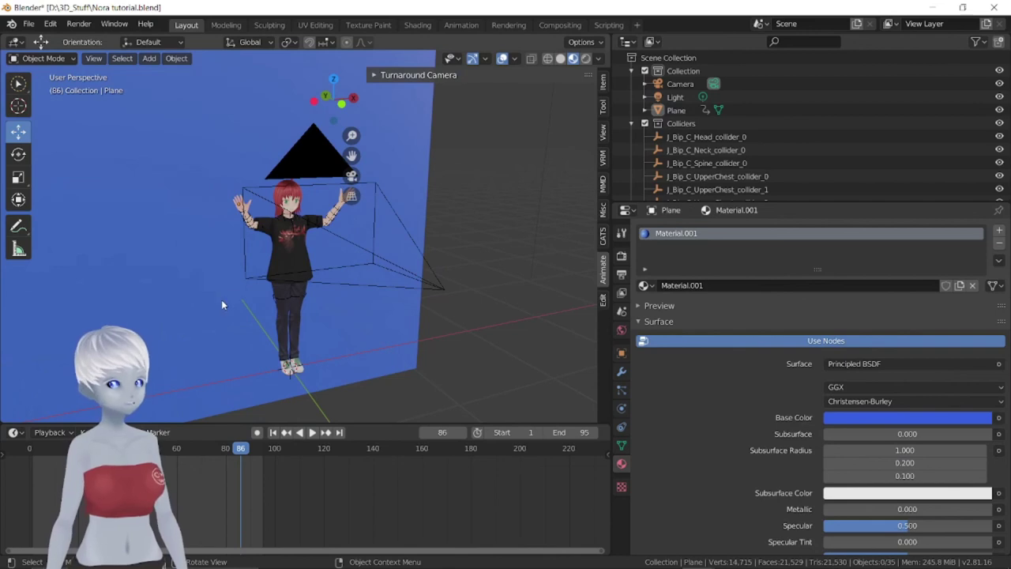
Set the Plane's Emission to its own blue via the eyedropper, save, and re-render frame 86
{"action": "left_click", "coordinate": [182, 285]}
{"action": "scroll", "coordinate": [862, 425], "scroll_direction": "down", "scroll_amount": 5}
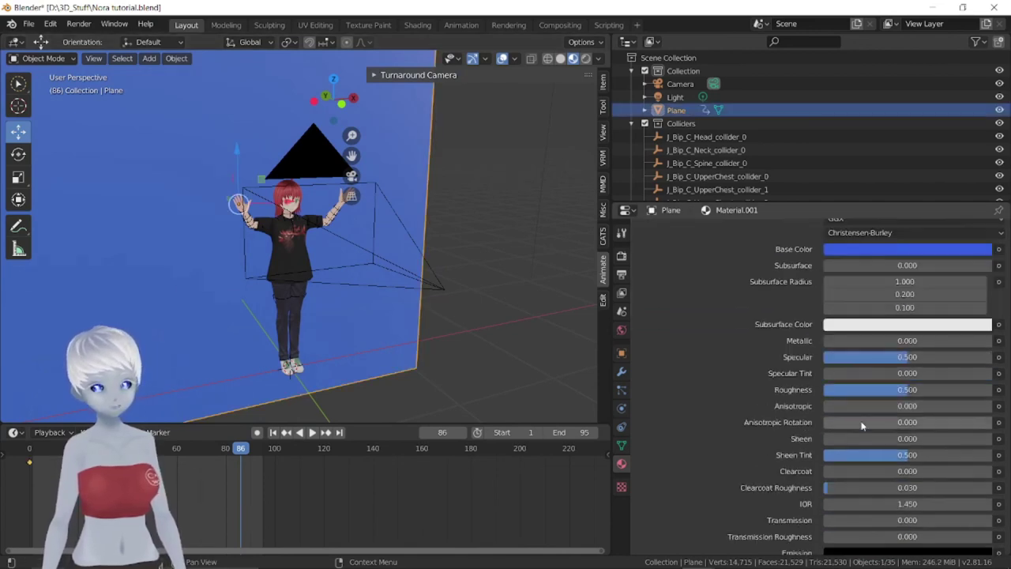
{"action": "scroll", "coordinate": [860, 422], "scroll_direction": "down", "scroll_amount": 4}
{"action": "scroll", "coordinate": [854, 418], "scroll_direction": "down", "scroll_amount": 1}
{"action": "scroll", "coordinate": [789, 411], "scroll_direction": "down", "scroll_amount": 3}
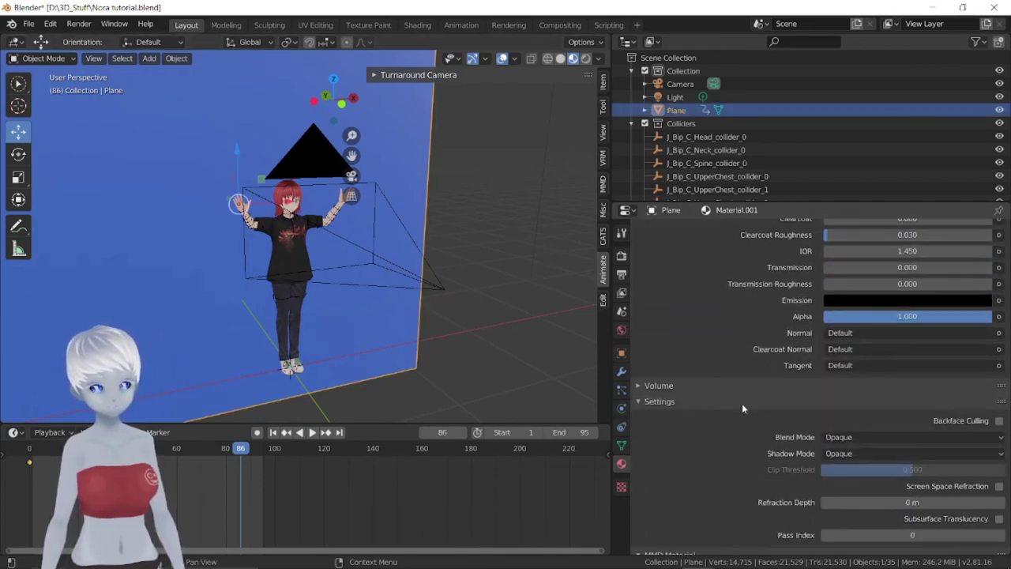
{"action": "left_click", "coordinate": [849, 300]}
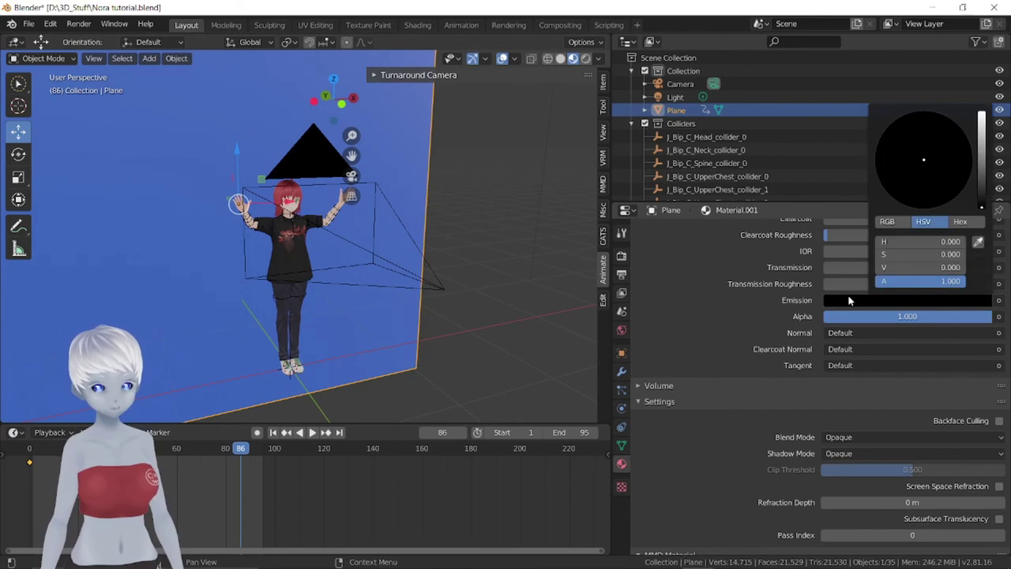
{"action": "left_click", "coordinate": [977, 241]}
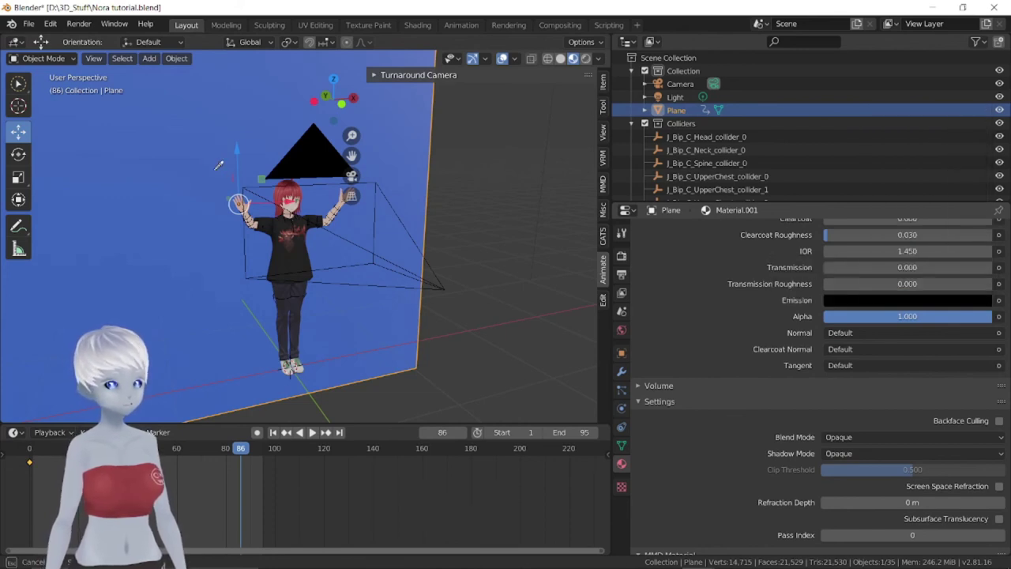
{"action": "left_click", "coordinate": [203, 168]}
{"action": "key", "text": "ctrl+s"}
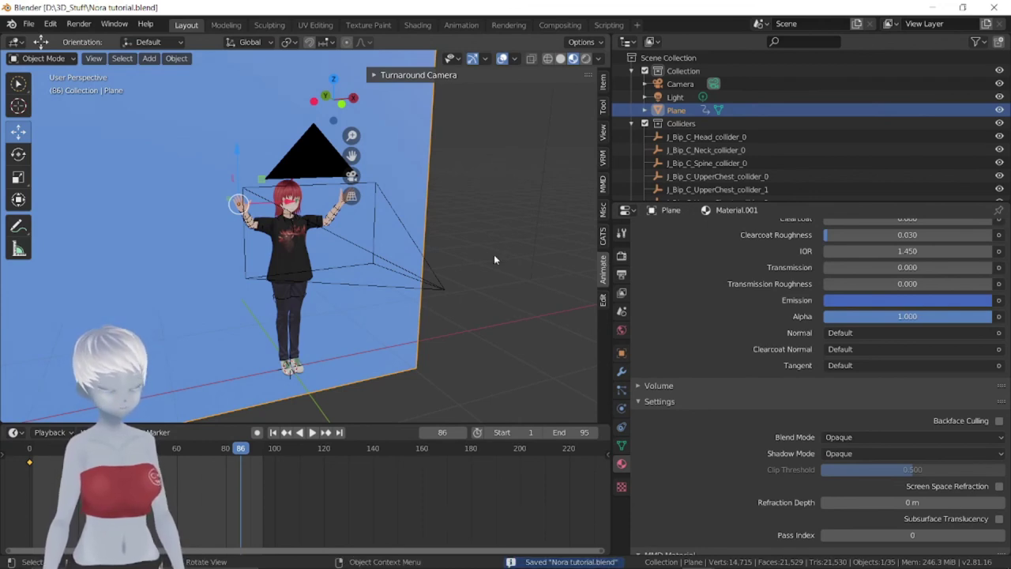
{"action": "key", "text": "F12"}
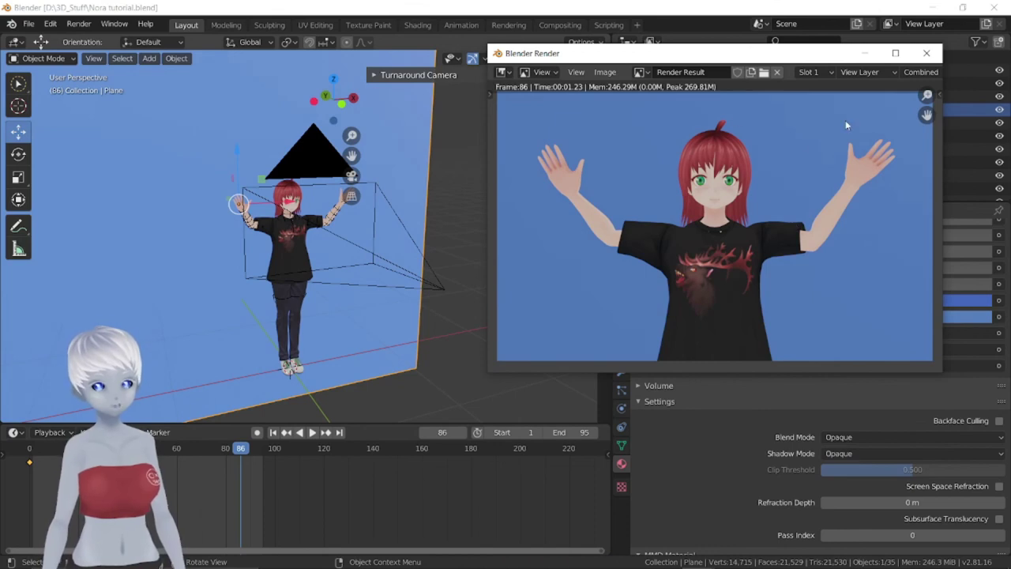
Close the frame 86 render window and start Render Animation for the full sequence
{"action": "scroll", "coordinate": [716, 204], "scroll_direction": "down", "scroll_amount": 2}
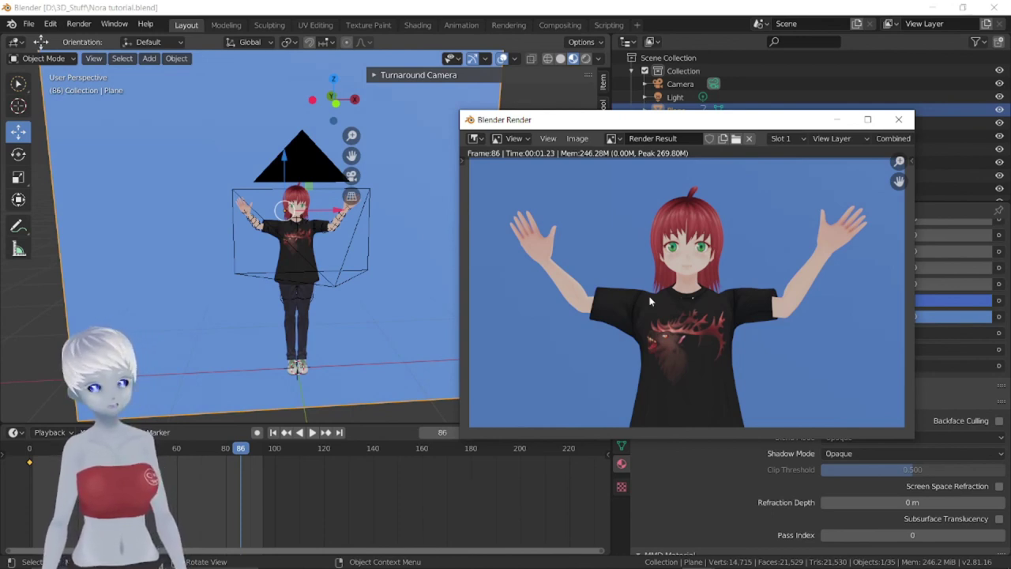
{"action": "left_click_drag", "start_coordinate": [553, 120], "coordinate": [470, 128]}
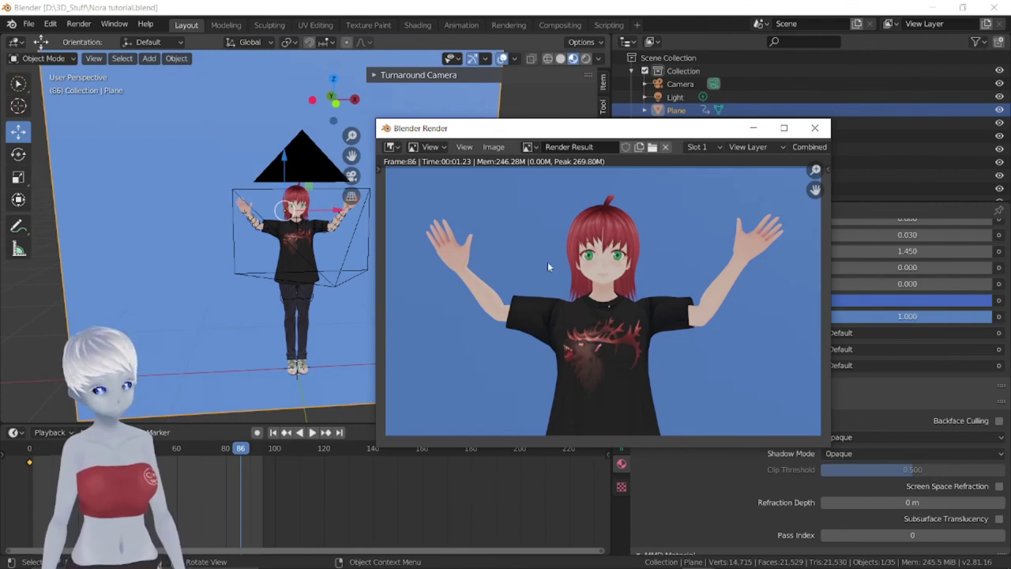
{"action": "key", "text": "Escape"}
{"action": "left_click", "coordinate": [93, 28]}
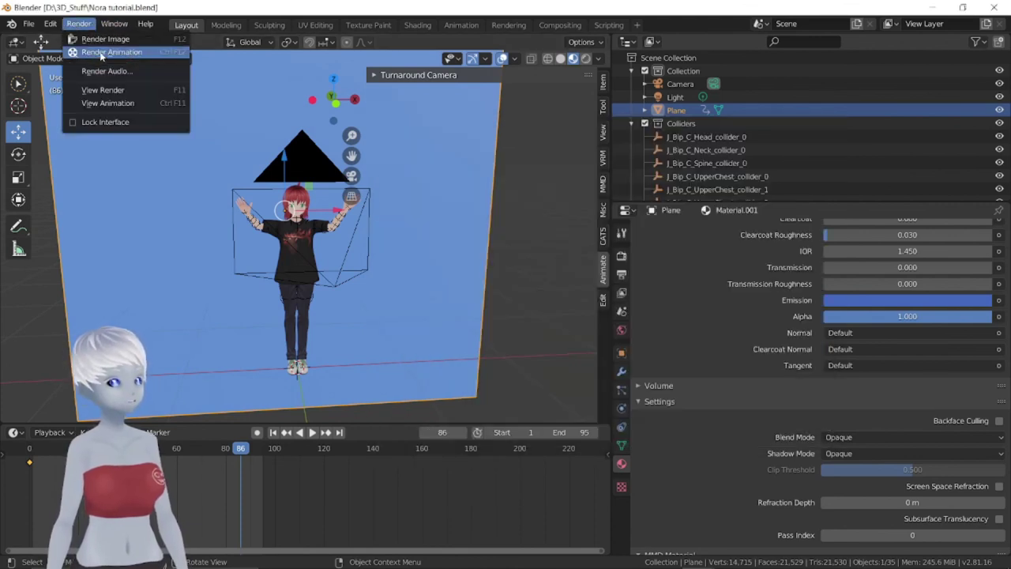
{"action": "left_click", "coordinate": [101, 53]}
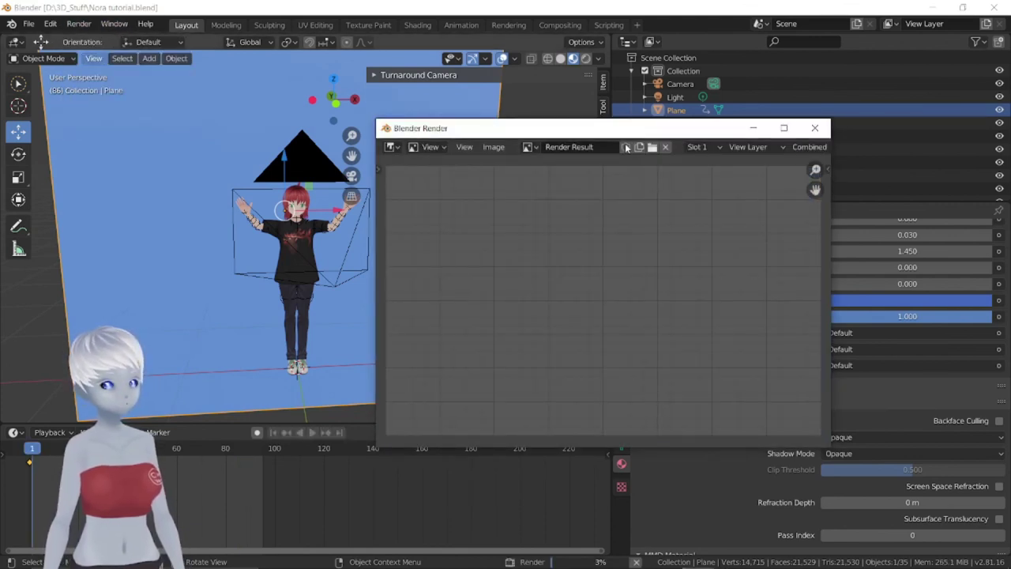